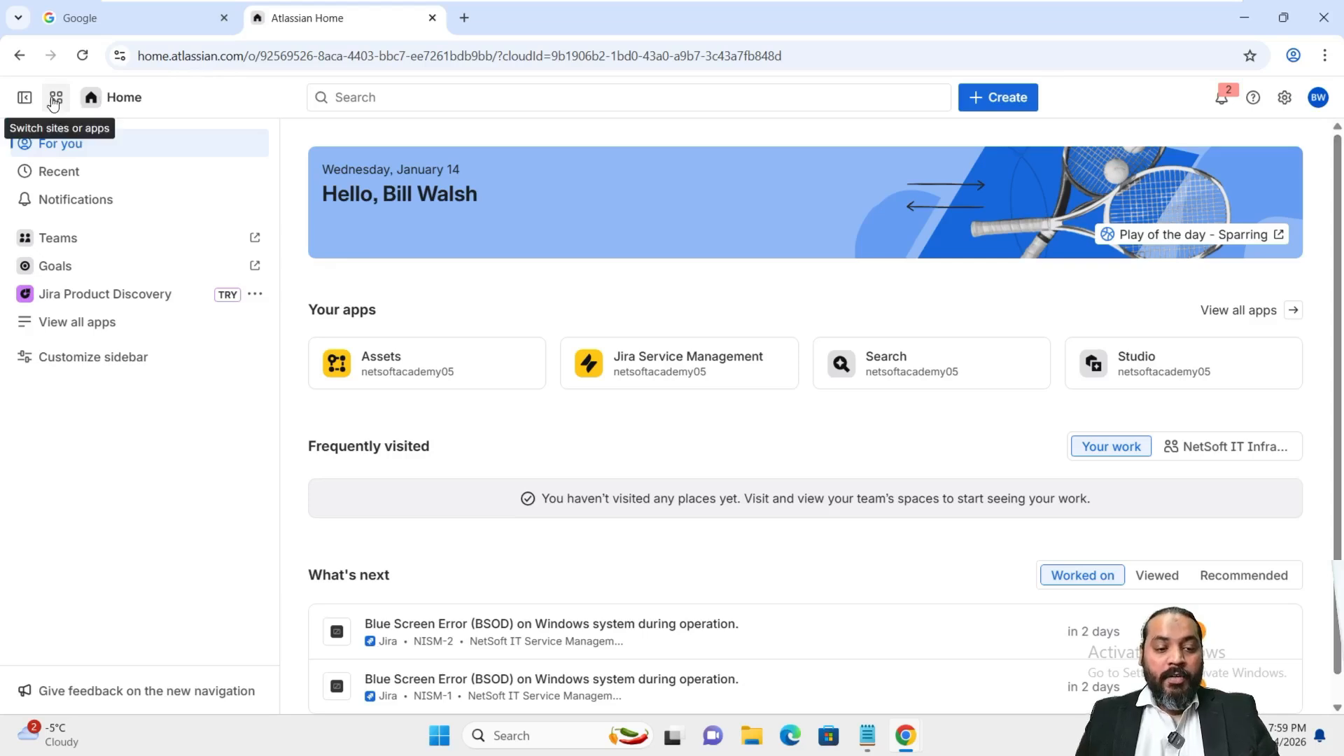
Switch to Jira Service Management and view the NetSoft IT Service Management space's empty Open incidents queue.
{"action": "left_click", "coordinate": [56, 100]}
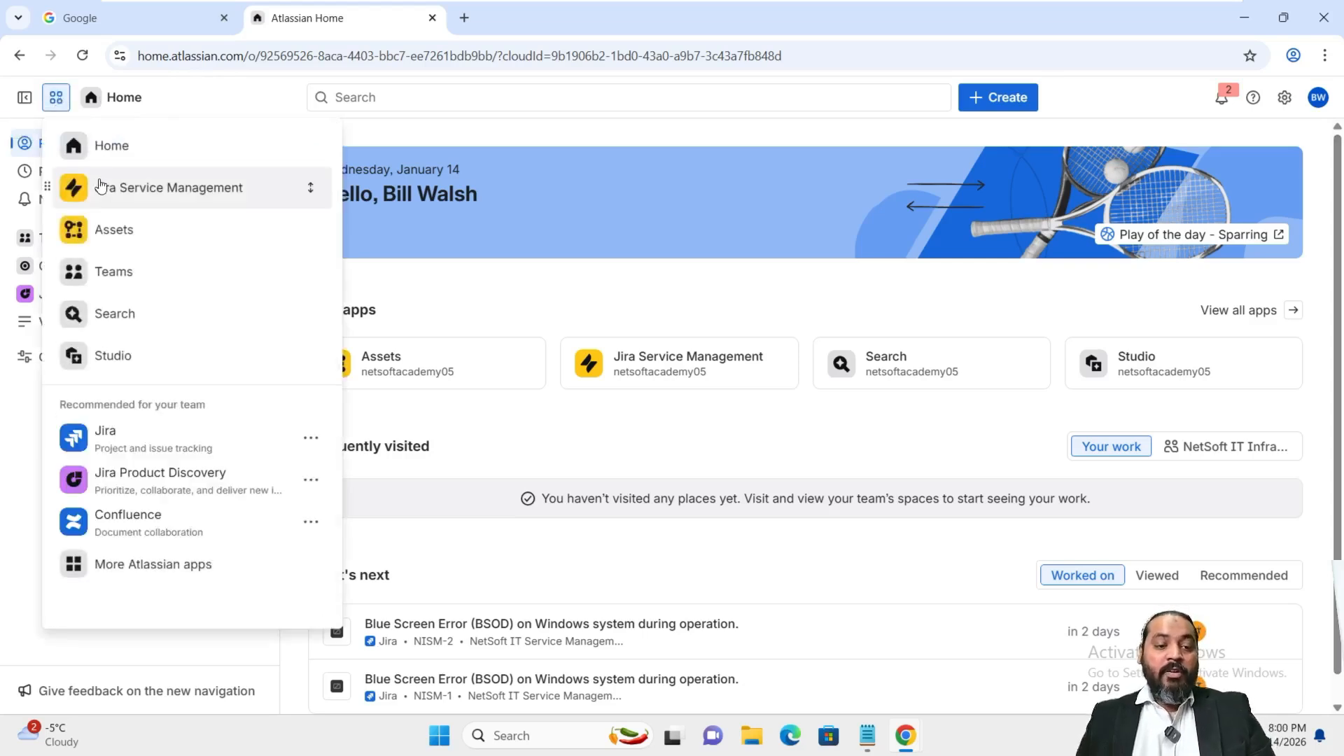
{"action": "left_click", "coordinate": [117, 195]}
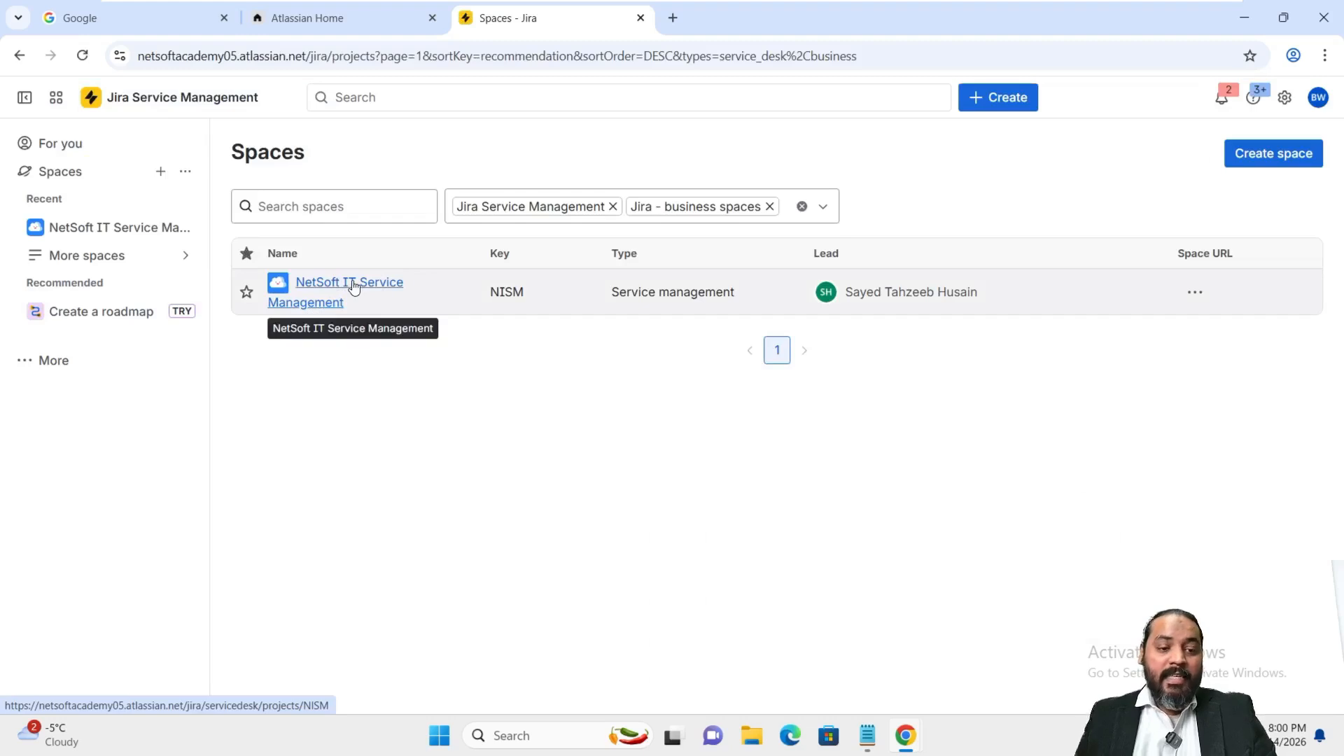
{"action": "left_click", "coordinate": [354, 287]}
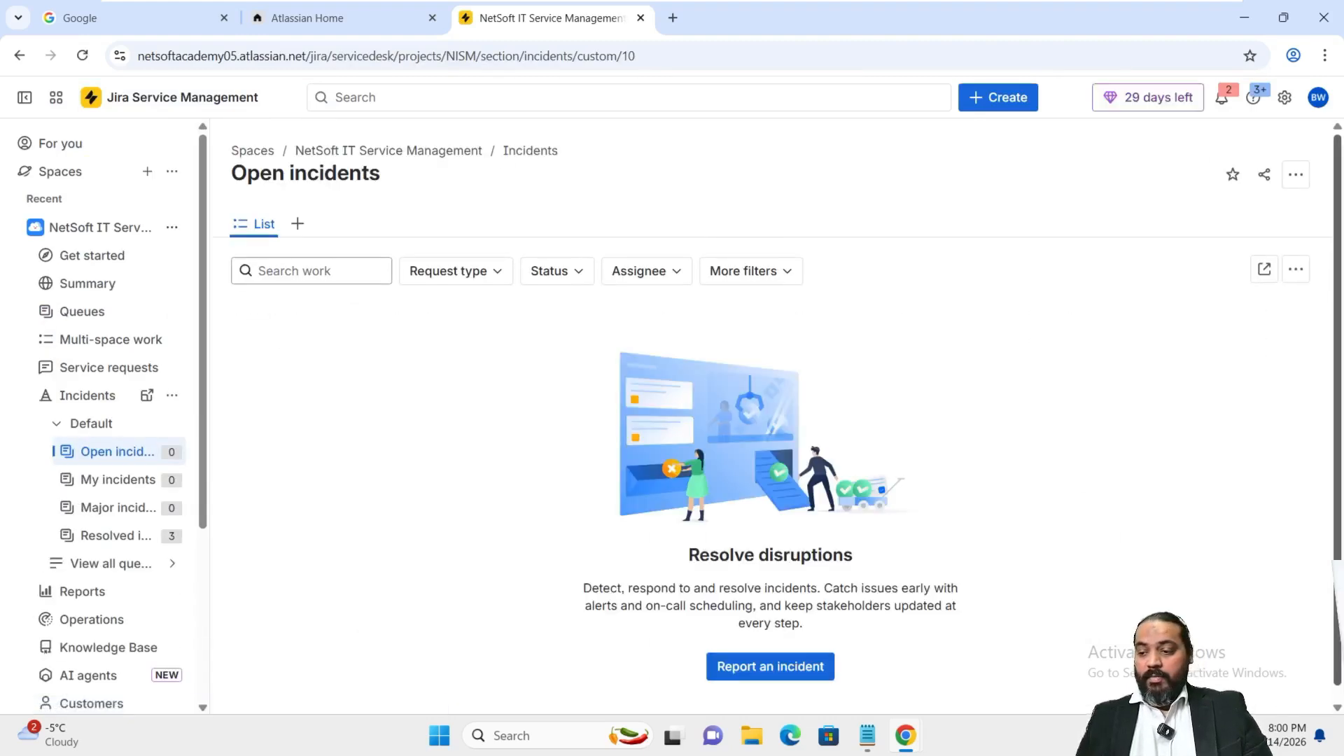
{"action": "scroll", "coordinate": [129, 472], "scroll_direction": "down", "scroll_amount": 3}
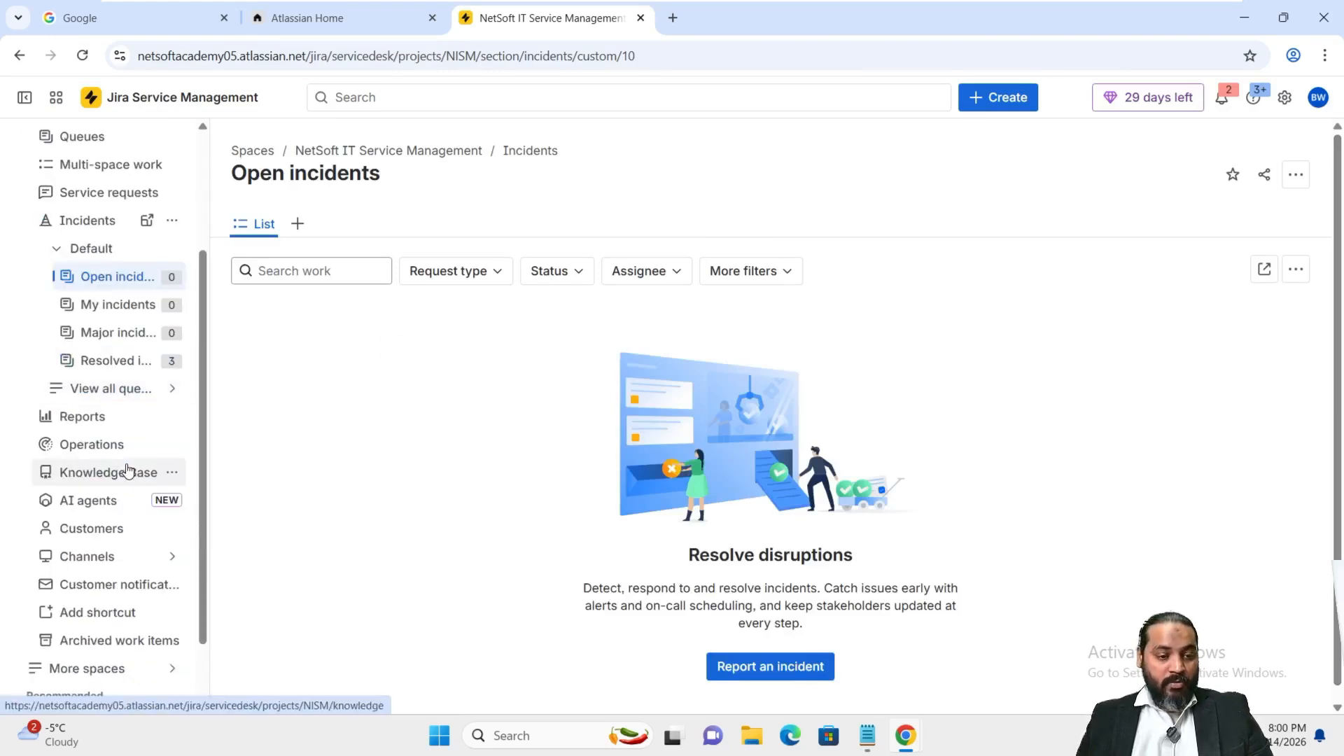
{"action": "scroll", "coordinate": [112, 434], "scroll_direction": "up", "scroll_amount": 3}
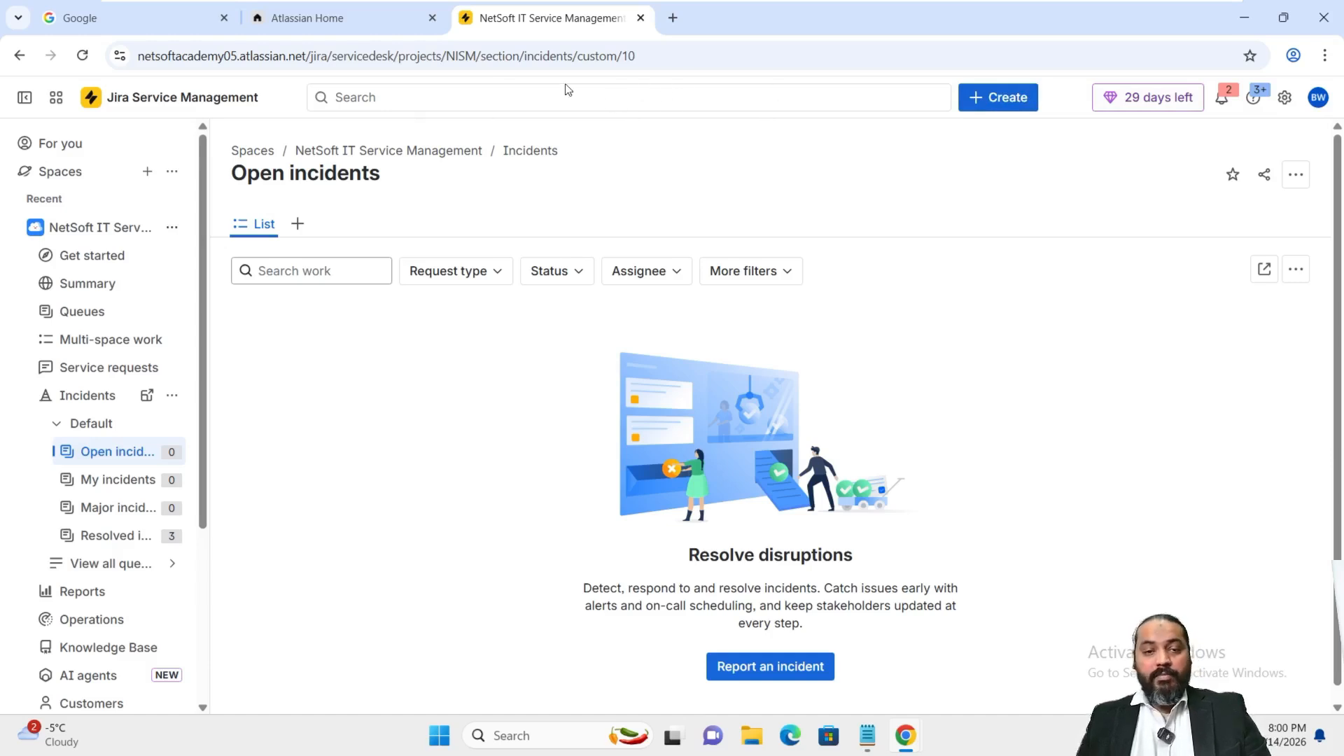
Start a new work item with the [System] Incident work type.
{"action": "left_click", "coordinate": [980, 105]}
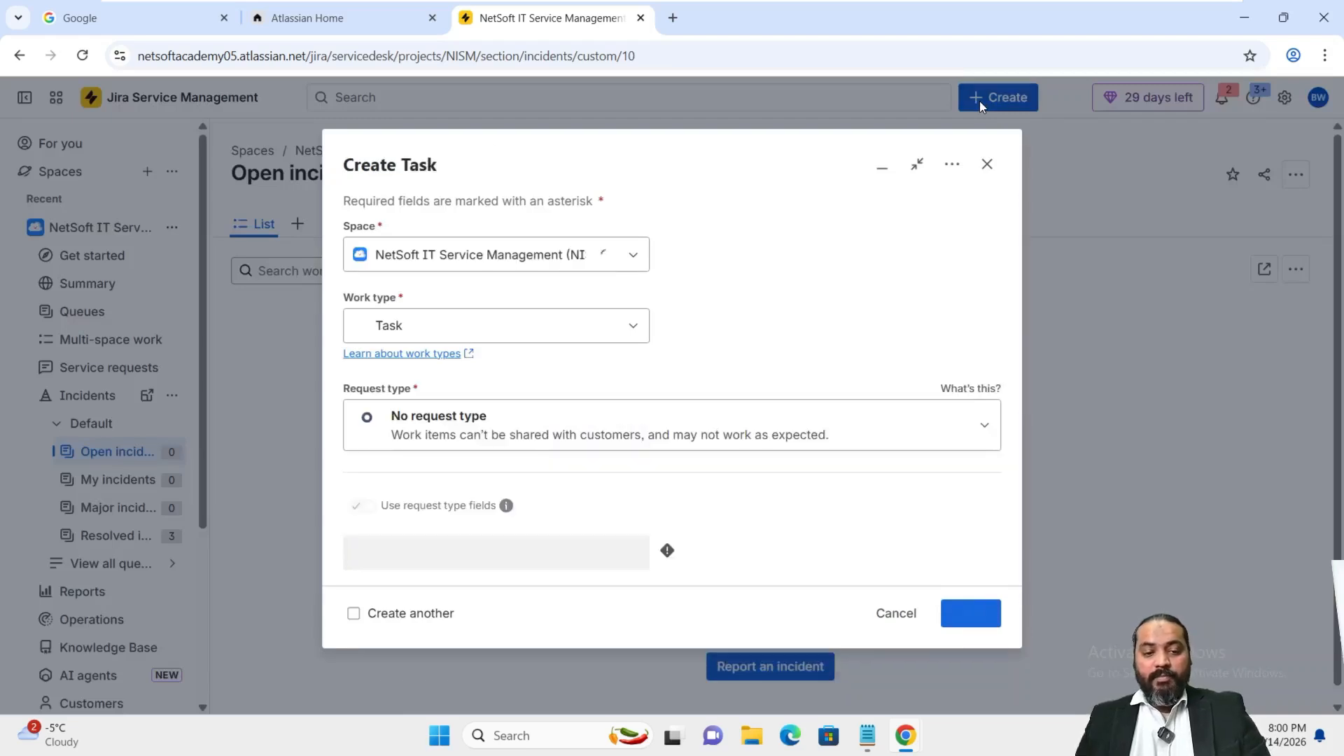
{"action": "left_click", "coordinate": [634, 332]}
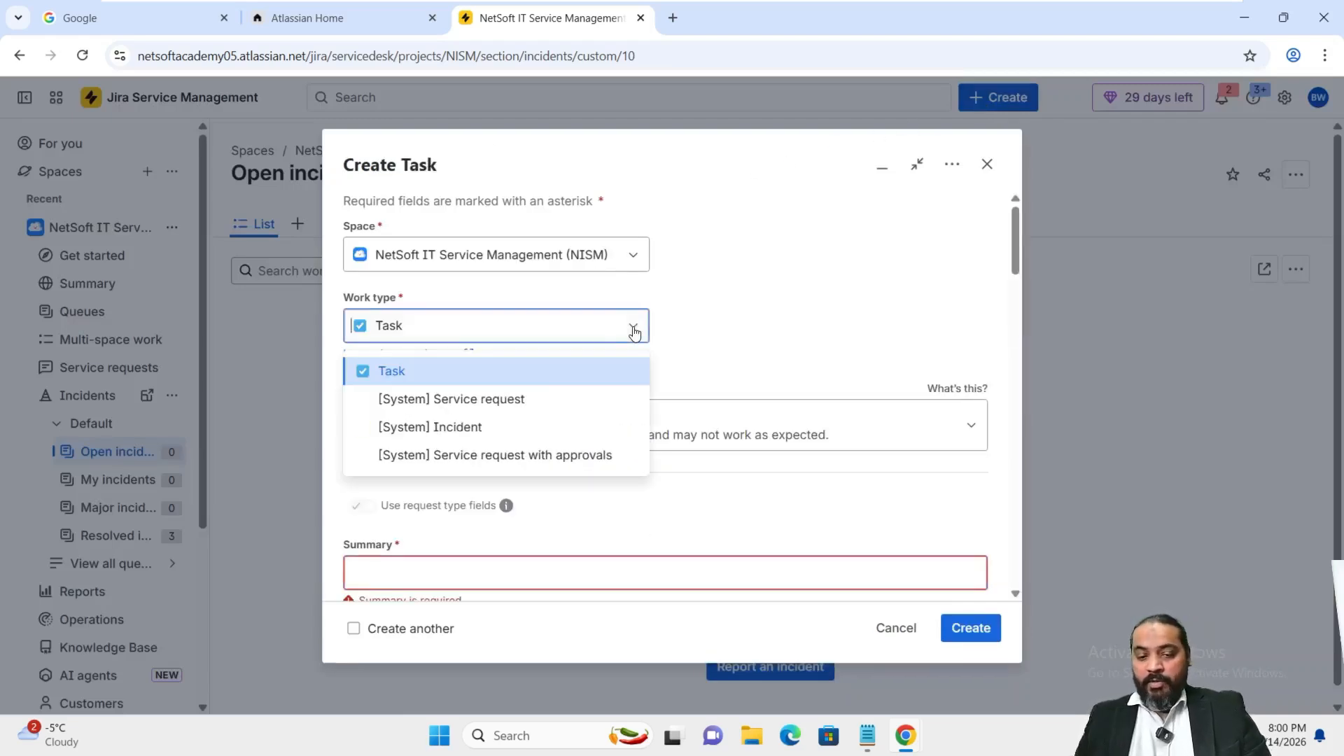
{"action": "left_click", "coordinate": [474, 427]}
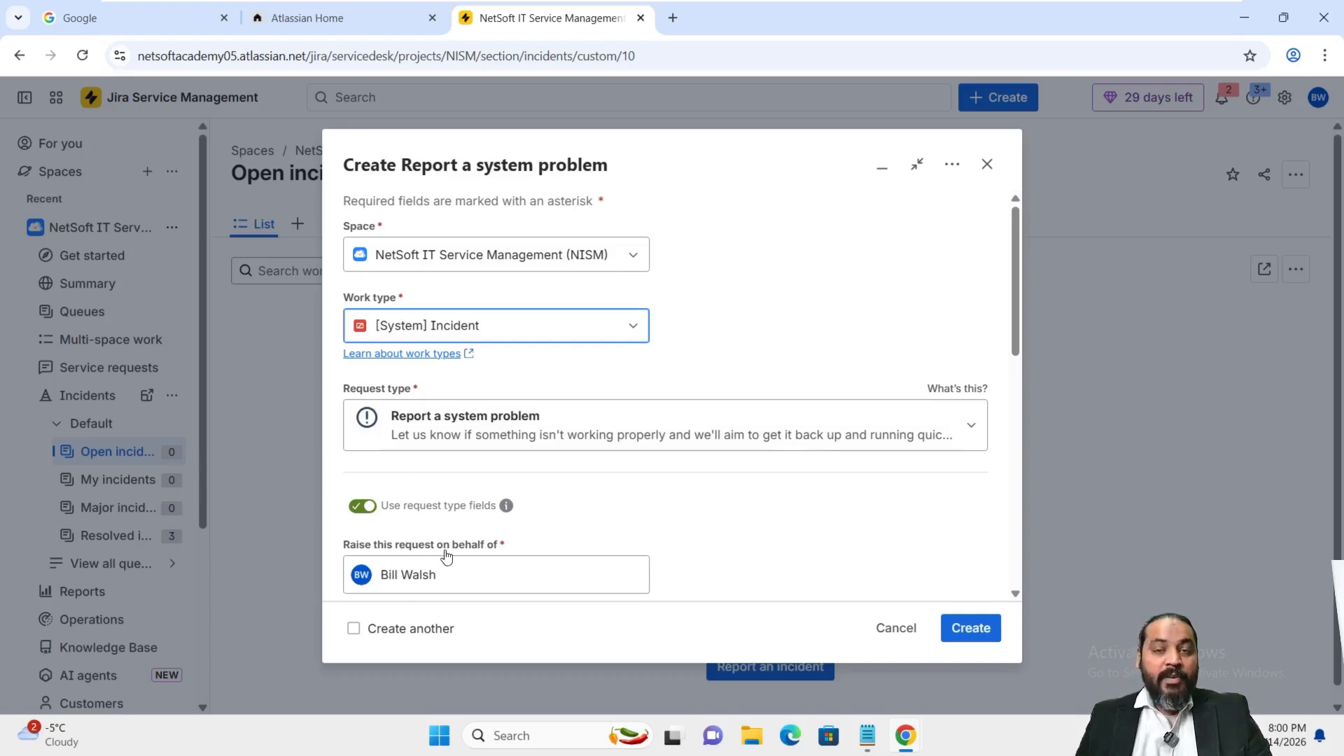
Raise the incident on behalf of another customer picked from the suggestions.
{"action": "left_click", "coordinate": [488, 573]}
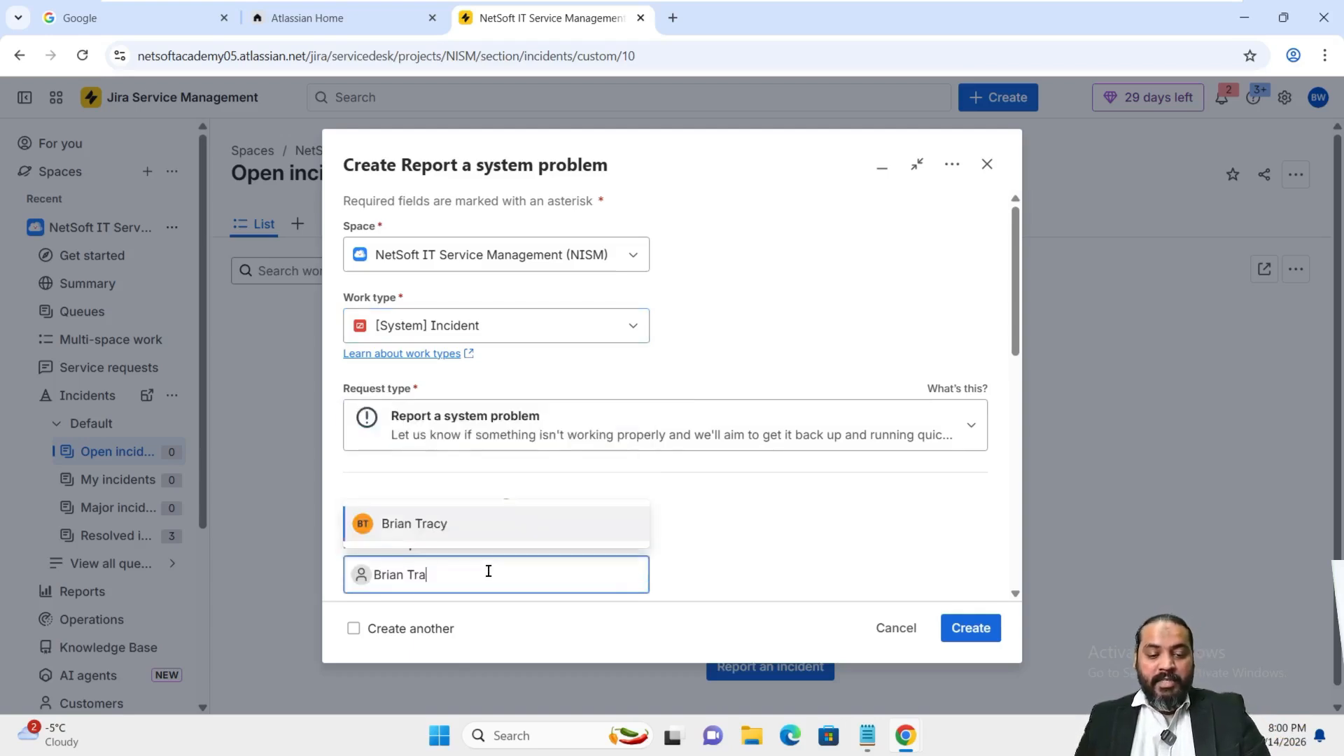
{"action": "left_click", "coordinate": [447, 527]}
{"action": "scroll", "coordinate": [785, 539], "scroll_direction": "down", "scroll_amount": 5}
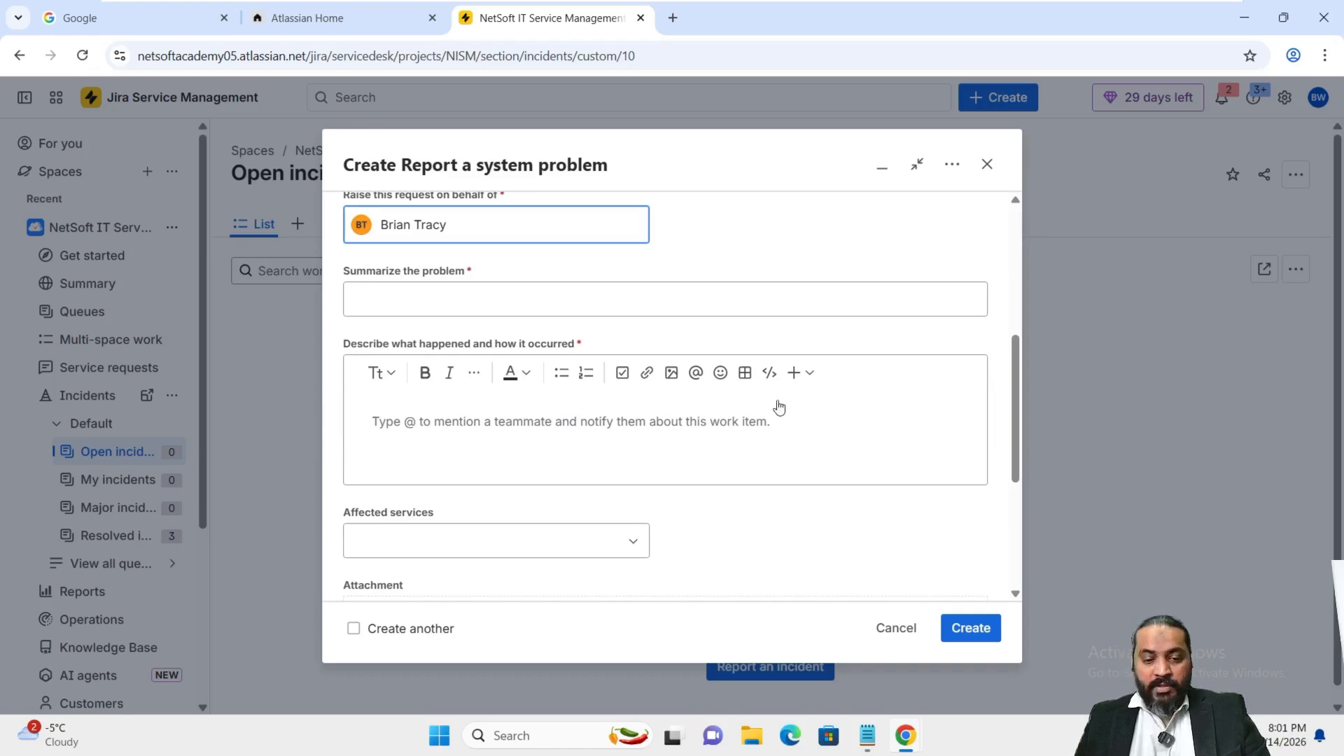
Paste the summary 'Email Delivery Failures' and the two-paragraph global email outage description.
{"action": "left_click", "coordinate": [459, 302]}
{"action": "type", "text": "Email Delivery Failures"}
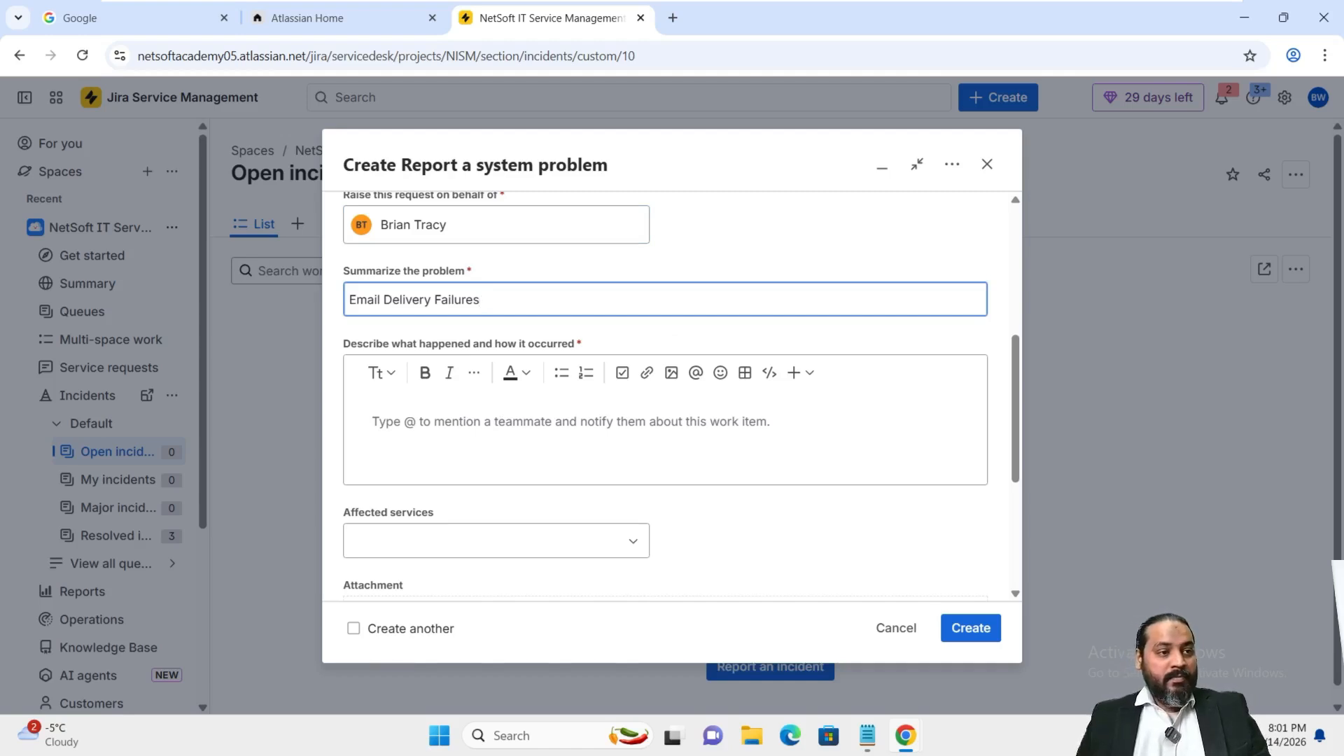
{"action": "left_click", "coordinate": [695, 412]}
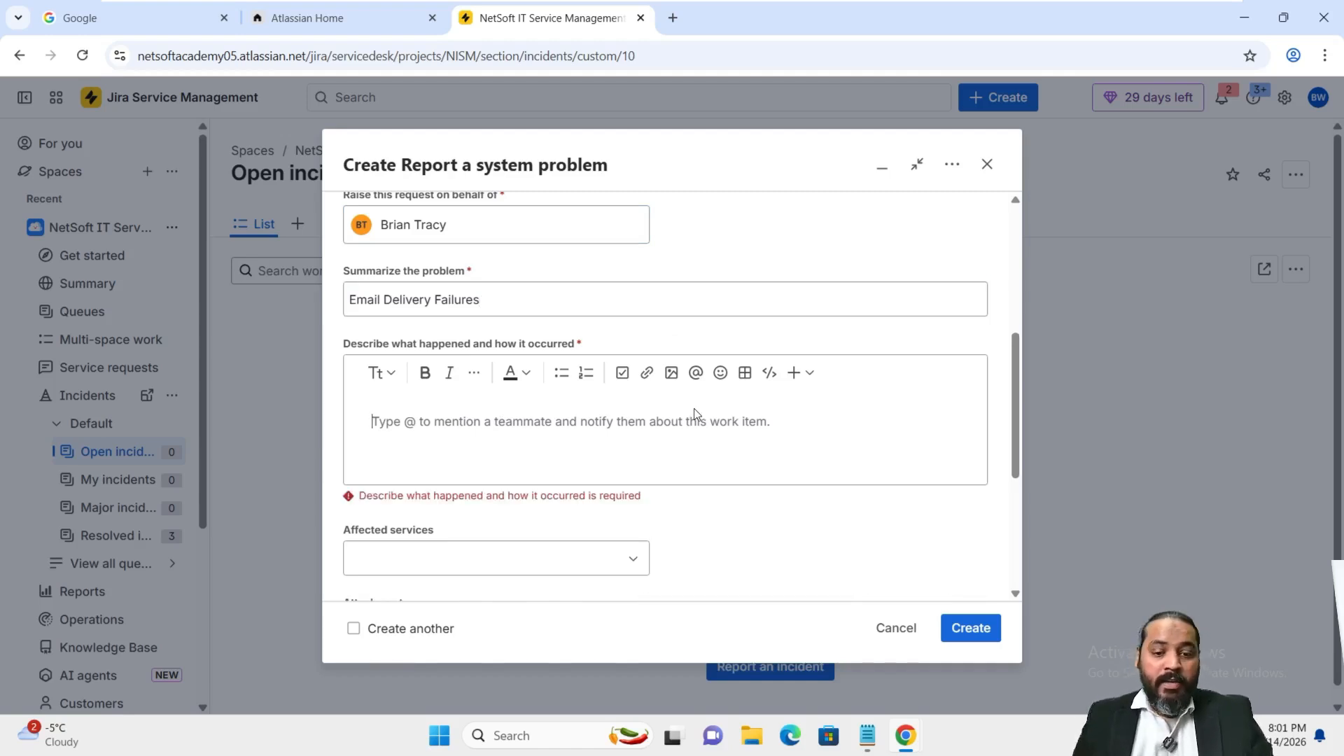
{"action": "type", "text": "A global email outage has been reported affecting multiple users across the organization. Users are unable to send and receive emails via Microsoft Outlook, resulting in delayed communication and disruption to business operations. Initial analysis indicates a potential issue with the backend email infrastructure. The impact is widespread, affecting multiple departments and locations. Due to the critical nature of email services and the number of users impacted"}
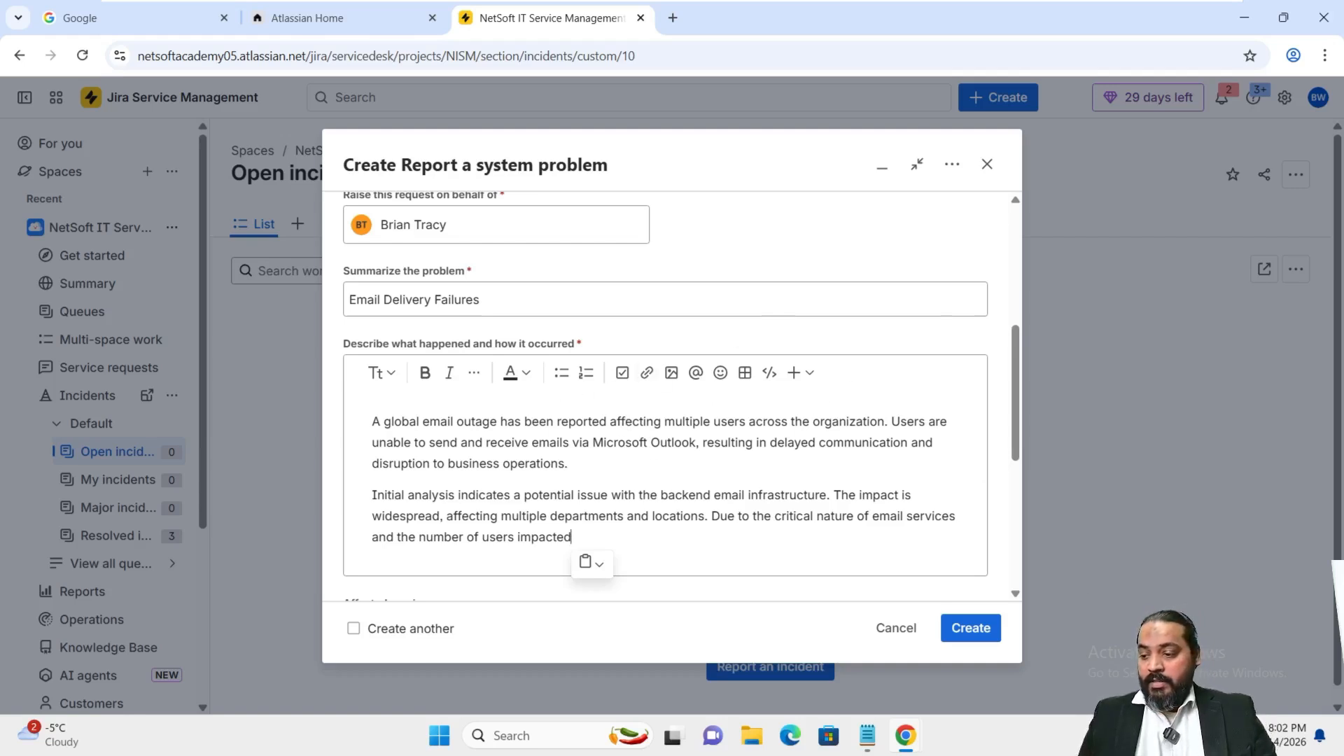
{"action": "scroll", "coordinate": [802, 402], "scroll_direction": "down", "scroll_amount": 4}
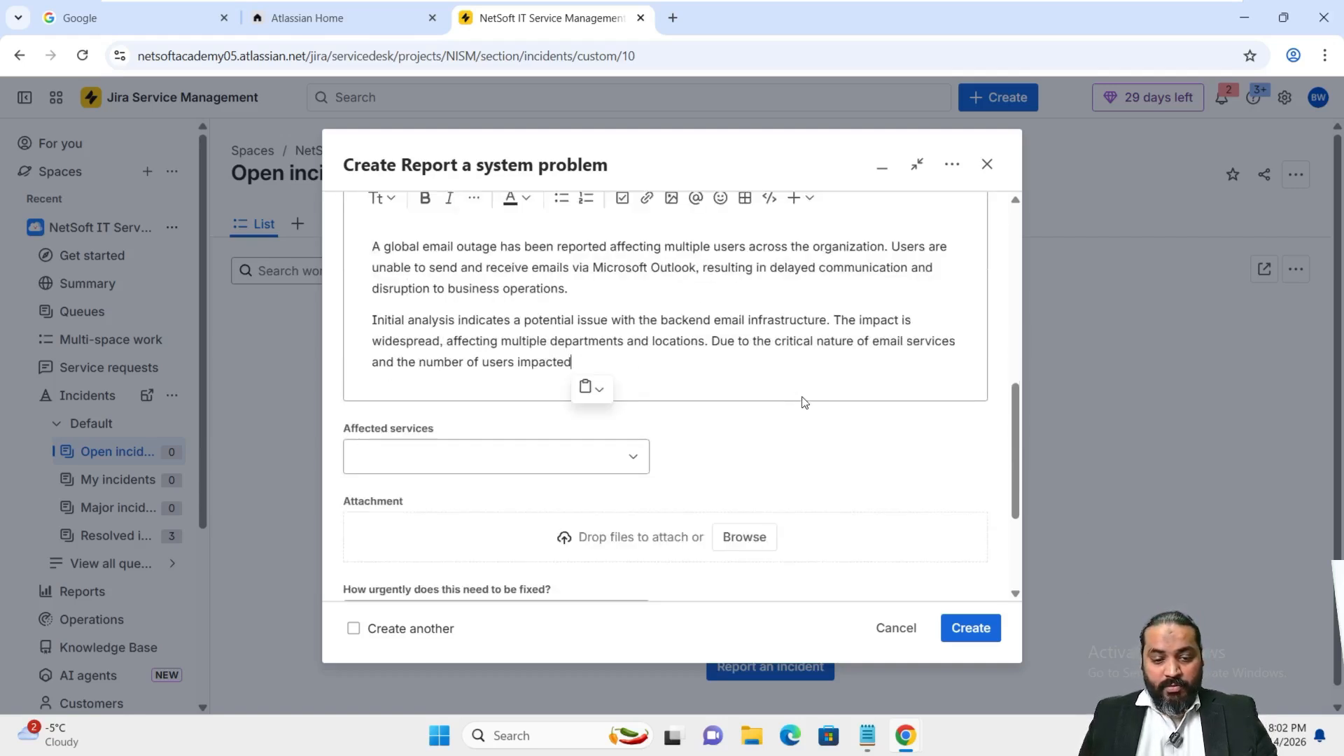
{"action": "scroll", "coordinate": [804, 402], "scroll_direction": "down", "scroll_amount": 1}
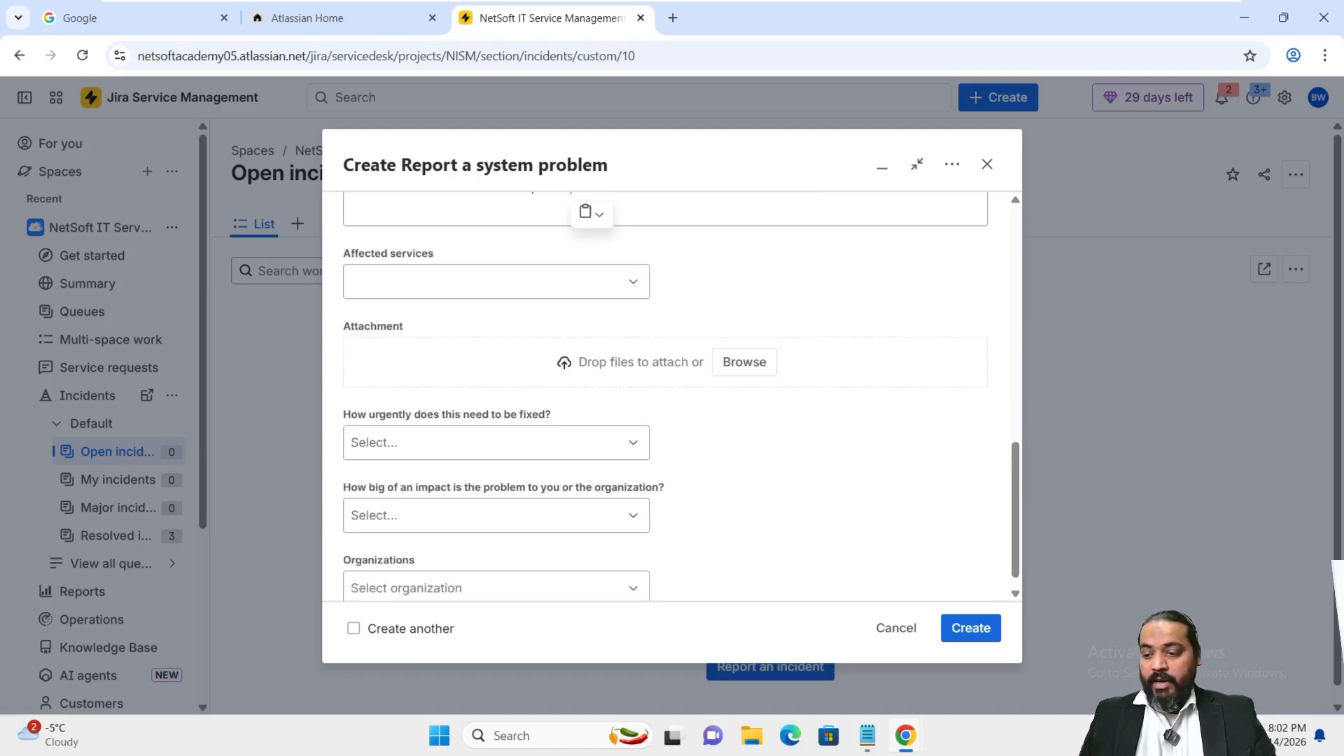
Set urgency to High and impact to Significant / Large, then create incident NISM-4.
{"action": "left_click", "coordinate": [390, 447]}
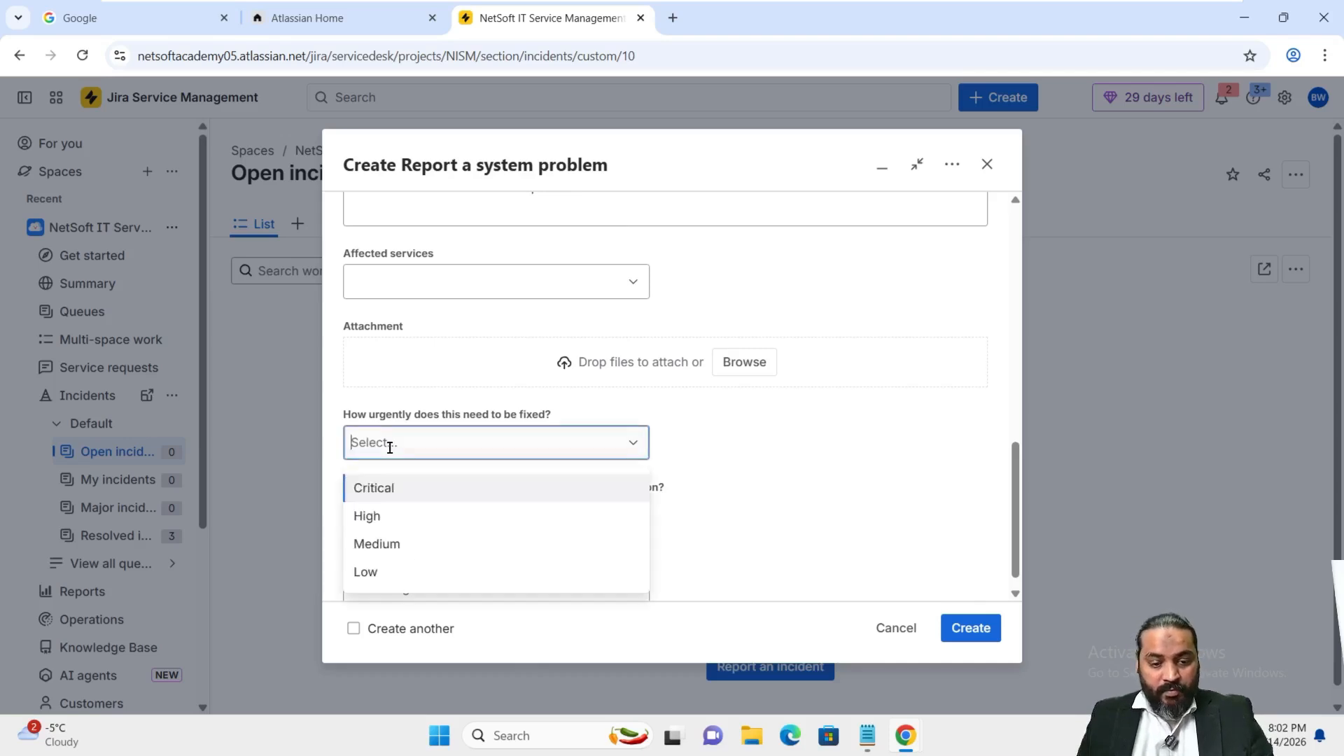
{"action": "left_click", "coordinate": [375, 516]}
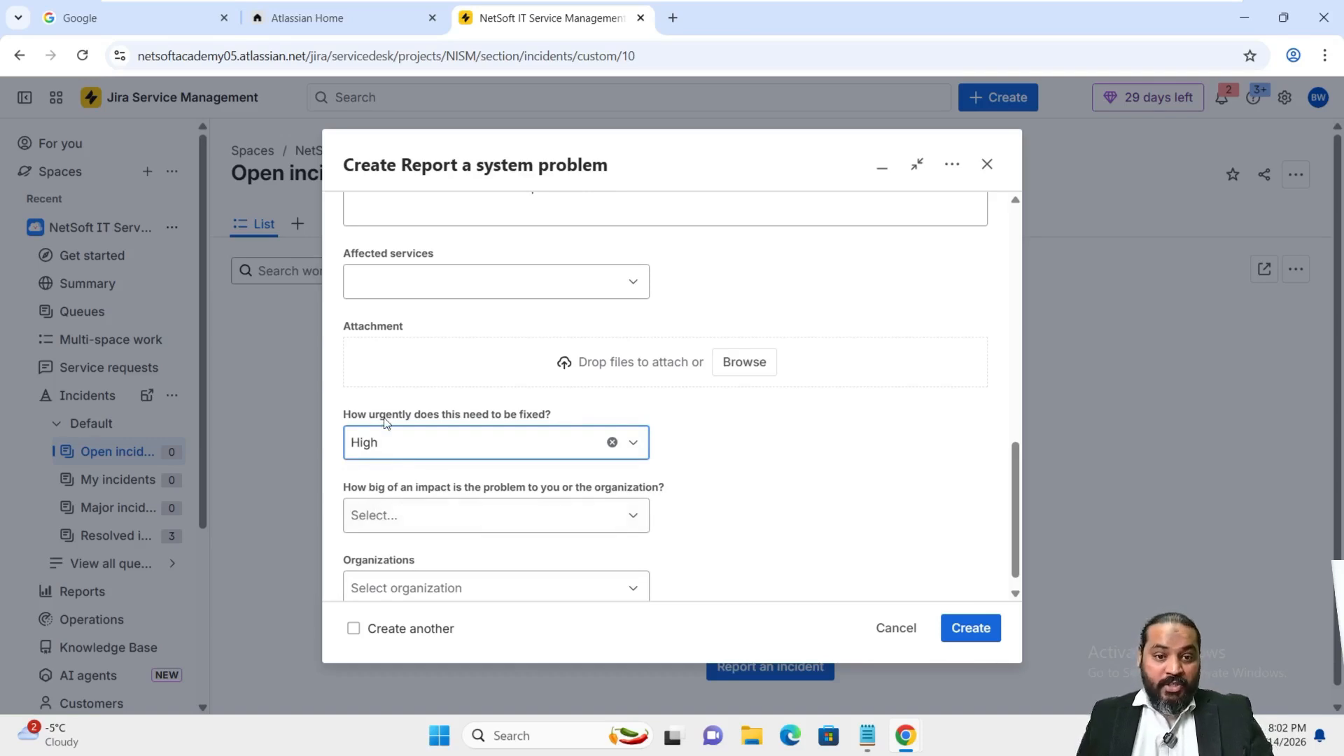
{"action": "left_click", "coordinate": [525, 523]}
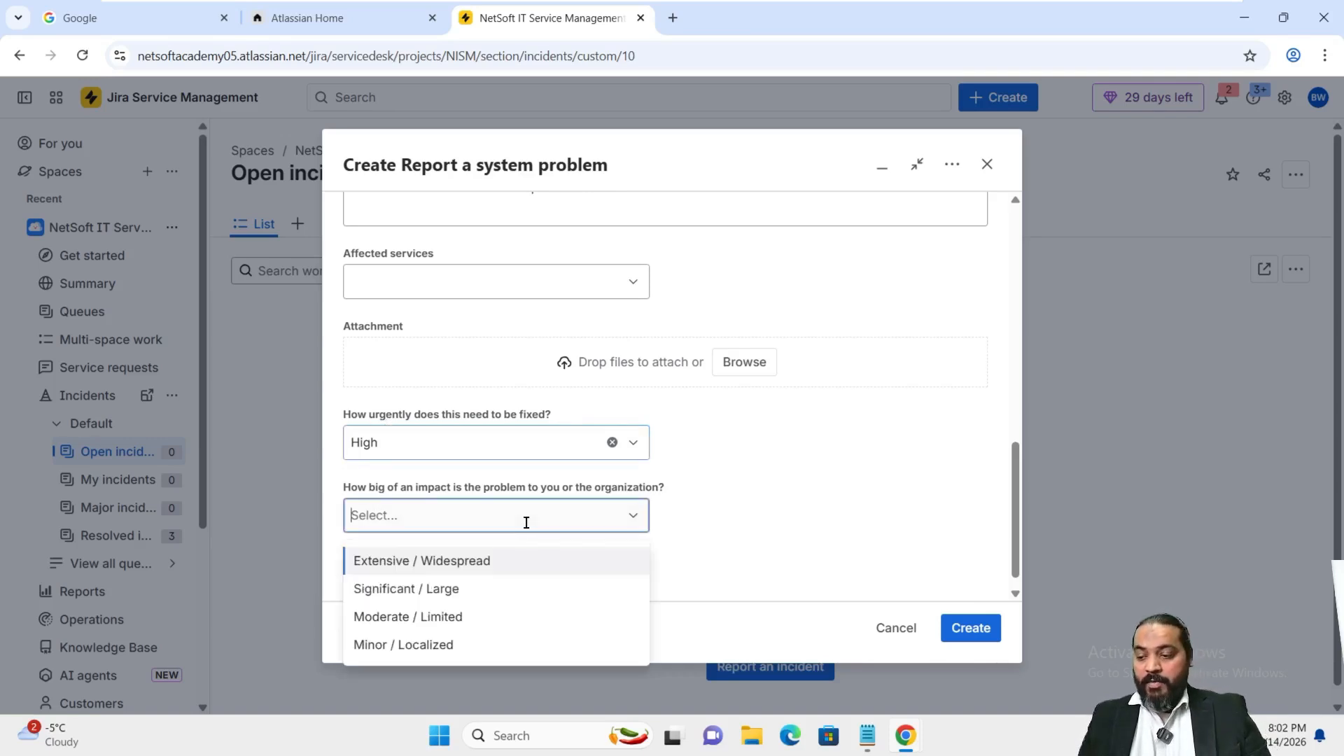
{"action": "left_click", "coordinate": [436, 590]}
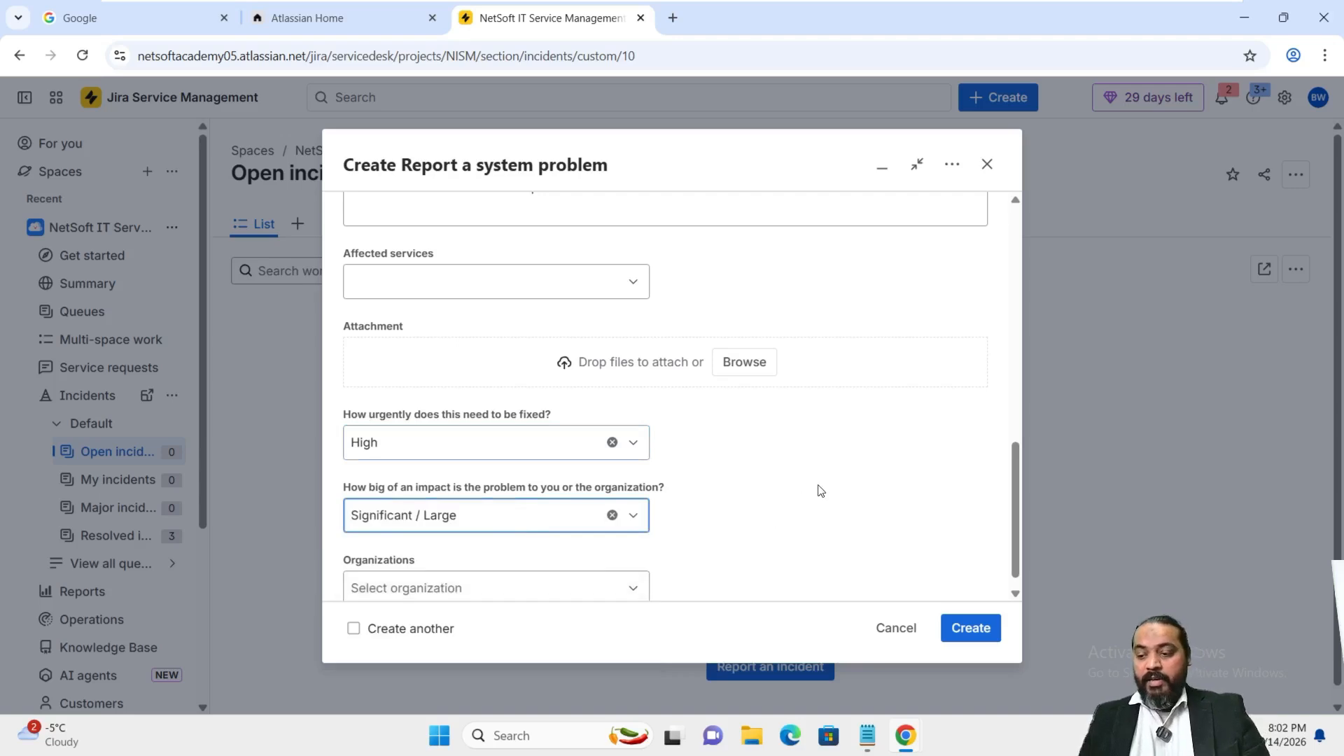
{"action": "left_click", "coordinate": [850, 465]}
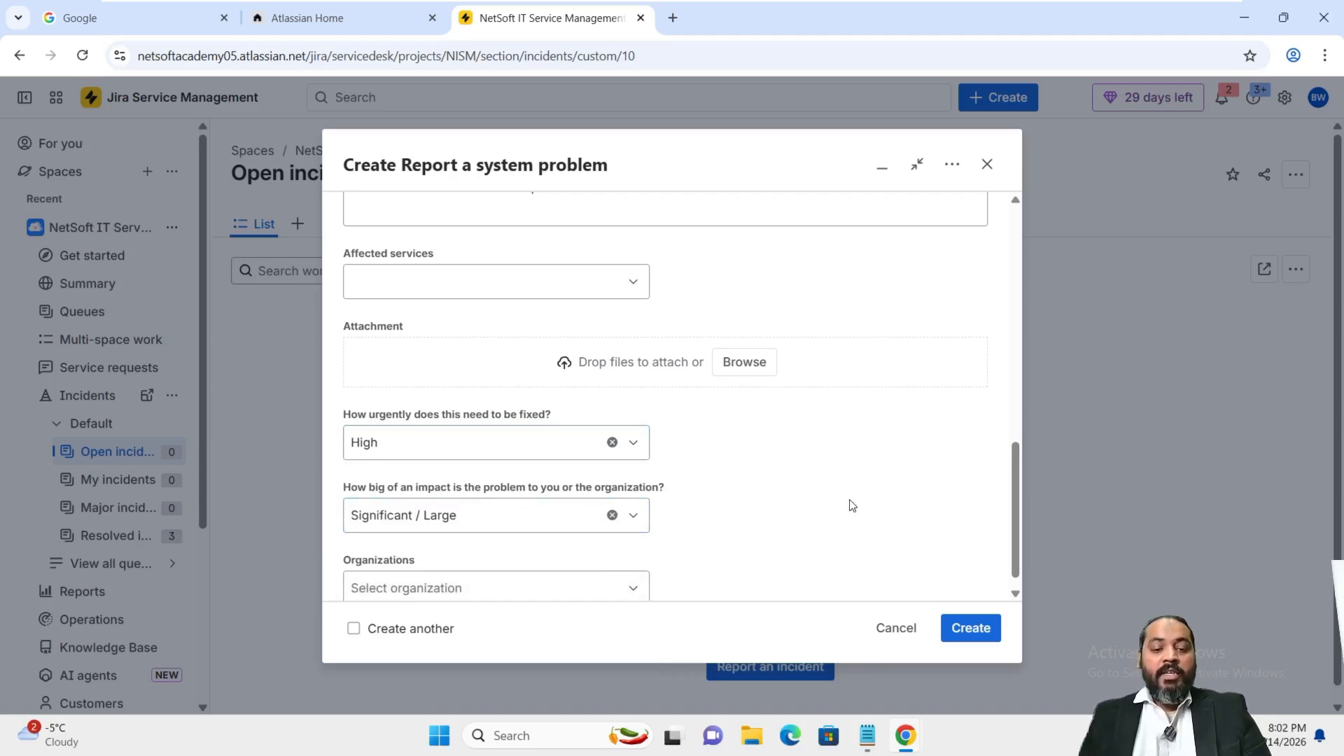
{"action": "left_click", "coordinate": [973, 627]}
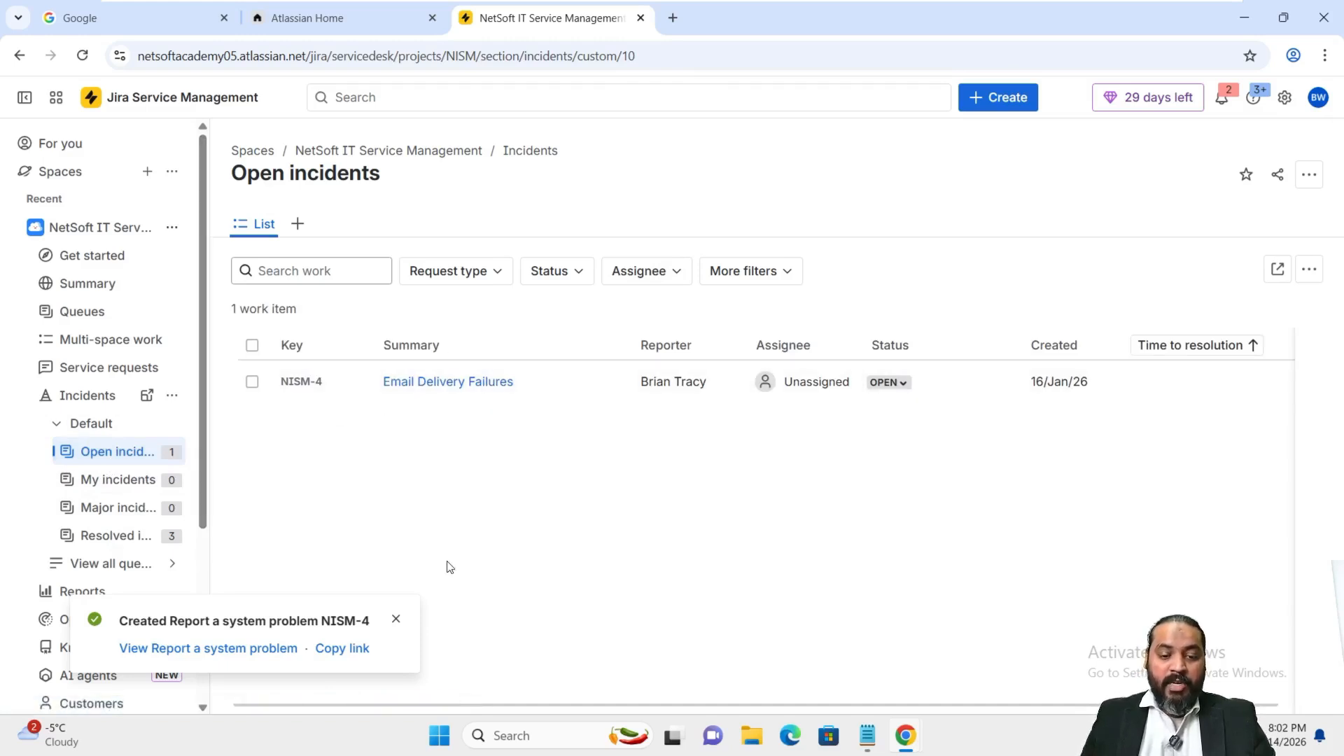
Refresh the queue, open NISM-4 Email Delivery Failures, and assign it to yourself.
{"action": "left_click", "coordinate": [396, 620]}
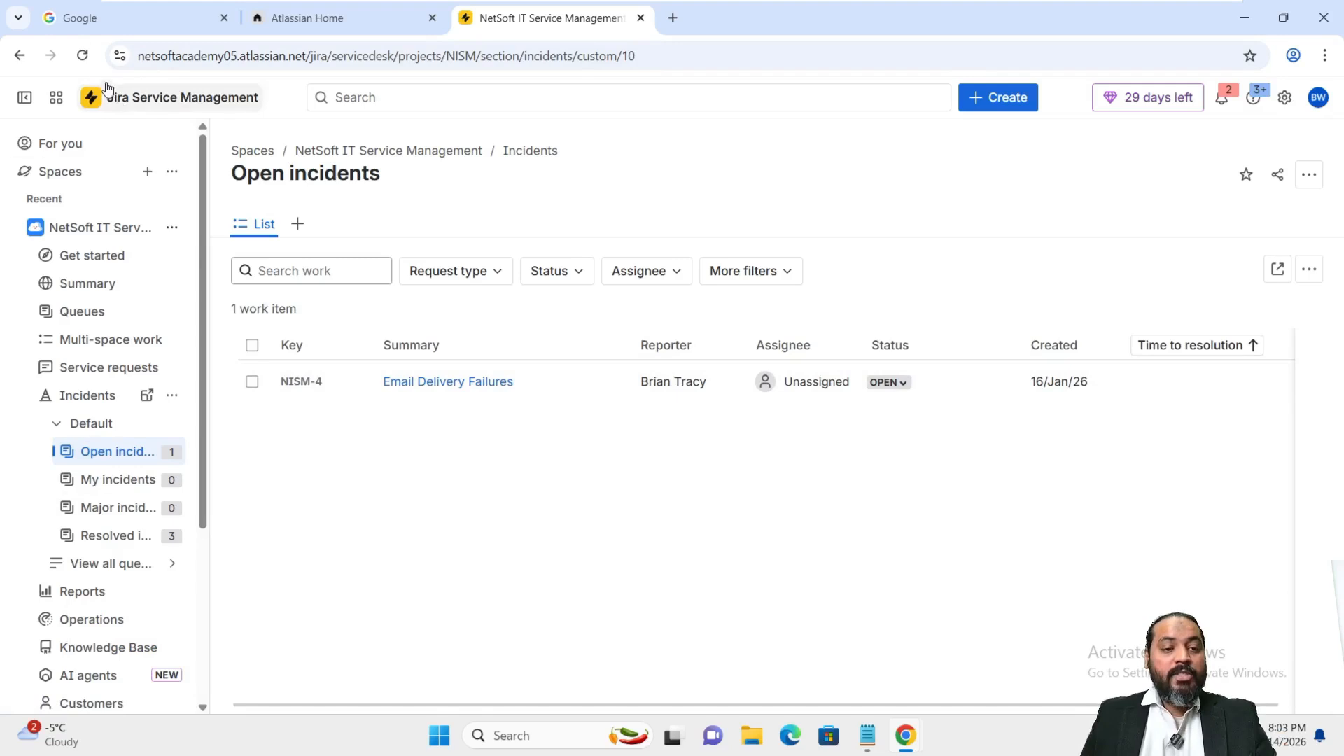
{"action": "left_click", "coordinate": [82, 55]}
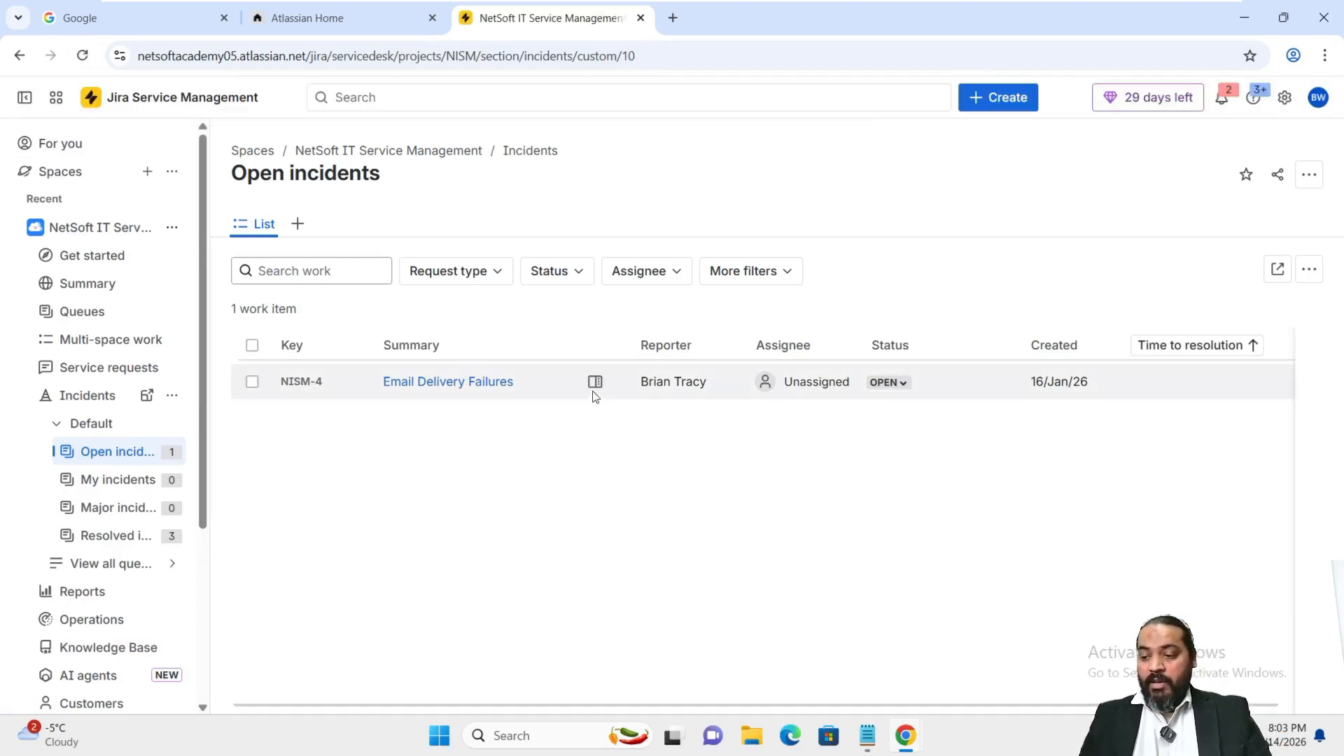
{"action": "left_click", "coordinate": [433, 387]}
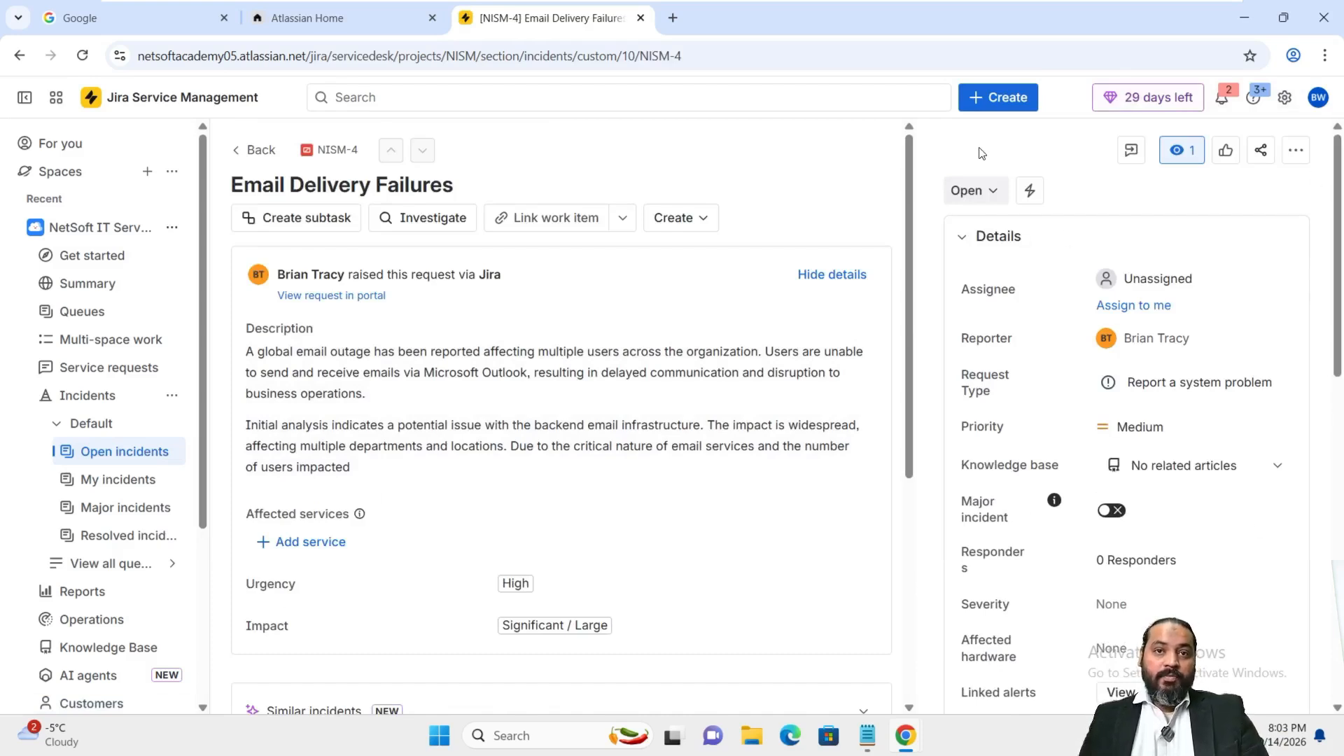
{"action": "left_click", "coordinate": [1119, 306]}
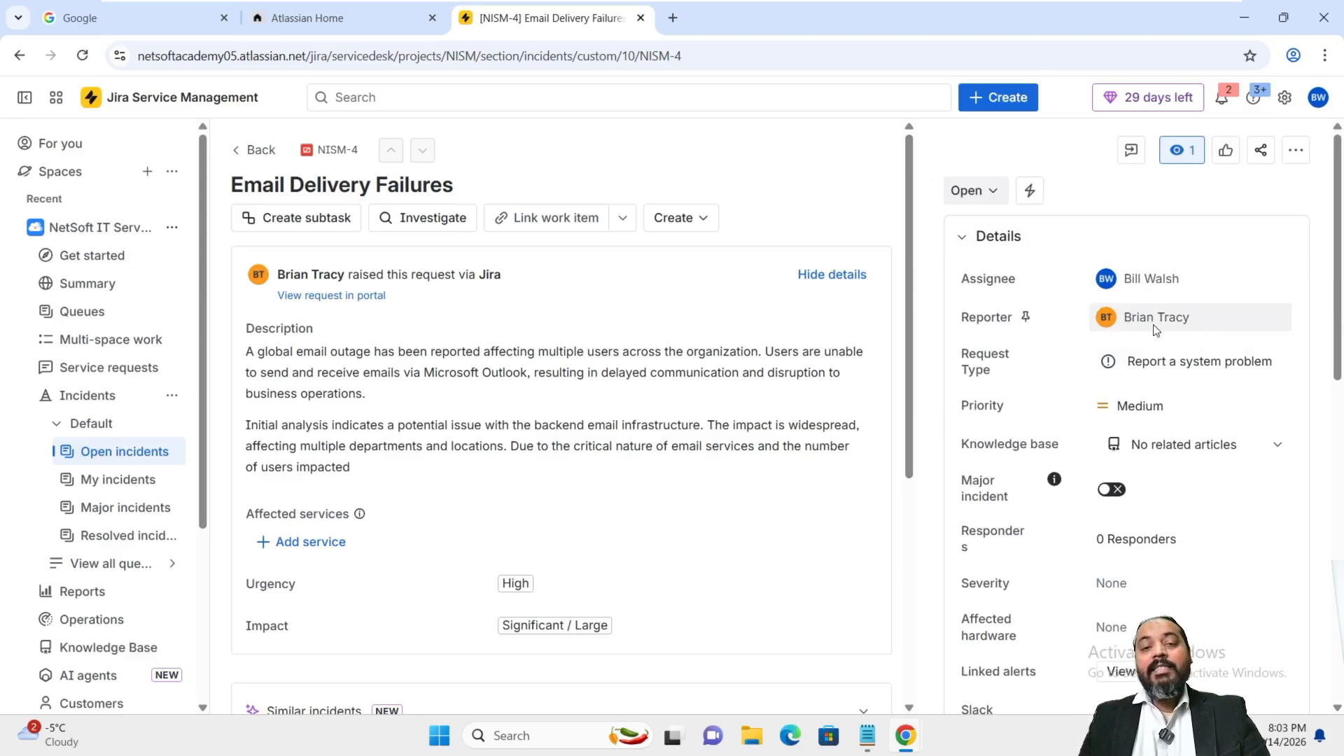
{"action": "mouse_move", "coordinate": [1156, 330]}
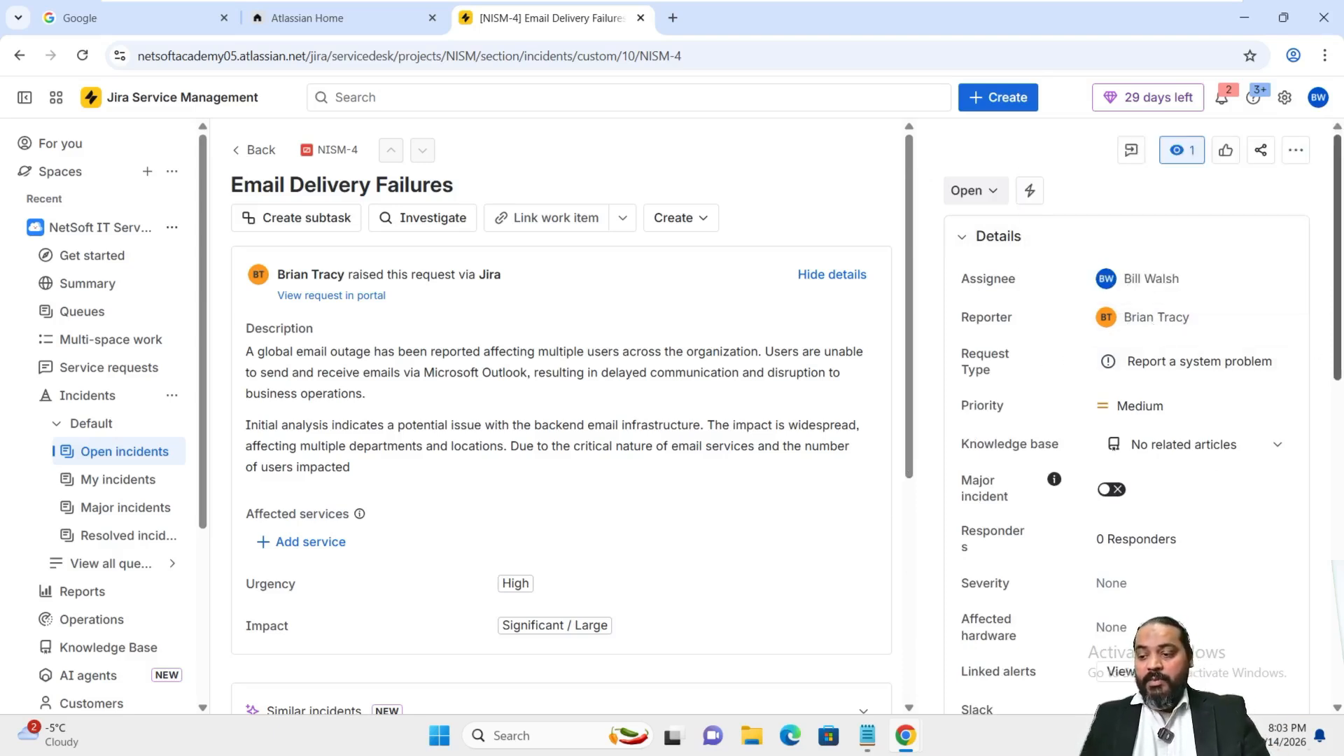
Transition NISM-4 to Investigate with a pasted customer-visible reply about the email failures.
{"action": "left_click", "coordinate": [983, 203]}
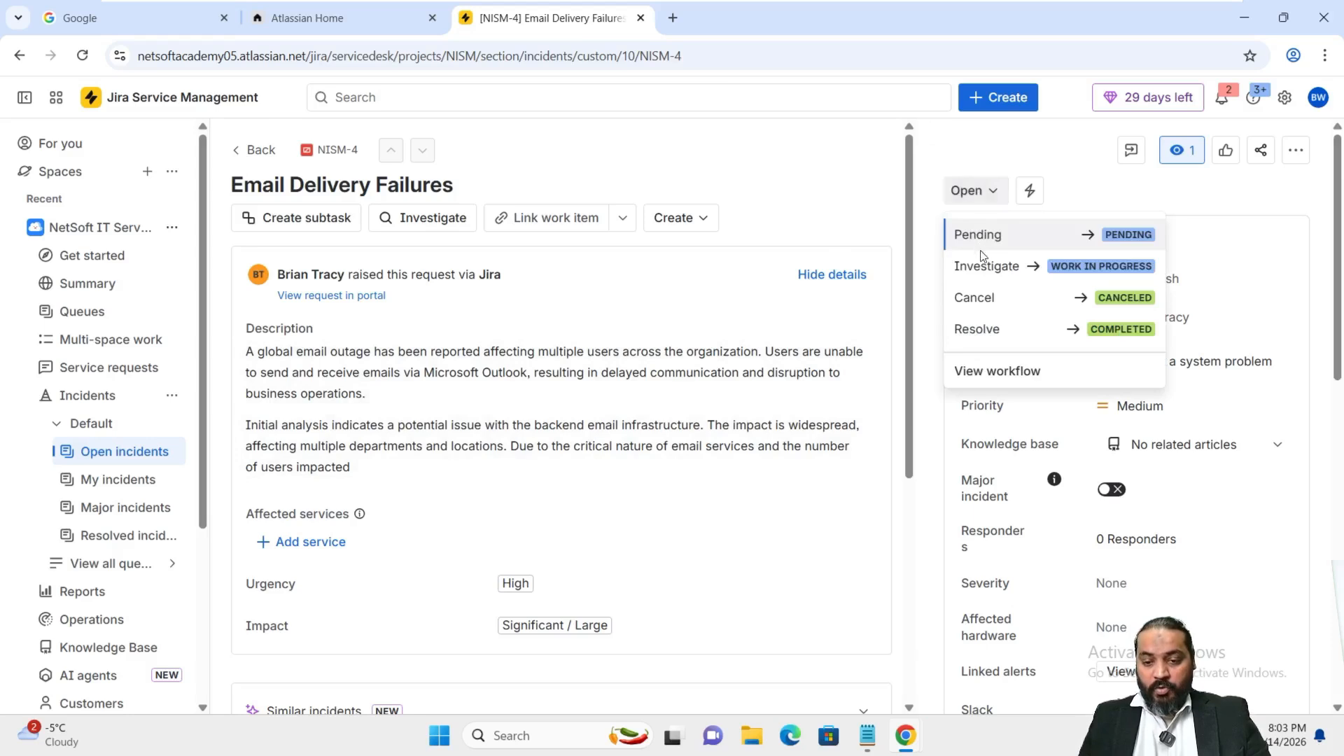
{"action": "left_click", "coordinate": [985, 268]}
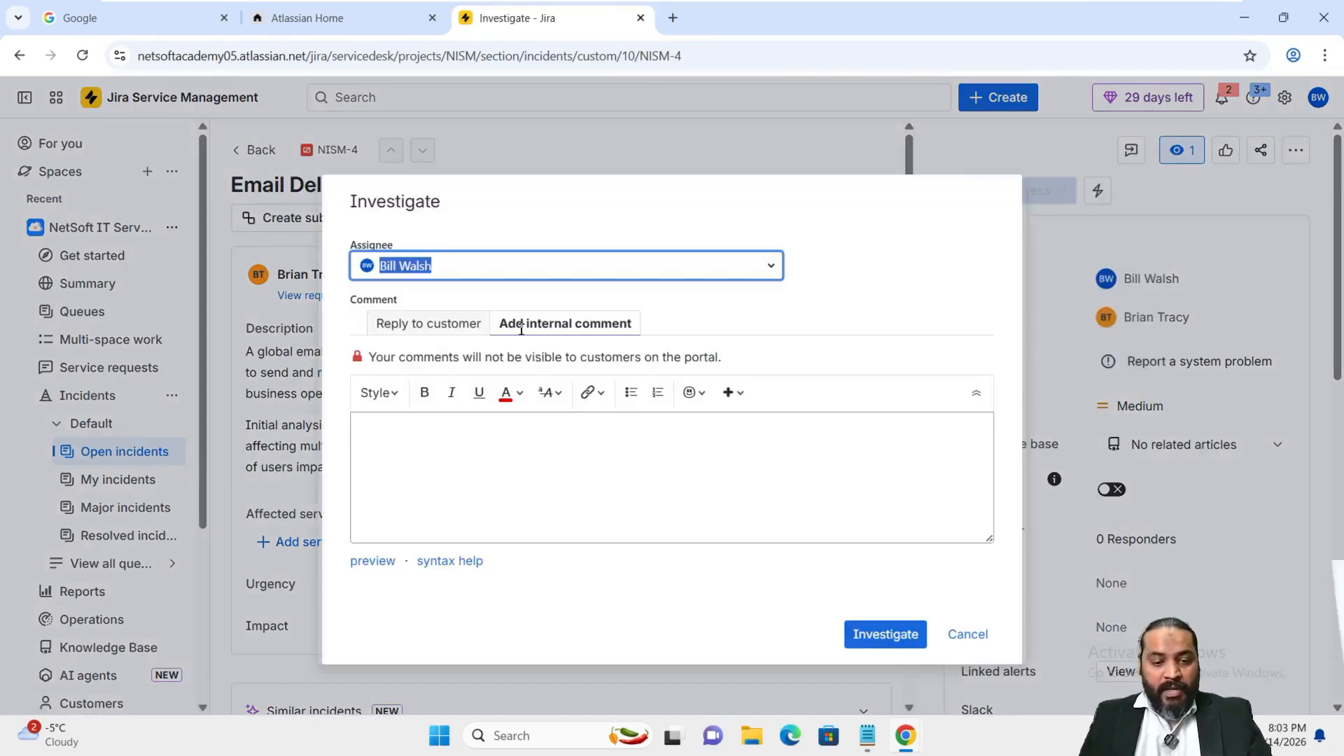
{"action": "left_click", "coordinate": [439, 322]}
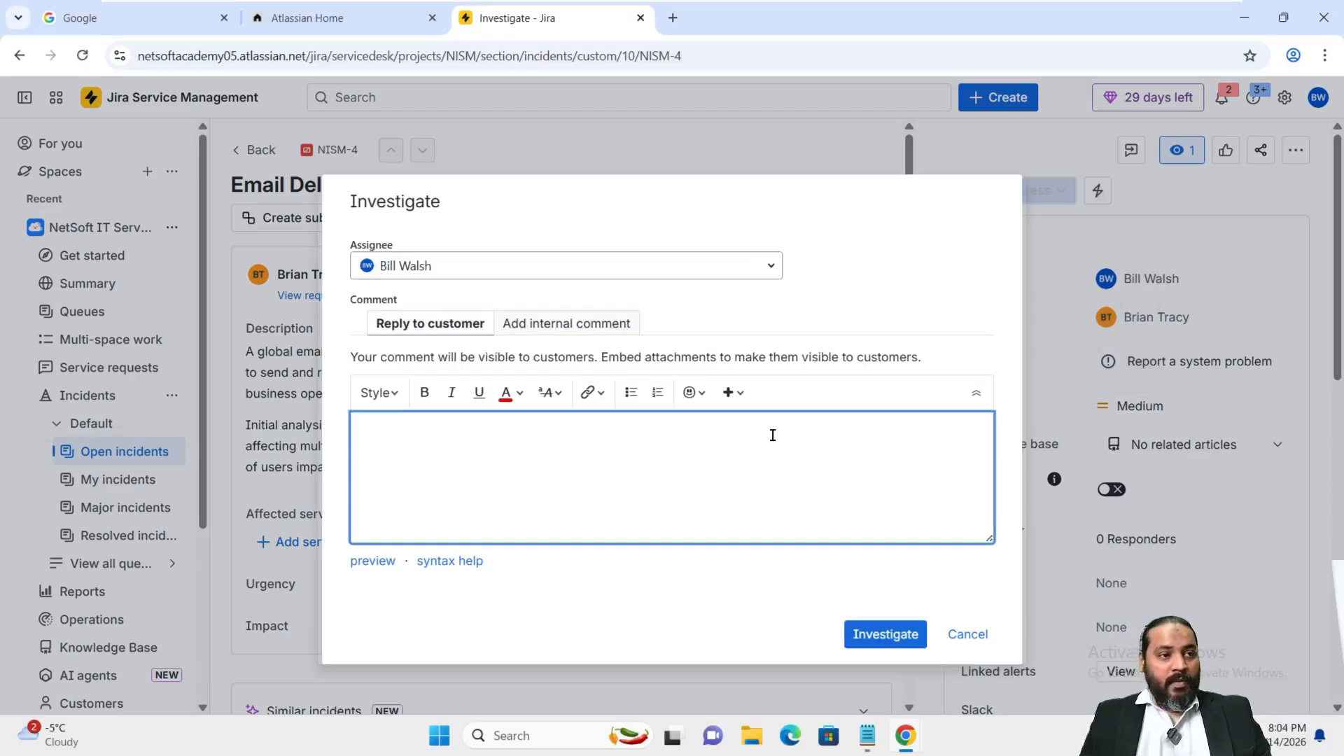
{"action": "type", "text": "We are currently investigating the email delivery failures impacting users globally. Our technical teams are actively working to identify the root cause, and we will keep you updated with progress."}
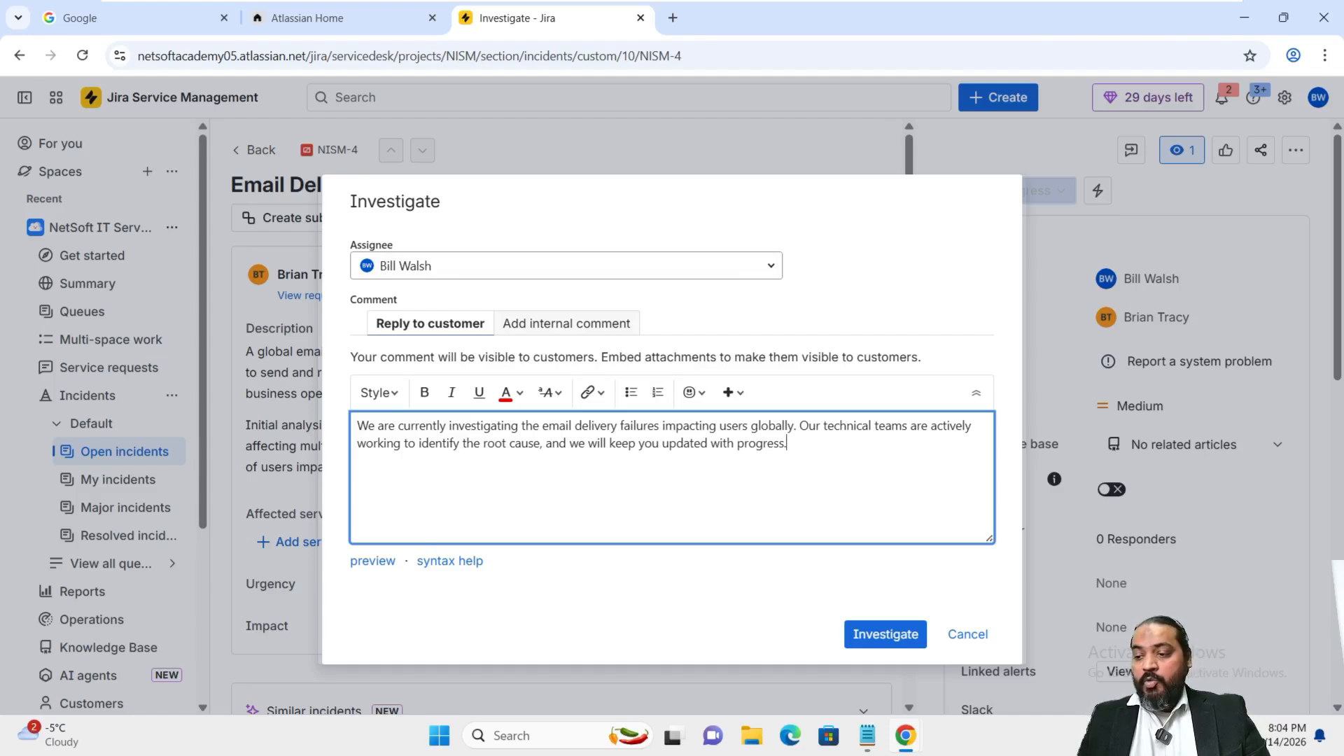
{"action": "left_click", "coordinate": [424, 323]}
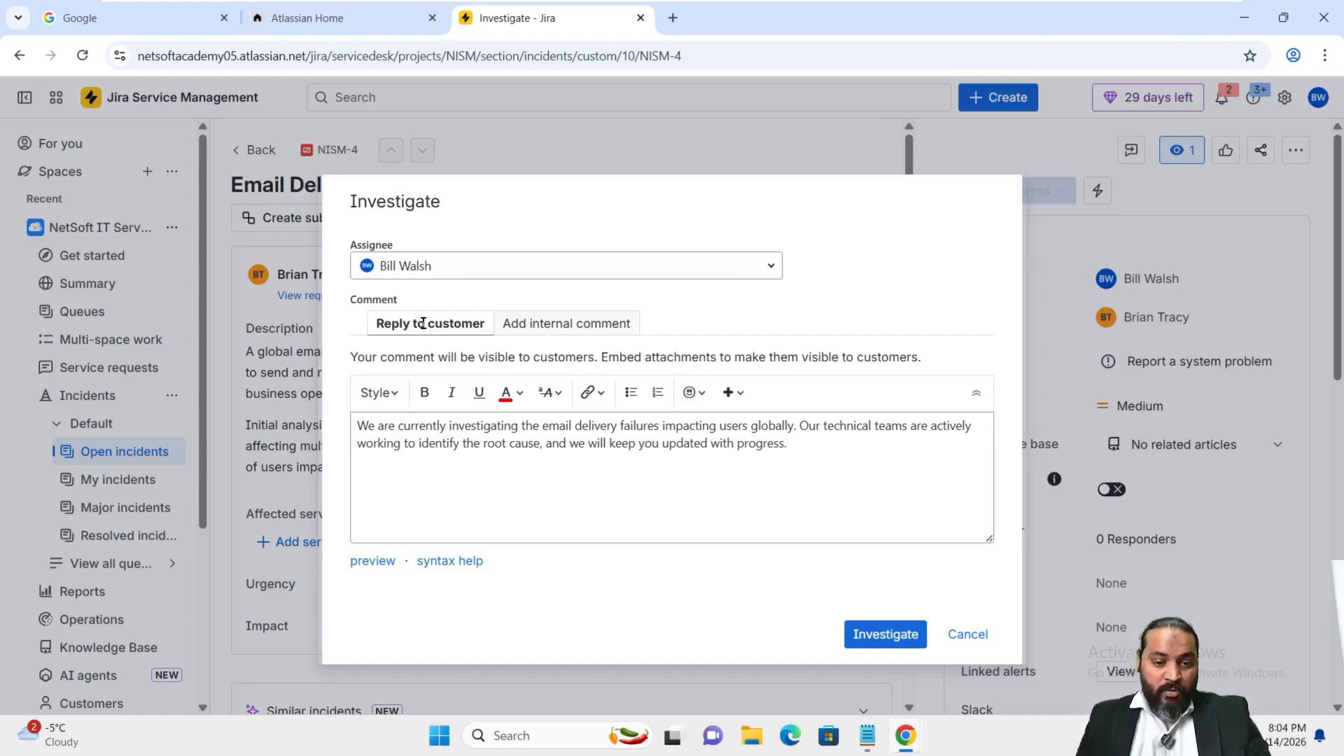
{"action": "left_click", "coordinate": [886, 643]}
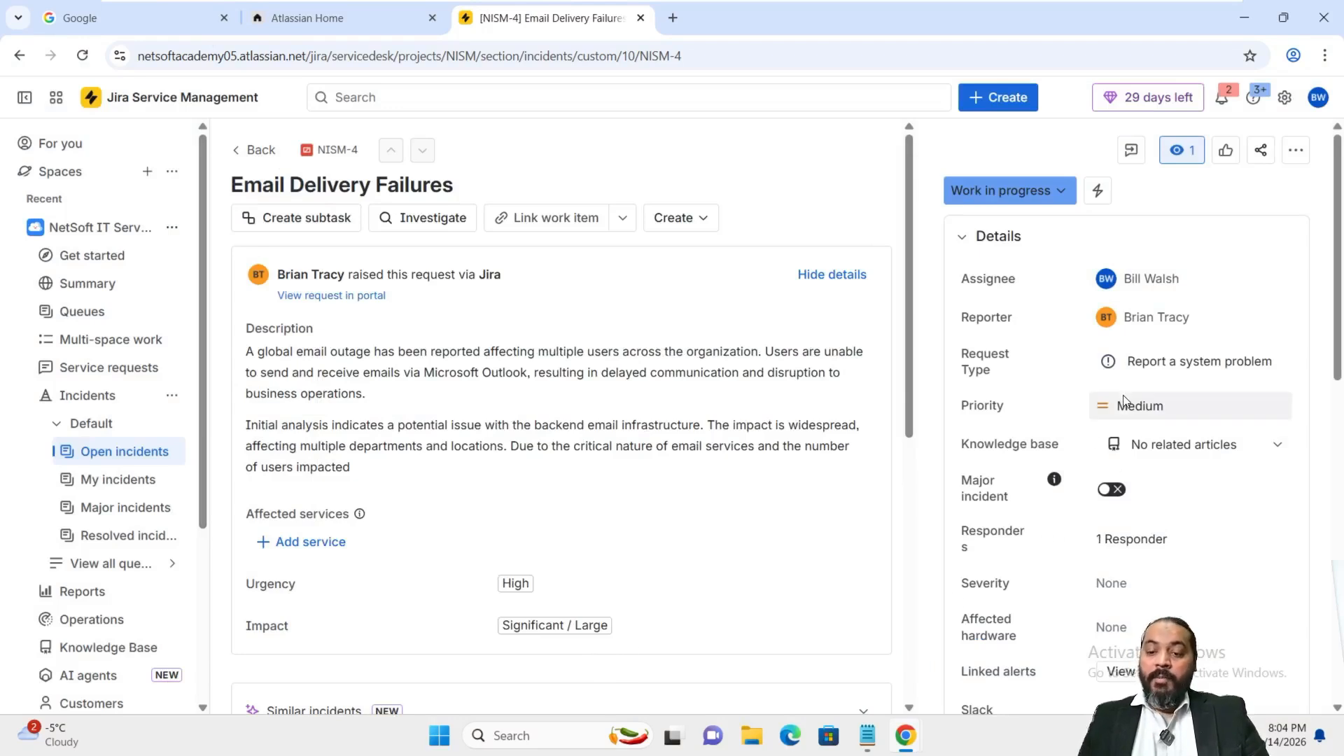
Set NISM-4's priority to High and switch on the Major incident toggle.
{"action": "left_click", "coordinate": [1144, 403]}
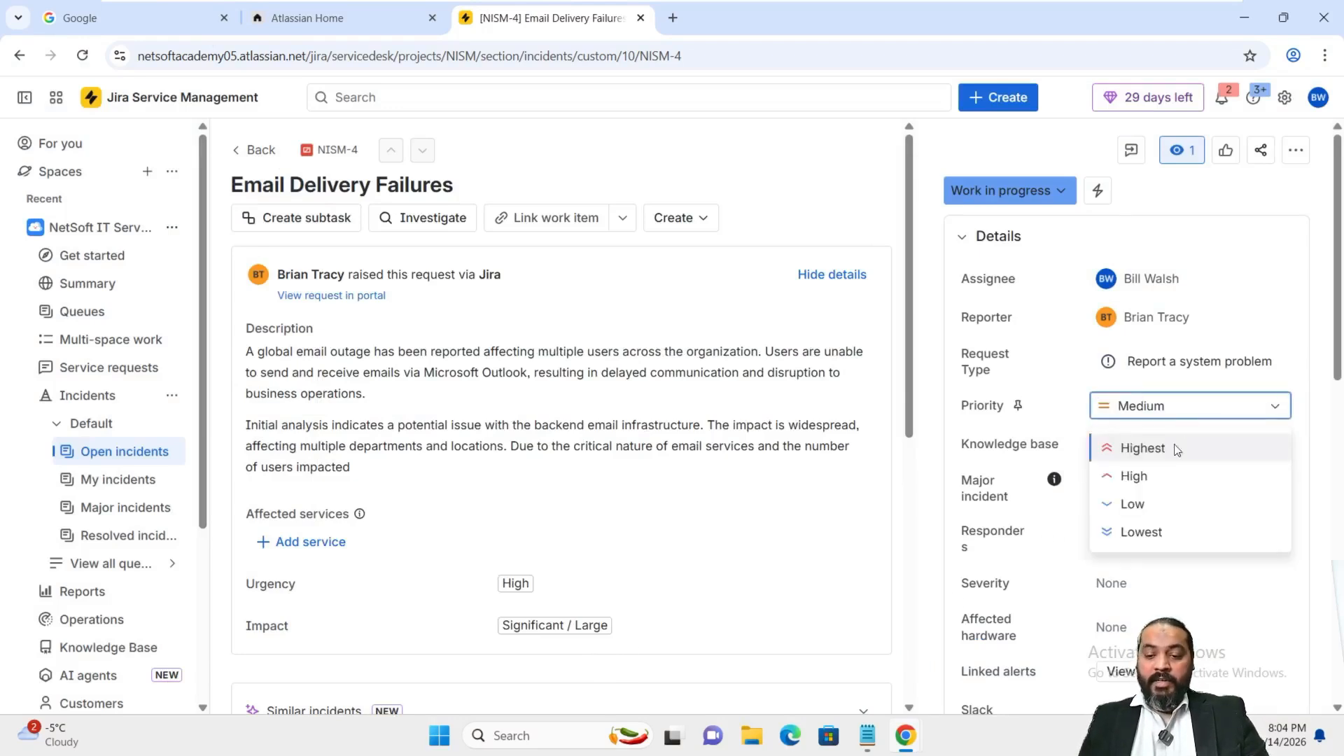
{"action": "left_click", "coordinate": [1148, 477]}
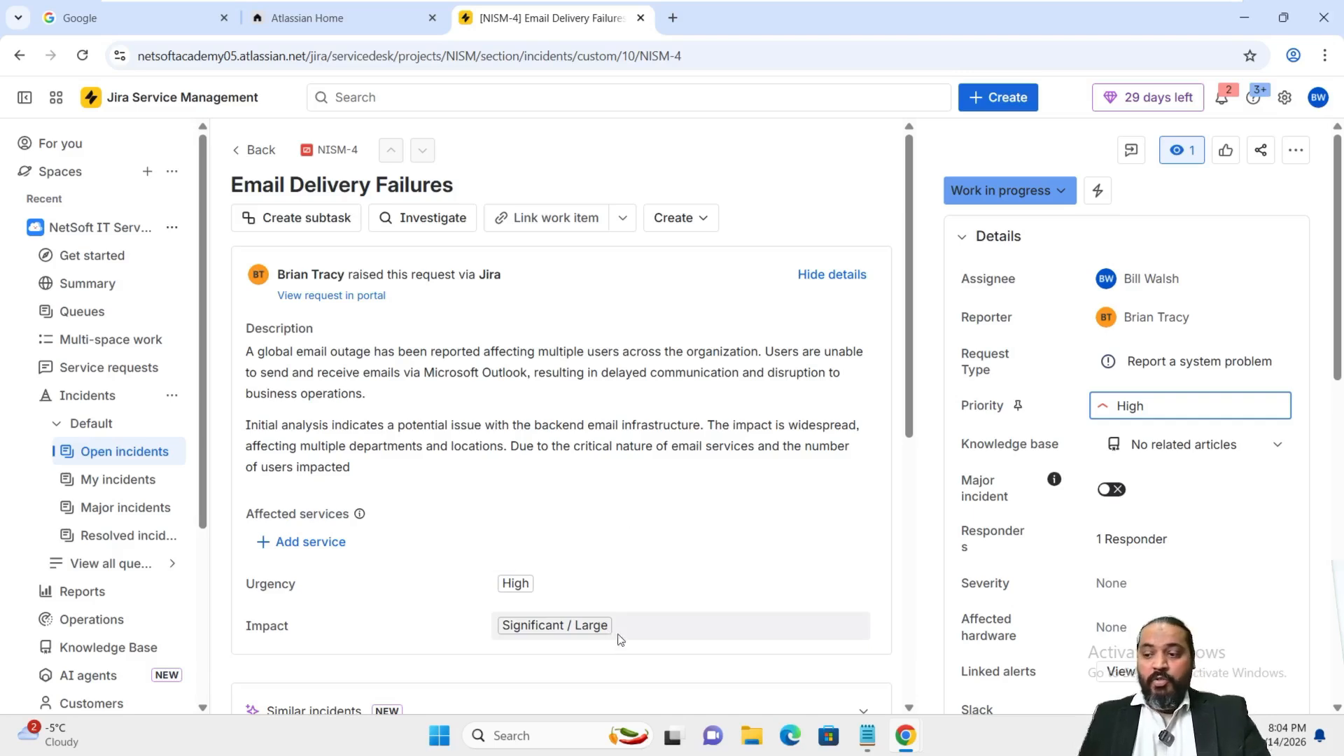
{"action": "left_click", "coordinate": [1114, 490]}
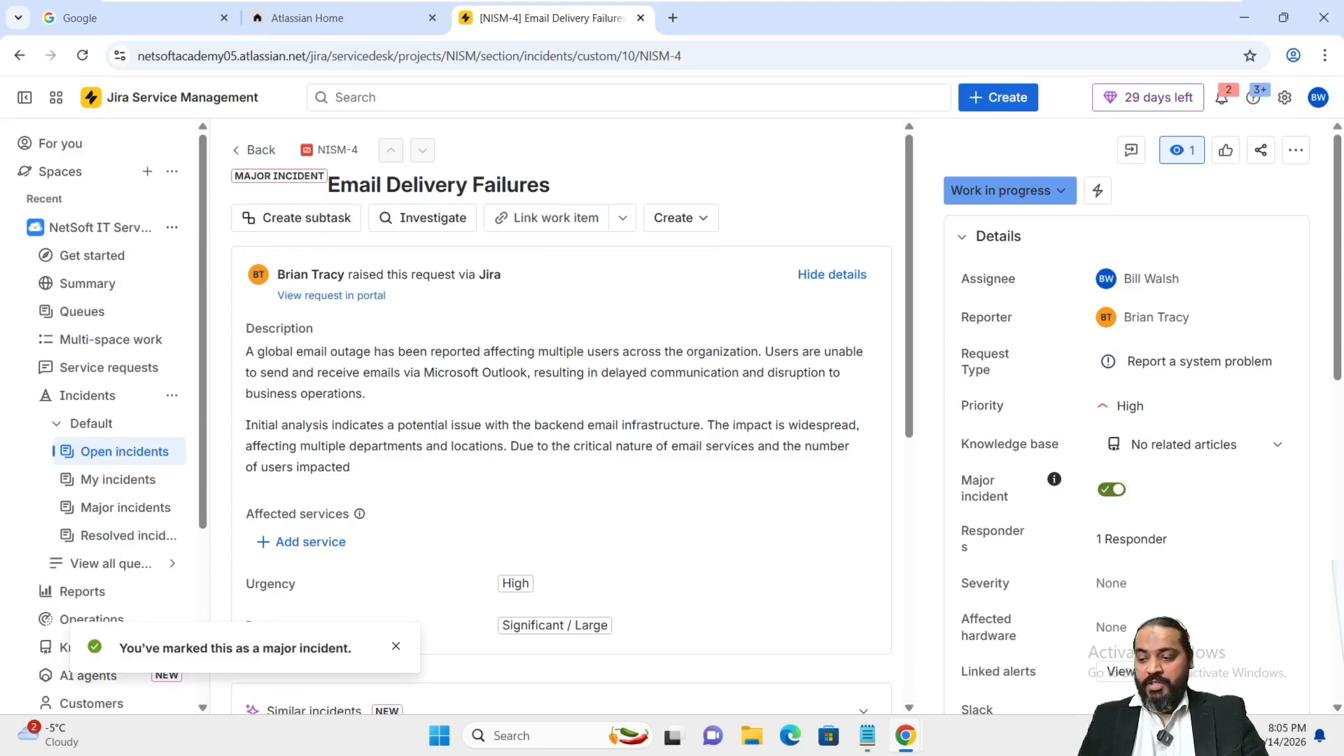
Save an internal note declaring a major incident over widespread email failure, then switch to the reporter's window.
{"action": "scroll", "coordinate": [570, 363], "scroll_direction": "down", "scroll_amount": 5}
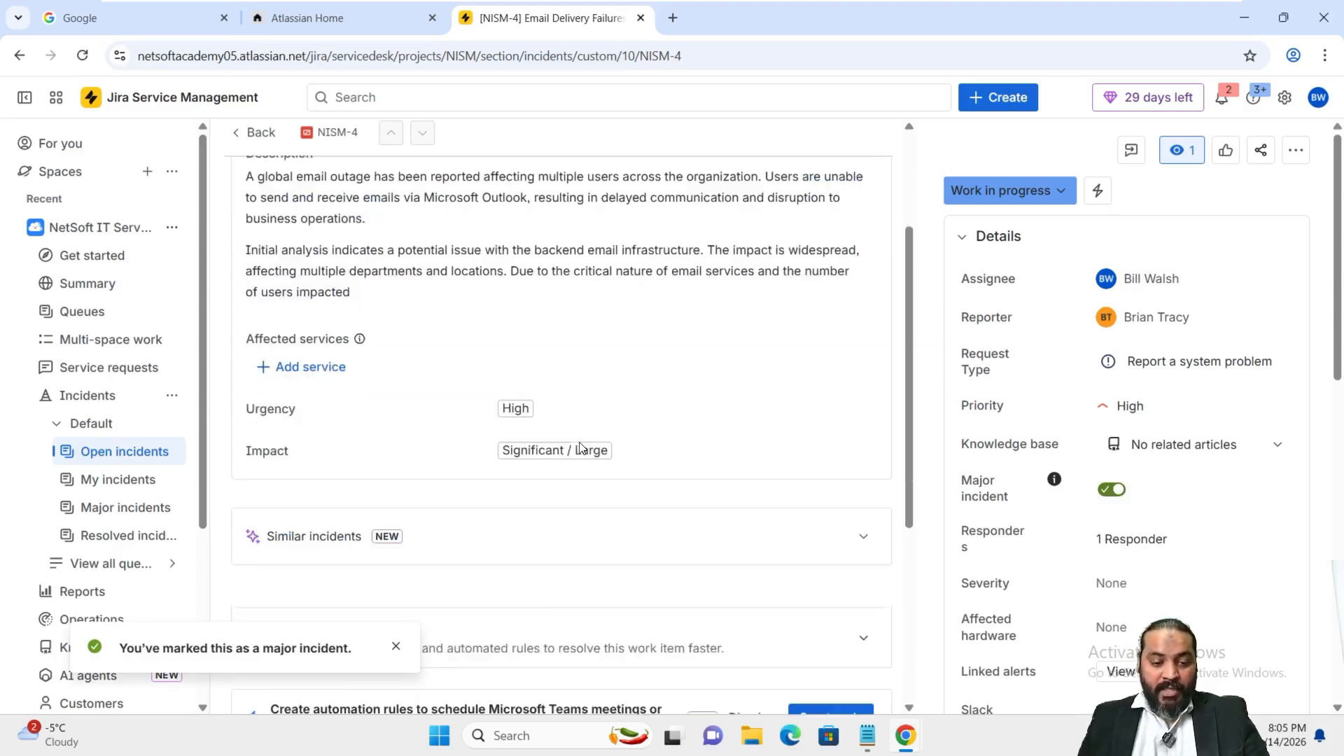
{"action": "scroll", "coordinate": [581, 443], "scroll_direction": "down", "scroll_amount": 1}
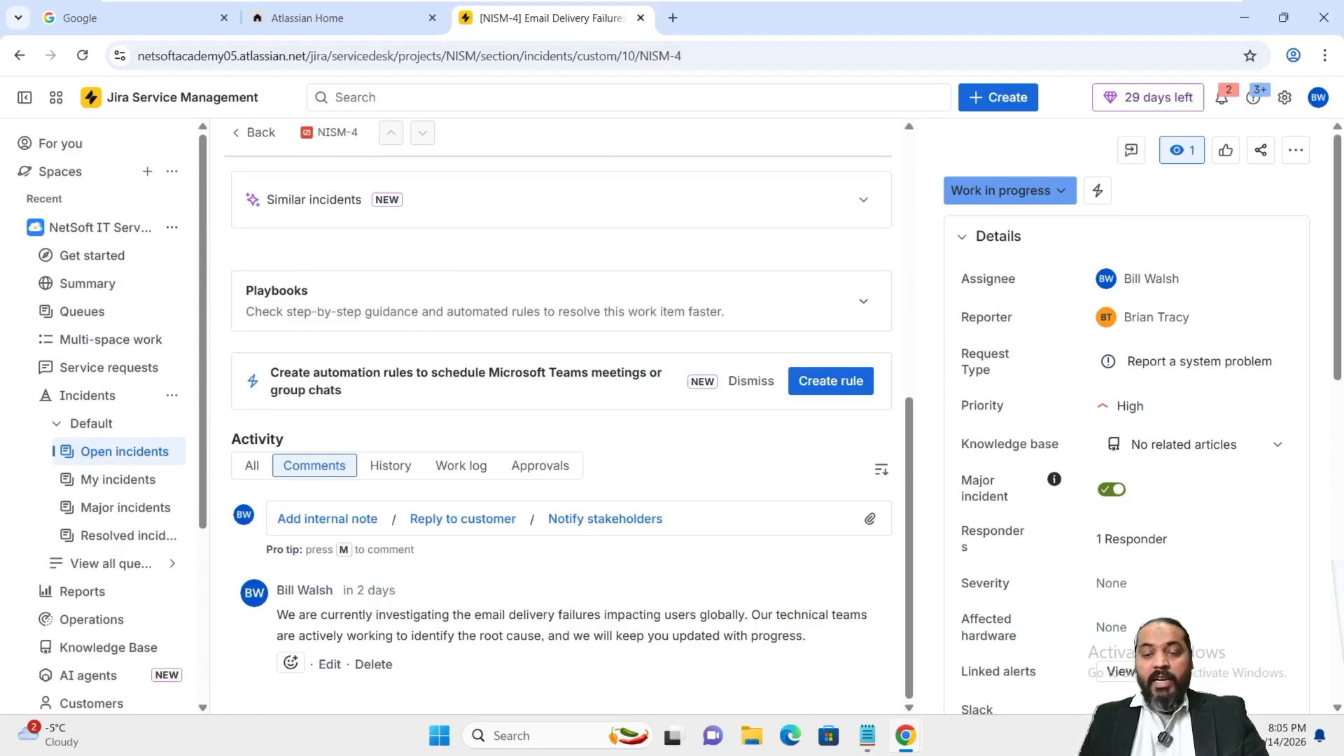
{"action": "left_click", "coordinate": [304, 520]}
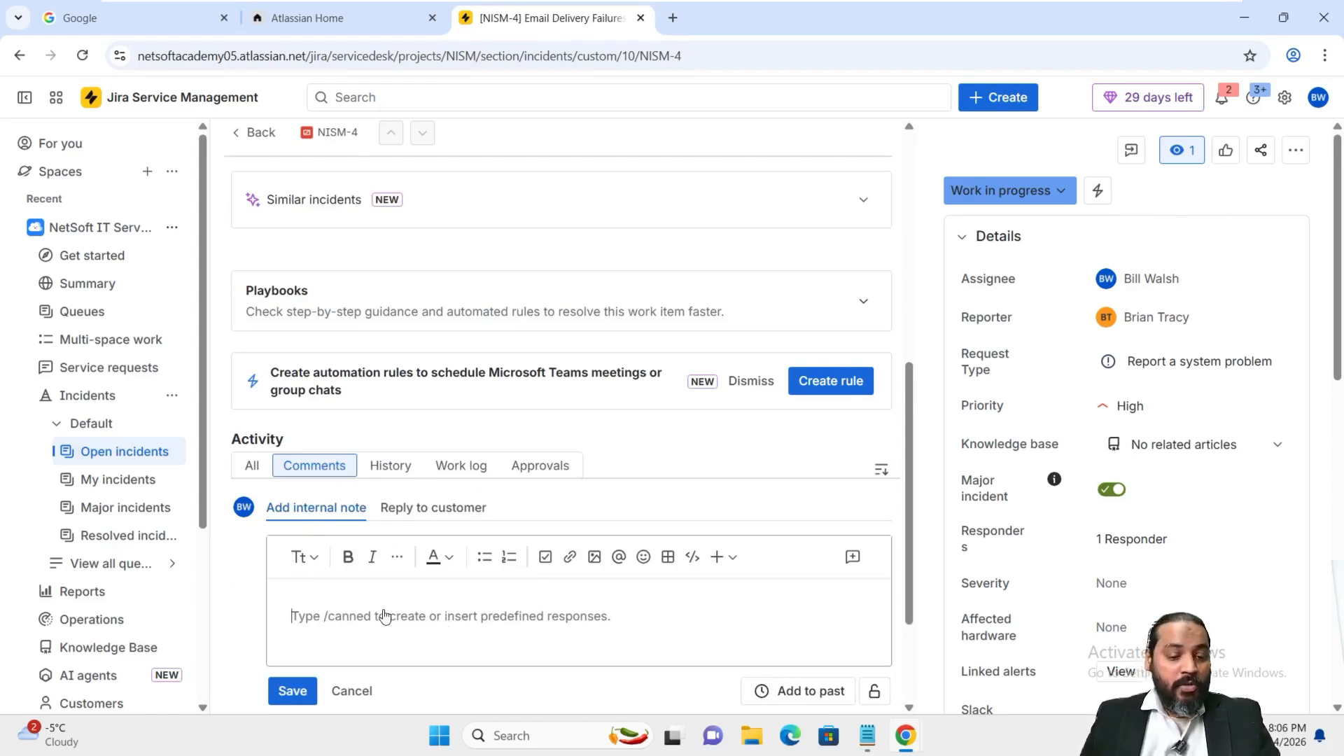
{"action": "type", "text": "Major Incident declared due to widespread email delivery failure affecting multiple users and business operations."}
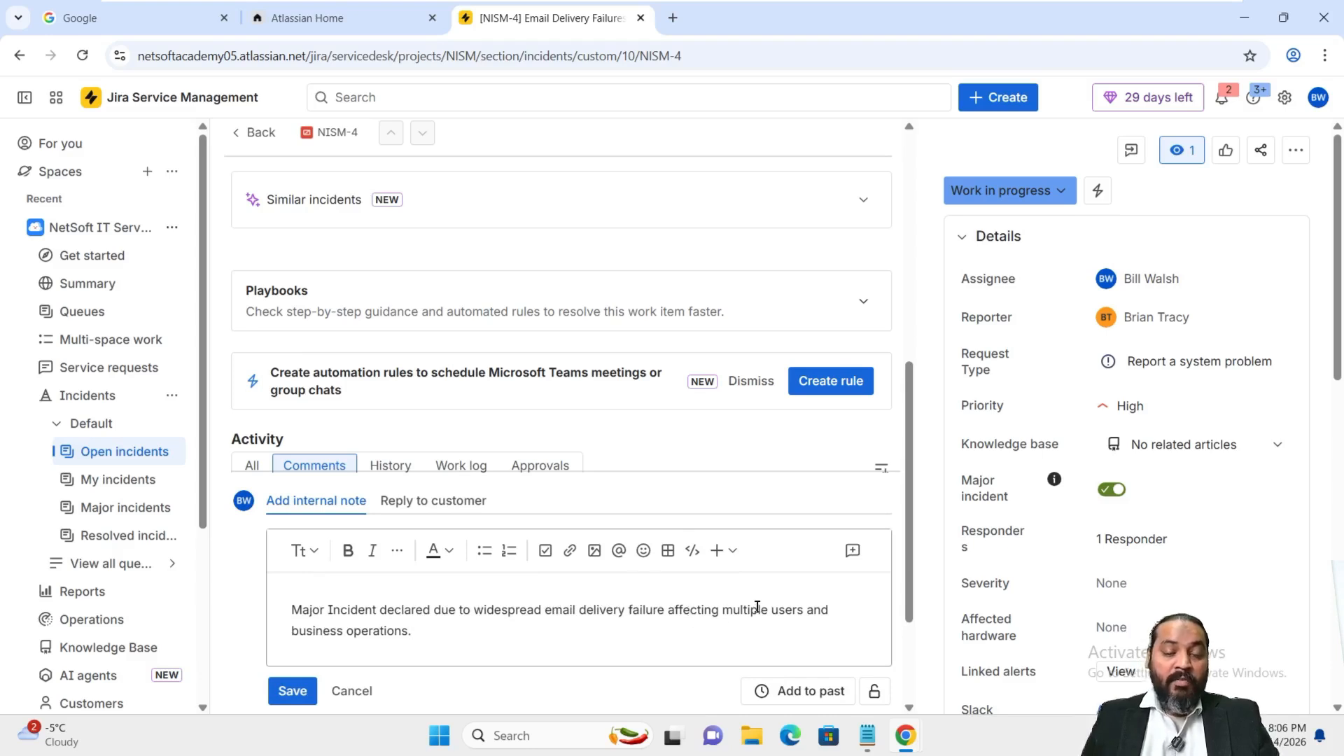
{"action": "left_click_drag", "start_coordinate": [724, 609], "coordinate": [829, 609]}
{"action": "left_click", "coordinate": [595, 657]}
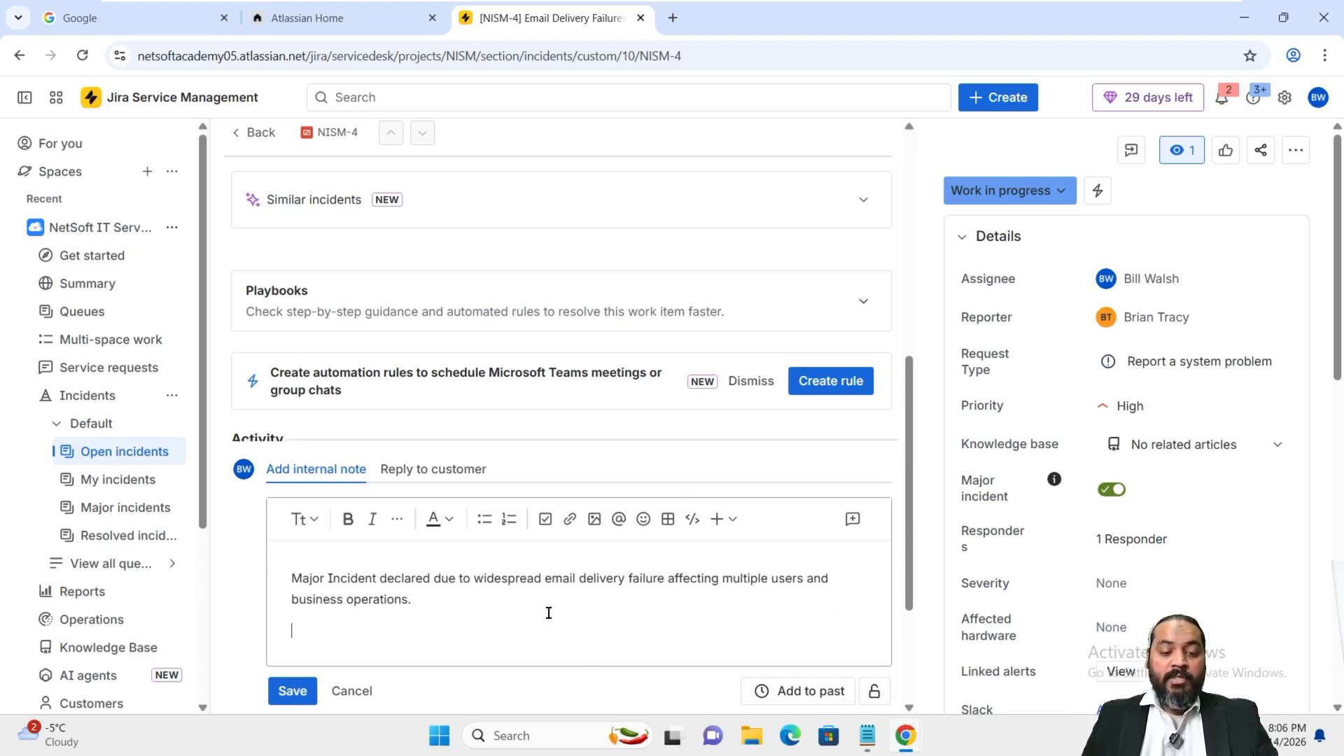
{"action": "left_click", "coordinate": [291, 693]}
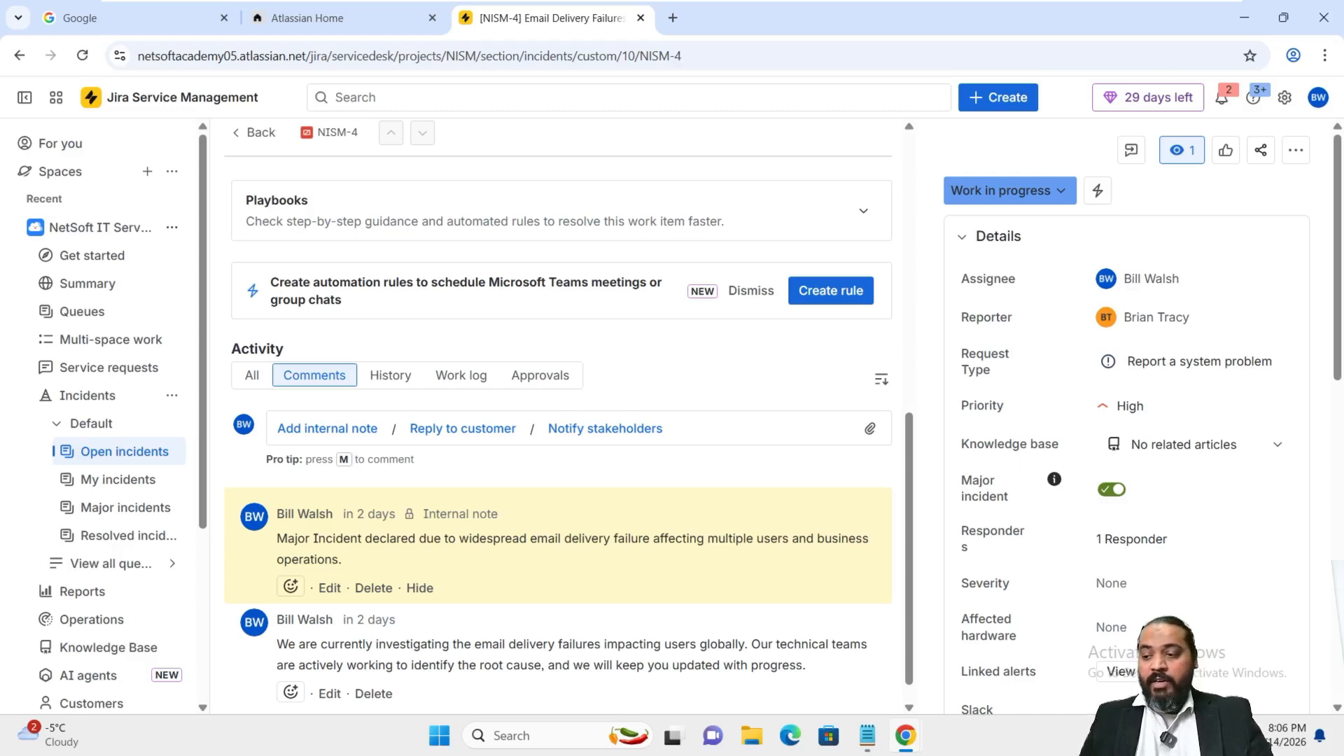
{"action": "mouse_move", "coordinate": [934, 743]}
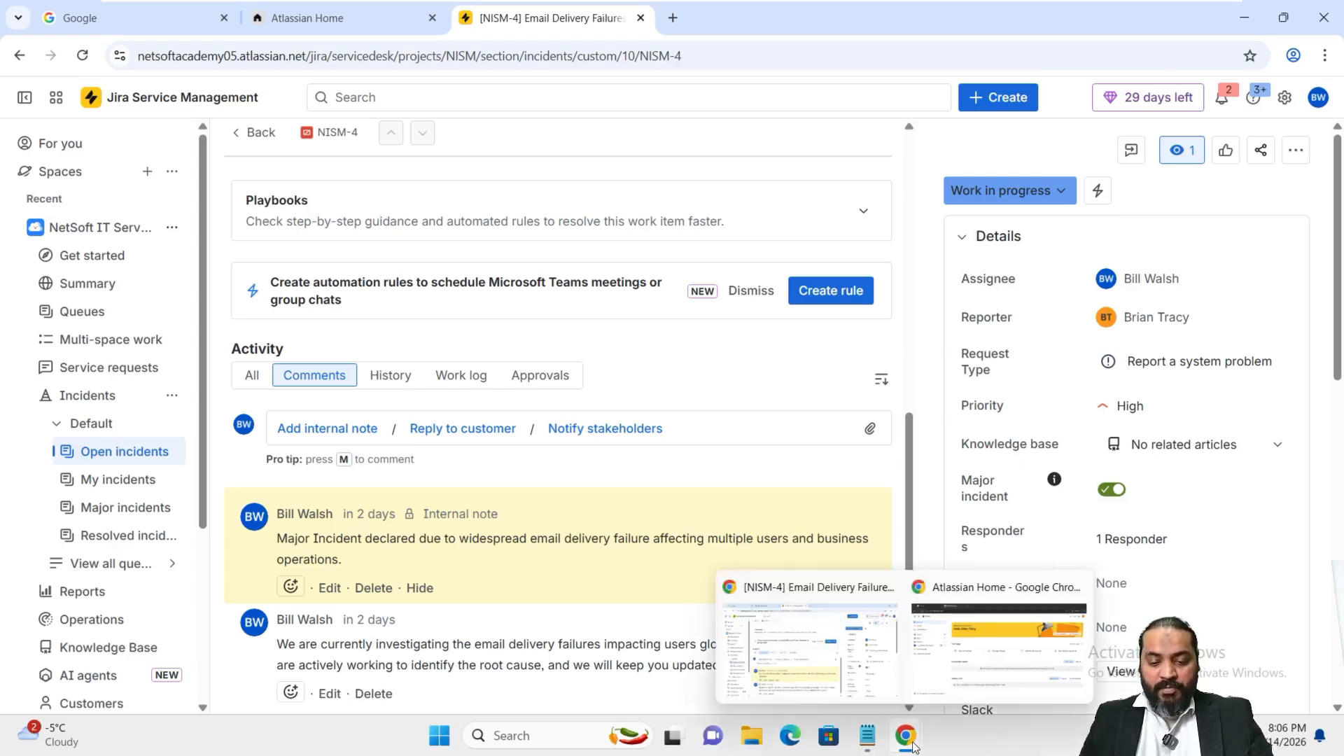
{"action": "left_click", "coordinate": [980, 651]}
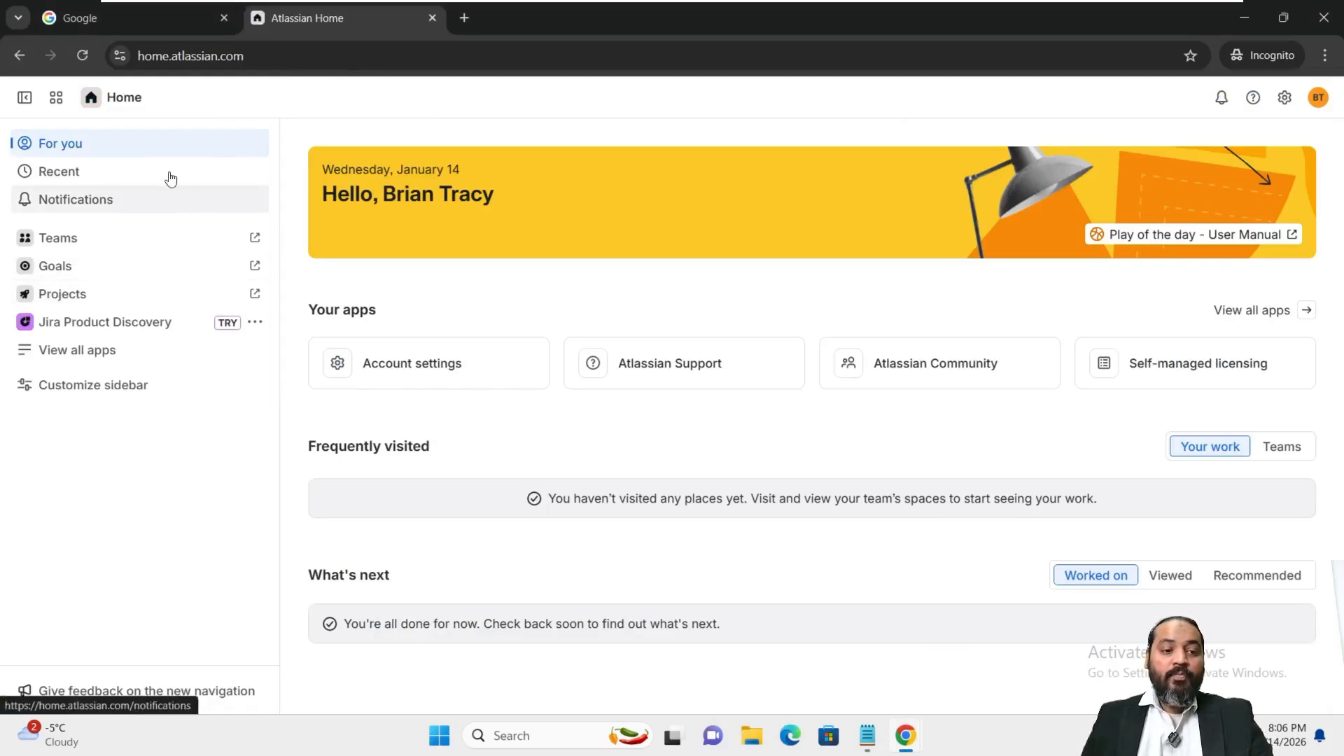
Open Jira Service Management as the reporter and go to their Requests list.
{"action": "left_click", "coordinate": [56, 101]}
{"action": "left_click", "coordinate": [116, 202]}
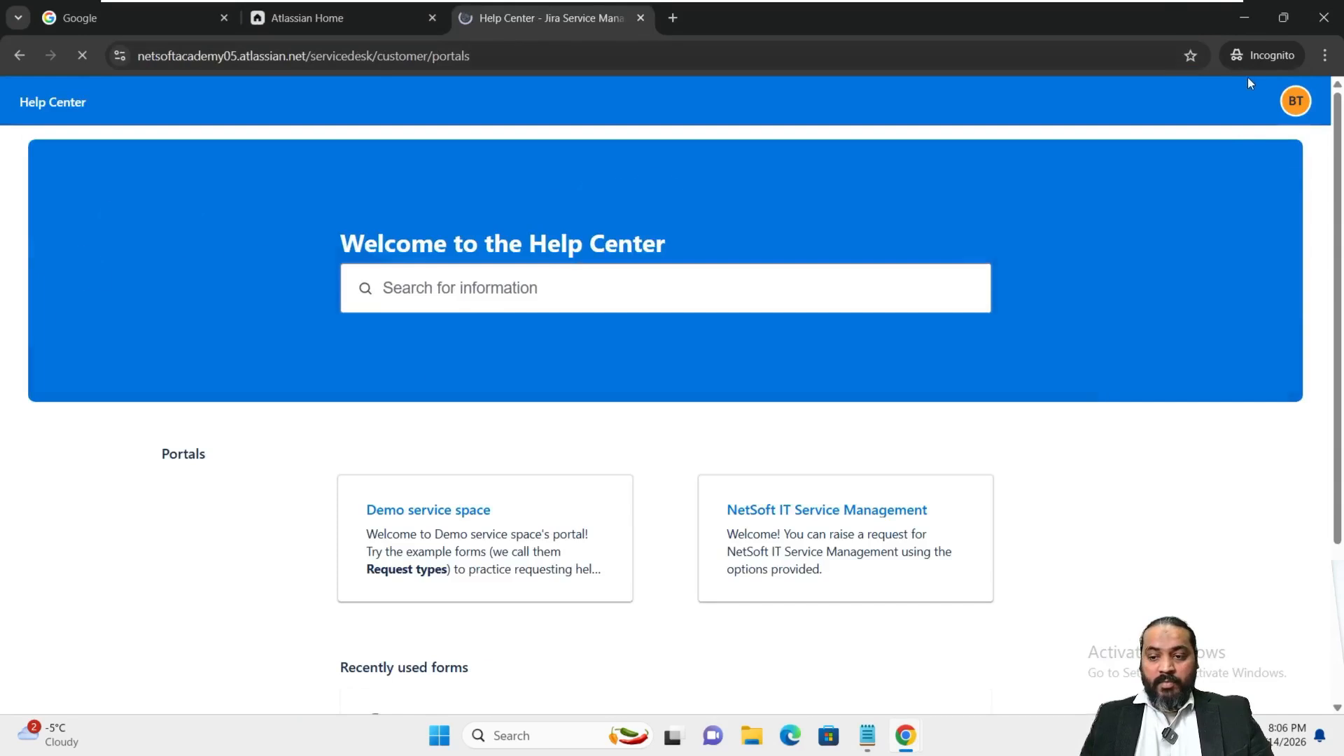
{"action": "left_click", "coordinate": [1290, 103]}
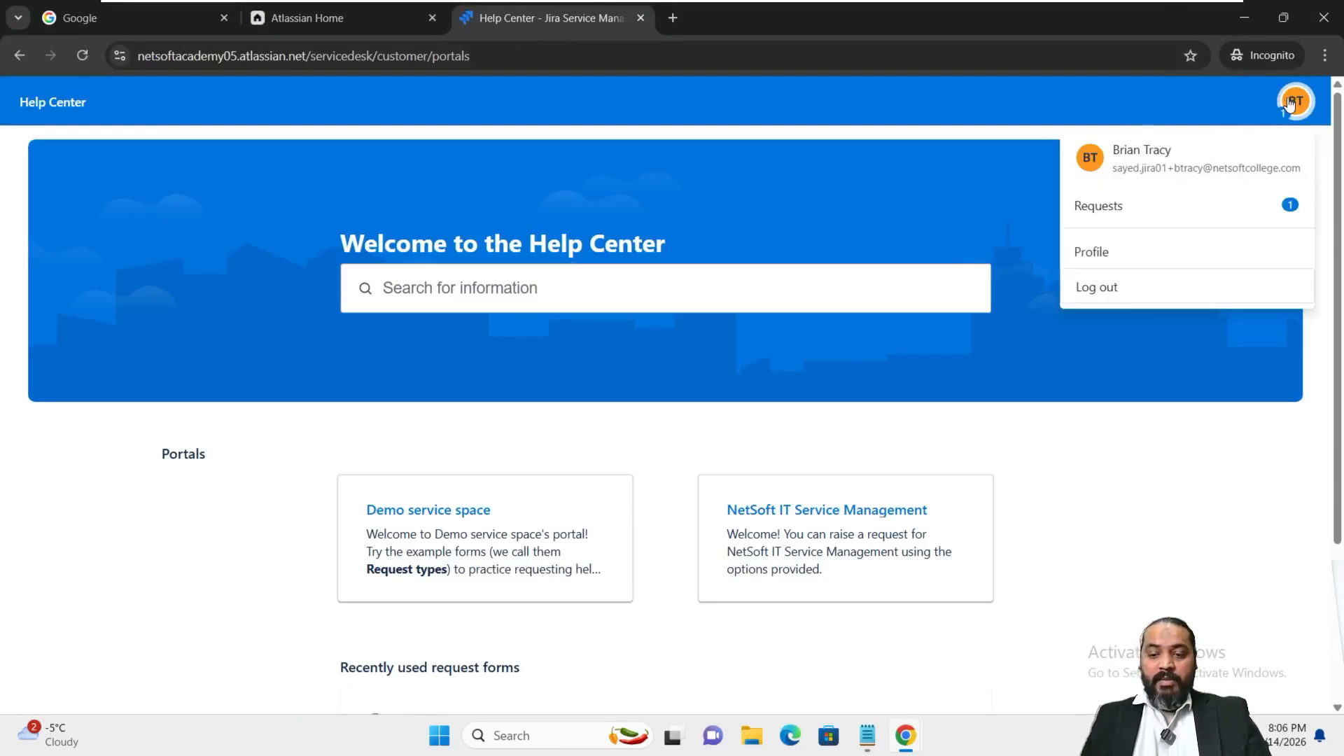
{"action": "left_click", "coordinate": [1302, 103]}
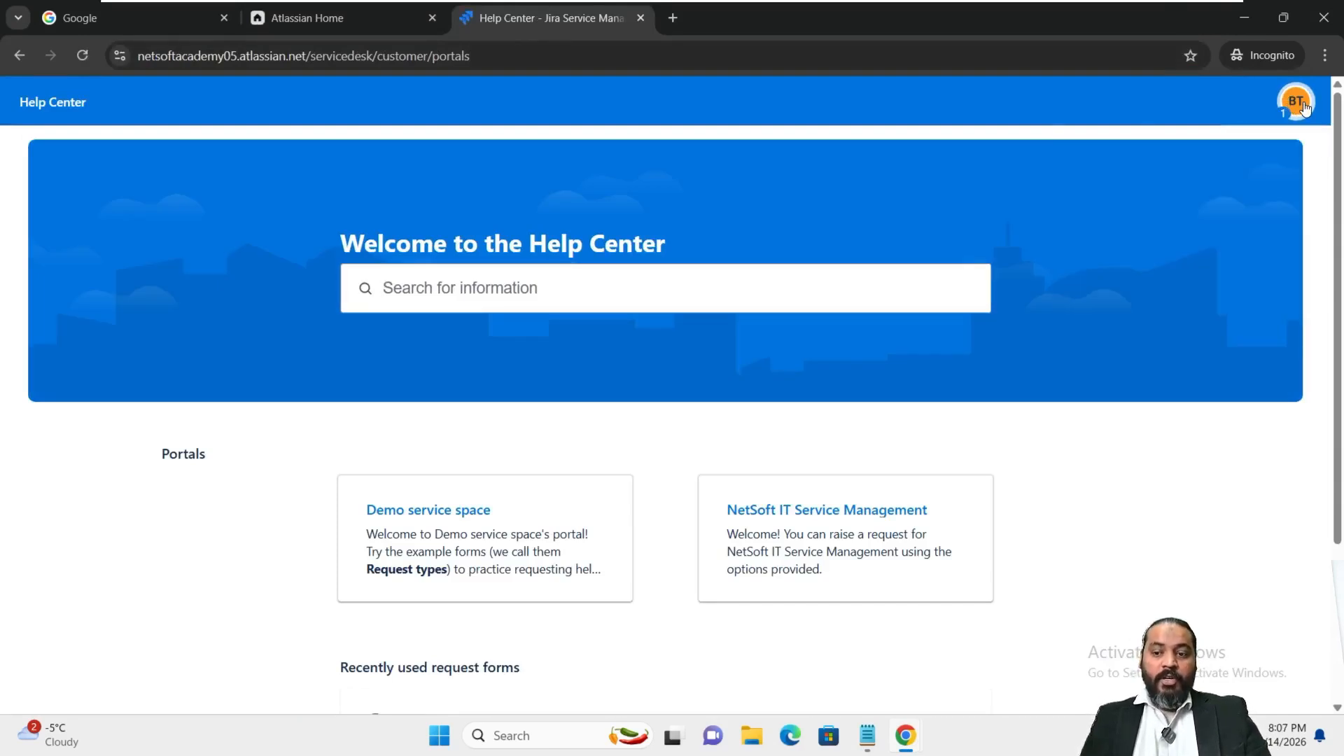
{"action": "left_click", "coordinate": [1302, 103]}
{"action": "left_click", "coordinate": [1152, 210]}
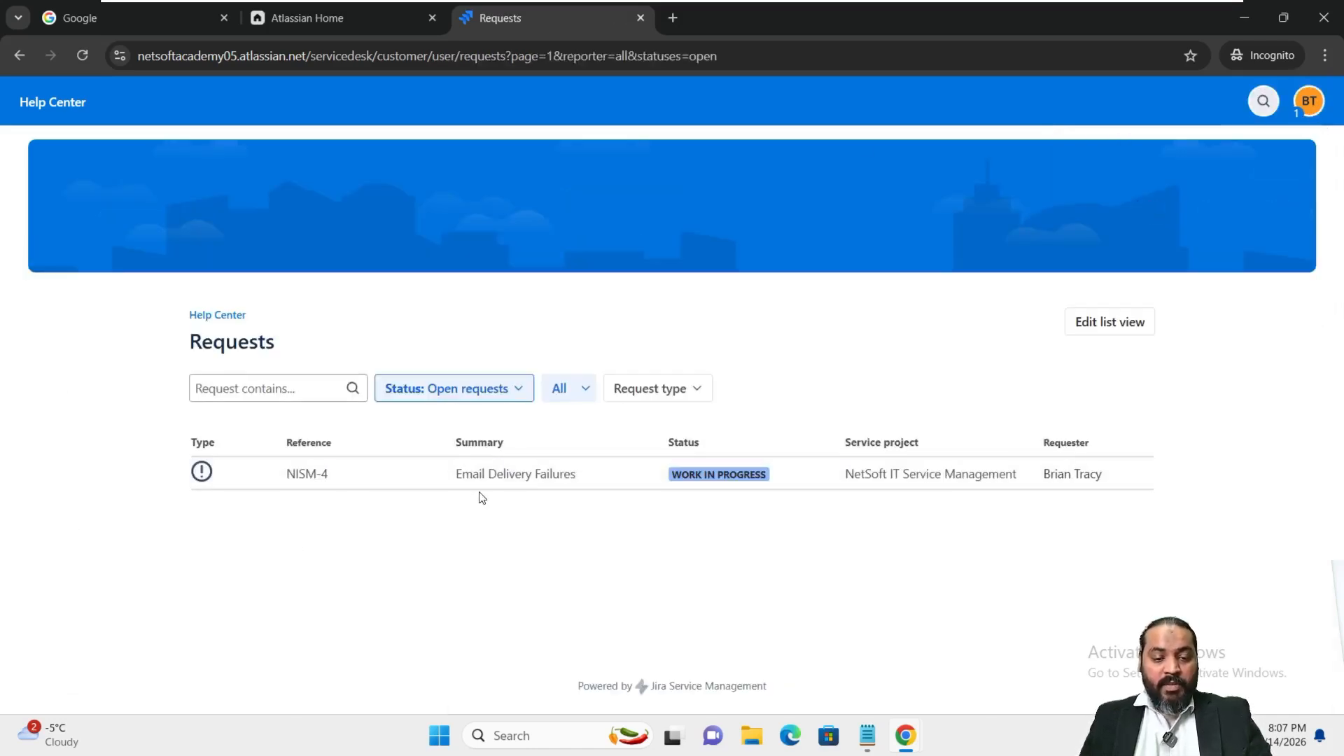
Open the Email Delivery Failures request and expand its full details.
{"action": "left_click", "coordinate": [483, 480]}
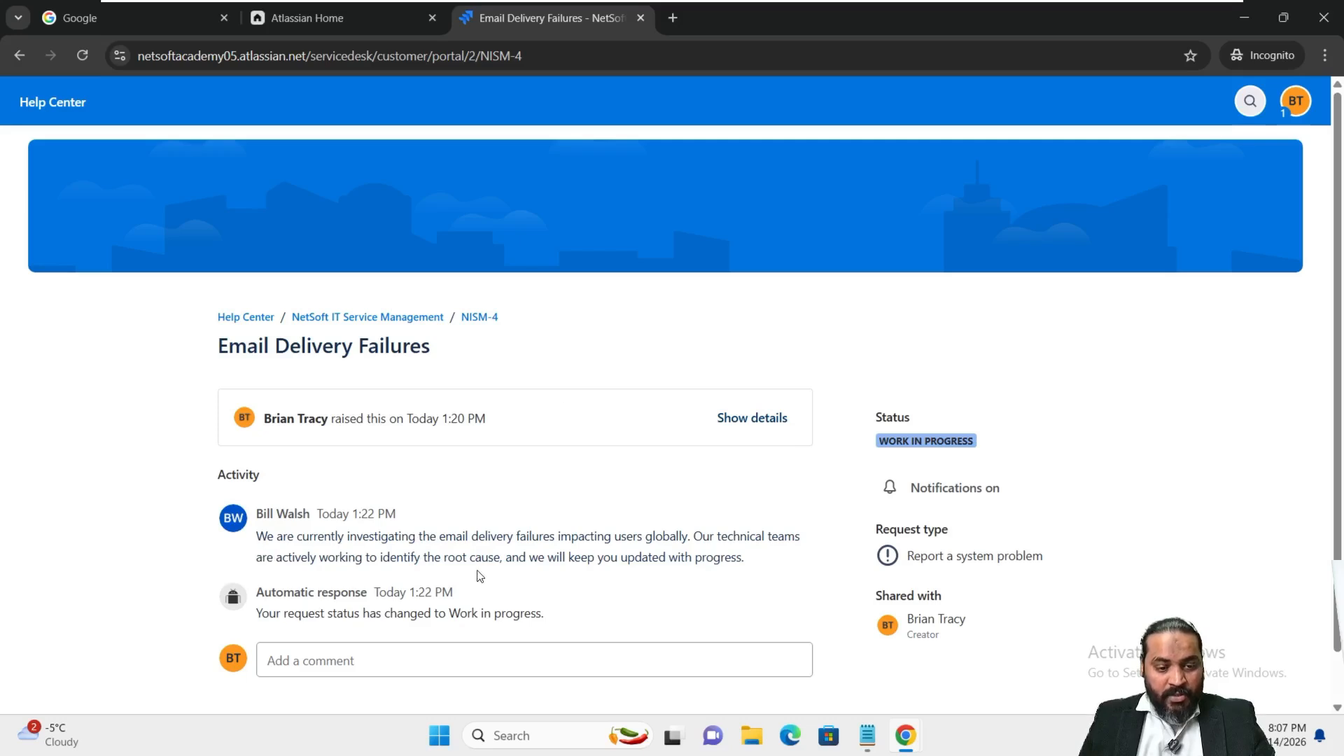
{"action": "scroll", "coordinate": [480, 575], "scroll_direction": "down", "scroll_amount": 1}
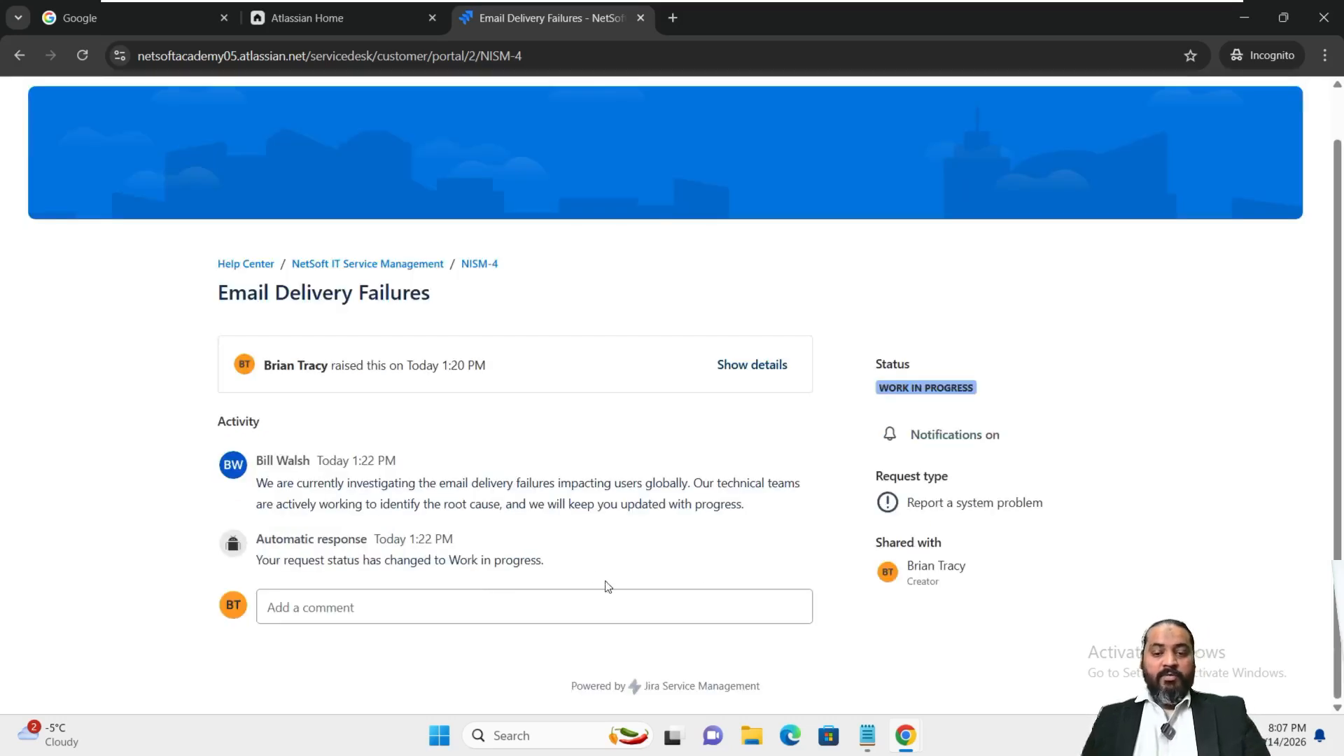
{"action": "scroll", "coordinate": [1161, 502], "scroll_direction": "up", "scroll_amount": 1}
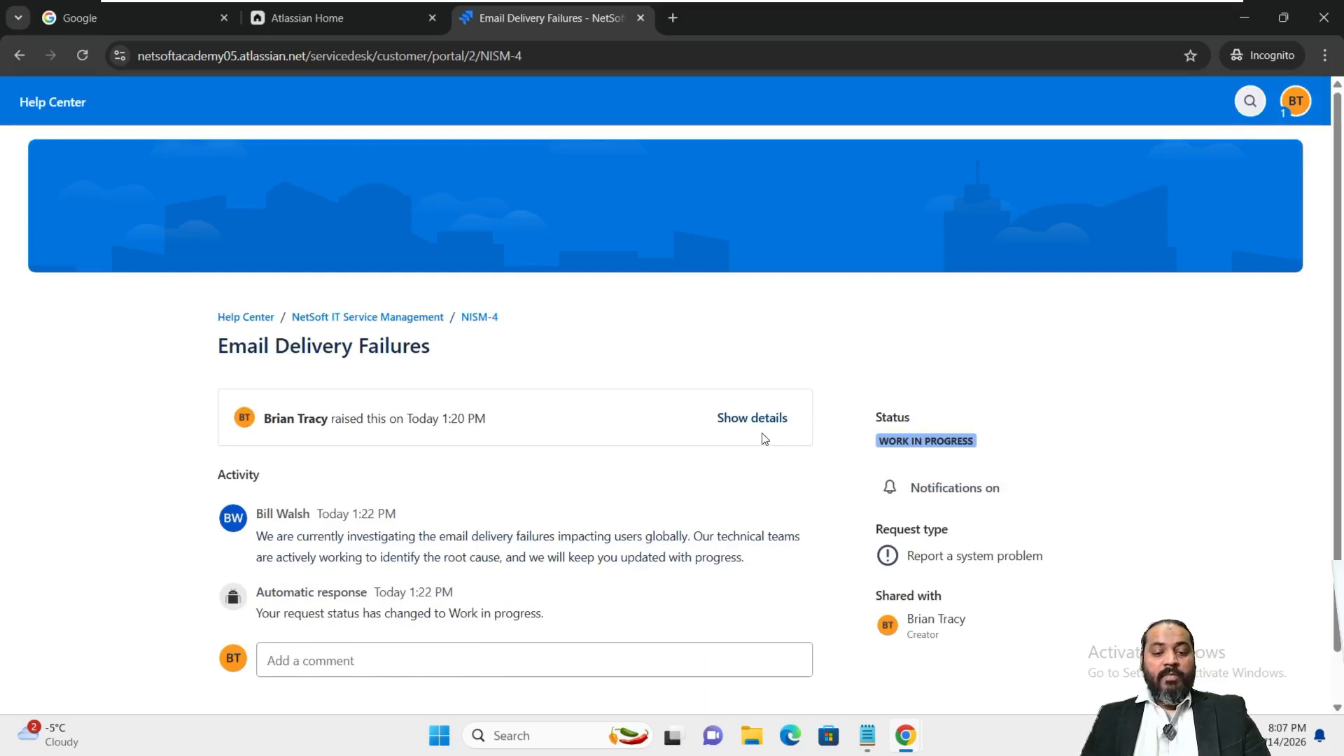
{"action": "left_click", "coordinate": [746, 418]}
{"action": "scroll", "coordinate": [283, 476], "scroll_direction": "down", "scroll_amount": 2}
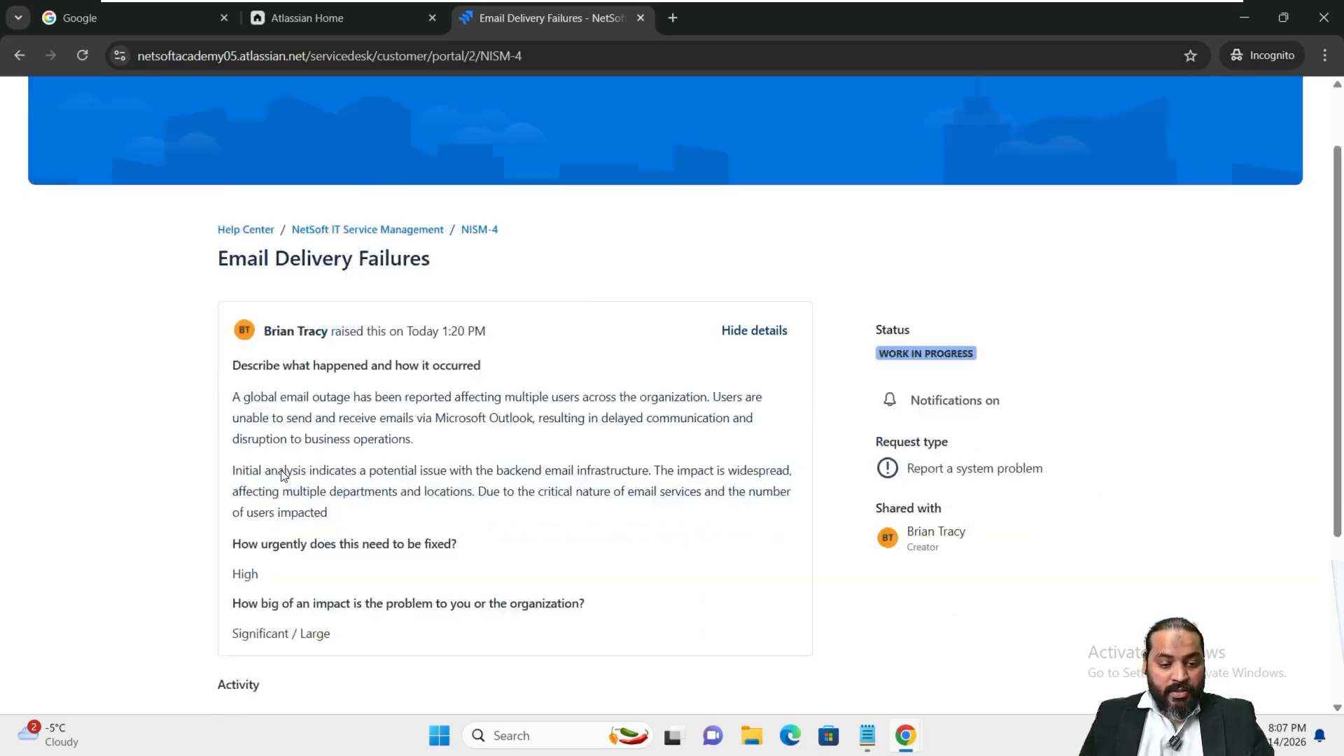
{"action": "scroll", "coordinate": [283, 476], "scroll_direction": "down", "scroll_amount": 2}
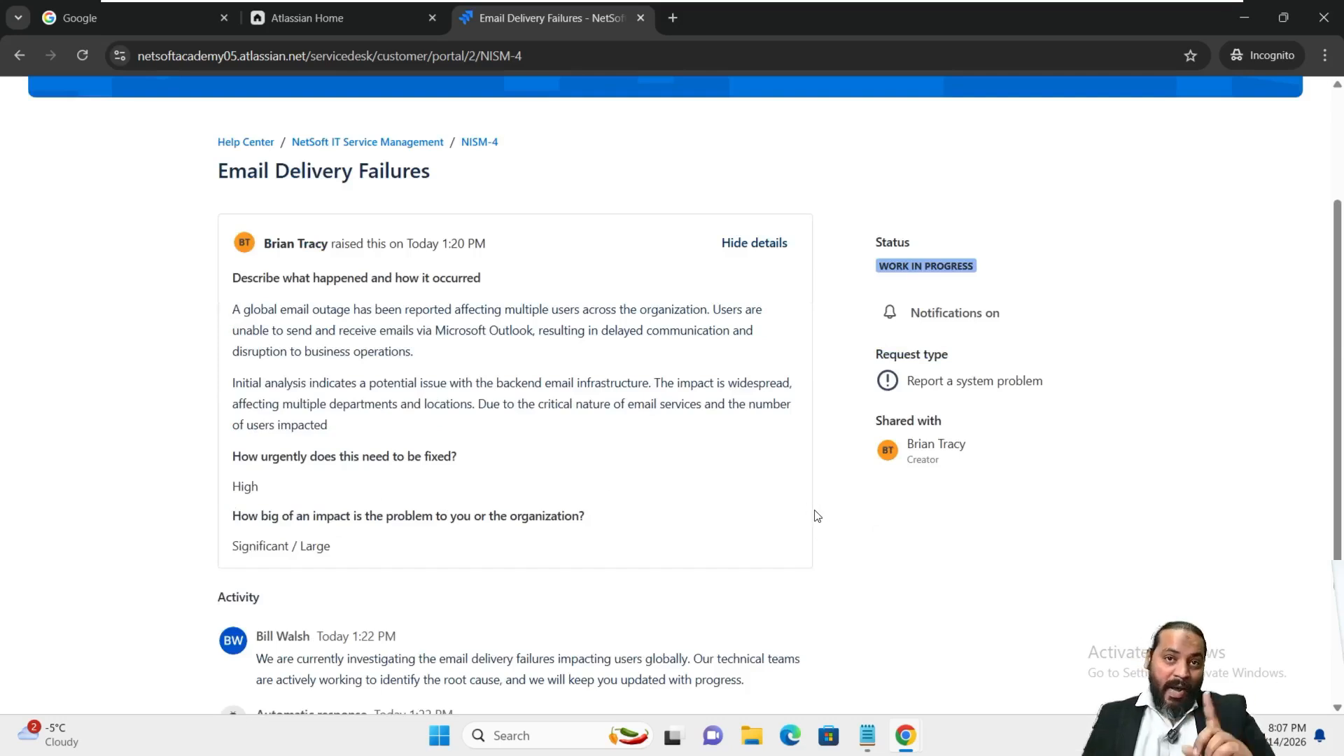
{"action": "scroll", "coordinate": [333, 338], "scroll_direction": "down", "scroll_amount": 4}
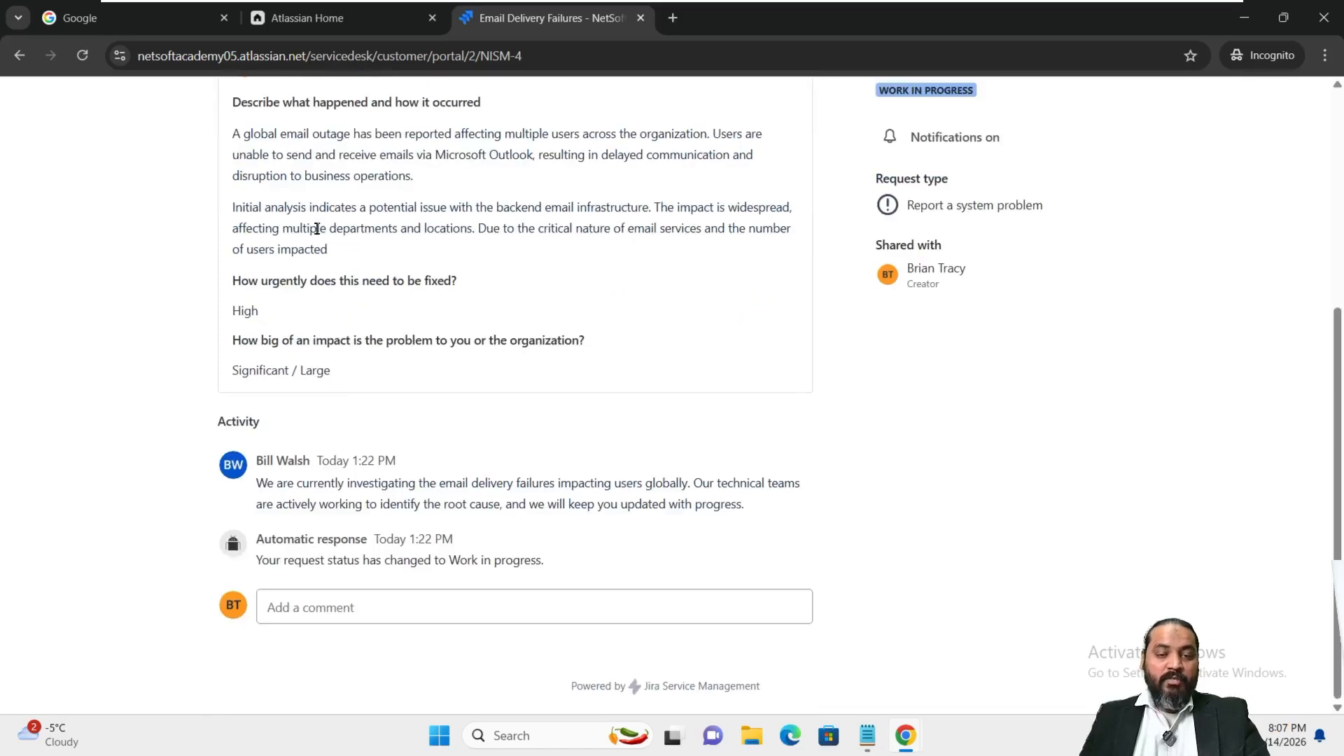
{"action": "scroll", "coordinate": [402, 373], "scroll_direction": "up", "scroll_amount": 5}
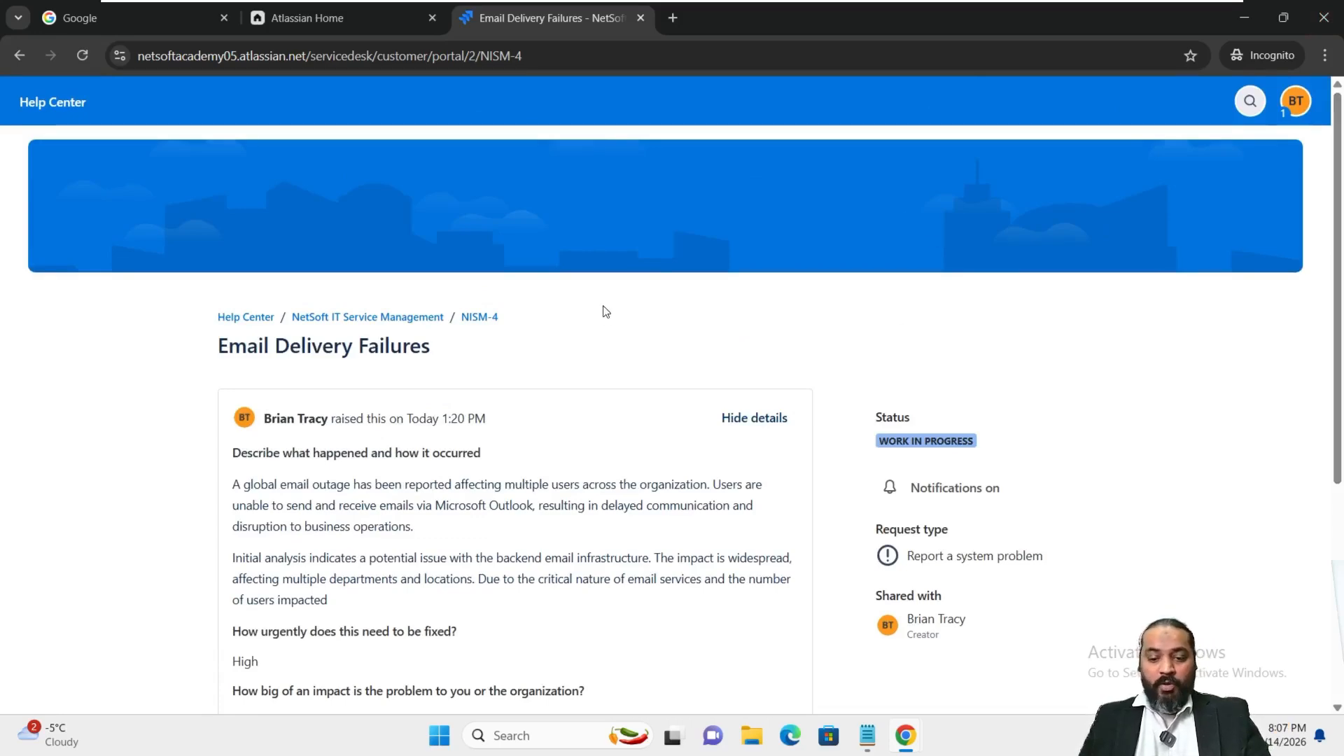
{"action": "scroll", "coordinate": [991, 343], "scroll_direction": "down", "scroll_amount": 5}
Return to NISM-4's agent view and open its Stakeholders panel.
{"action": "mouse_move", "coordinate": [907, 739]}
{"action": "left_click", "coordinate": [849, 697]}
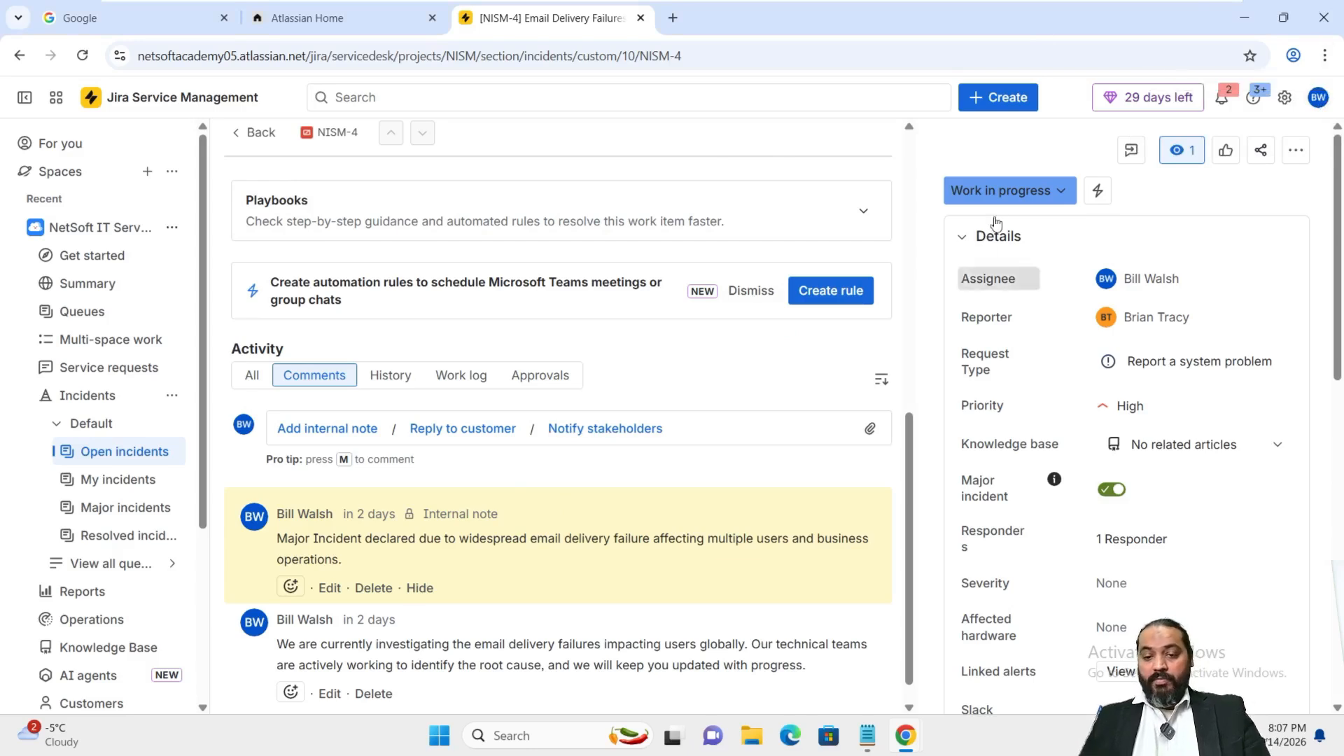
{"action": "scroll", "coordinate": [1044, 329], "scroll_direction": "down", "scroll_amount": 1}
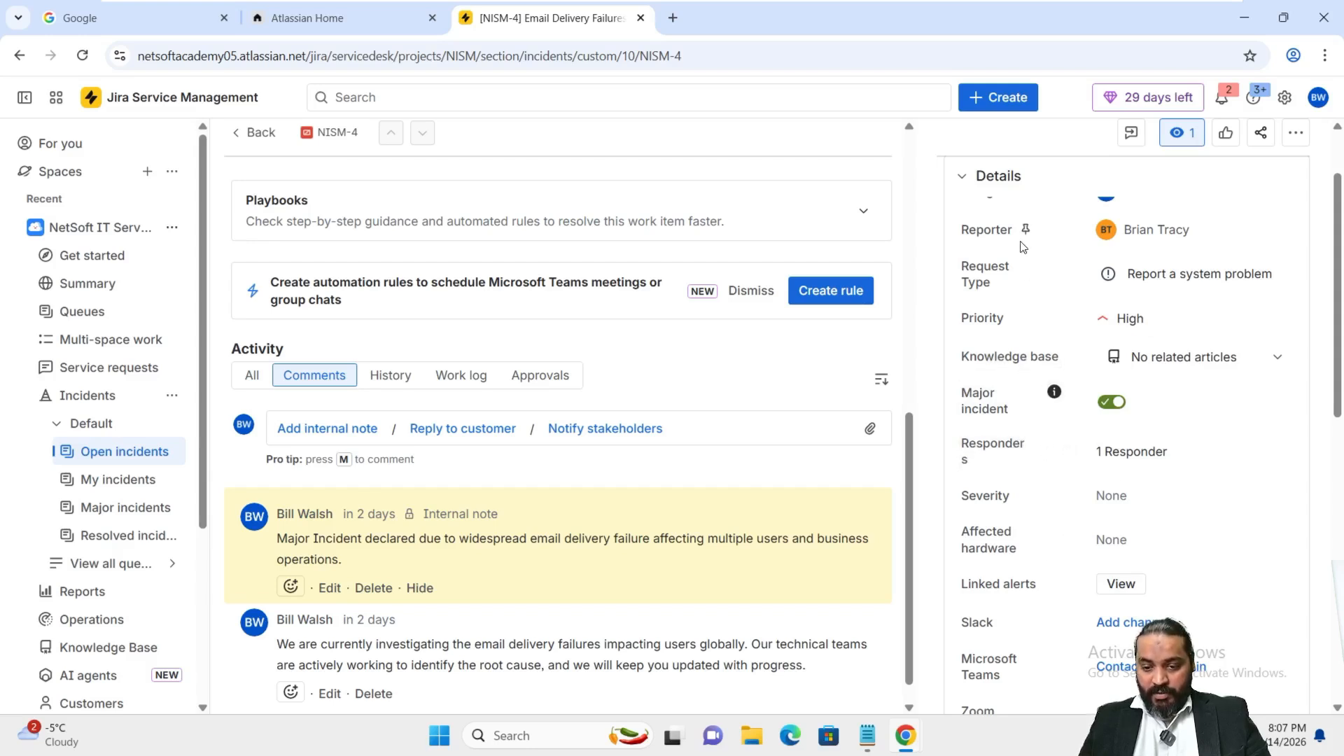
{"action": "scroll", "coordinate": [1013, 329], "scroll_direction": "down", "scroll_amount": 1}
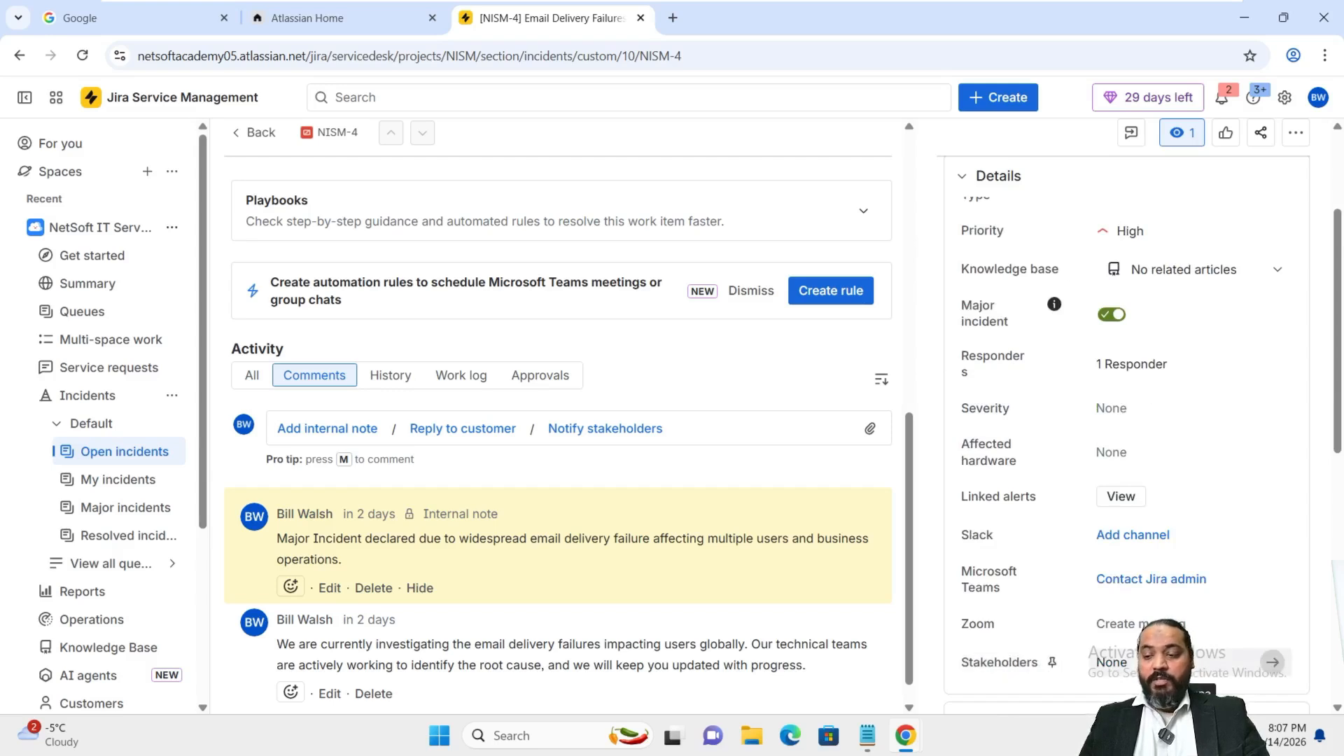
{"action": "left_click", "coordinate": [1000, 662]}
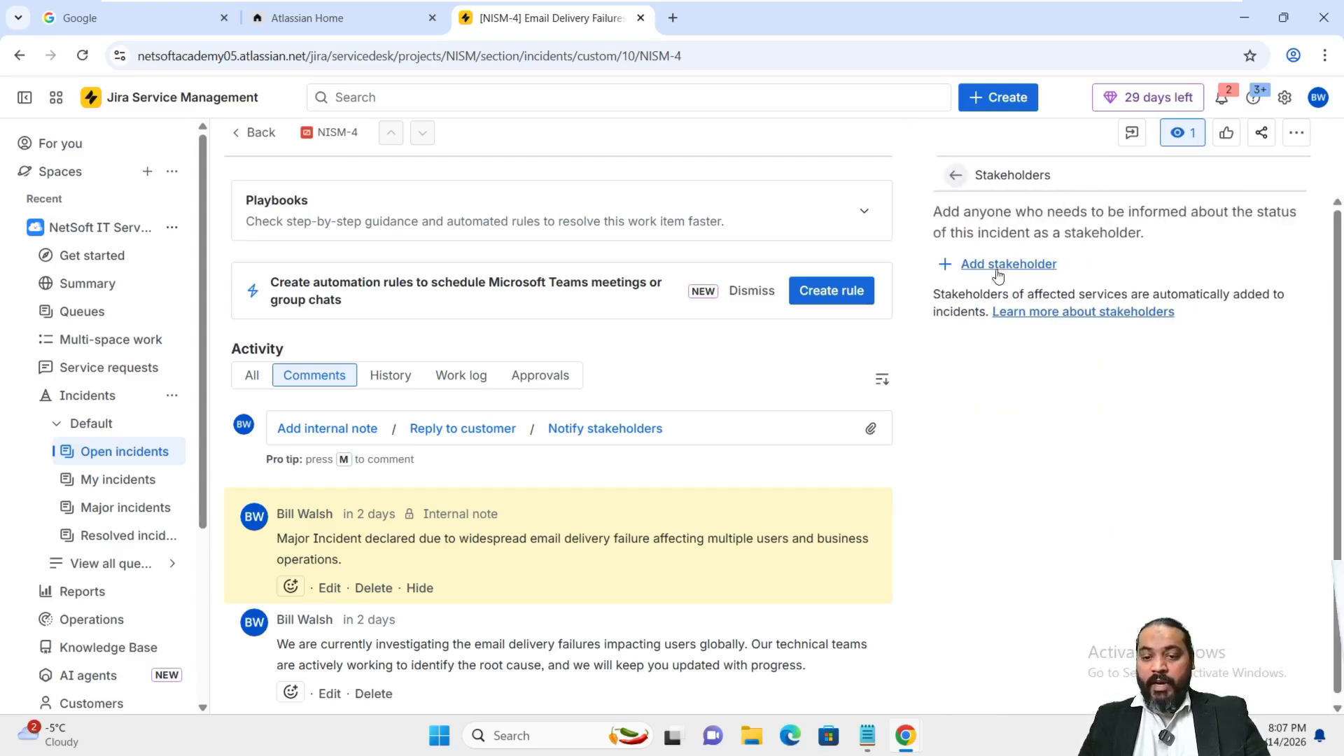
{"action": "left_click", "coordinate": [955, 175]}
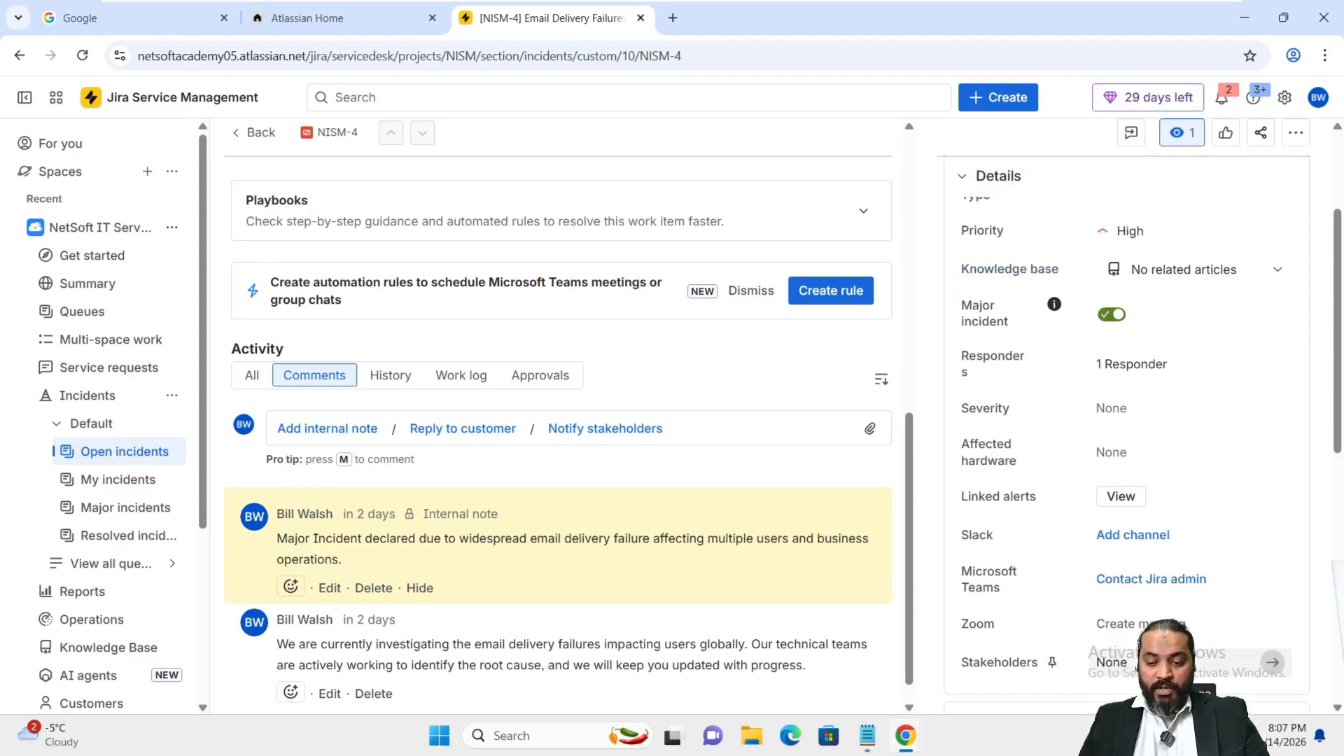
{"action": "left_click", "coordinate": [1113, 662]}
Add two pasted people as stakeholders and confirm the Stakeholders field lists both.
{"action": "left_click", "coordinate": [1008, 267]}
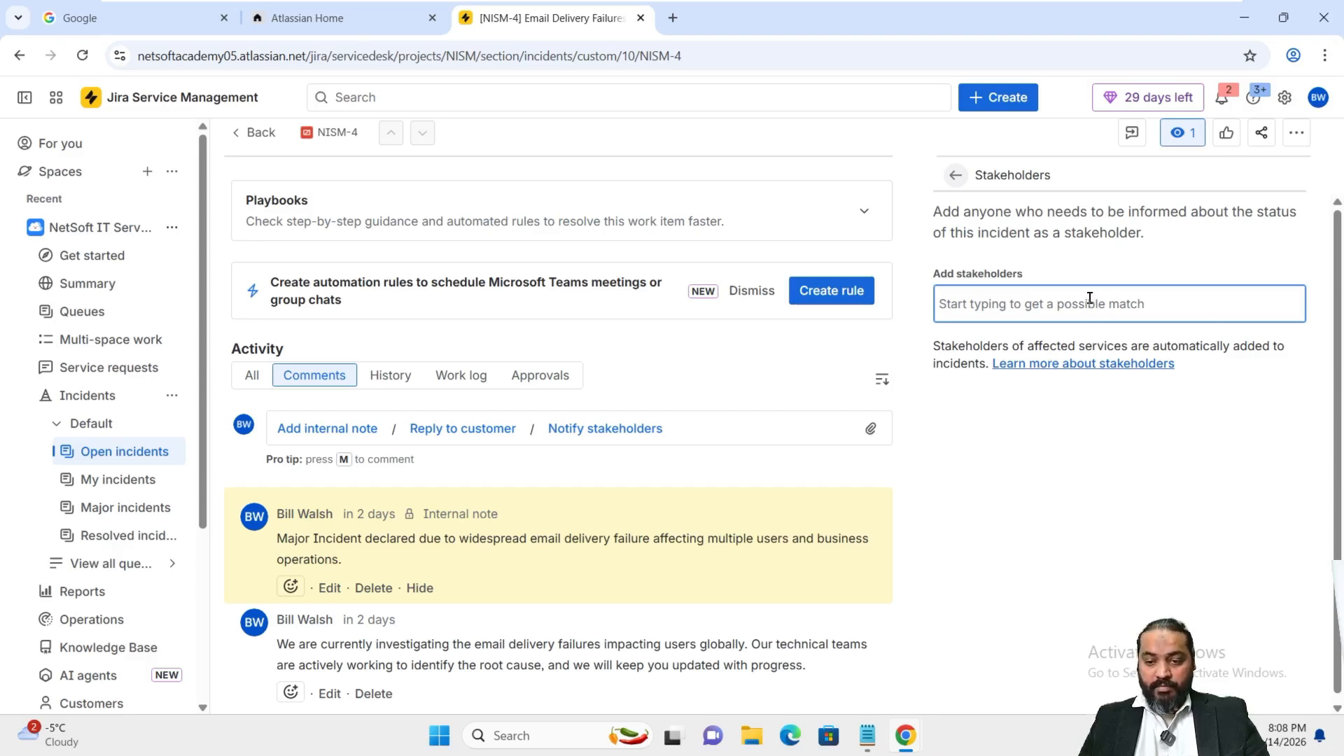
{"action": "type", "text": "Bruce Lee"}
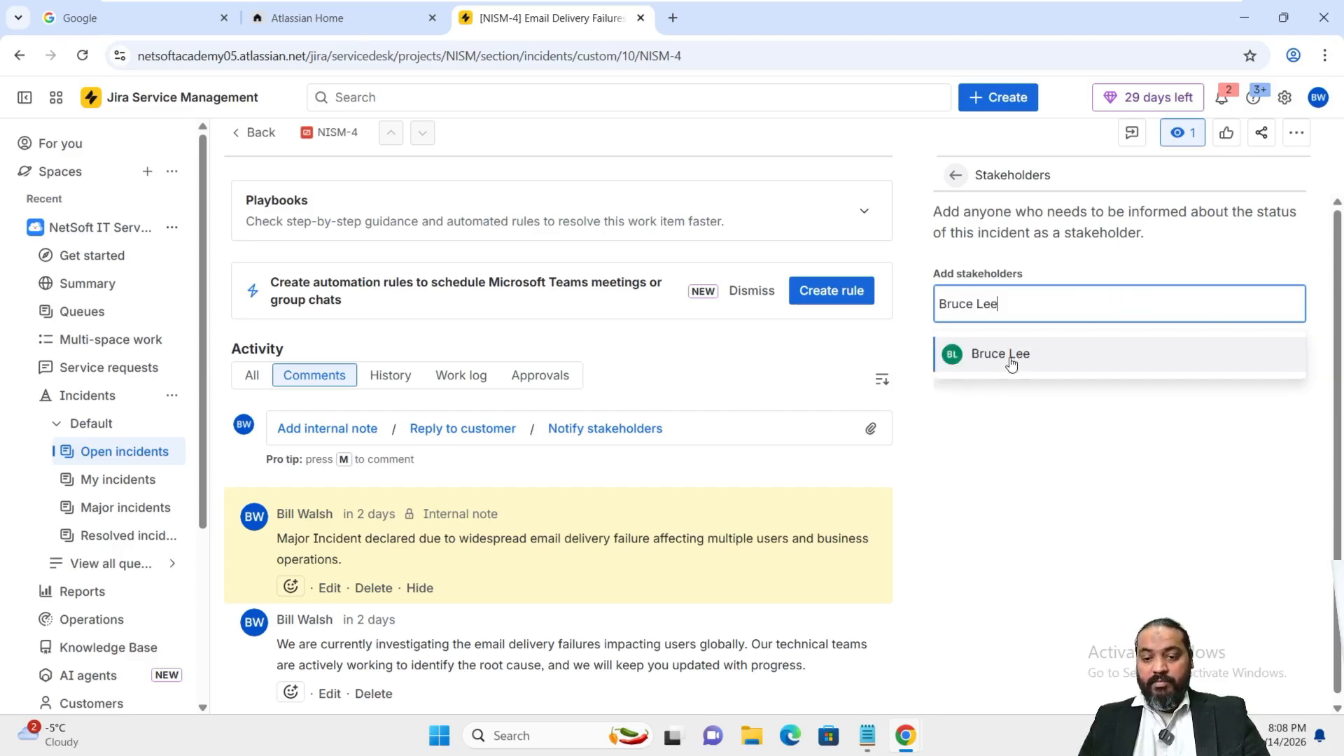
{"action": "left_click", "coordinate": [1011, 360]}
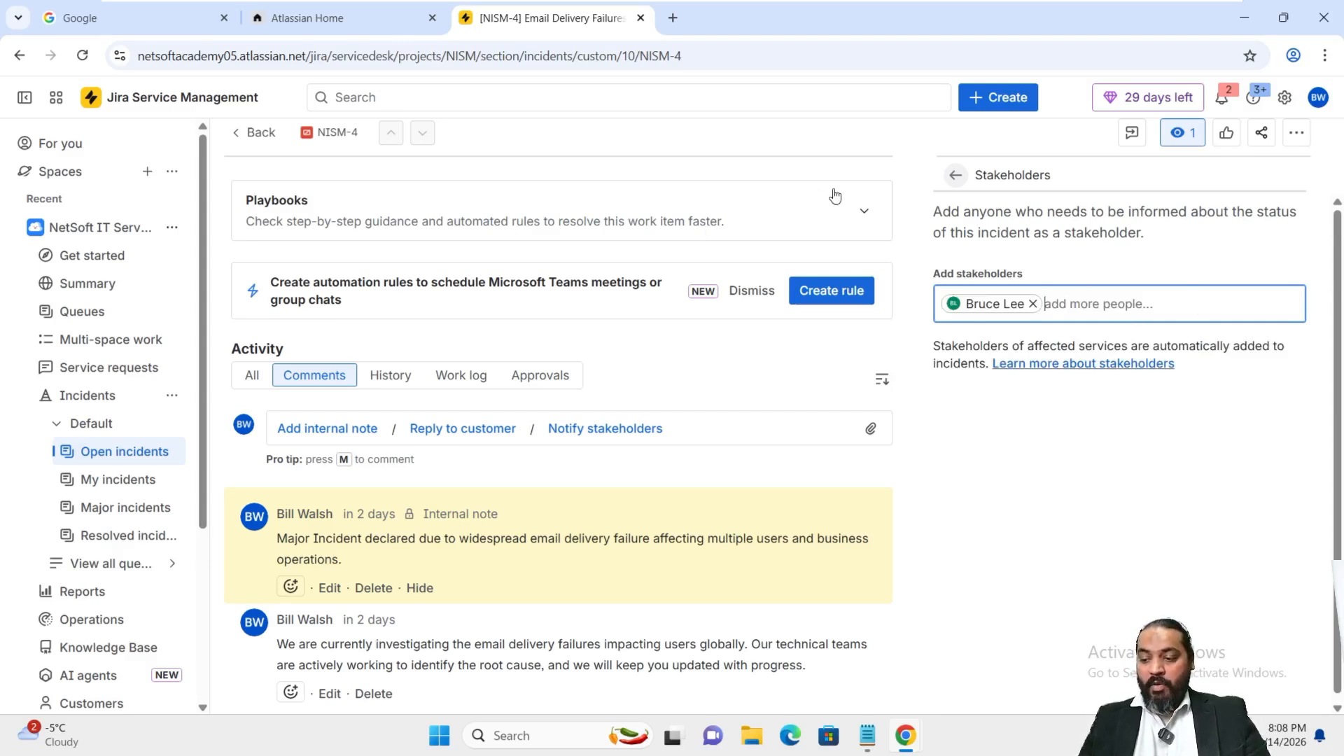
{"action": "type", "text": "Megan Fox"}
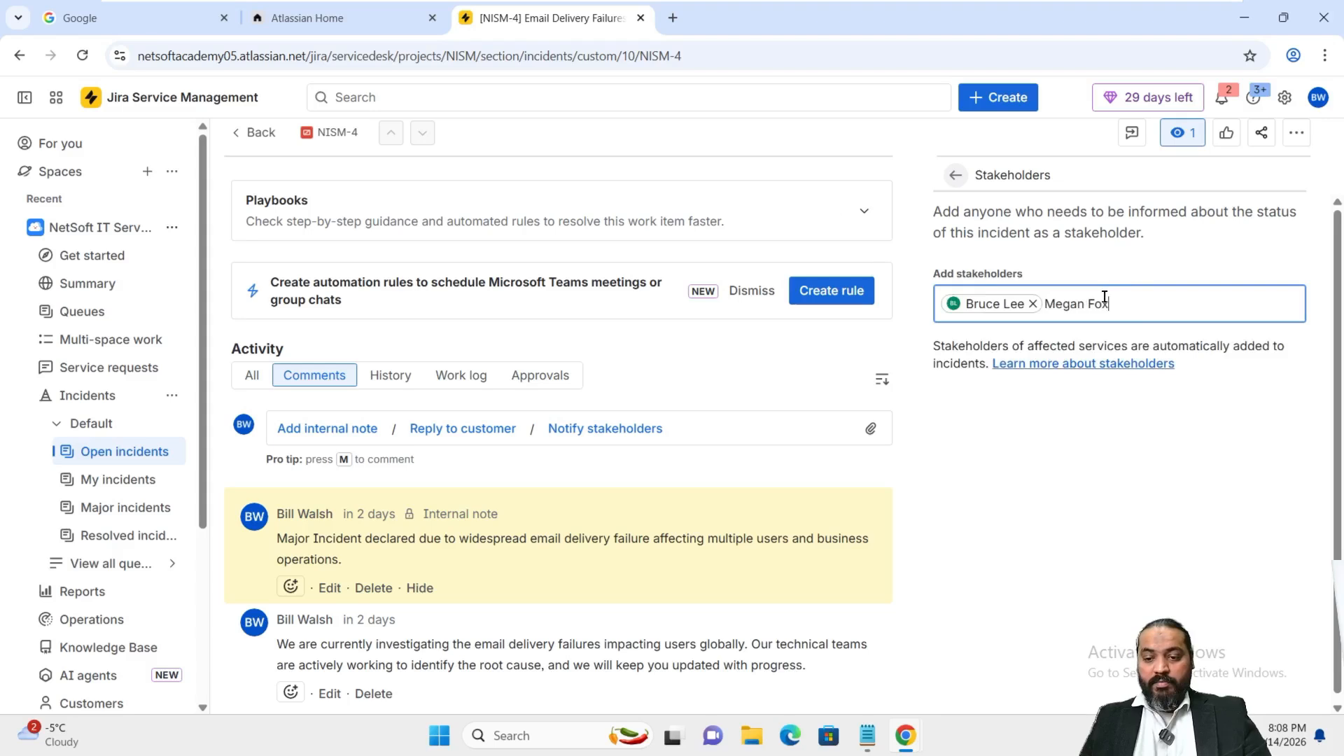
{"action": "left_click", "coordinate": [1046, 371]}
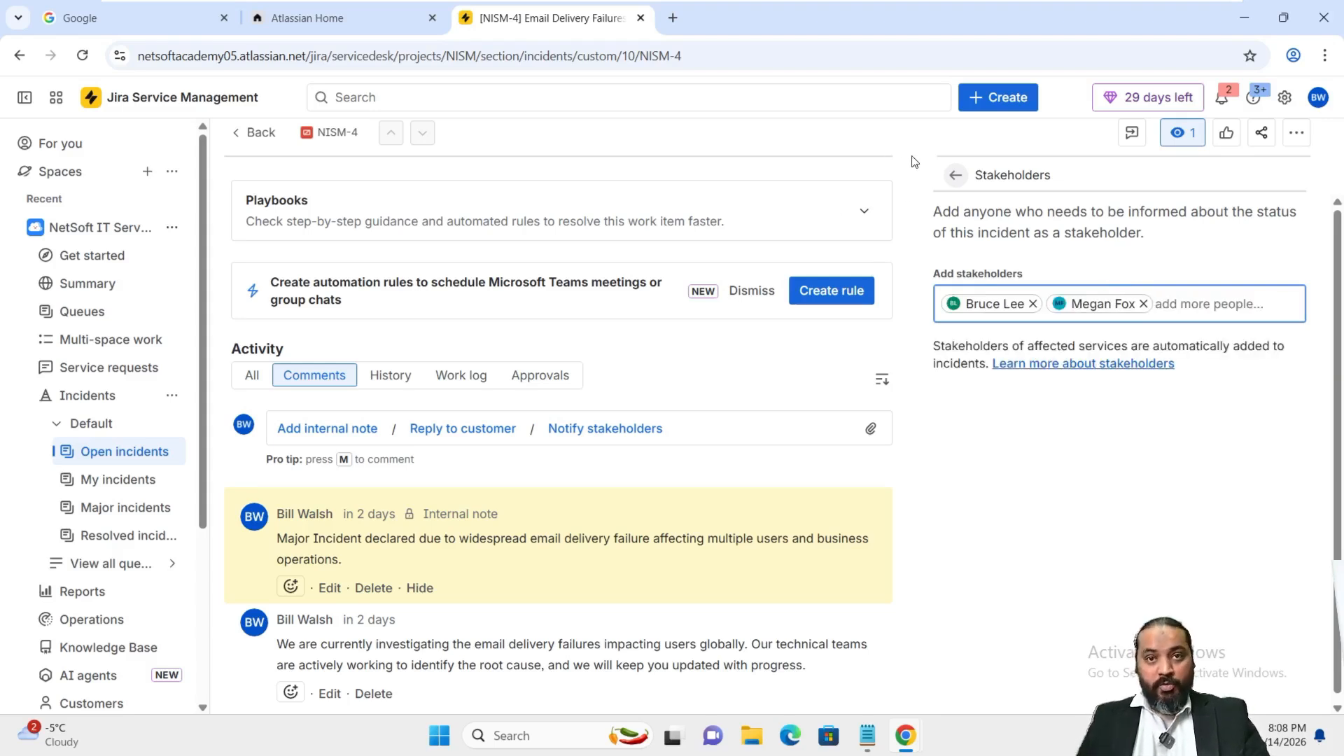
{"action": "left_click", "coordinate": [955, 179]}
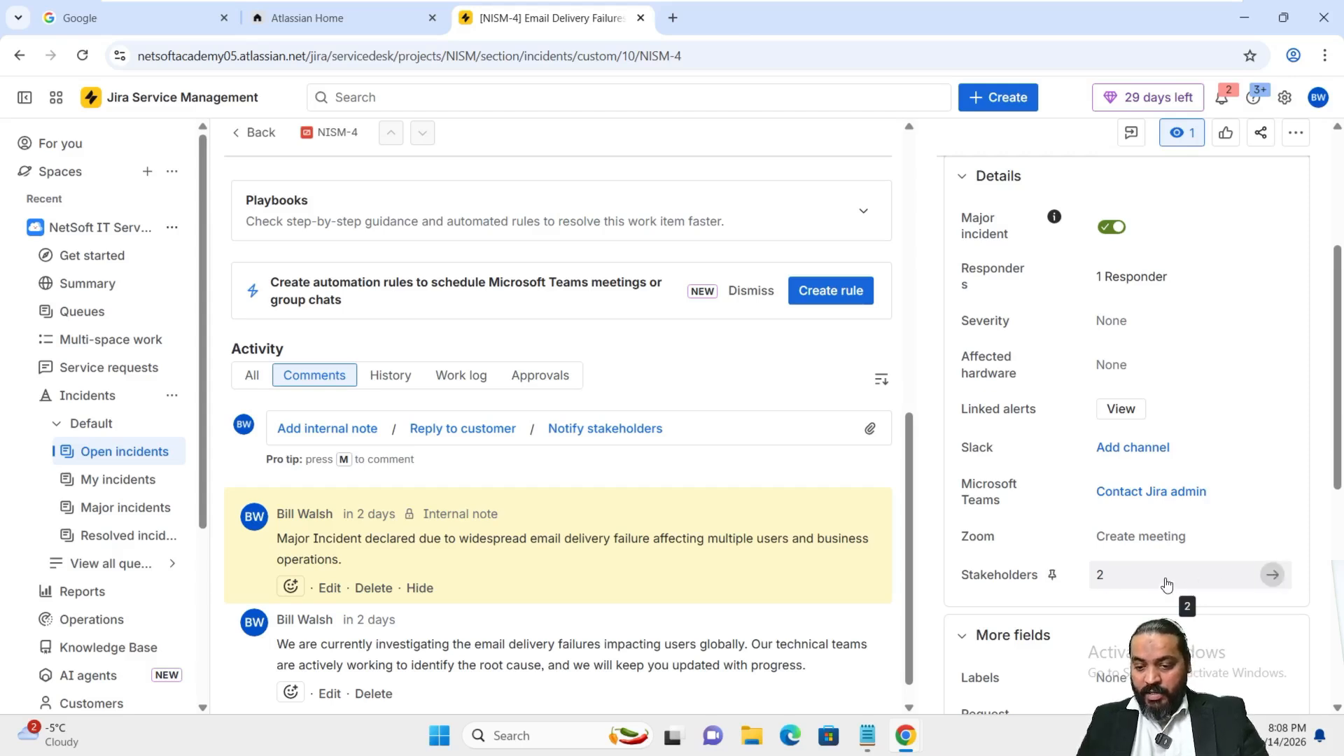
{"action": "left_click", "coordinate": [1128, 578]}
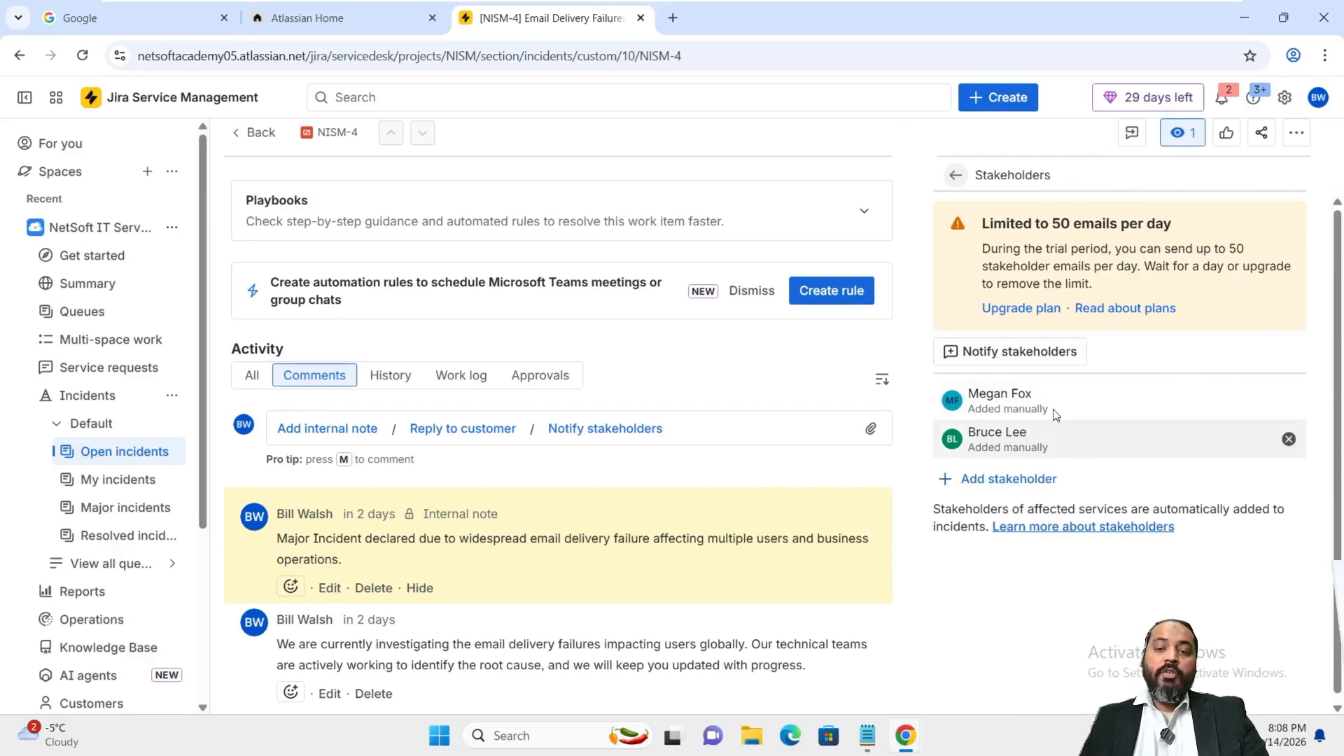
{"action": "left_click", "coordinate": [955, 175]}
Search for the user by name and save them as a request participant on NISM-4.
{"action": "mouse_move", "coordinate": [1055, 217]}
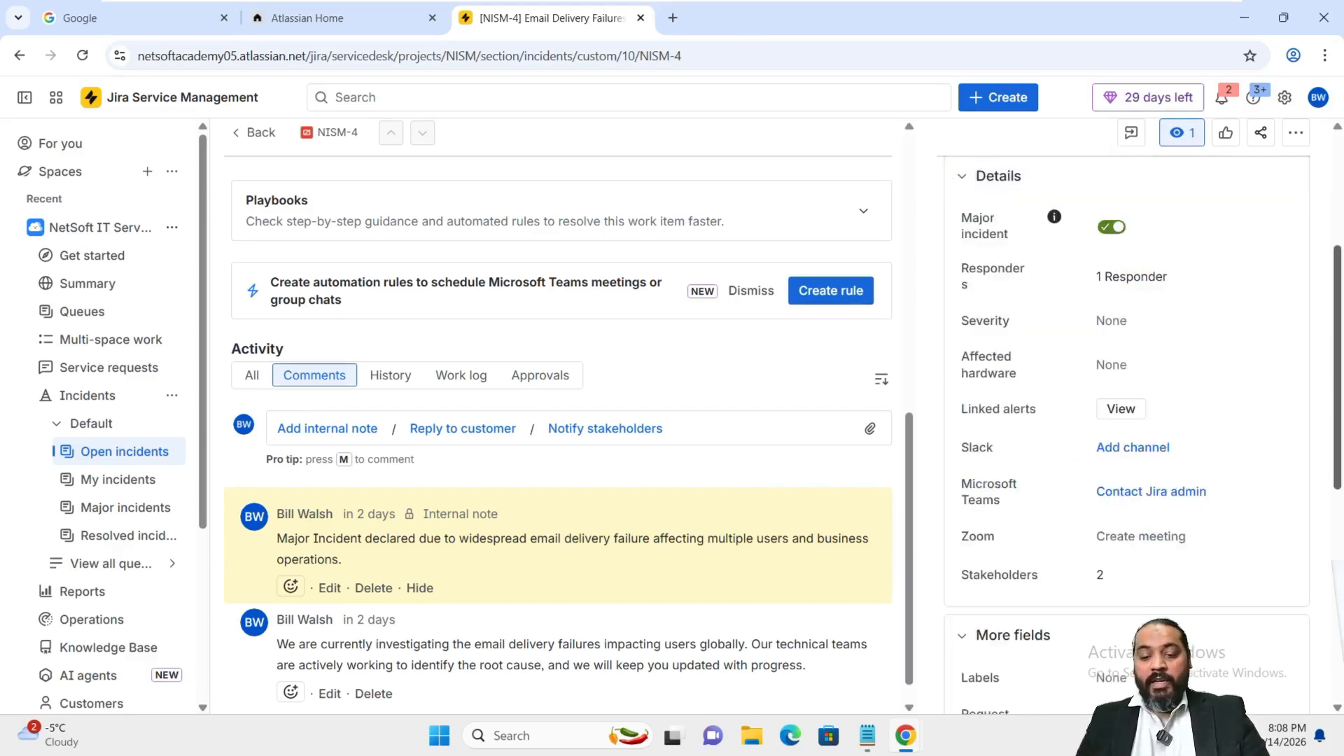
{"action": "scroll", "coordinate": [1069, 360], "scroll_direction": "down", "scroll_amount": 3}
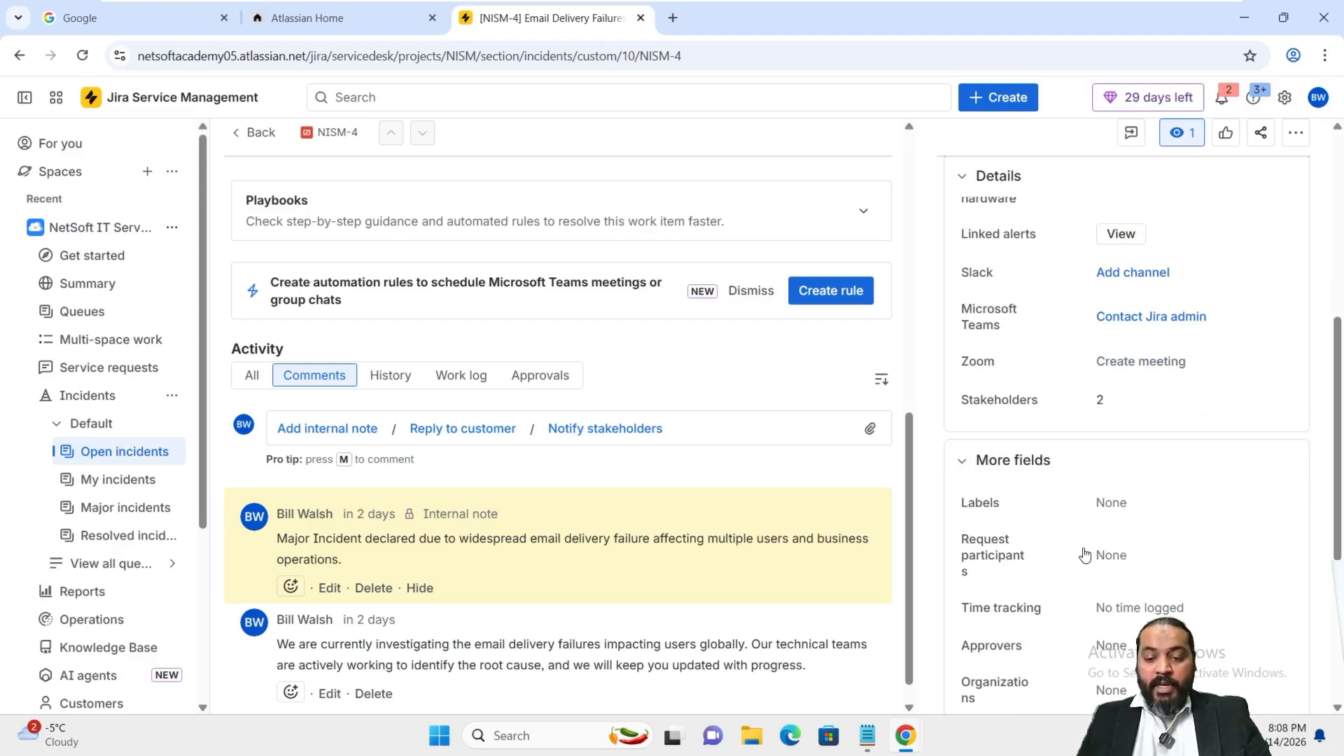
{"action": "left_click", "coordinate": [1112, 553]}
{"action": "type", "text": "Bruce Lee"}
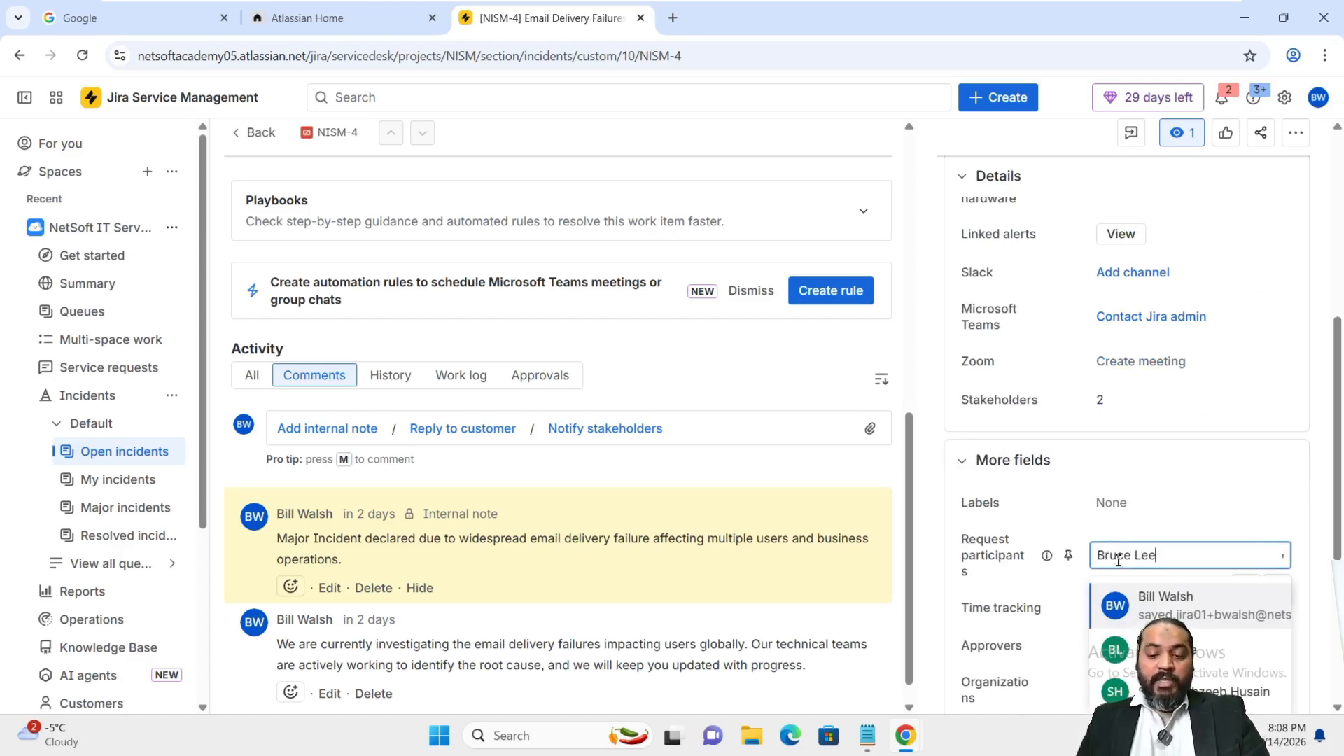
{"action": "left_click", "coordinate": [1148, 607]}
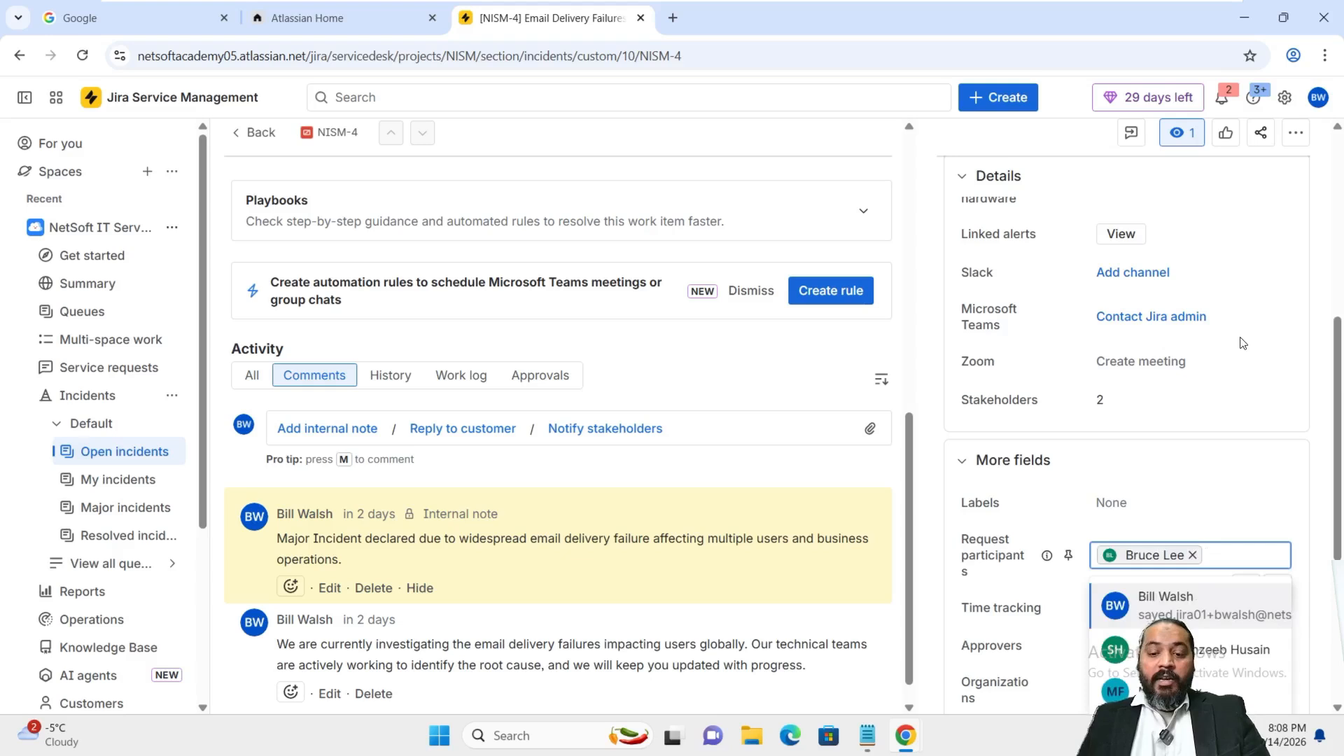
{"action": "scroll", "coordinate": [1218, 364], "scroll_direction": "down", "scroll_amount": 3}
{"action": "left_click", "coordinate": [1319, 438]}
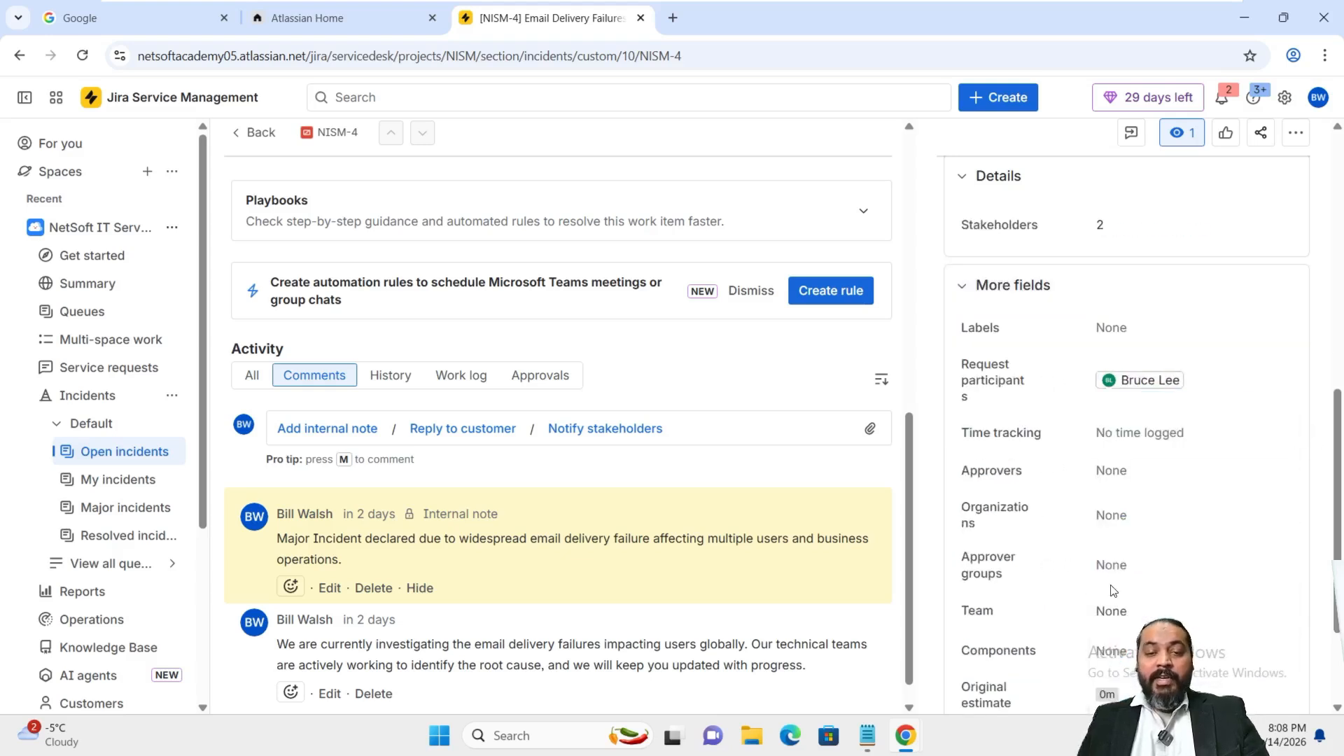
Assign NISM-4 to the NetSoft IT Infrastructure Team.
{"action": "left_click", "coordinate": [1136, 613]}
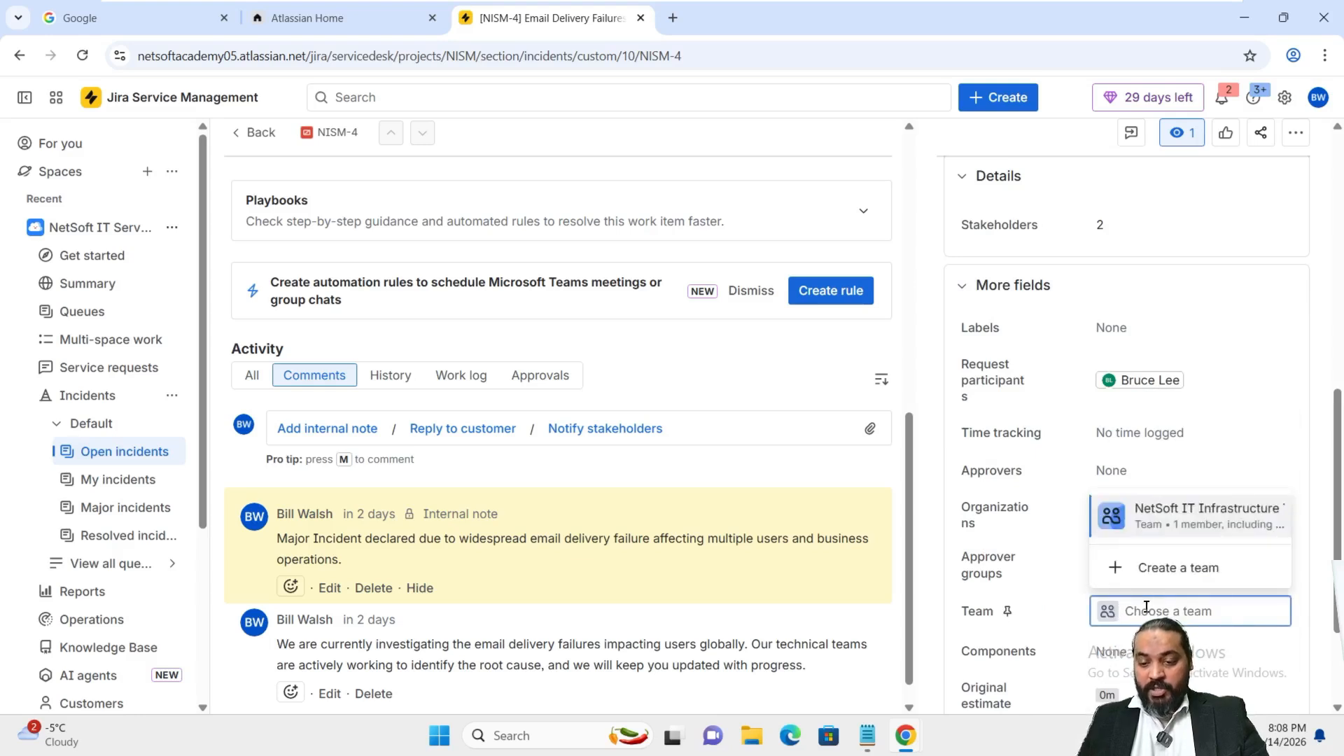
{"action": "left_click", "coordinate": [1182, 515]}
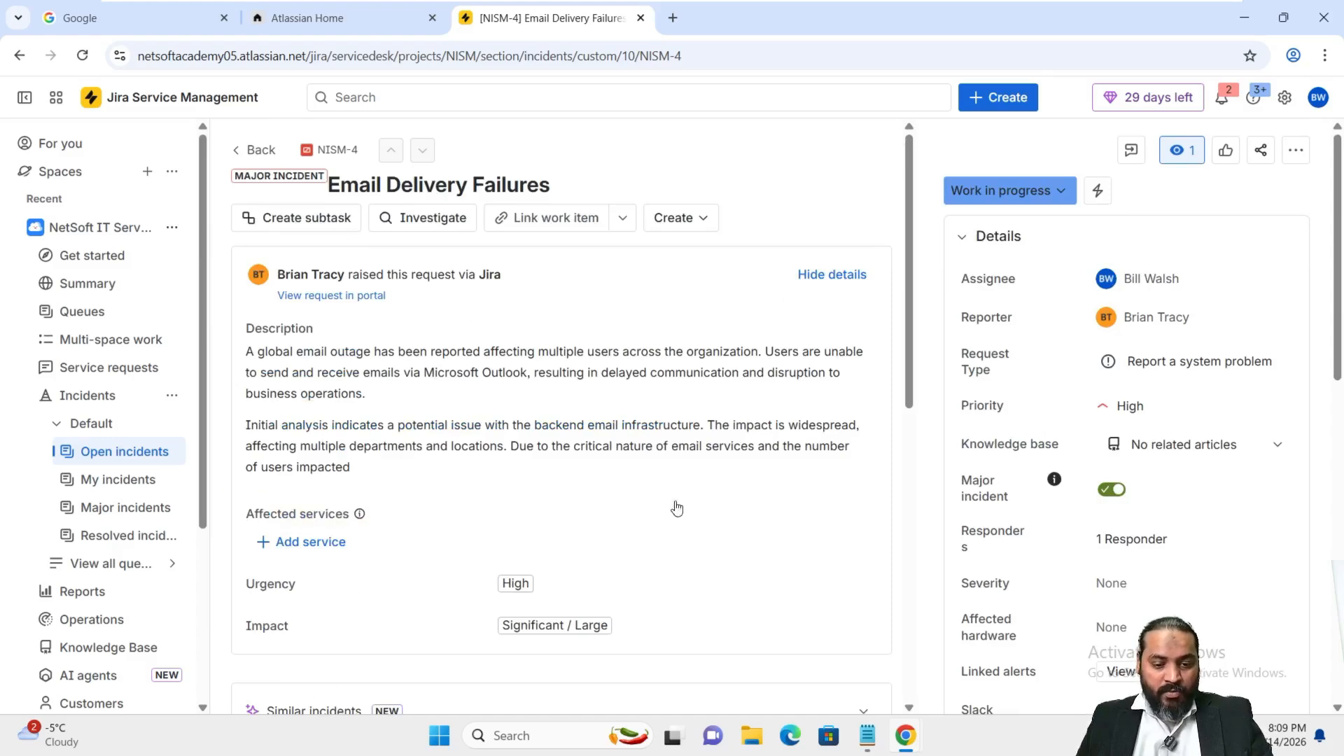
{"action": "scroll", "coordinate": [671, 508], "scroll_direction": "down", "scroll_amount": 10}
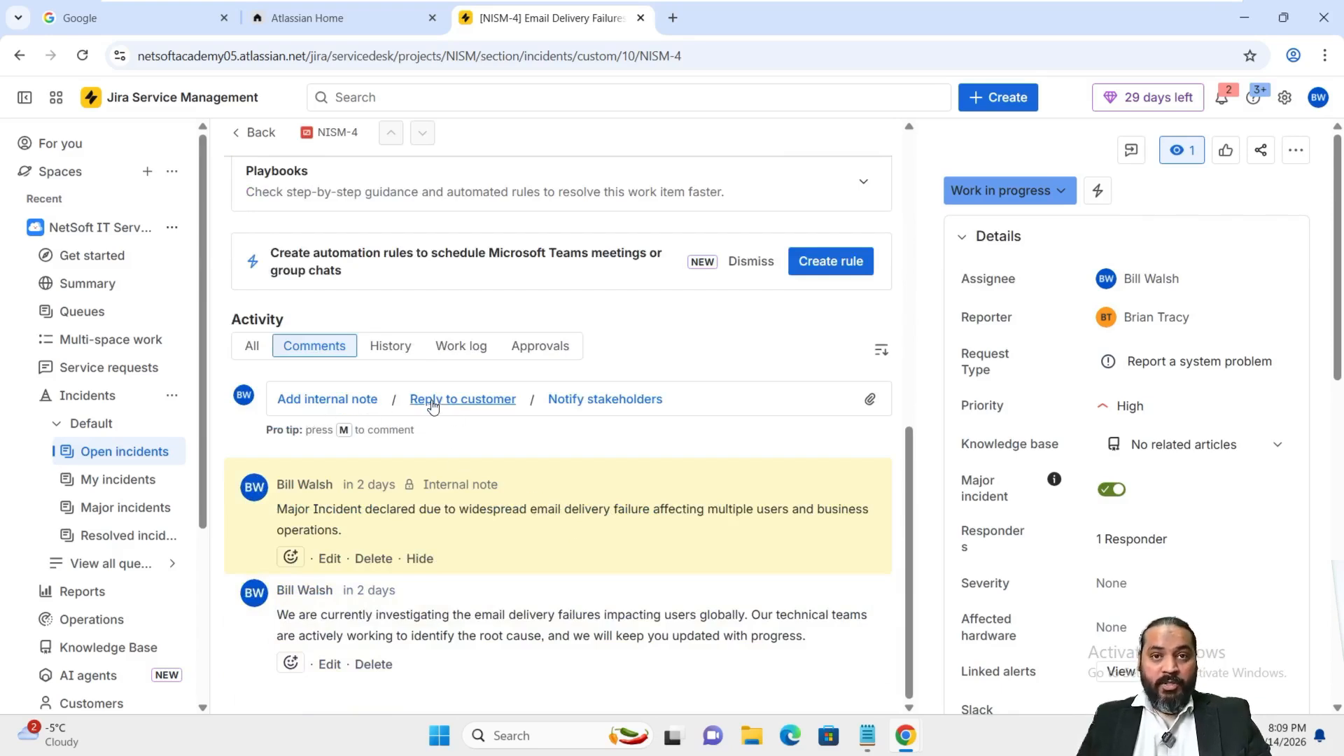
Send stakeholders an email containing the prepared global email outage status update.
{"action": "left_click", "coordinate": [590, 402]}
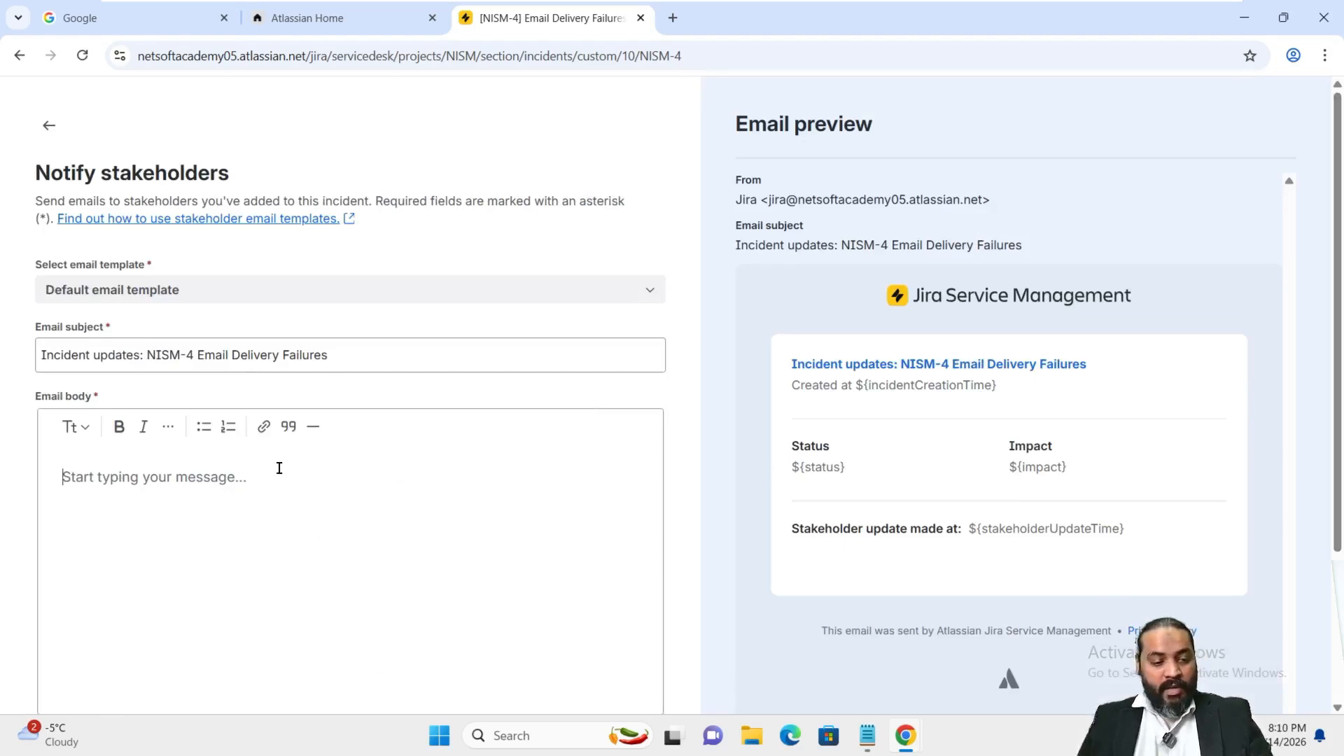
{"action": "type", "text": "A Major Incident has been declared for a global email delivery outage impacting multiple users. Incident Summary: Service Impacted: Microsoft Outlook / Email Services Impact: Significant / Large Urgency: High Current Status: Under Investigation Technical teams are actively working on diagnosis and resolution. Further updates will be shared as more information becomes available."}
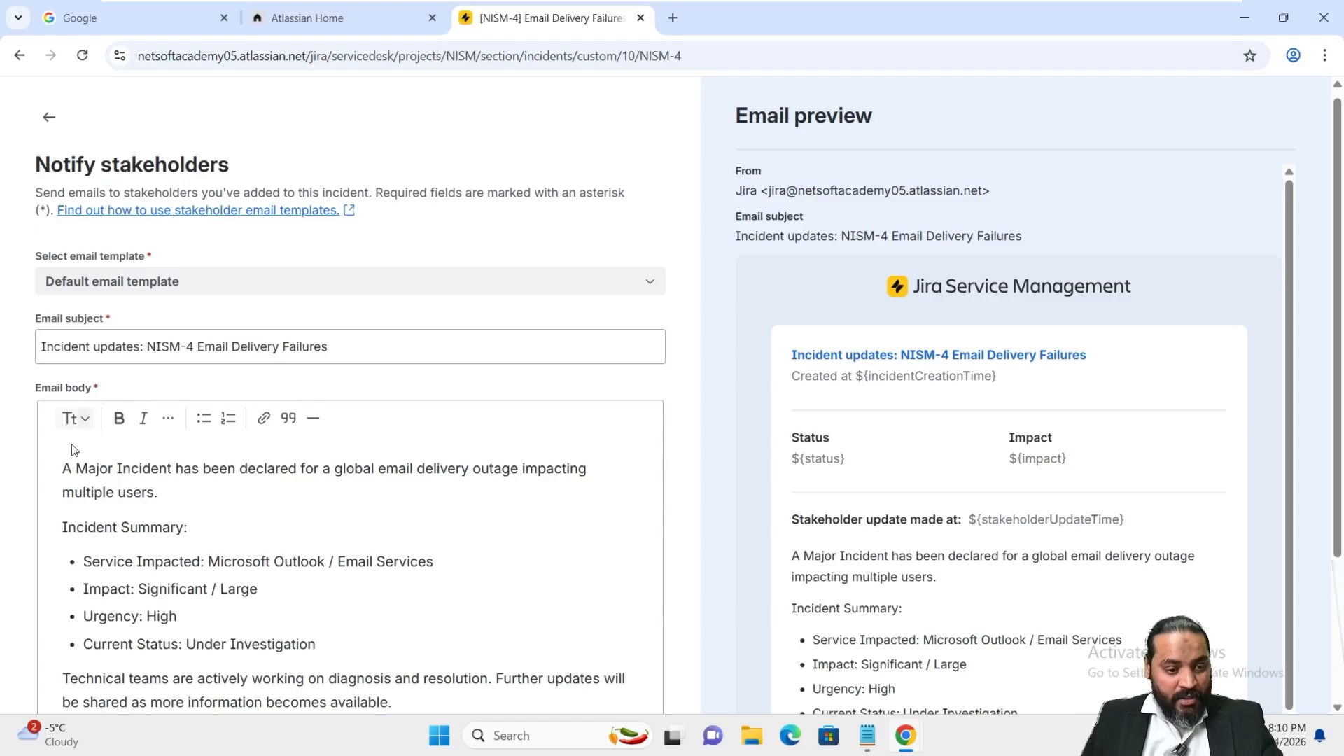
{"action": "scroll", "coordinate": [60, 451], "scroll_direction": "down", "scroll_amount": 3}
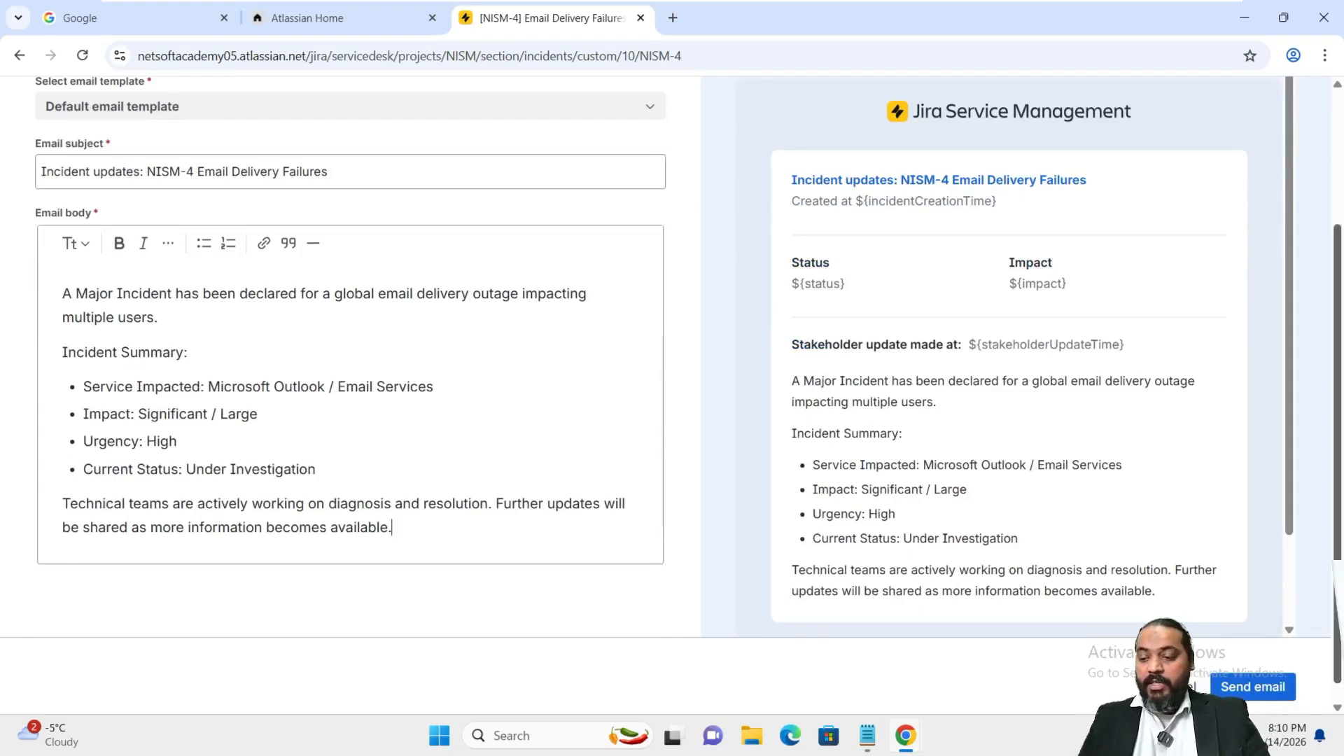
{"action": "left_click", "coordinate": [1255, 700]}
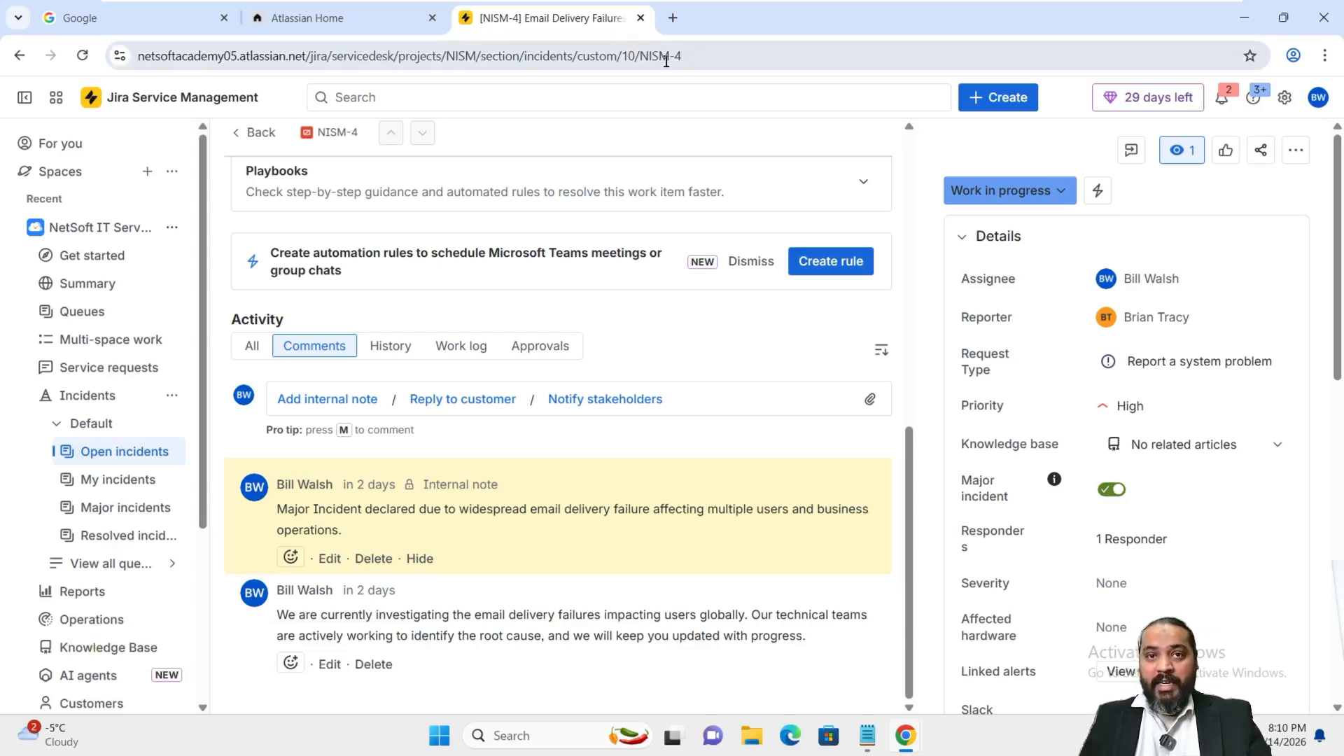
Restore the JIRA notes in Notepad and highlight the Primary Account line.
{"action": "left_click", "coordinate": [881, 752]}
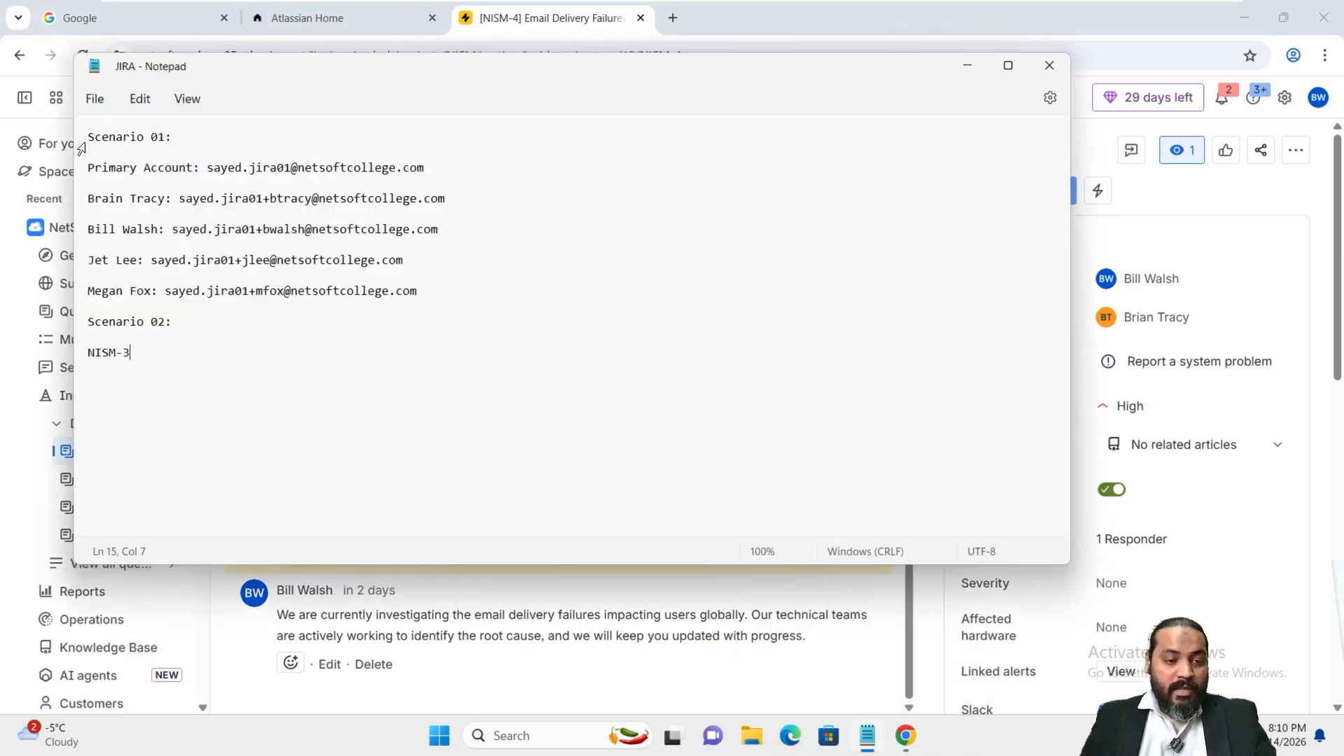
{"action": "left_click_drag", "start_coordinate": [87, 168], "coordinate": [437, 184]}
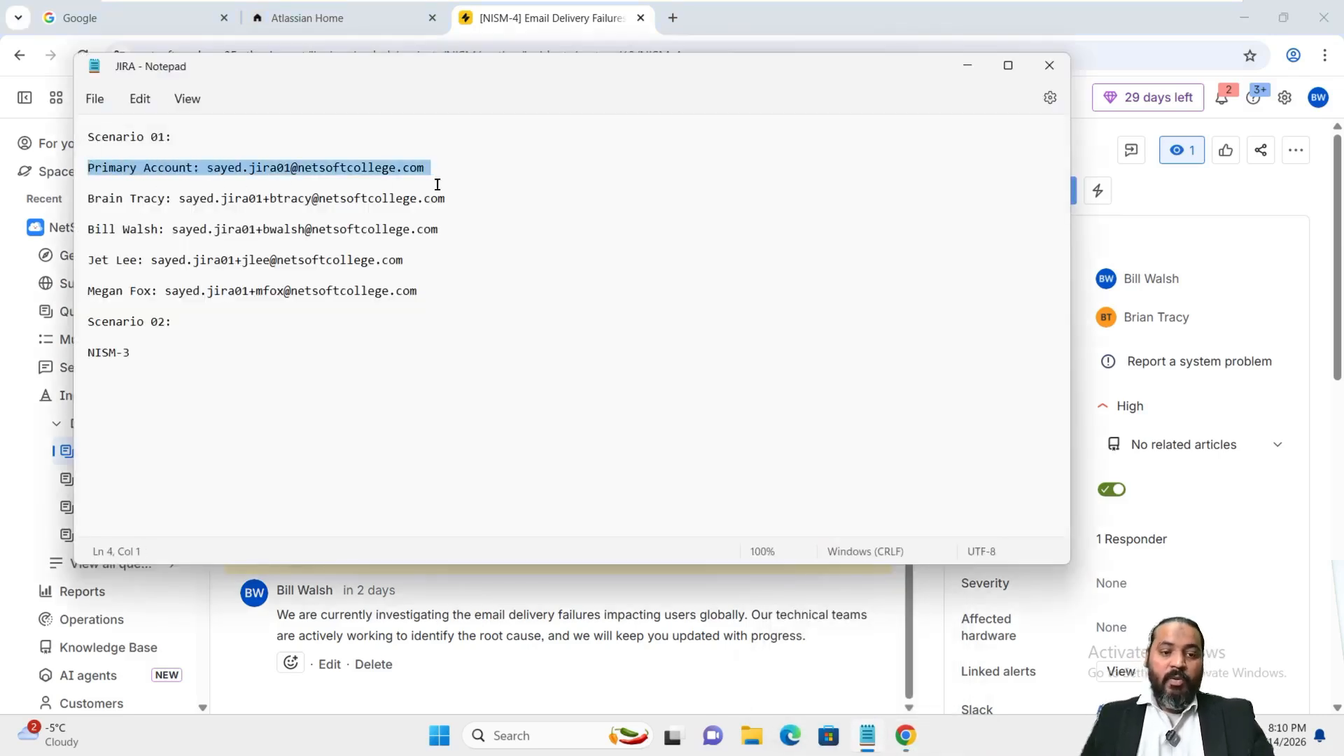
{"action": "left_click", "coordinate": [451, 166]}
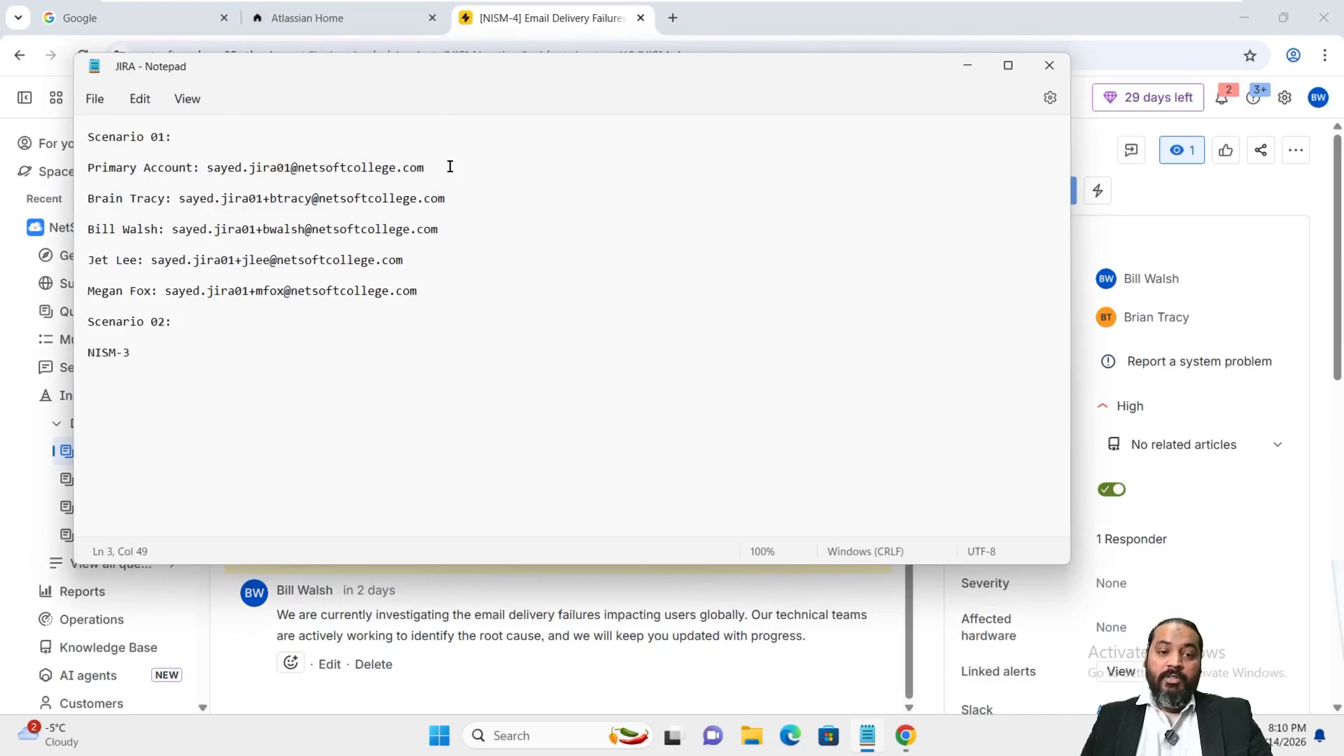
Minimize the notes and read through the NISM-4 Email Delivery Failures update email.
{"action": "left_click", "coordinate": [968, 68]}
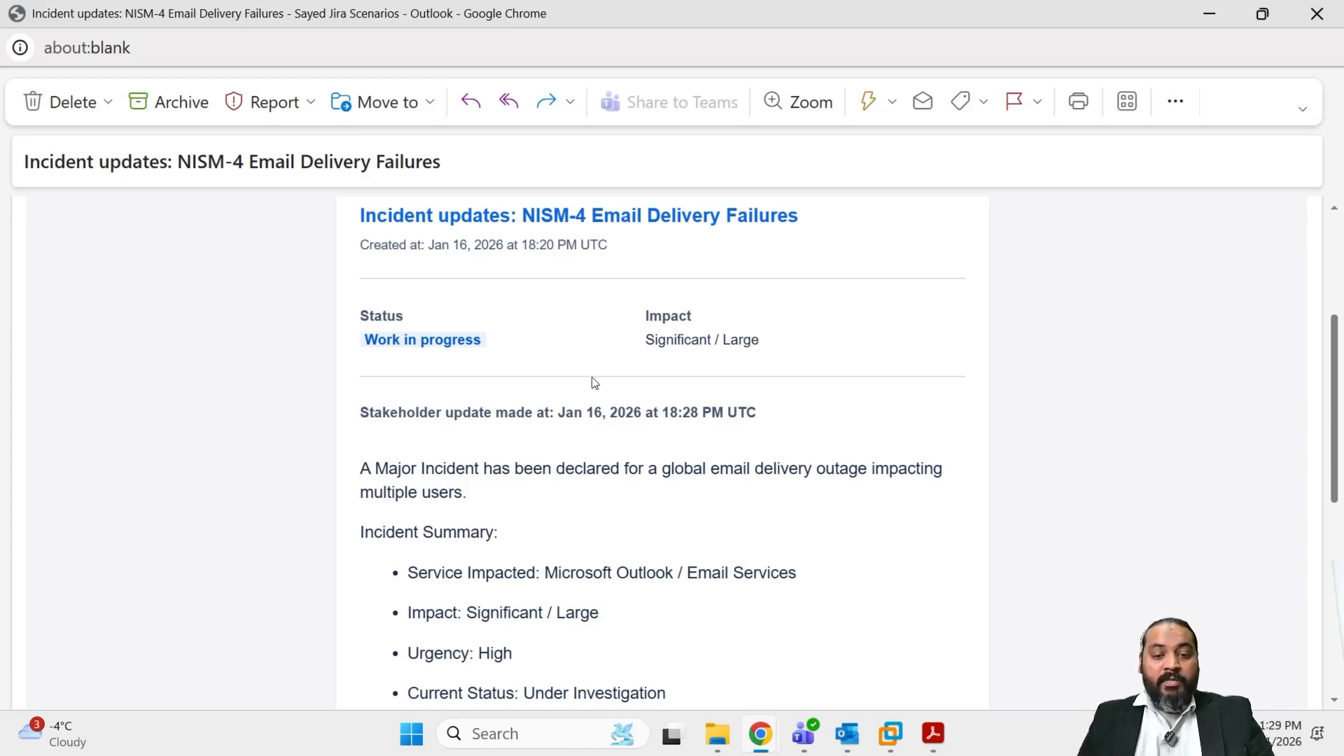
{"action": "scroll", "coordinate": [594, 383], "scroll_direction": "down", "scroll_amount": 2}
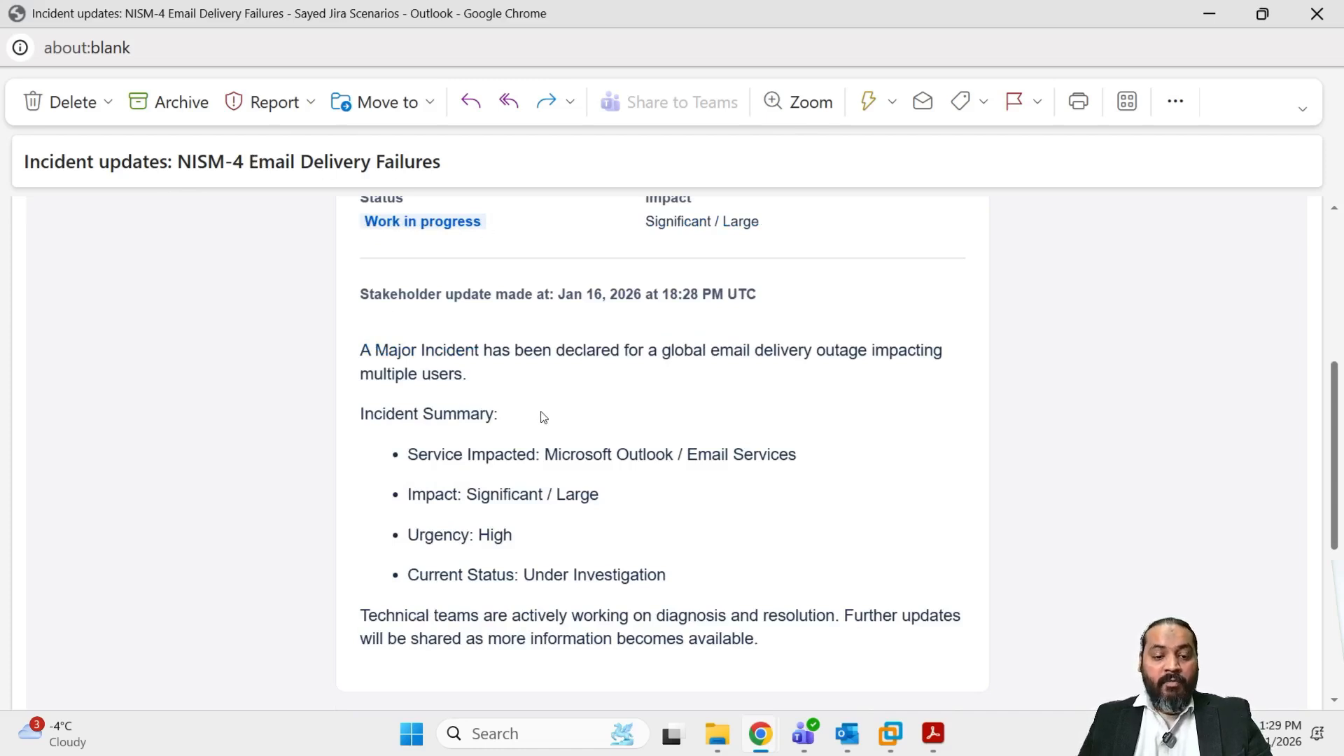
{"action": "scroll", "coordinate": [476, 420], "scroll_direction": "down", "scroll_amount": 2}
{"action": "scroll", "coordinate": [459, 388], "scroll_direction": "up", "scroll_amount": 4}
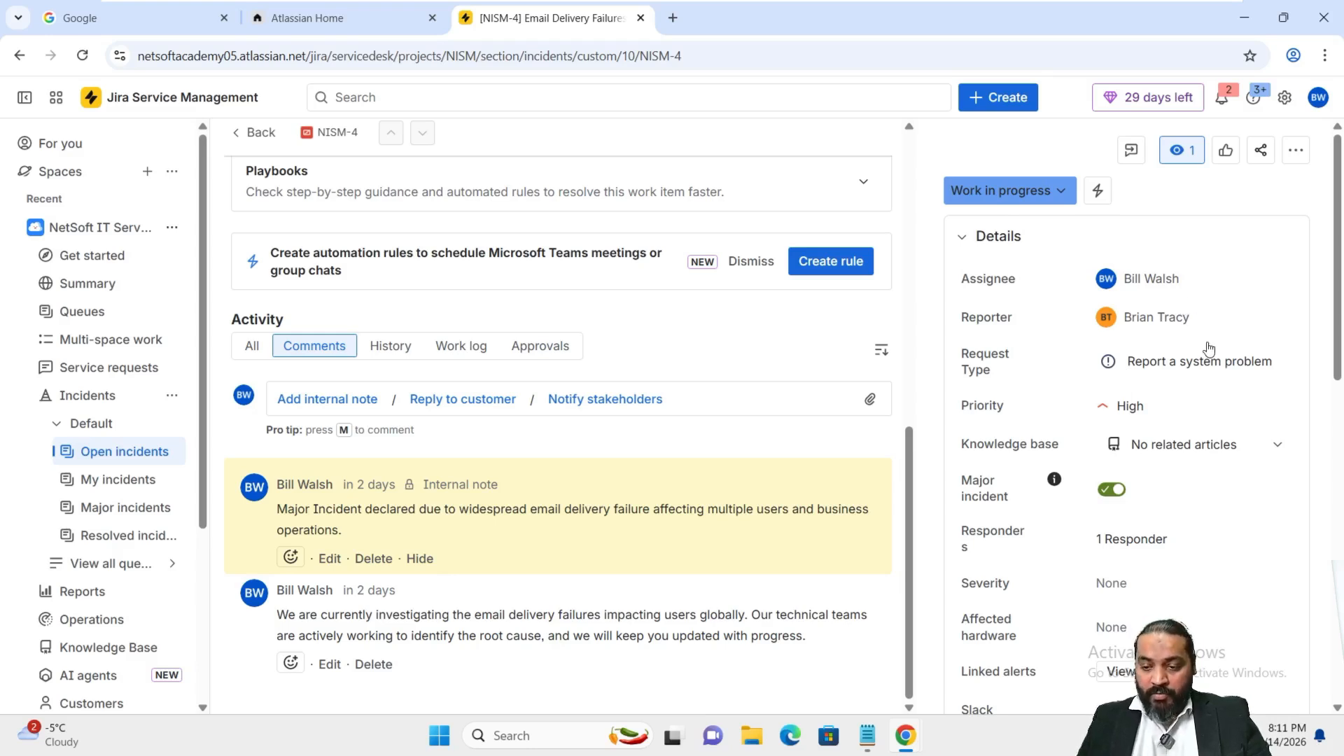
Read the admin tooltip on Zoom Create meeting, then check the account menu.
{"action": "scroll", "coordinate": [1306, 266], "scroll_direction": "down", "scroll_amount": 5}
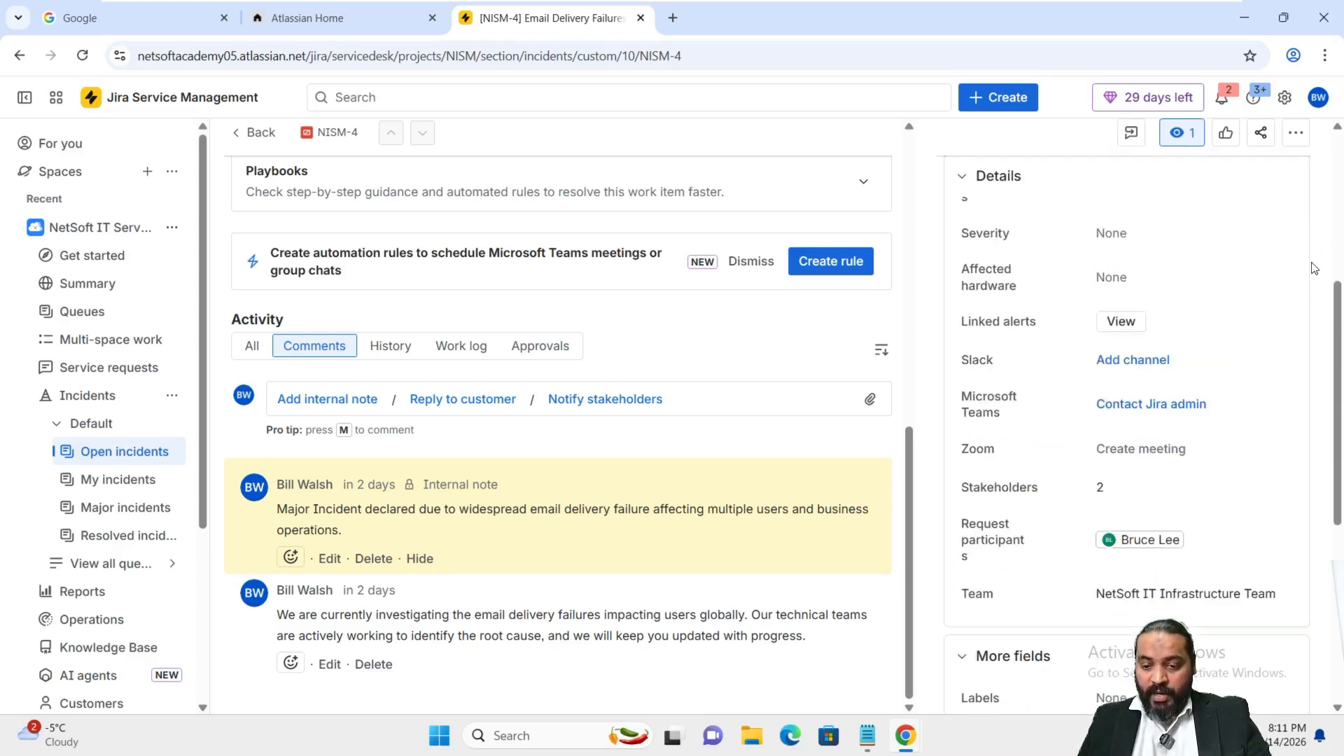
{"action": "mouse_move", "coordinate": [1152, 455]}
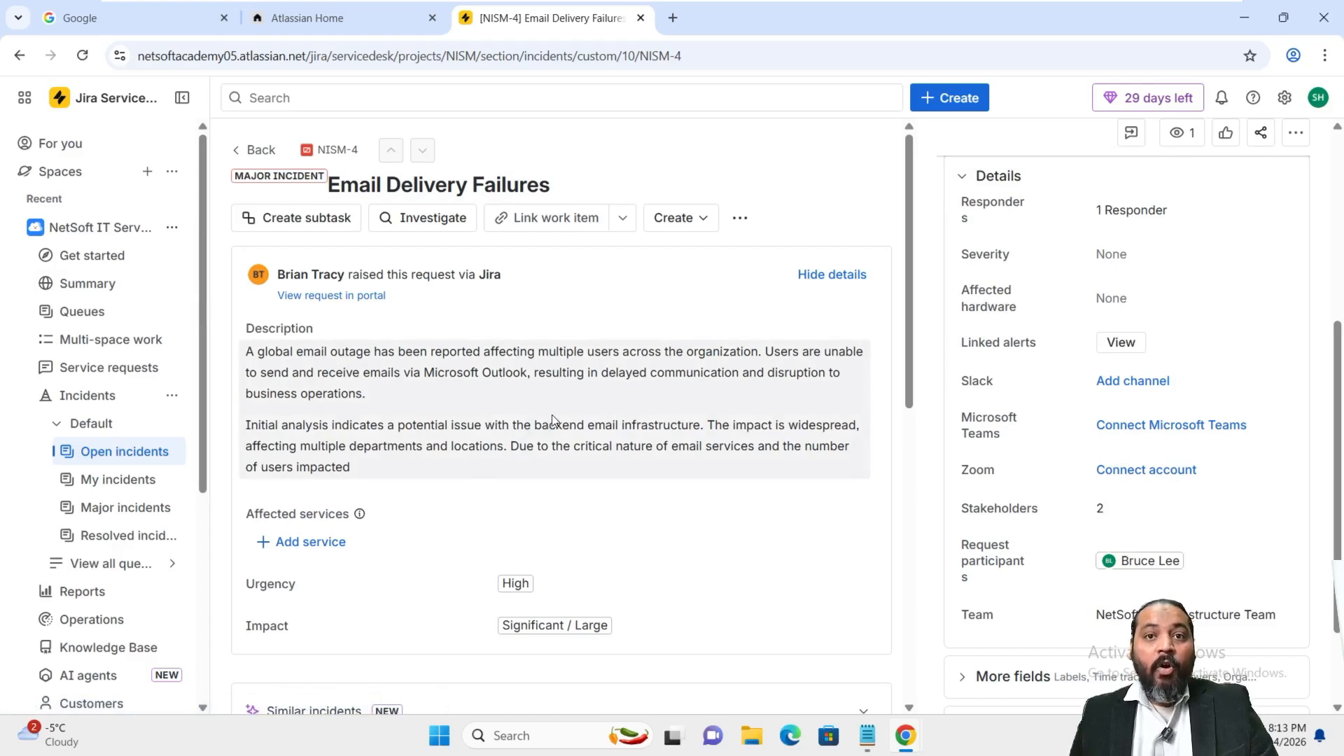
{"action": "left_click", "coordinate": [1318, 100]}
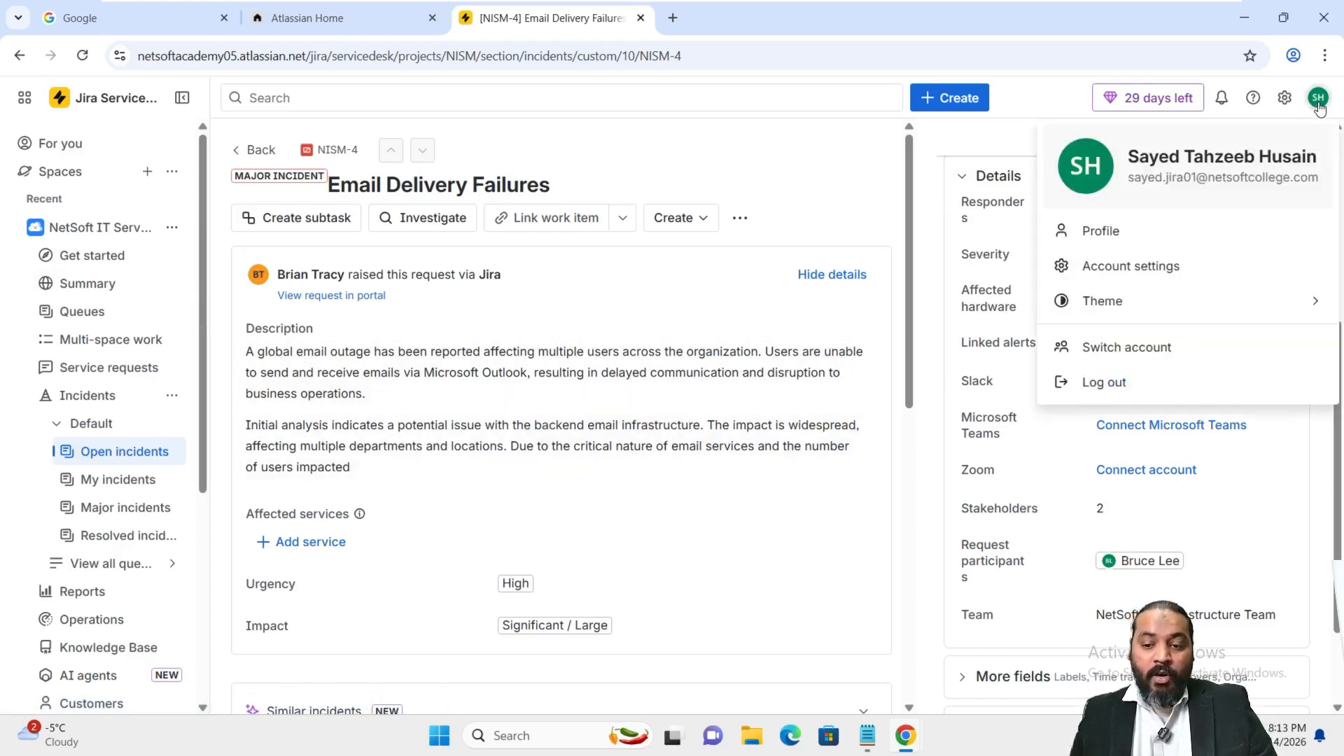
{"action": "left_click", "coordinate": [1318, 100]}
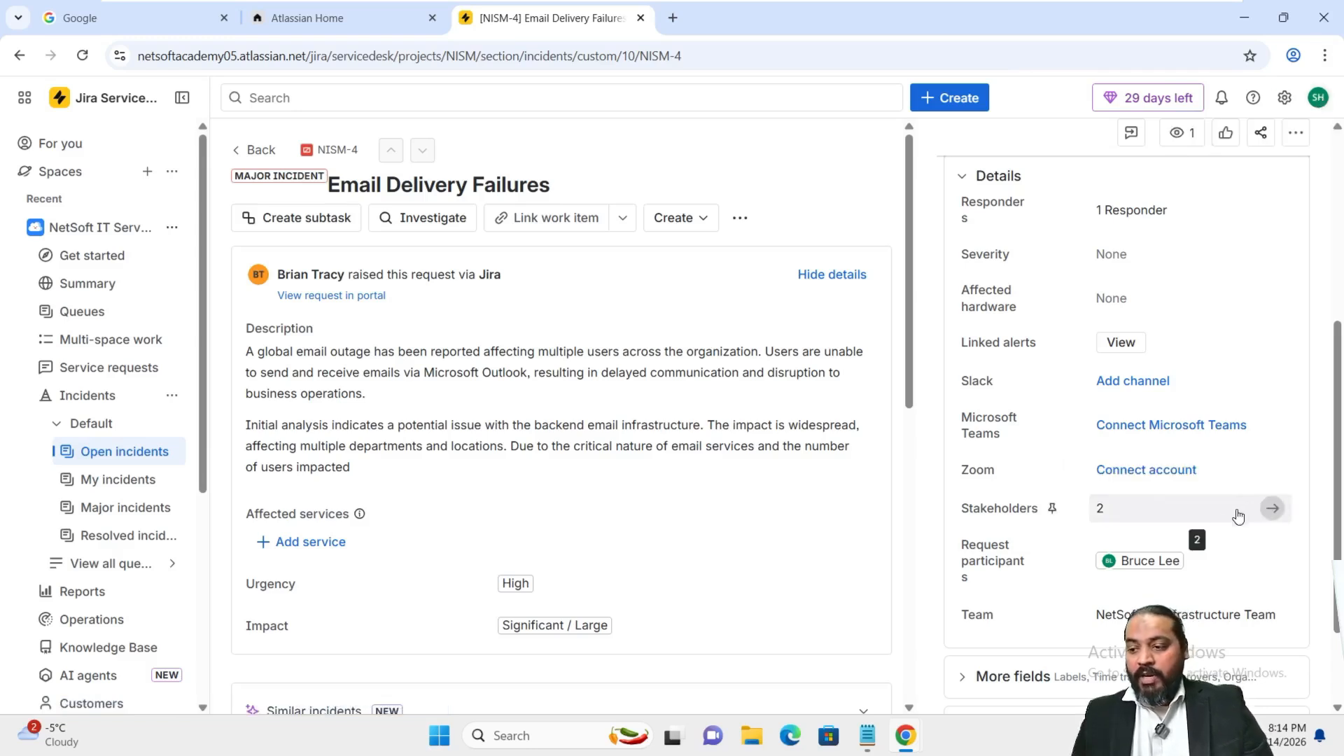
Choose Connect account for Zoom, then Connect under Zoom in Chat and video tools.
{"action": "left_click", "coordinate": [1145, 472]}
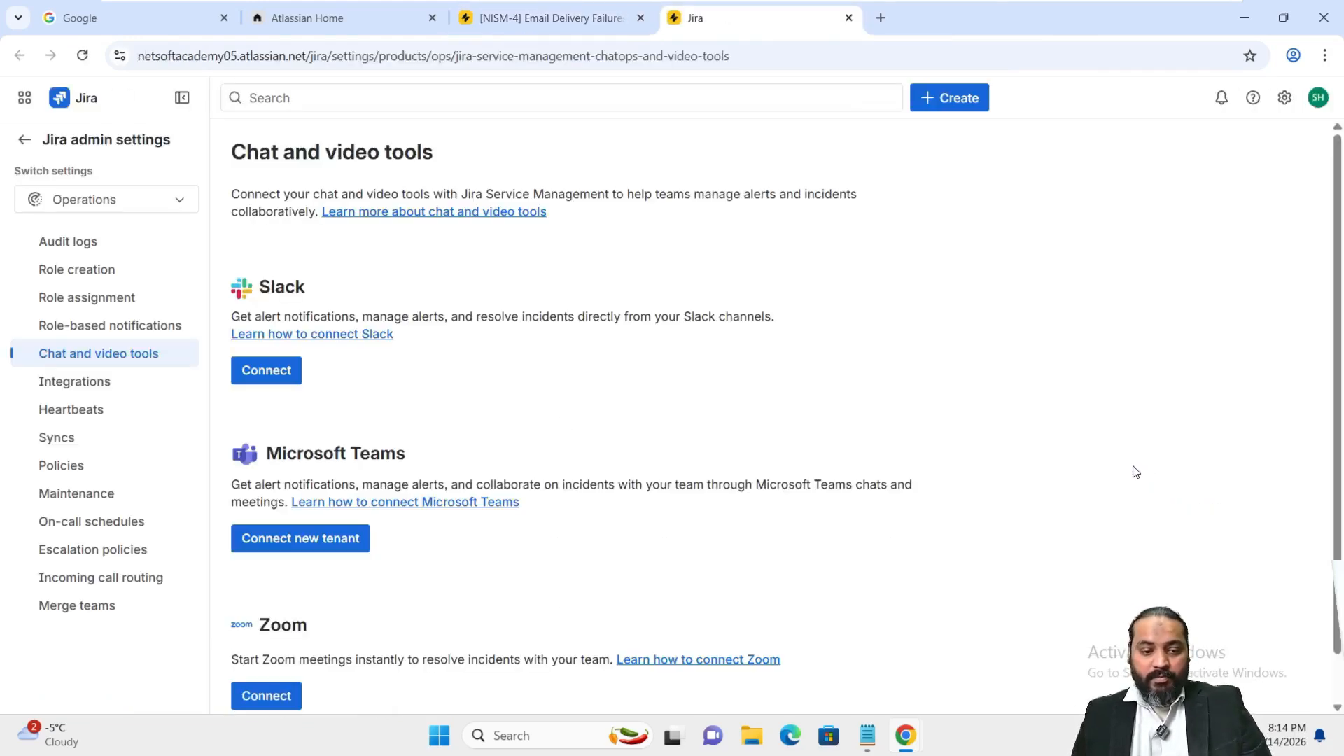
{"action": "scroll", "coordinate": [493, 451], "scroll_direction": "down", "scroll_amount": 1}
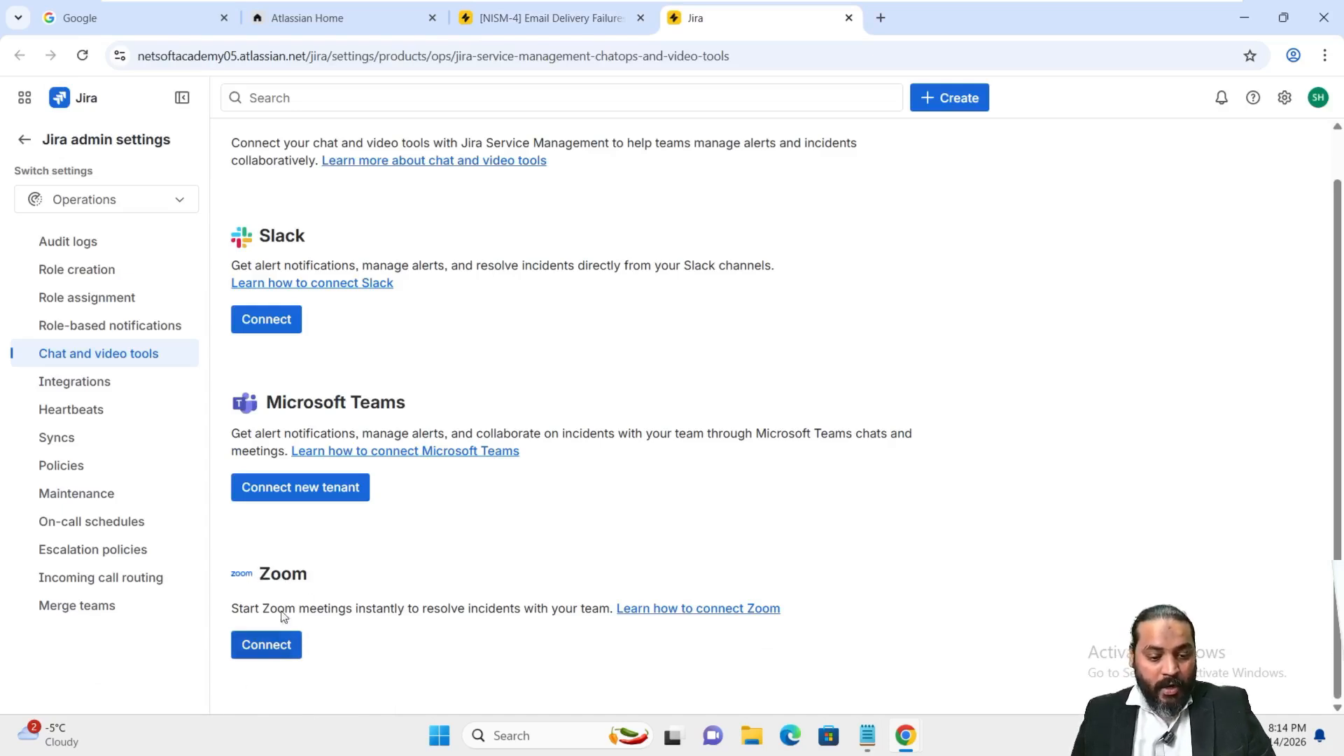
{"action": "left_click", "coordinate": [263, 658]}
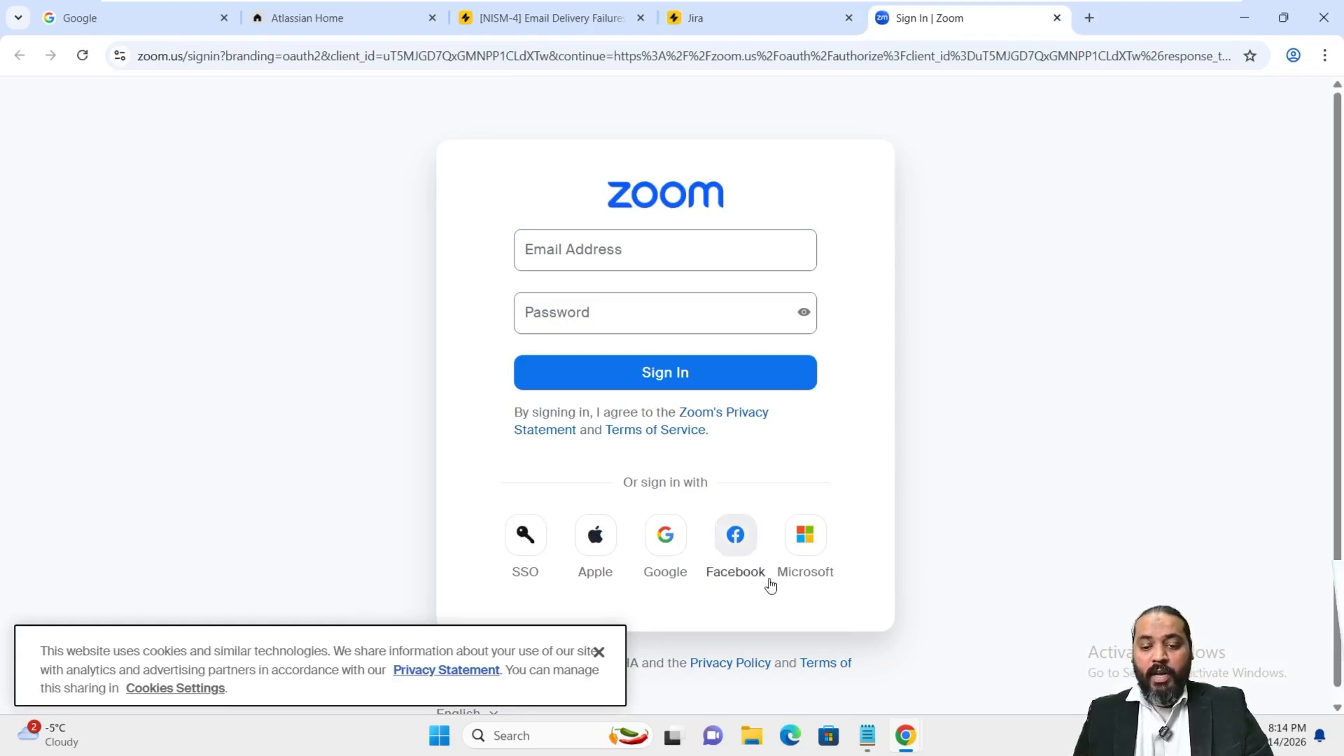
Sign in to Zoom with the Microsoft account password, skipping the recovery-email setup.
{"action": "left_click", "coordinate": [804, 536]}
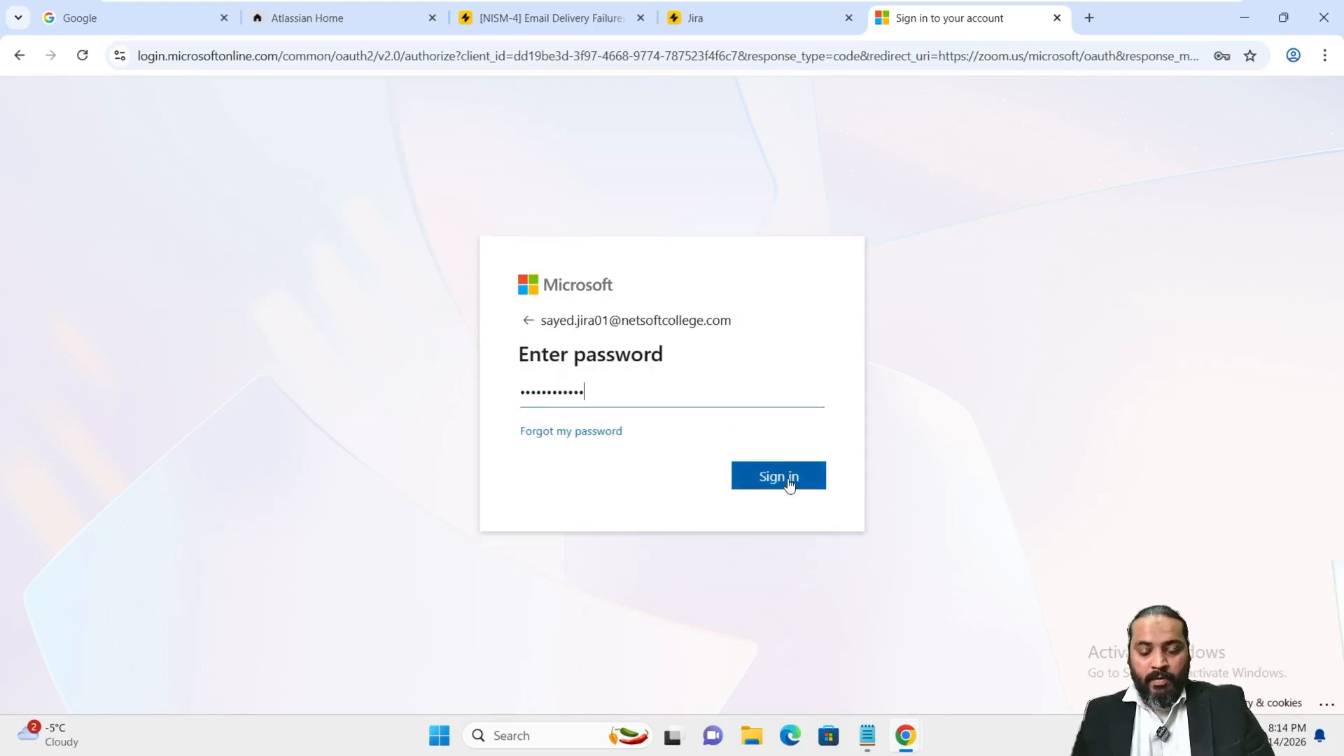
{"action": "left_click", "coordinate": [786, 483]}
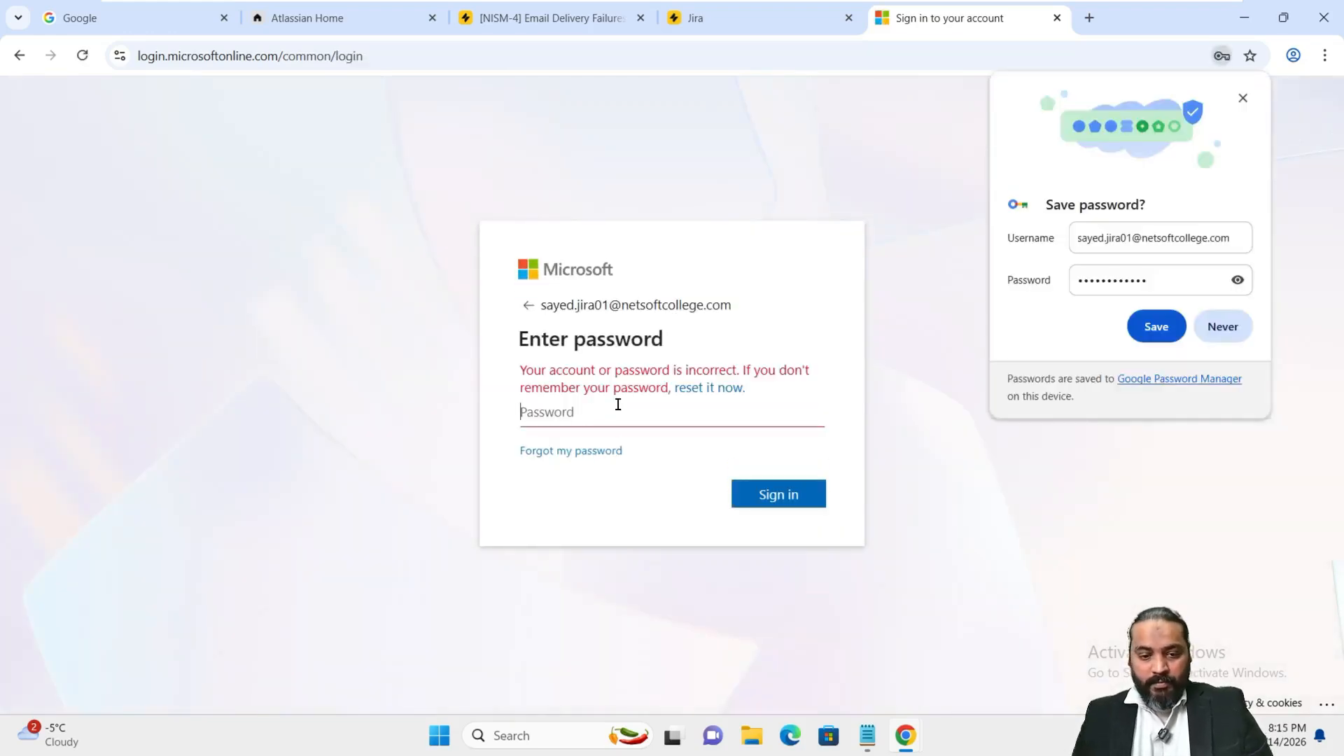
{"action": "key", "text": "ctrl+v"}
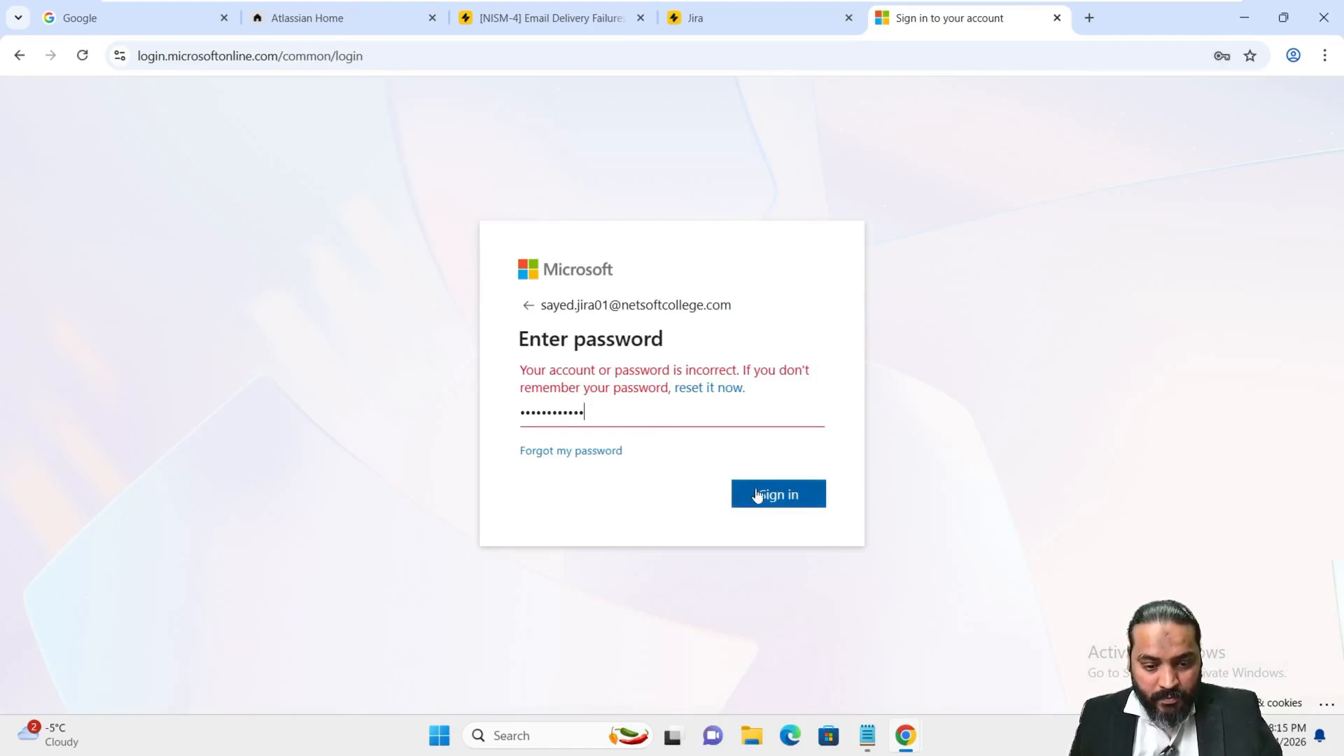
{"action": "left_click", "coordinate": [783, 498]}
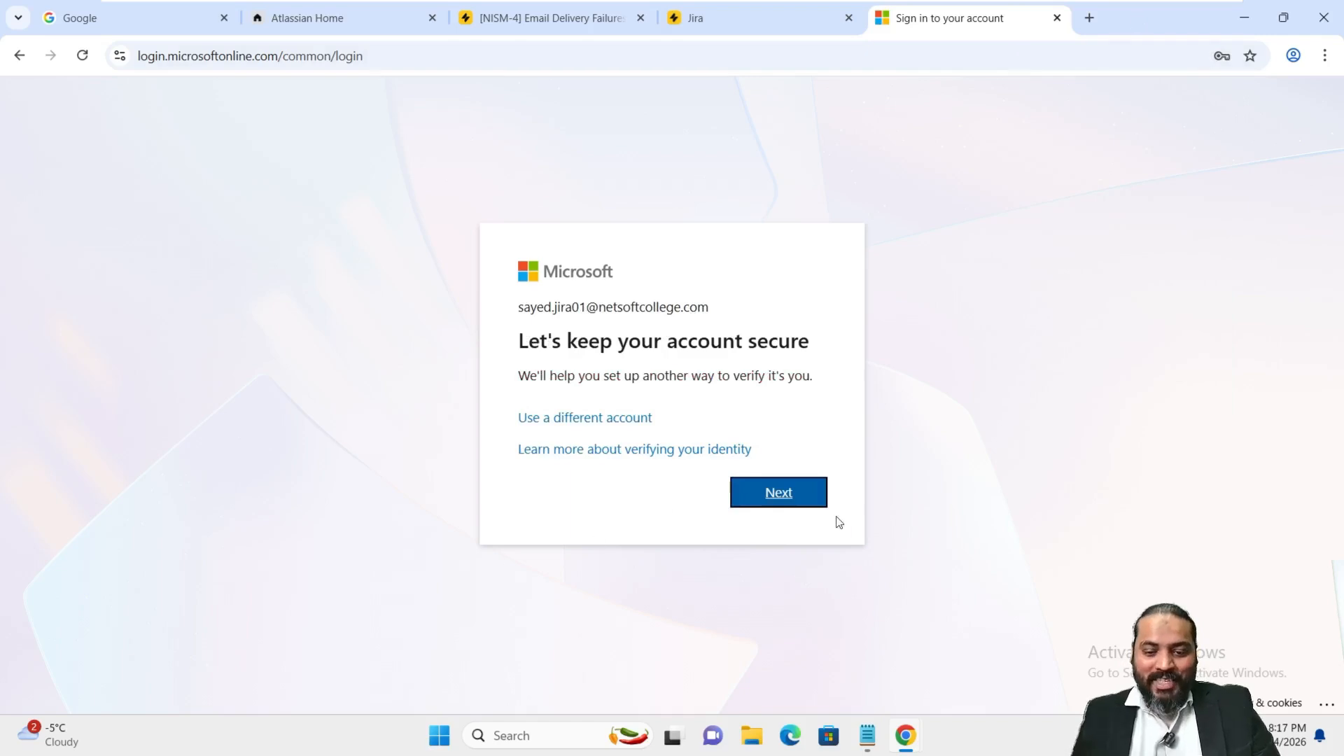
{"action": "left_click", "coordinate": [778, 497]}
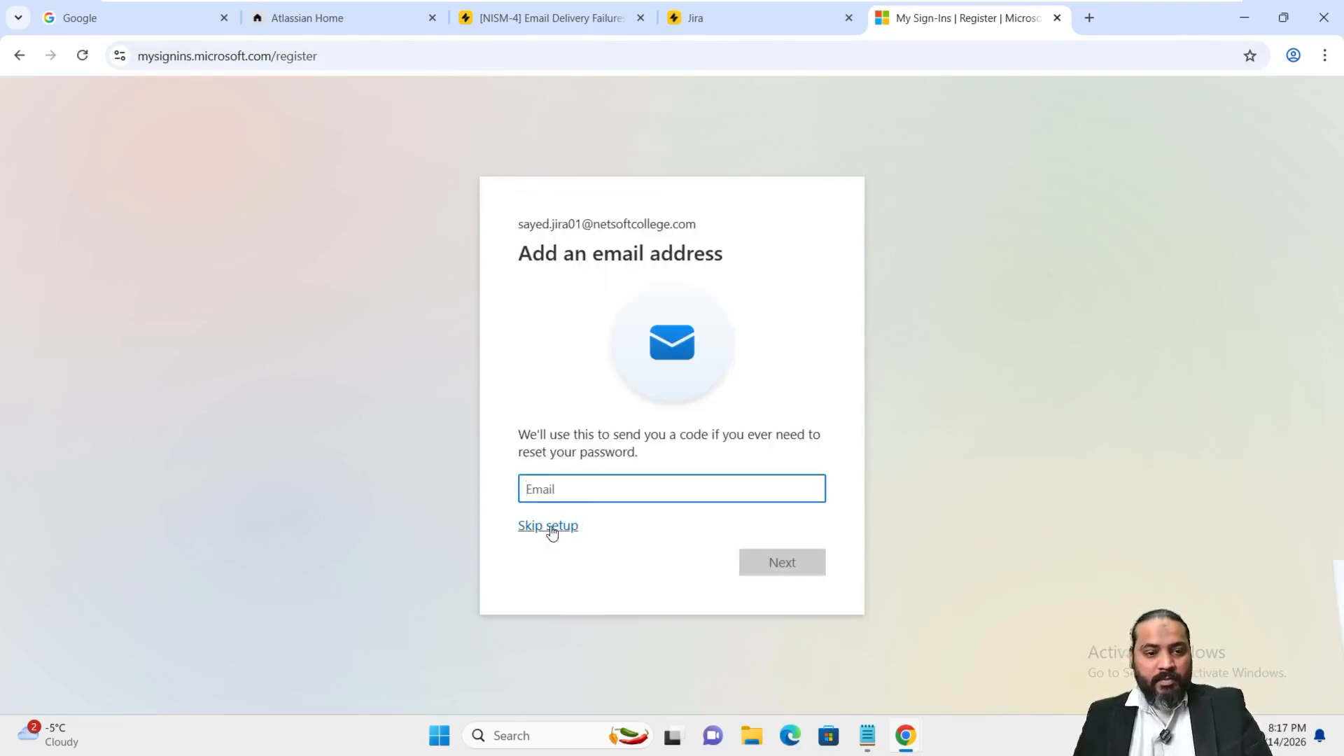
{"action": "left_click", "coordinate": [551, 529]}
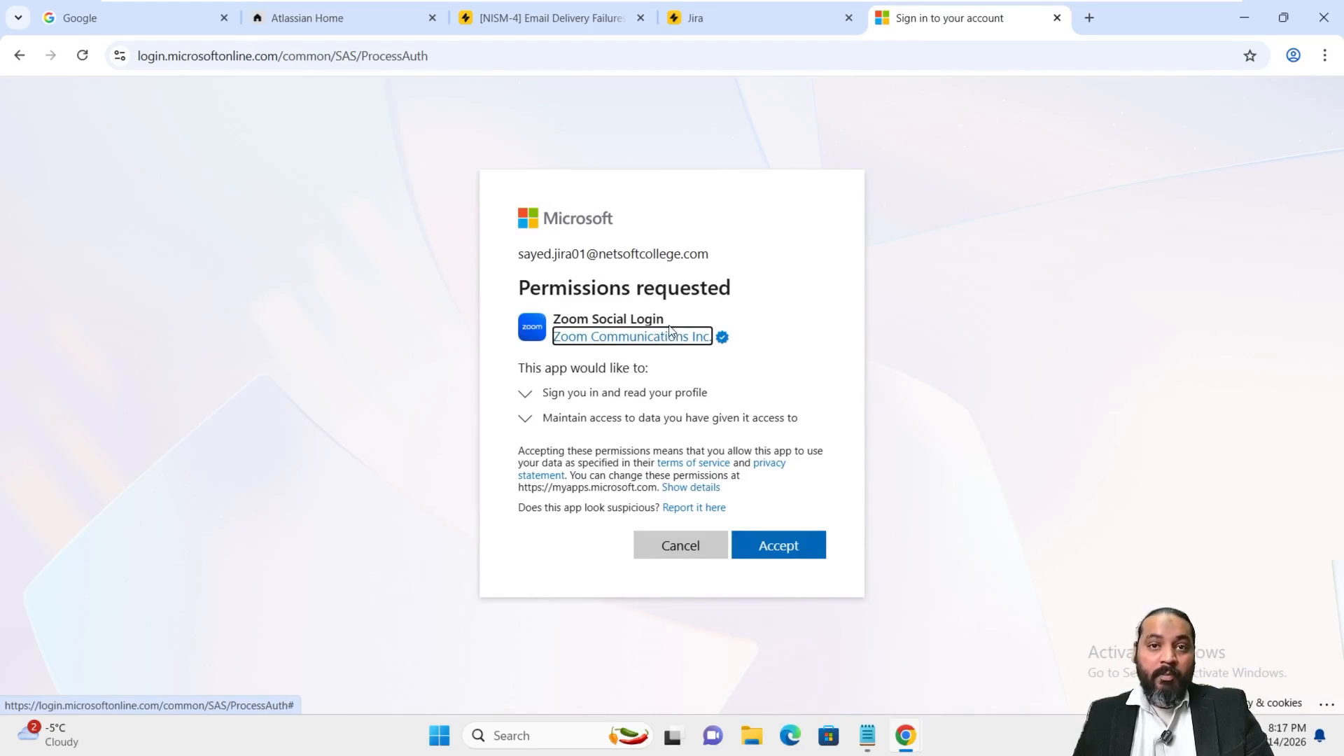
Accept Zoom Social Login permissions and create a Zoom account verified with the emailed code.
{"action": "left_click", "coordinate": [789, 544]}
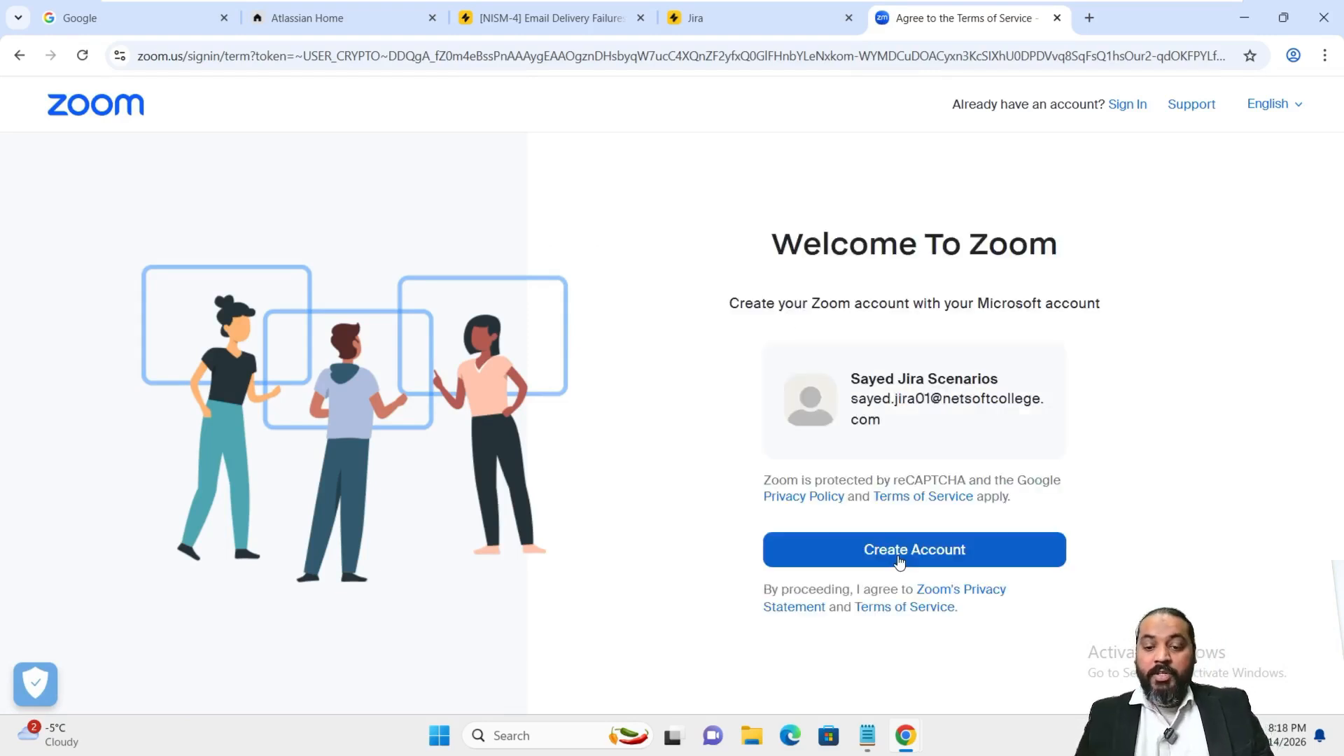
{"action": "left_click", "coordinate": [899, 553]}
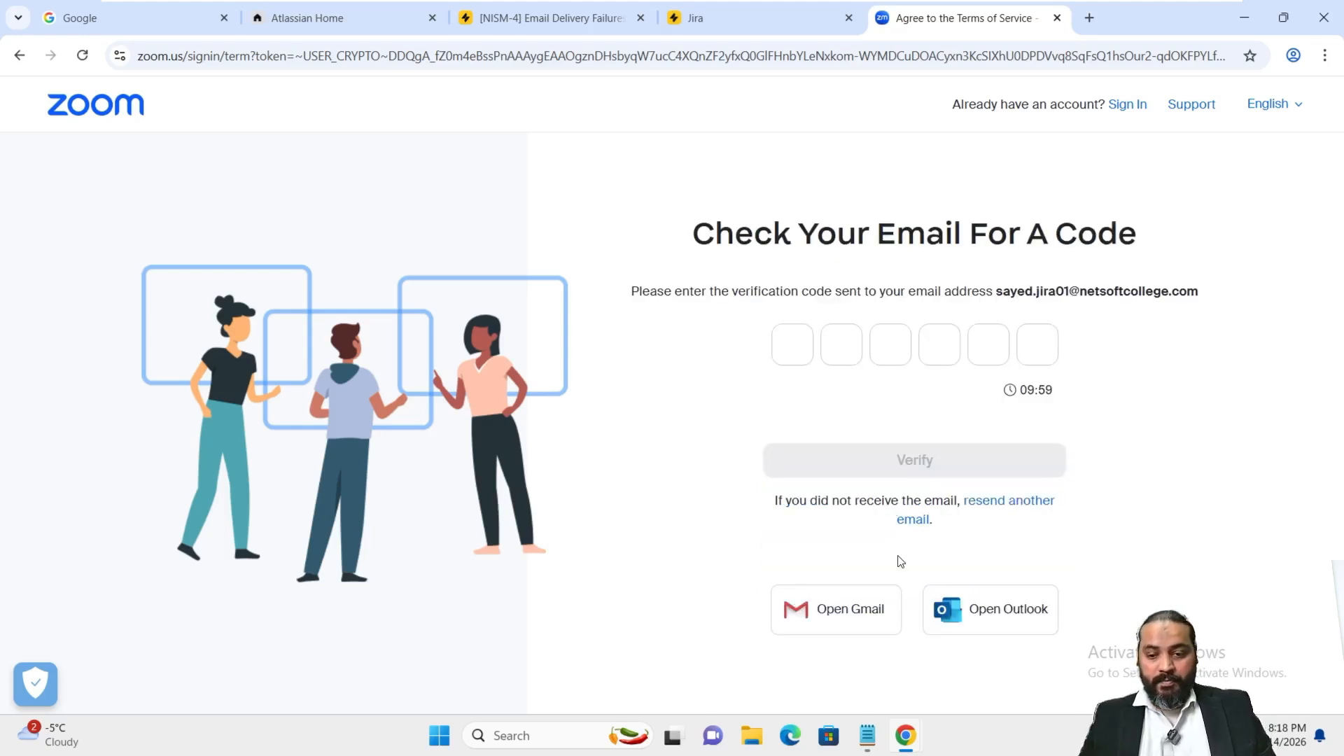
{"action": "left_click", "coordinate": [798, 348]}
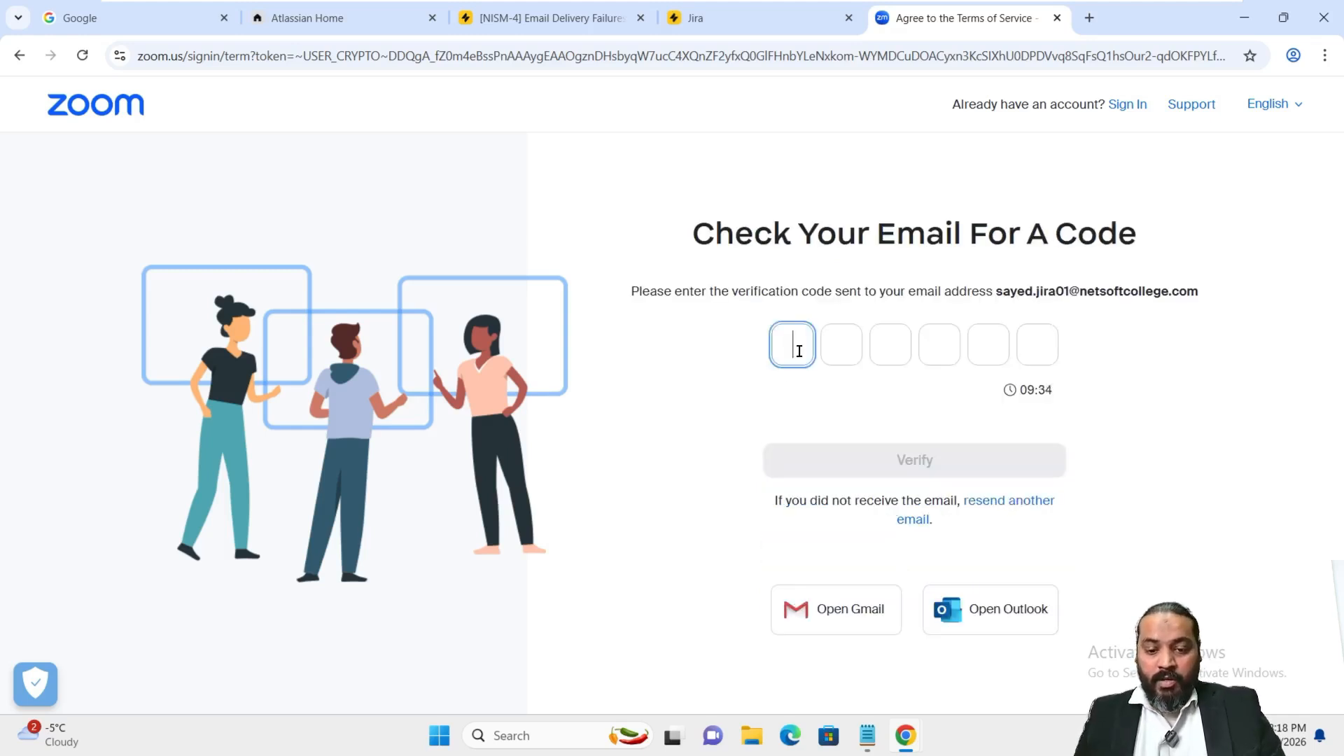
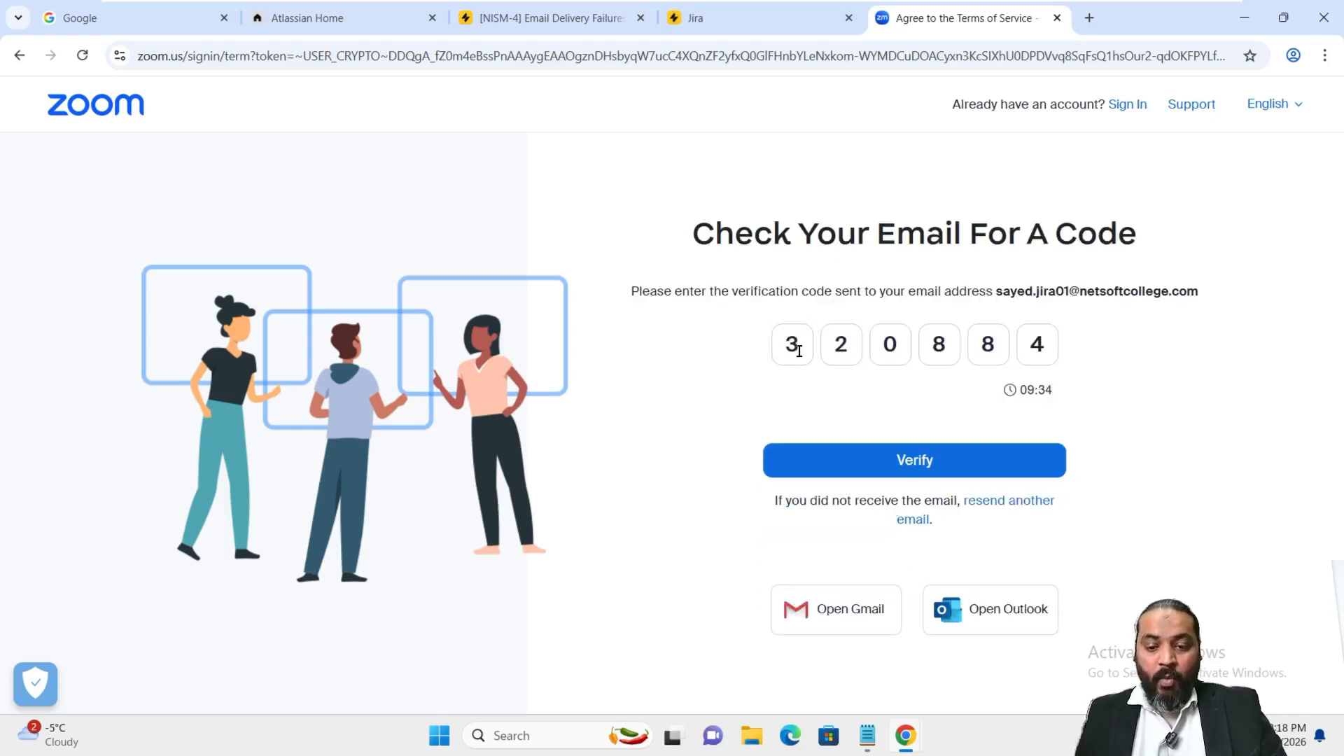
{"action": "left_click", "coordinate": [936, 458]}
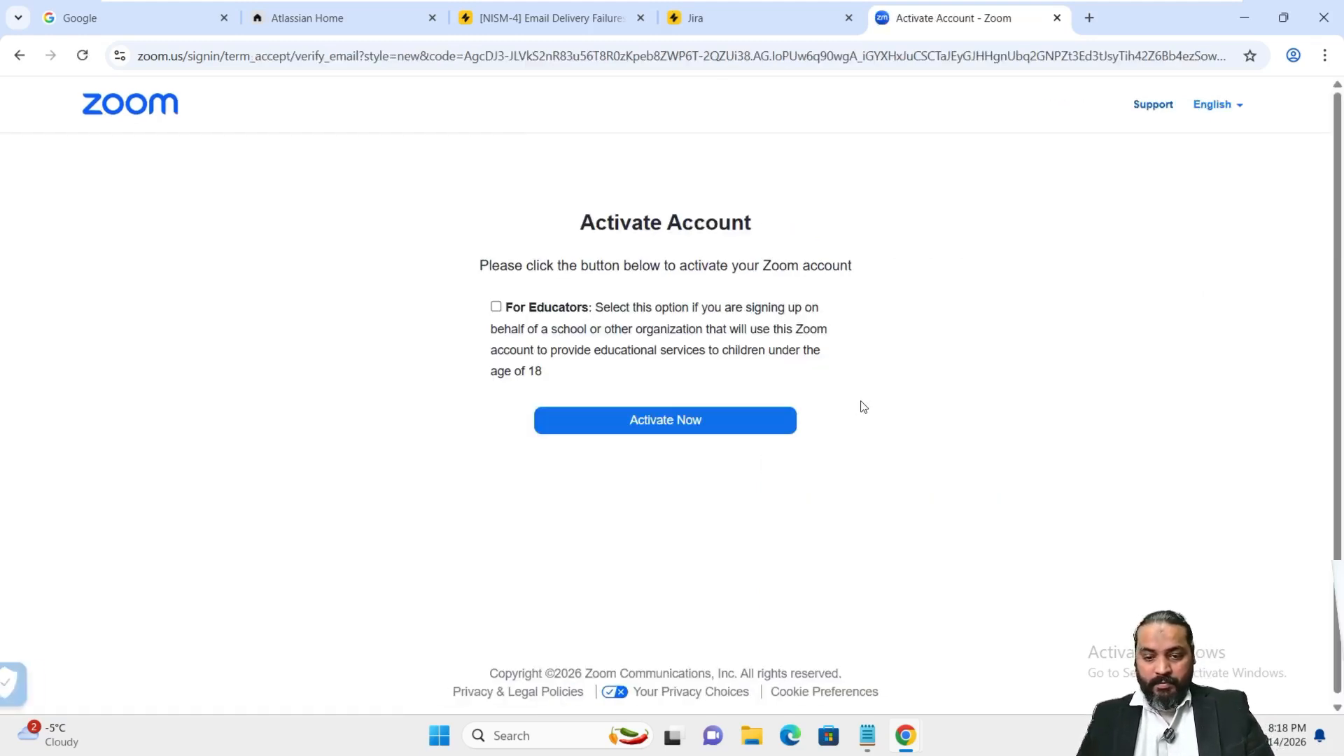
Activate the new Zoom account, then close the Zoom tab.
{"action": "left_click", "coordinate": [669, 423]}
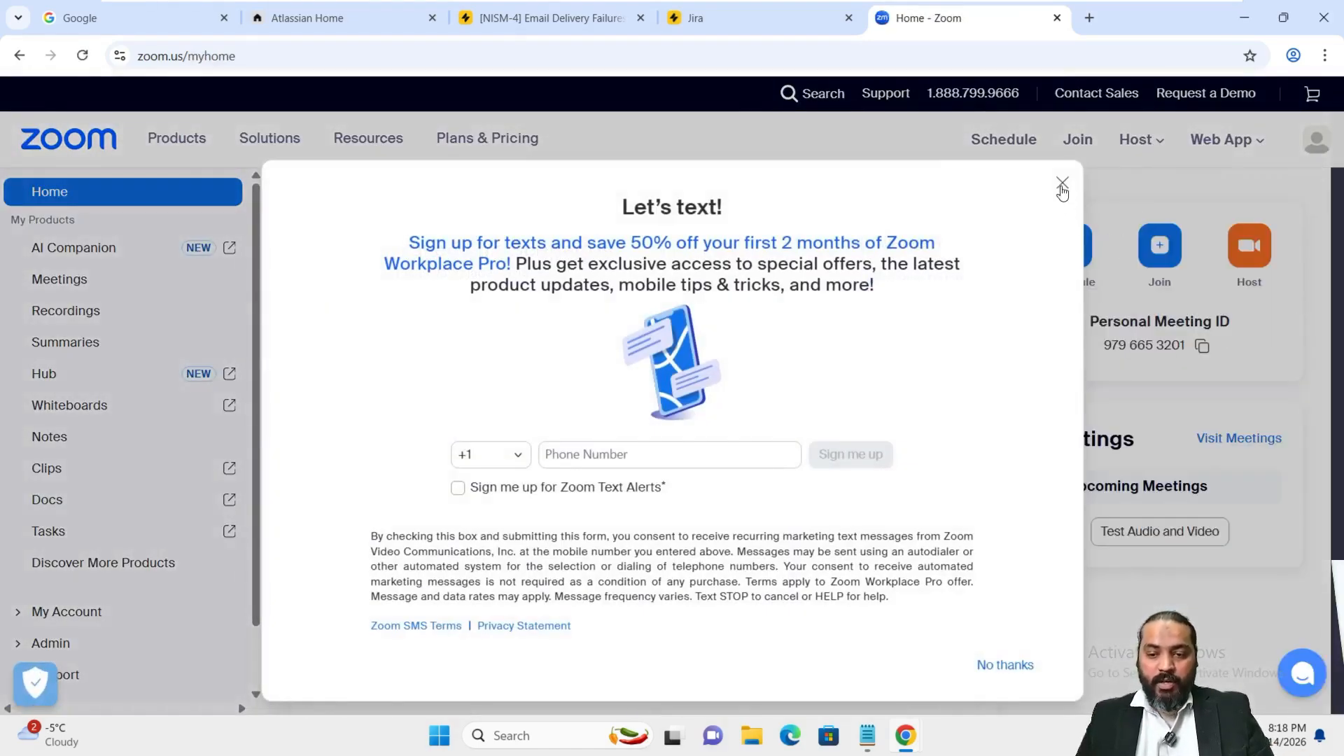
{"action": "left_click", "coordinate": [1062, 184]}
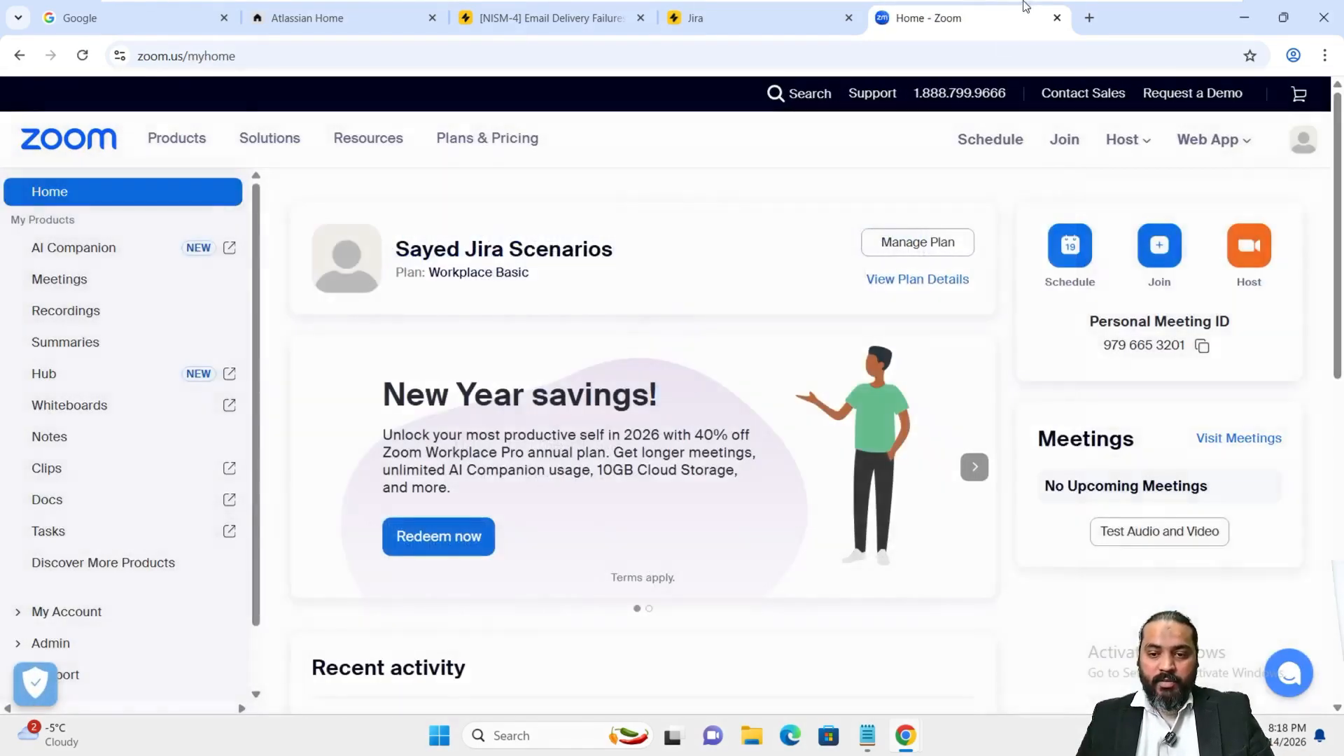
{"action": "left_click", "coordinate": [1057, 17]}
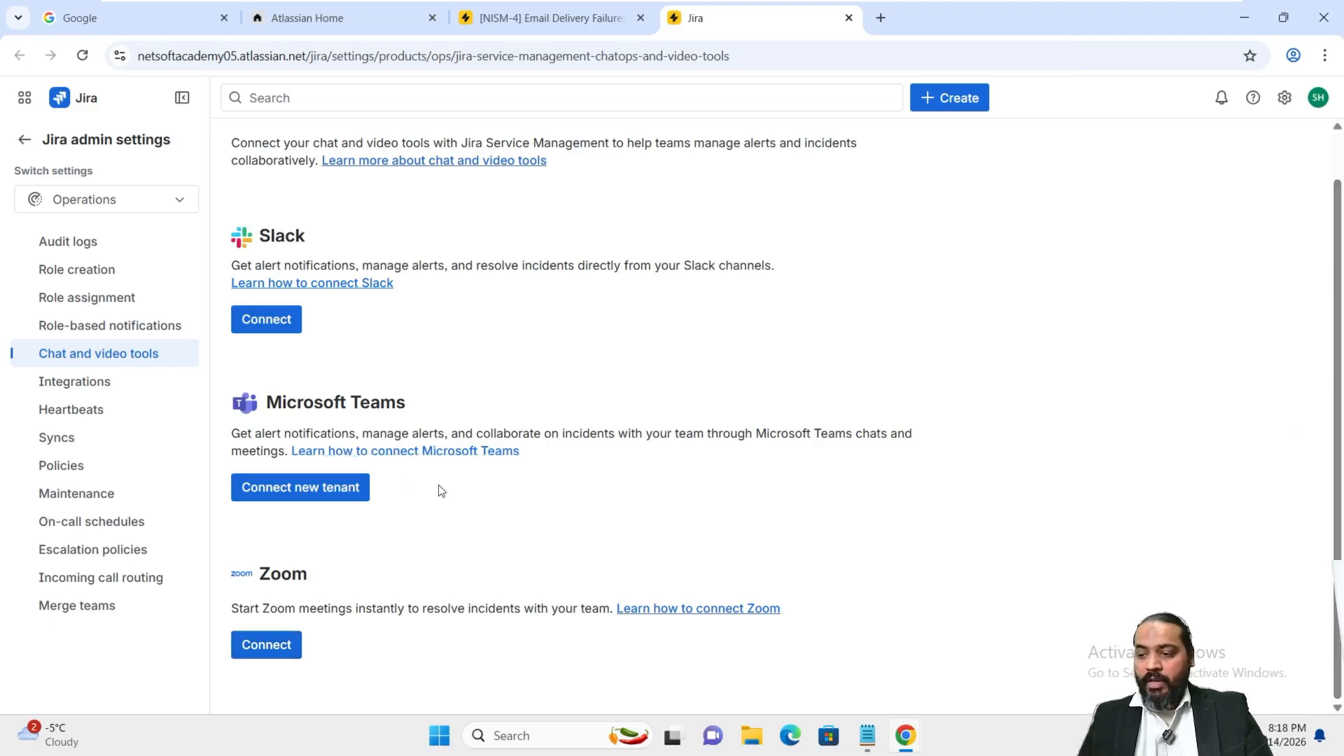
Connect Zoom to the Jira site by allowing authorization, then close the settings tab.
{"action": "left_click", "coordinate": [285, 653]}
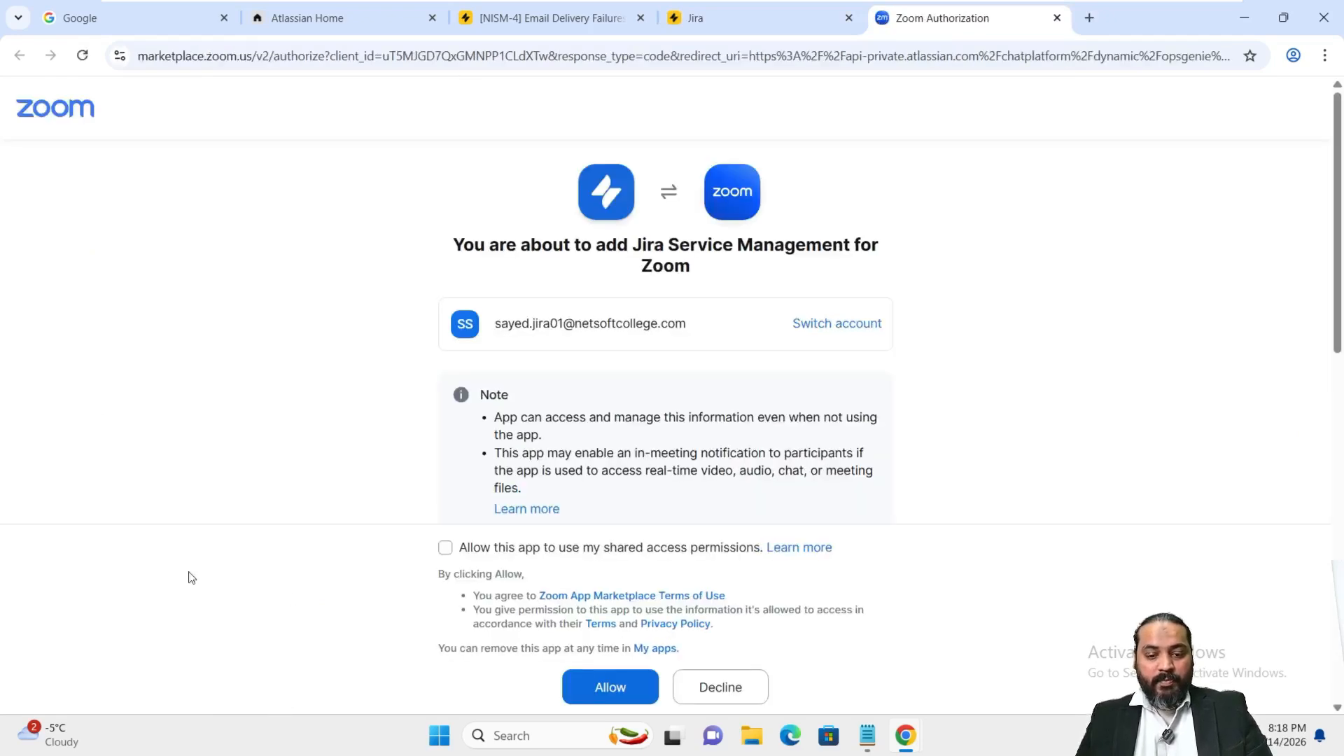
{"action": "scroll", "coordinate": [609, 595], "scroll_direction": "down", "scroll_amount": 3}
{"action": "left_click", "coordinate": [638, 696]}
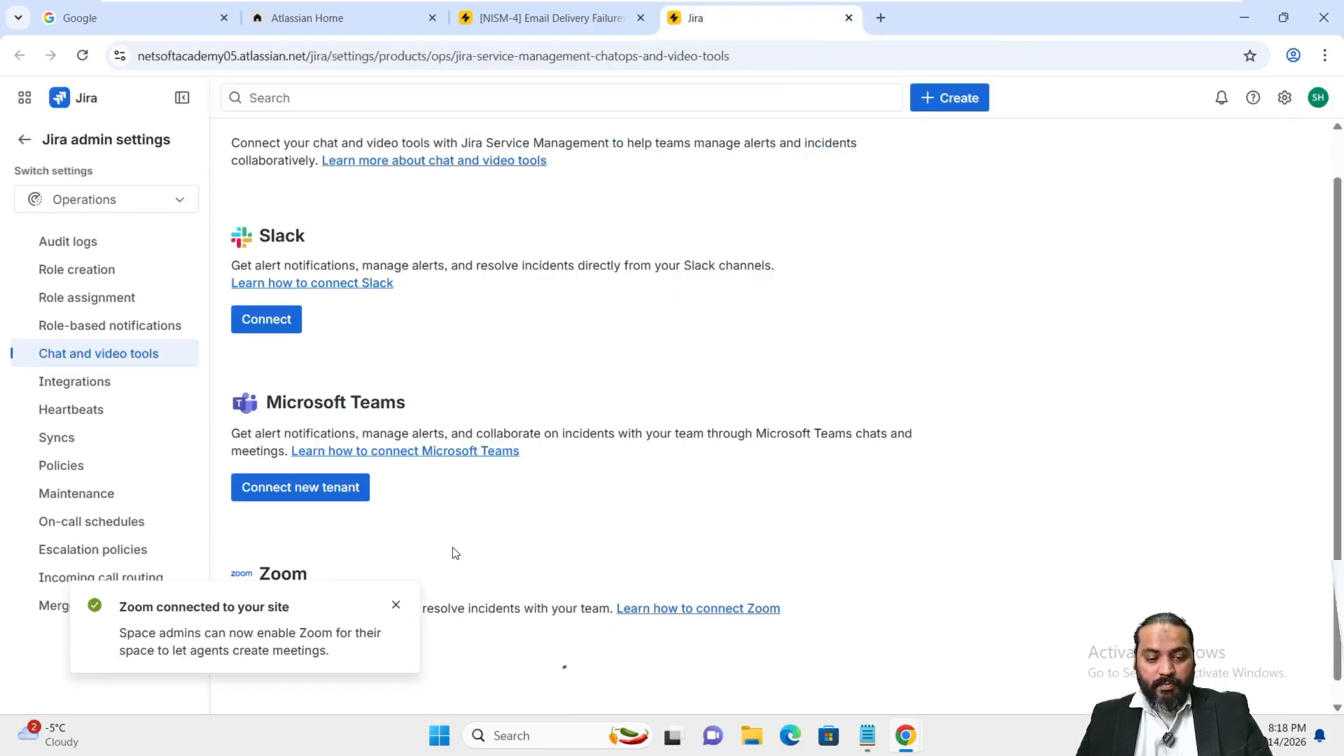
{"action": "left_click", "coordinate": [396, 604]}
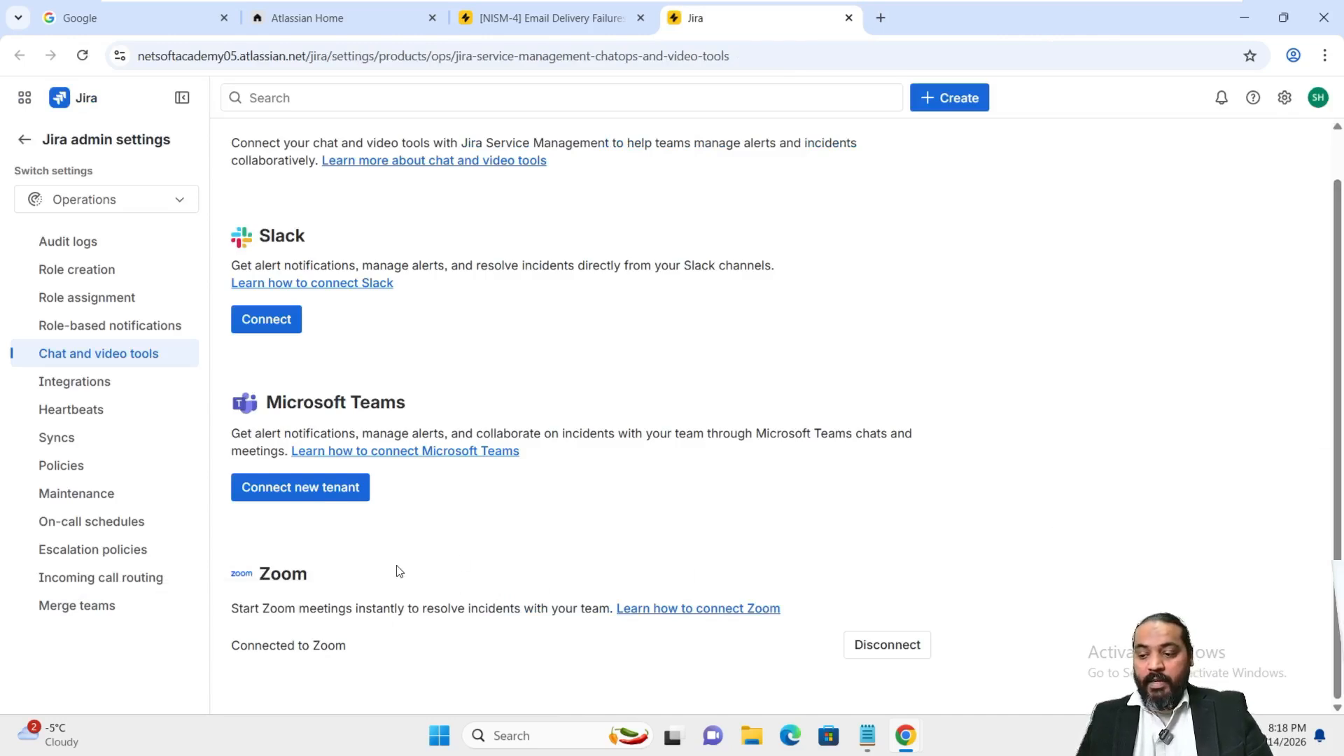
{"action": "left_click", "coordinate": [849, 18]}
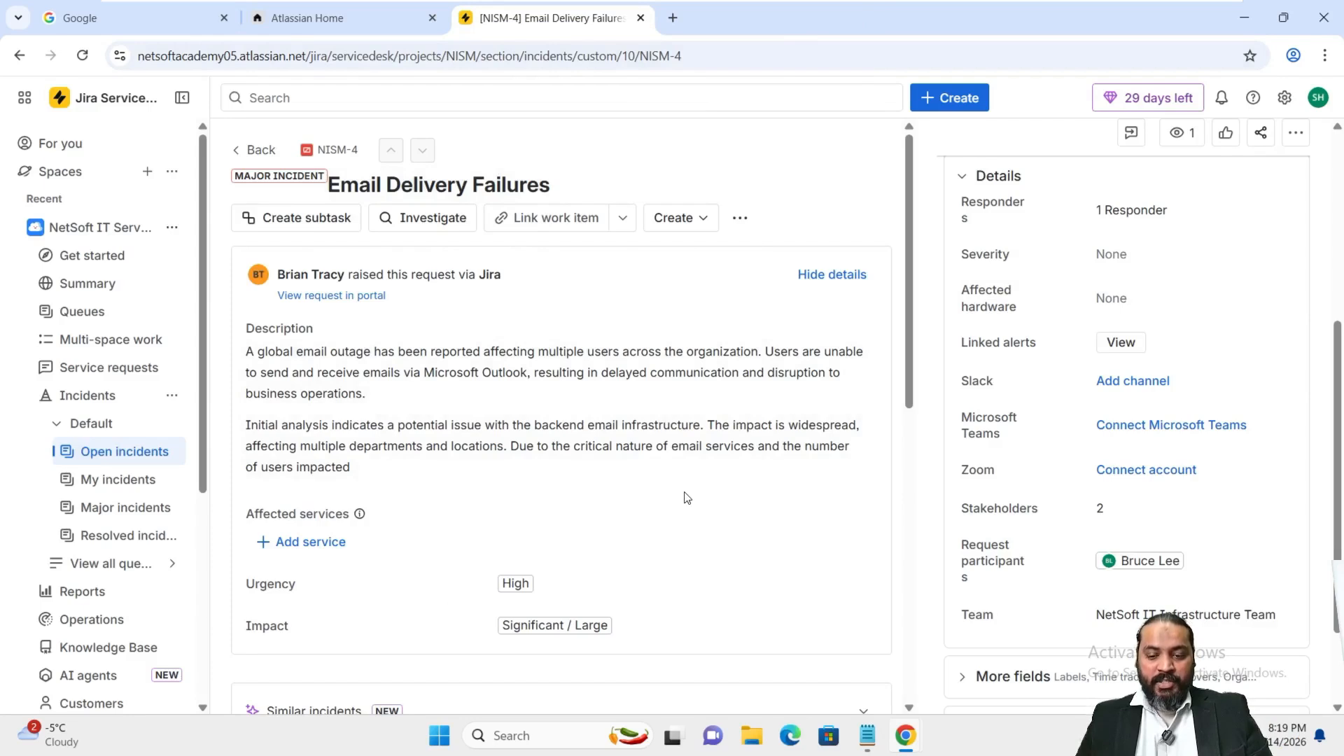
Reload NISM-4 and choose Create meeting in the Details panel's Zoom row.
{"action": "left_click", "coordinate": [82, 55]}
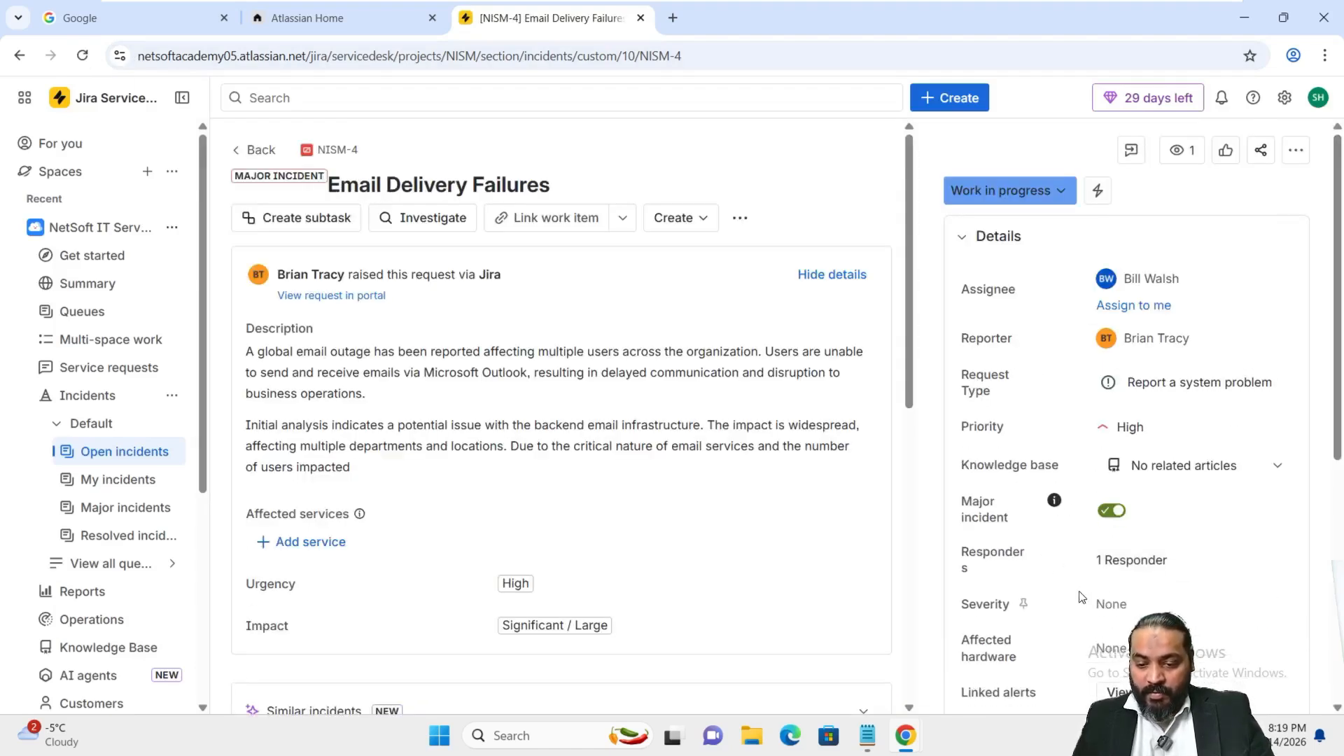
{"action": "scroll", "coordinate": [1012, 602], "scroll_direction": "down", "scroll_amount": 3}
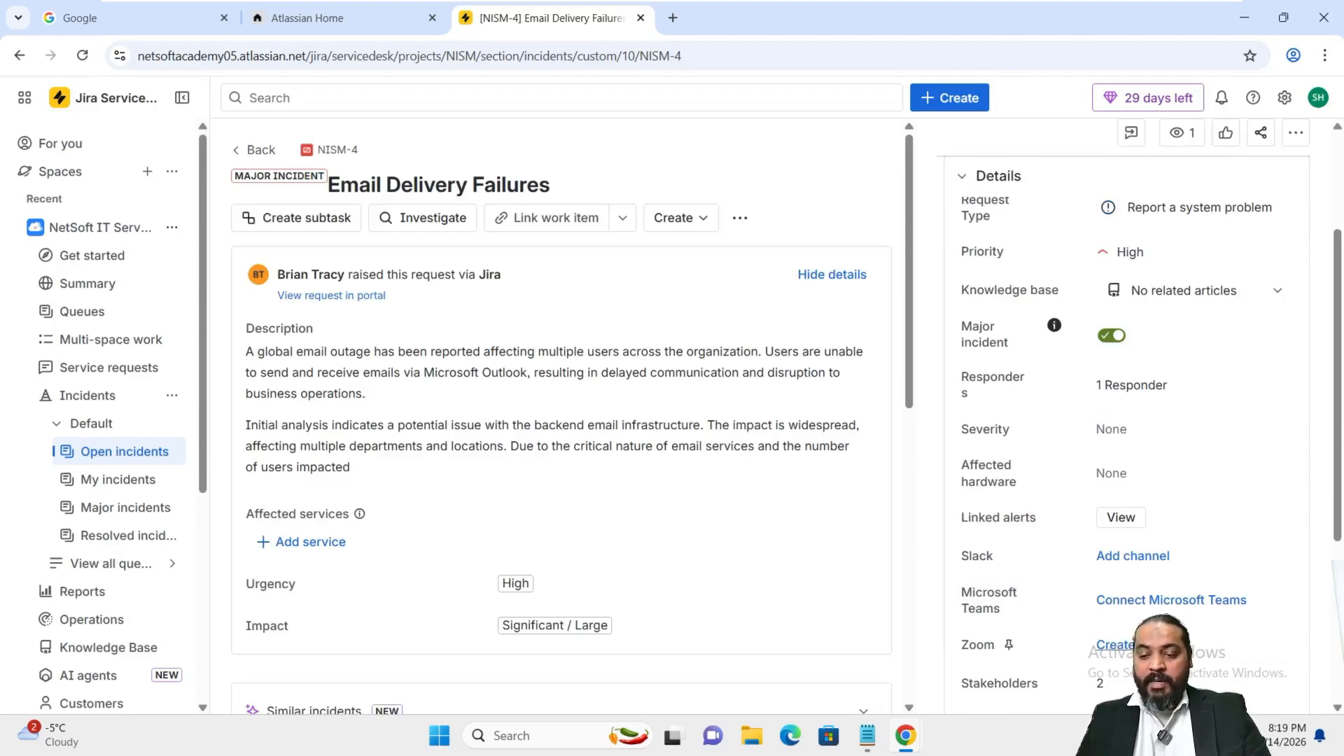
{"action": "left_click", "coordinate": [1115, 645]}
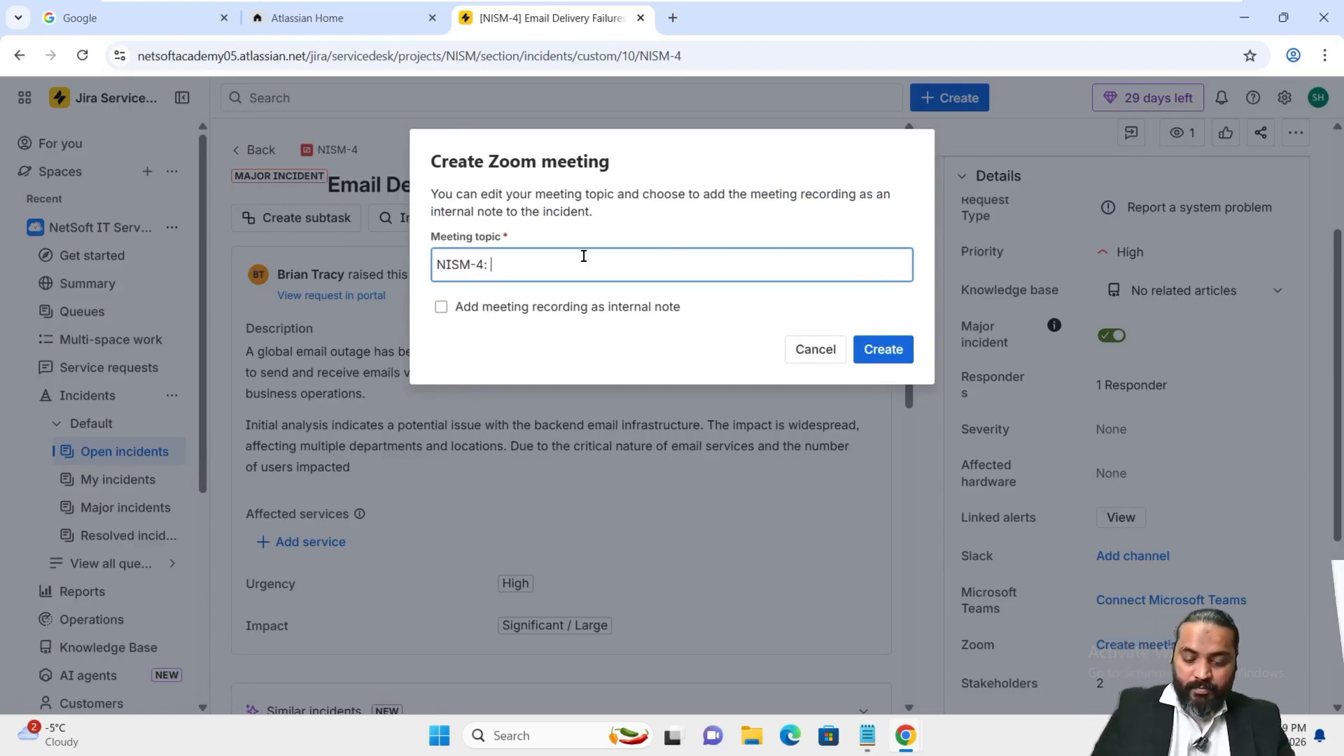
Create the Zoom meeting 'NISM-4: Microsoft Outlook Email Delivery issue.' with its recording saved as an internal note.
{"action": "type", "text": "Microsoft Outlook Email Delivery issue."}
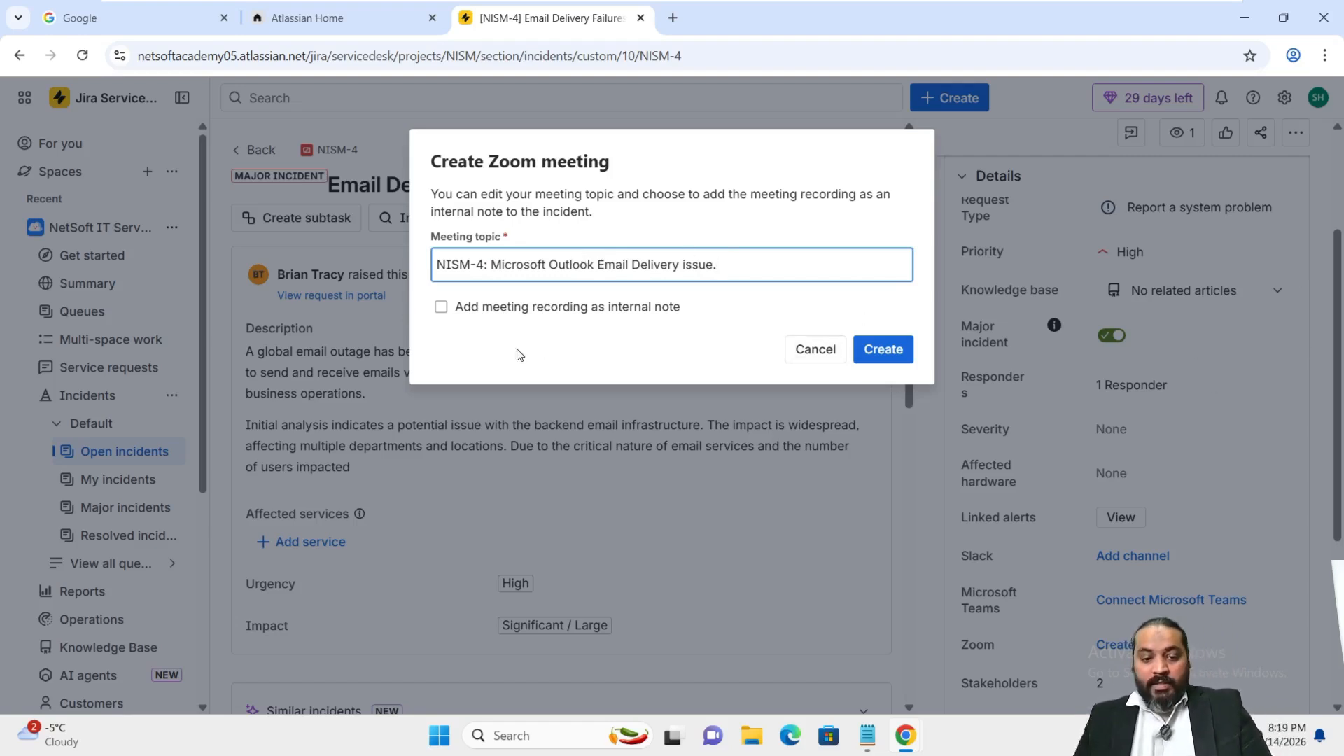
{"action": "left_click", "coordinate": [440, 308]}
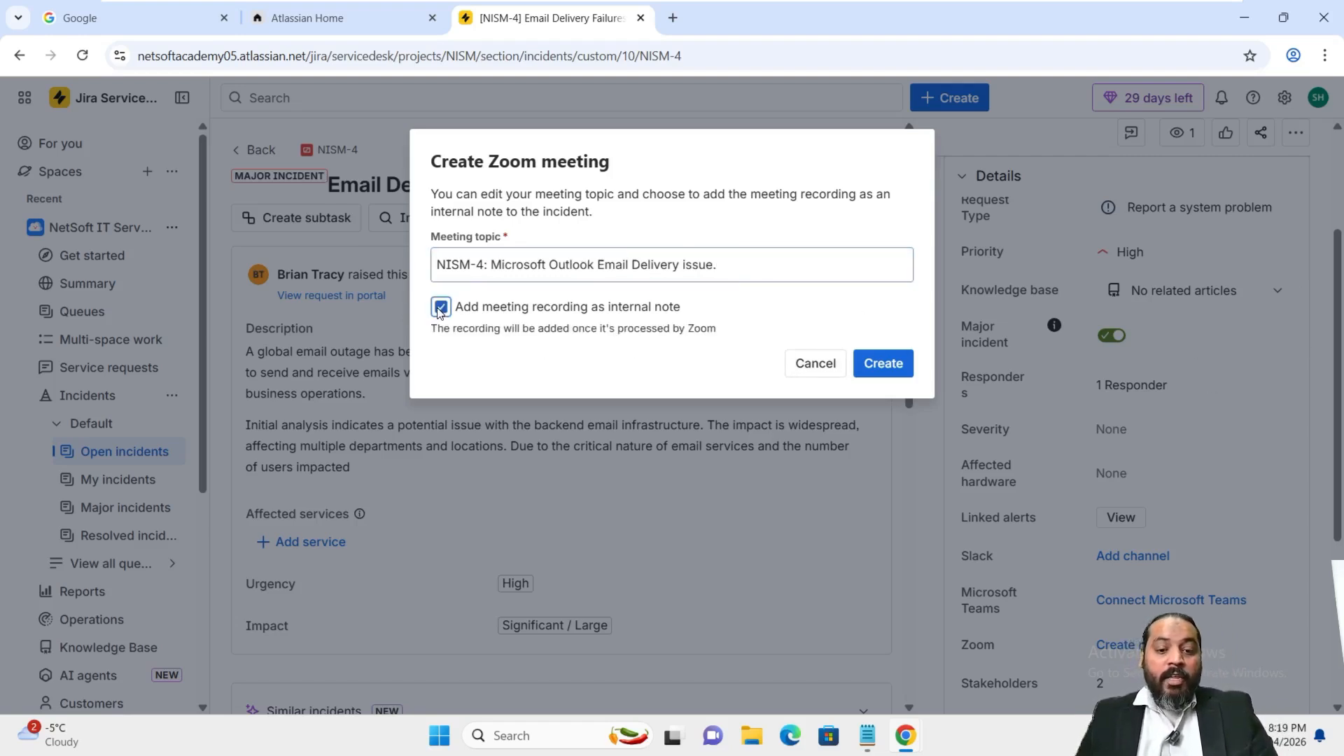
{"action": "left_click", "coordinate": [888, 364]}
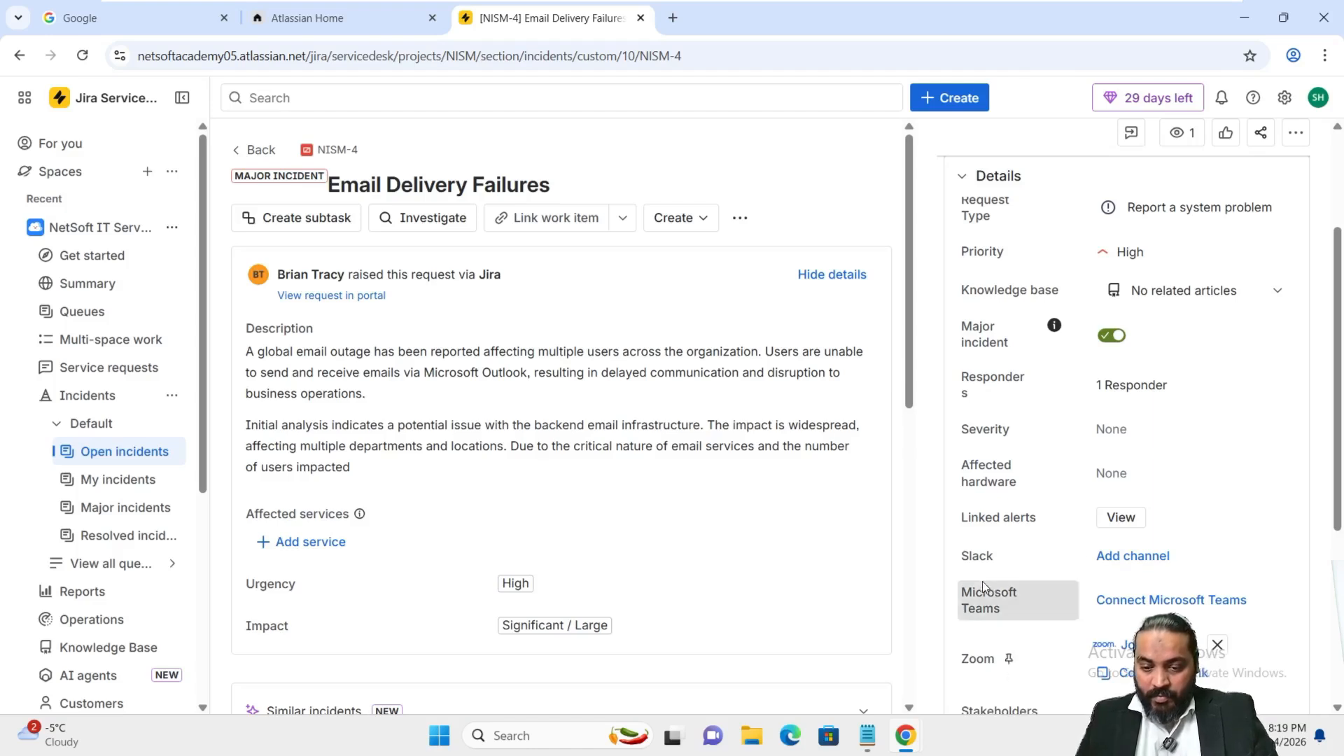
Copy the meeting's invite link and return to the JIRA notes in Notepad after the NISM-3 line.
{"action": "scroll", "coordinate": [1121, 494], "scroll_direction": "down", "scroll_amount": 1}
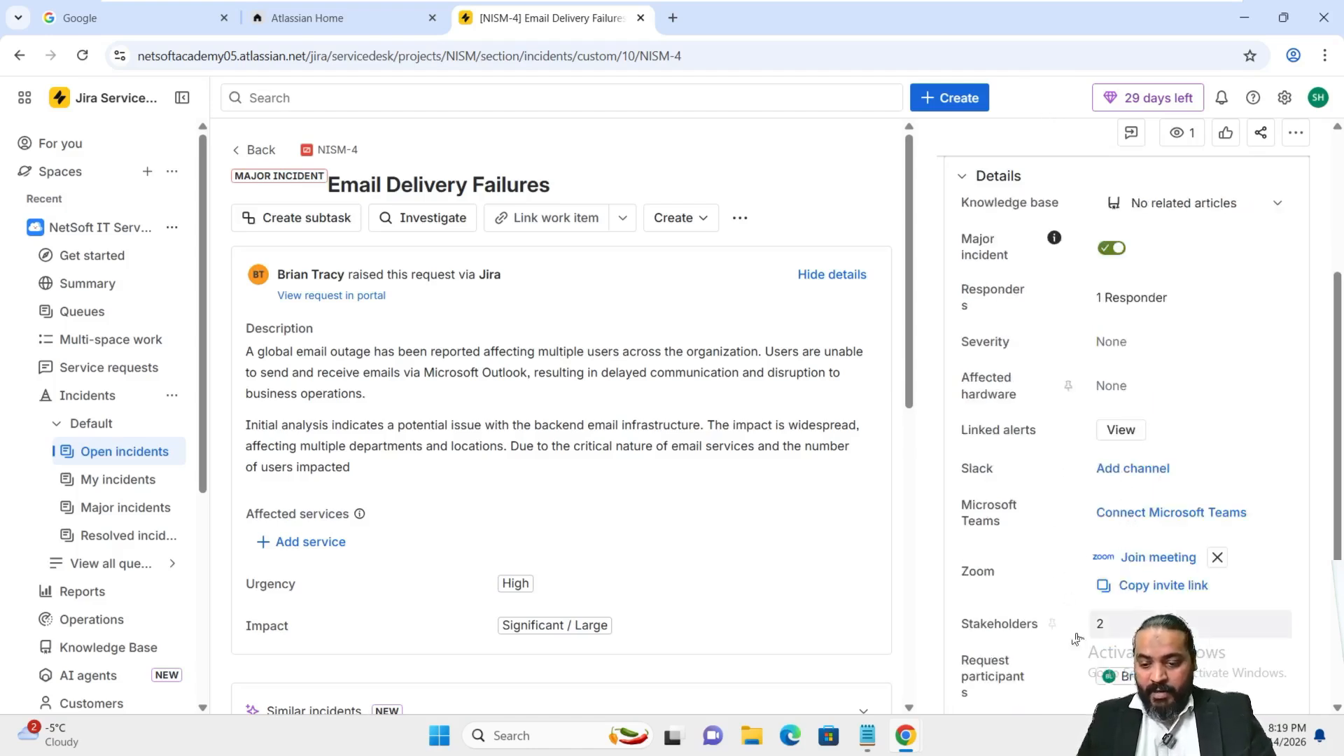
{"action": "left_click", "coordinate": [1140, 587]}
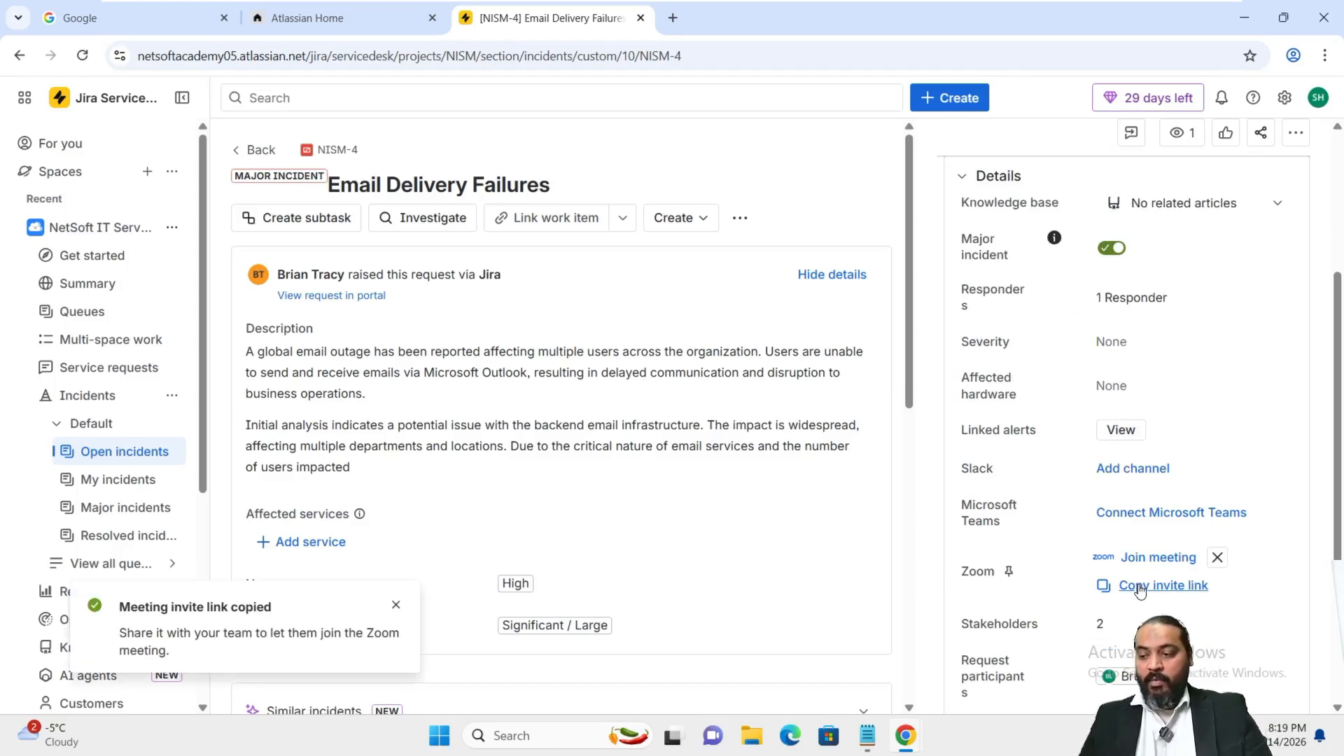
{"action": "left_click", "coordinate": [868, 735]}
{"action": "left_click", "coordinate": [441, 354]}
Add a 'Scenario03:' heading to the JIRA notes with the Zoom invite link pasted beneath it.
{"action": "key", "text": "Return"}
{"action": "key", "text": "Return"}
{"action": "key", "text": "Return"}
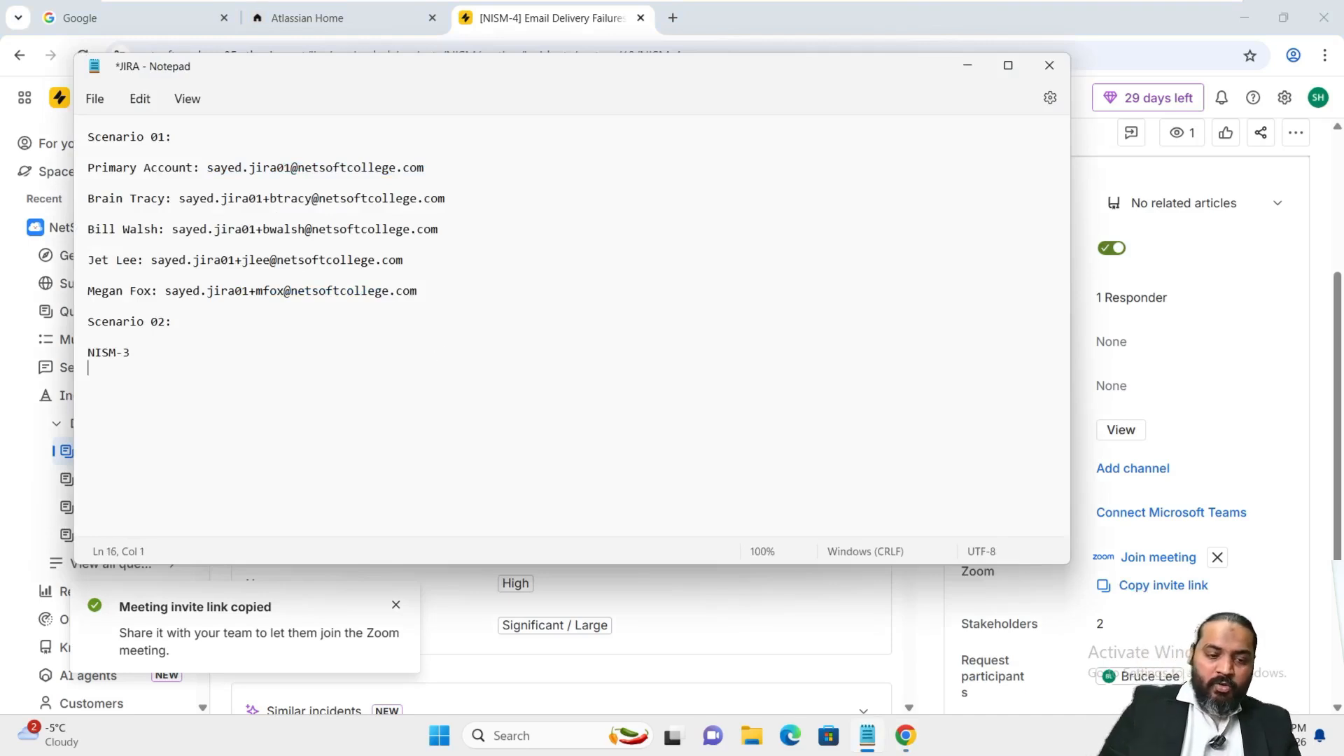
{"action": "type", "text": "Scenar"}
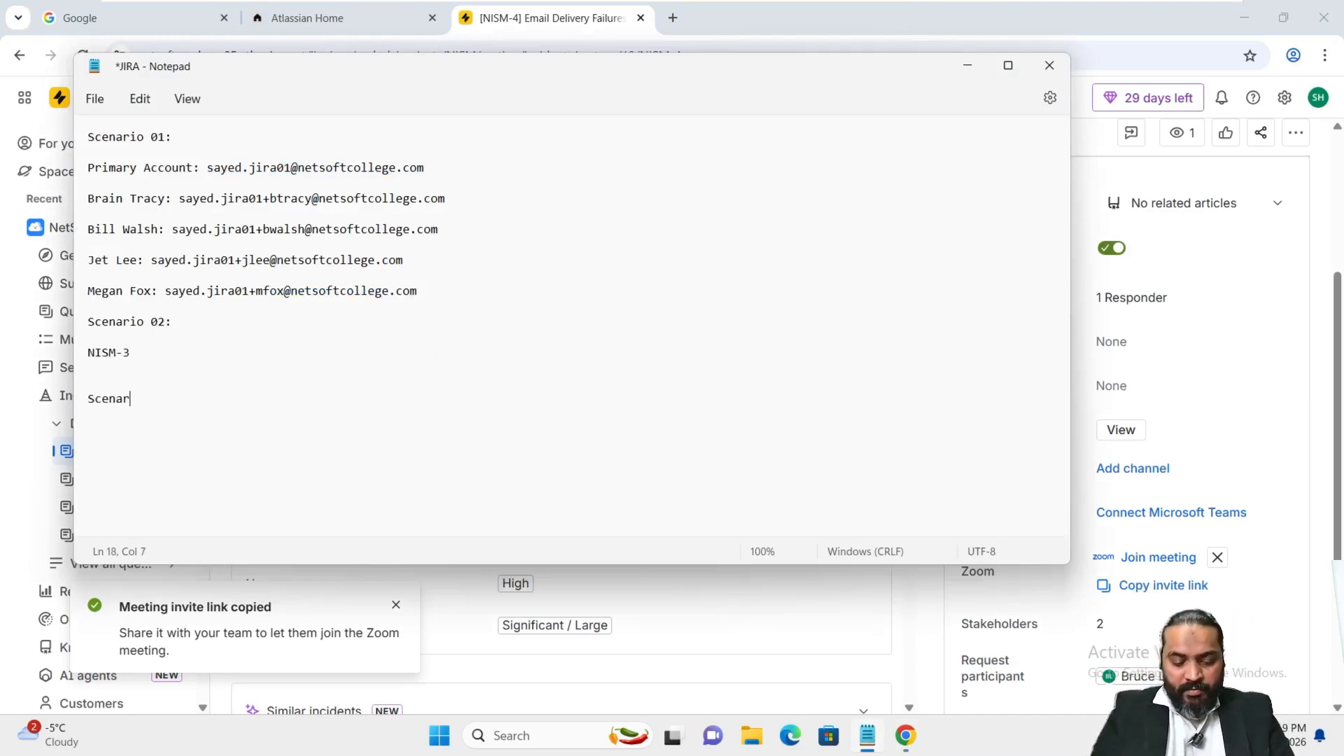
{"action": "type", "text": "io03:"}
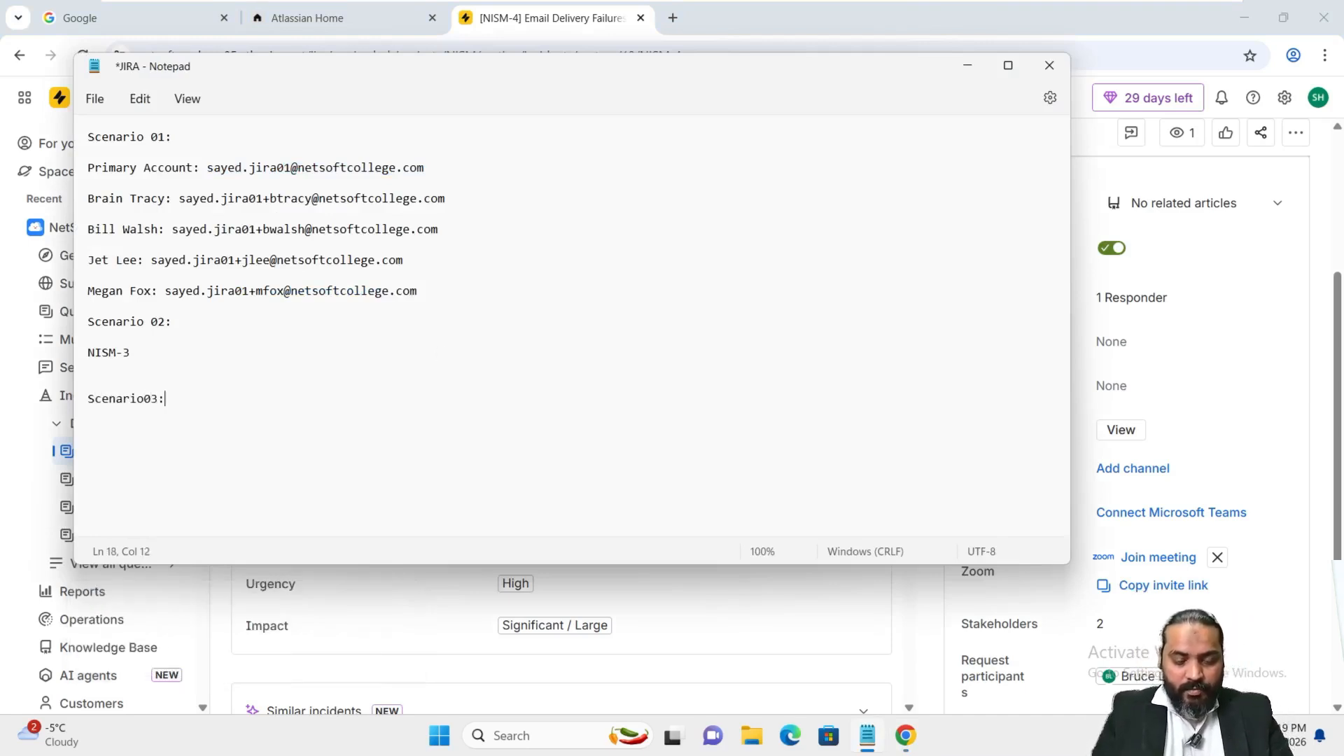
{"action": "key", "text": "Return"}
{"action": "key", "text": "Return"}
{"action": "key", "text": "Return"}
{"action": "key", "text": "ctrl+v"}
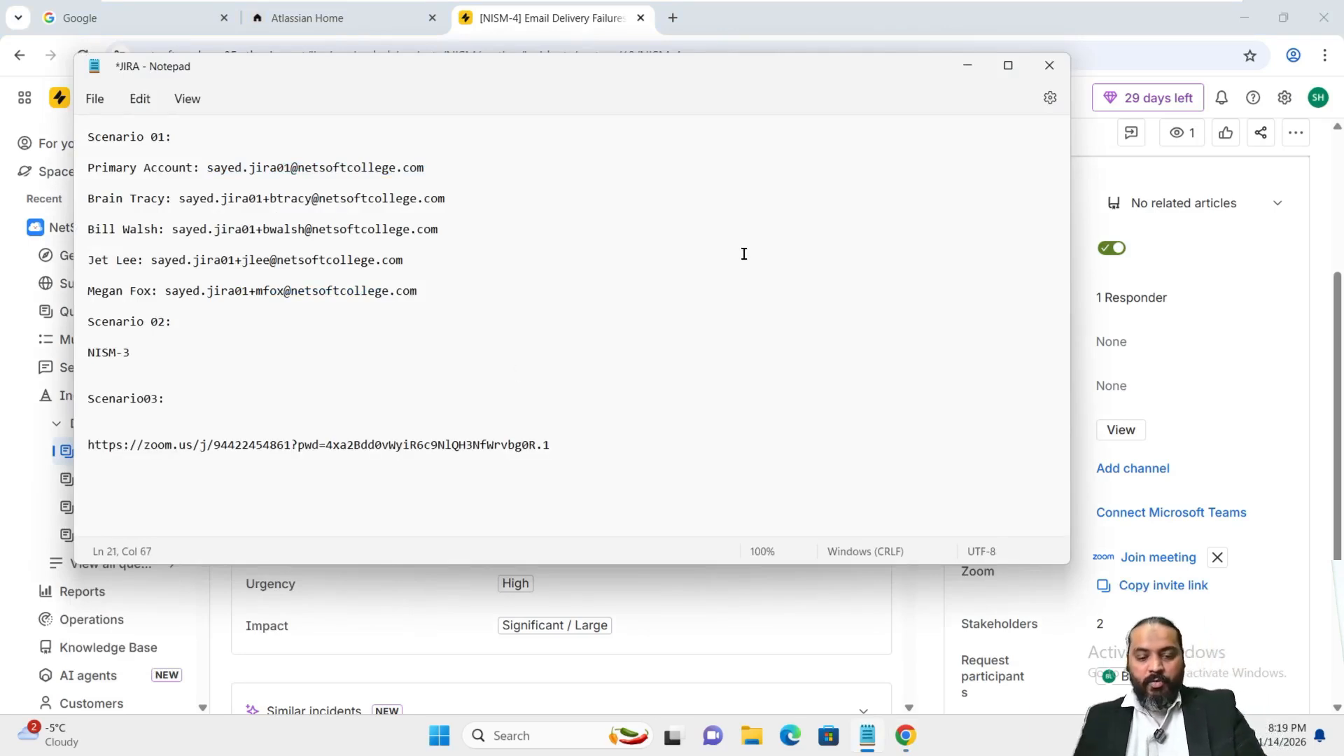
{"action": "key", "text": "Return"}
{"action": "key", "text": "Return"}
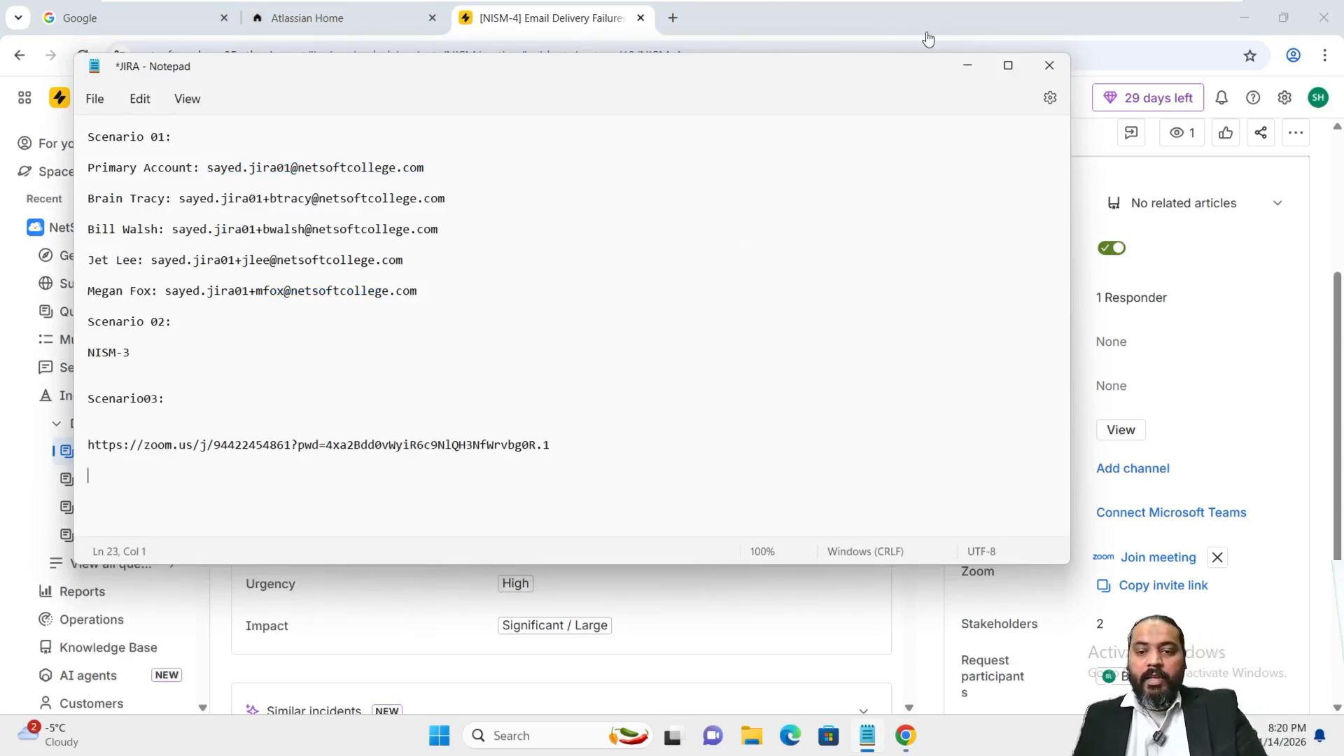
Email NISM-4's stakeholders 'Zoom Meeting Link:' followed by the pasted invite URL.
{"action": "left_click", "coordinate": [966, 70]}
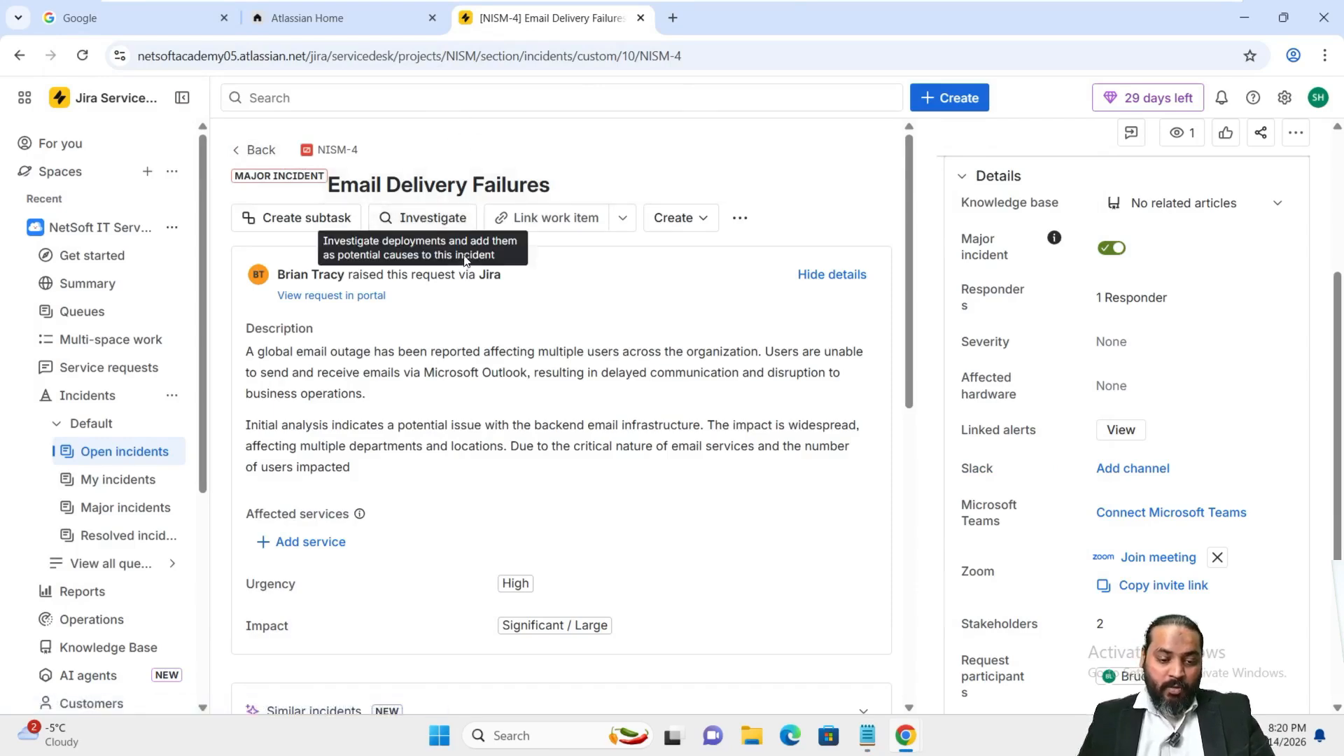
{"action": "scroll", "coordinate": [469, 308], "scroll_direction": "down", "scroll_amount": 6}
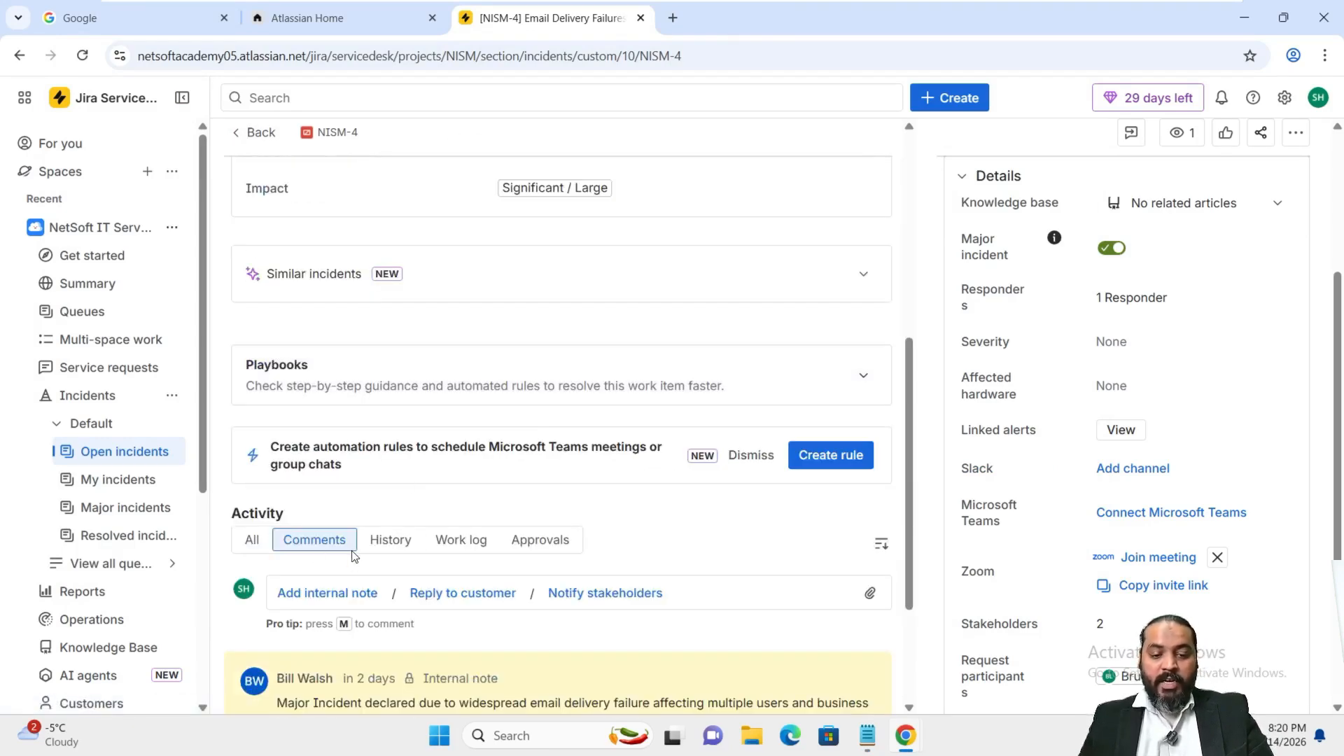
{"action": "left_click", "coordinate": [619, 594]}
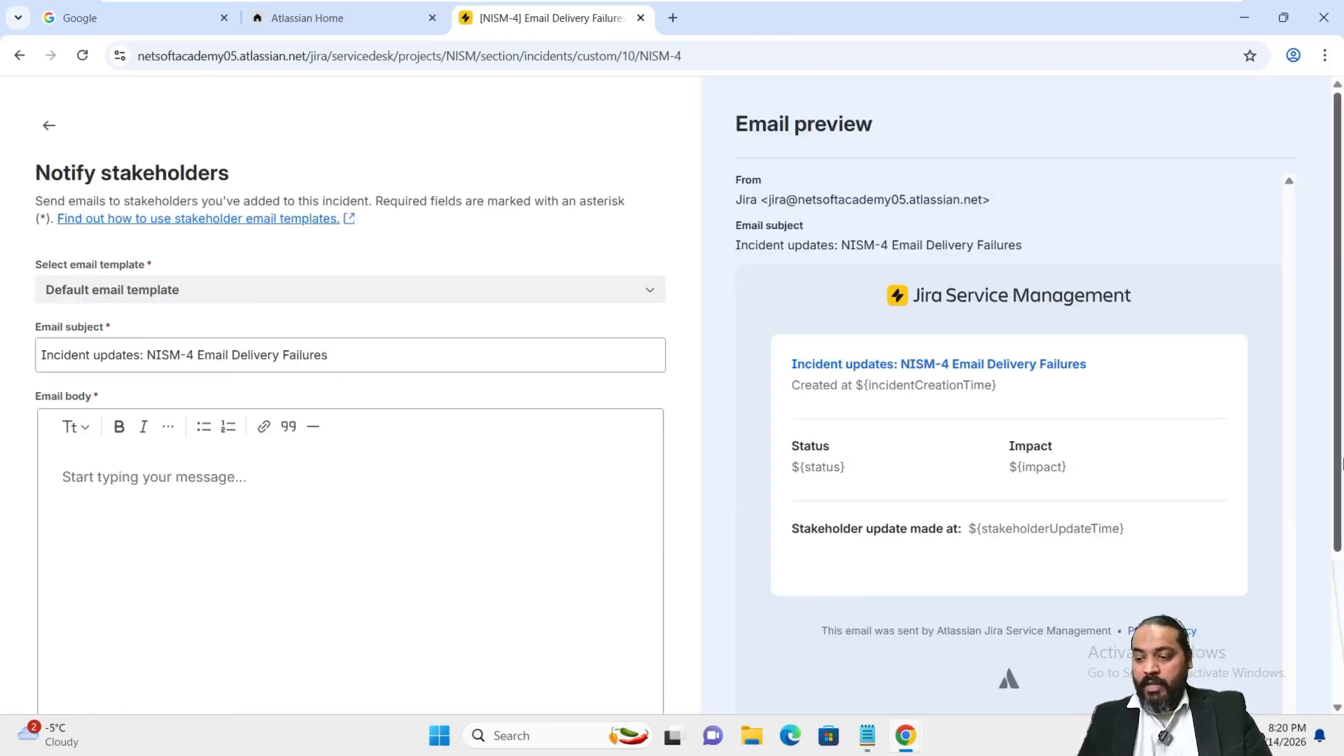
{"action": "left_click", "coordinate": [252, 470]}
{"action": "type", "text": "Zoo"}
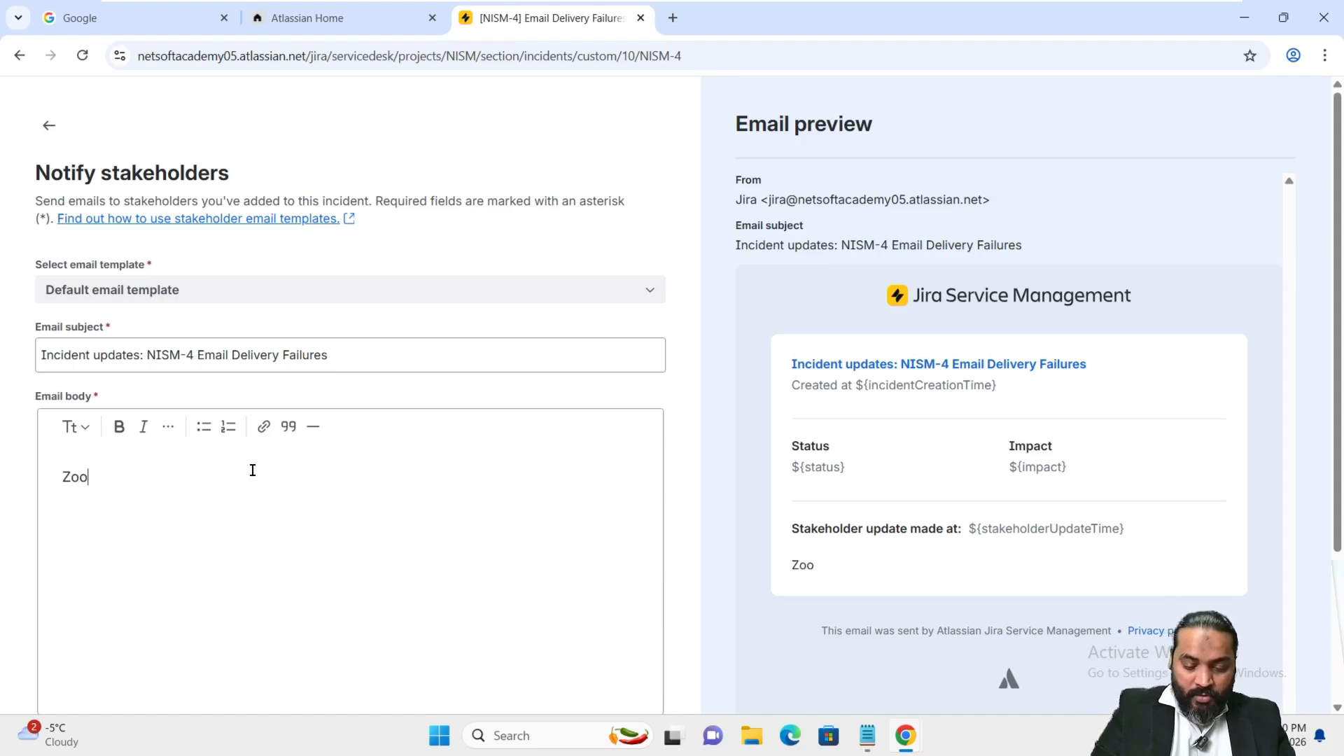
{"action": "type", "text": "m Me"}
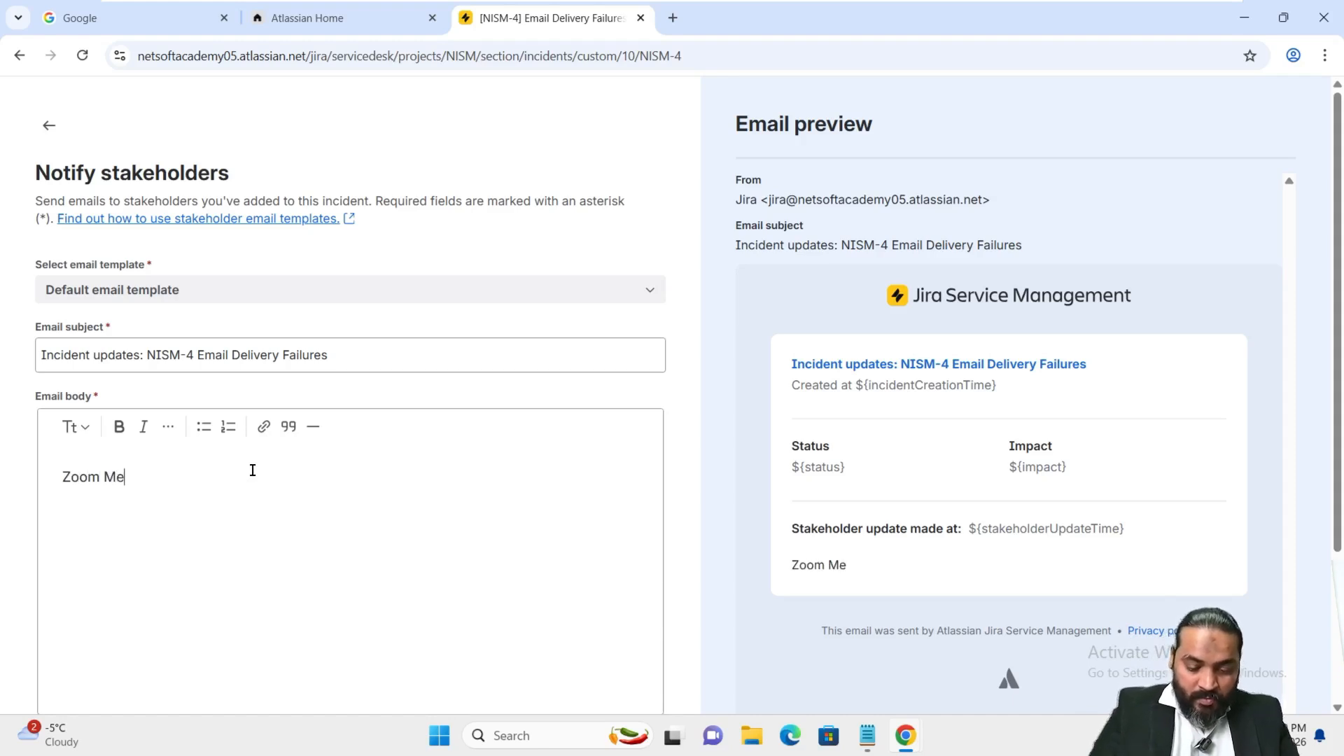
{"action": "type", "text": "eting Link:"}
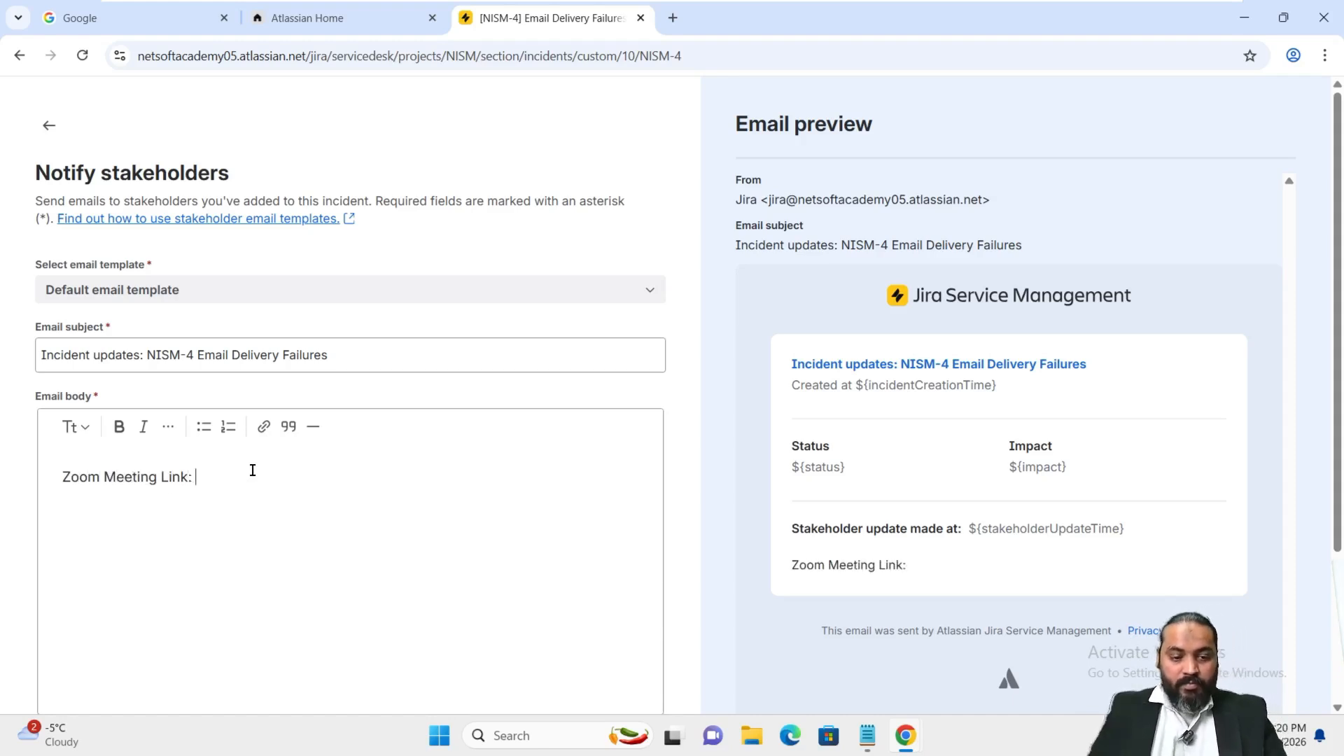
{"action": "key", "text": "ctrl+v"}
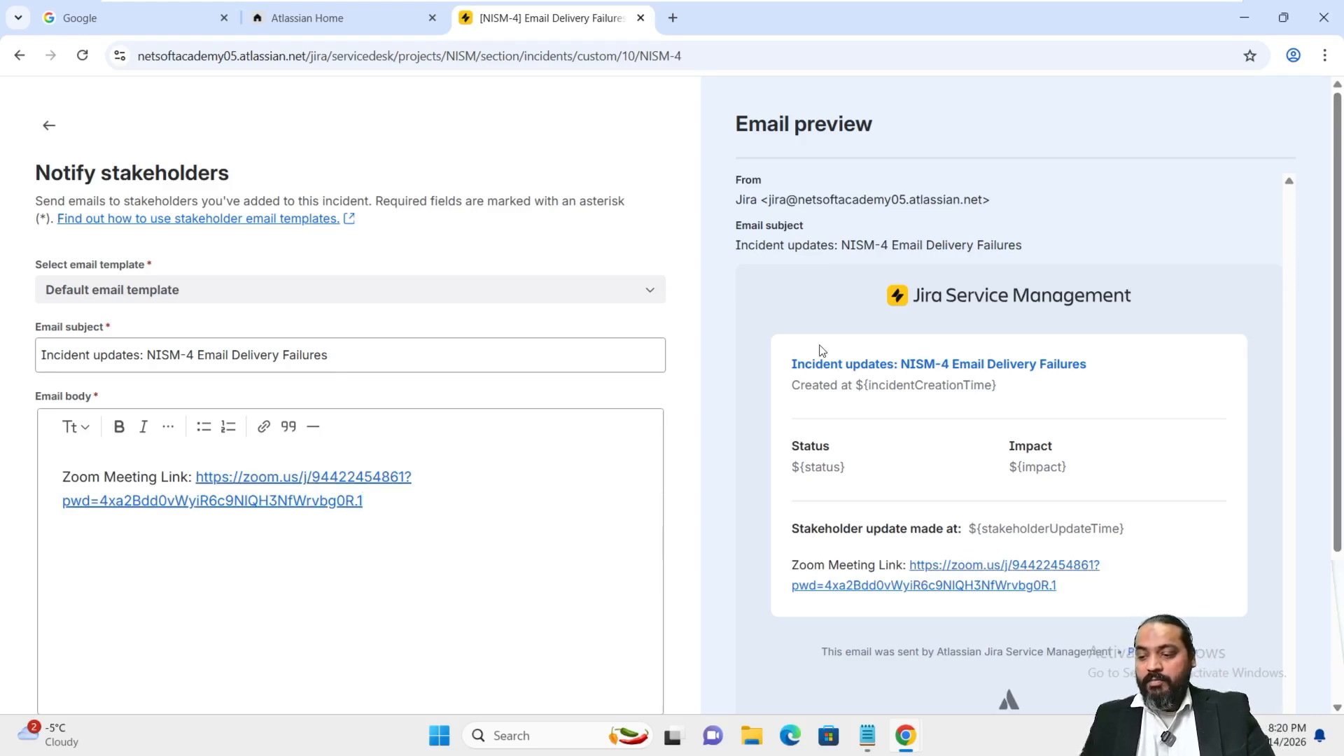
{"action": "key", "text": "Return"}
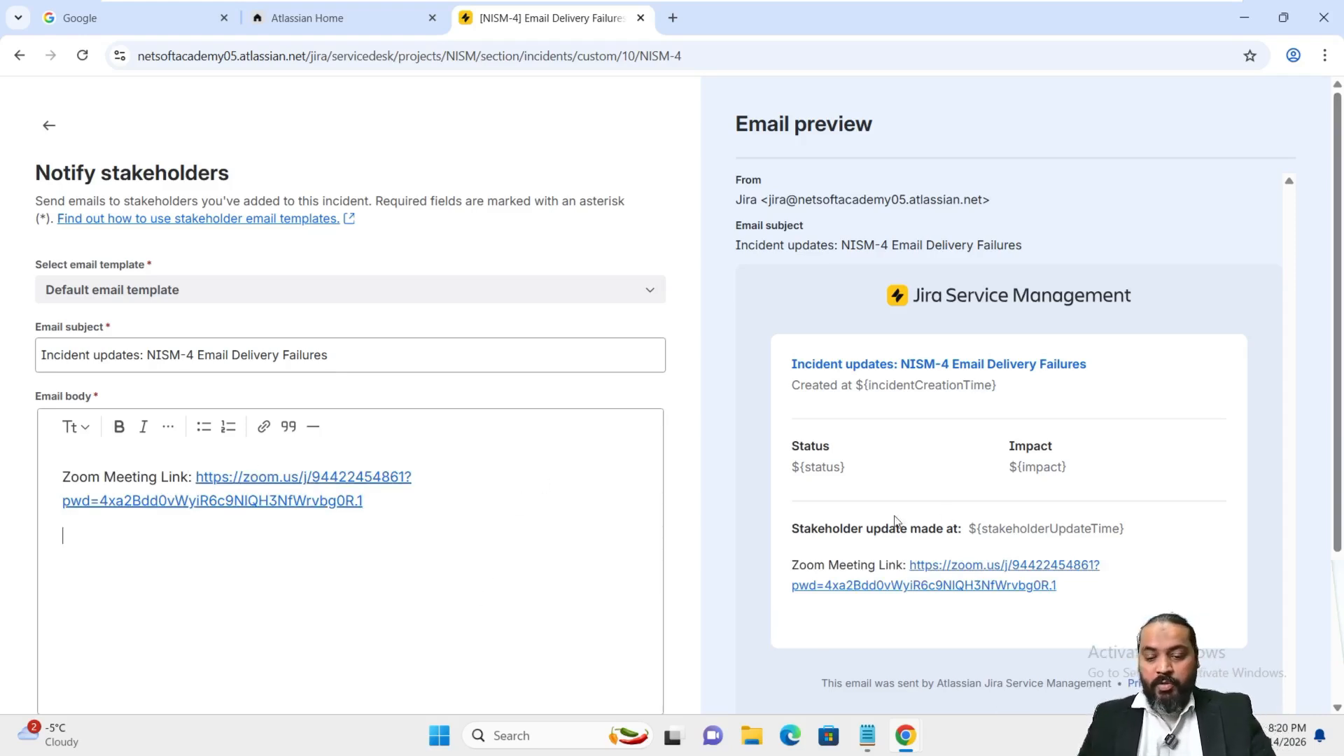
{"action": "scroll", "coordinate": [630, 587], "scroll_direction": "down", "scroll_amount": 3}
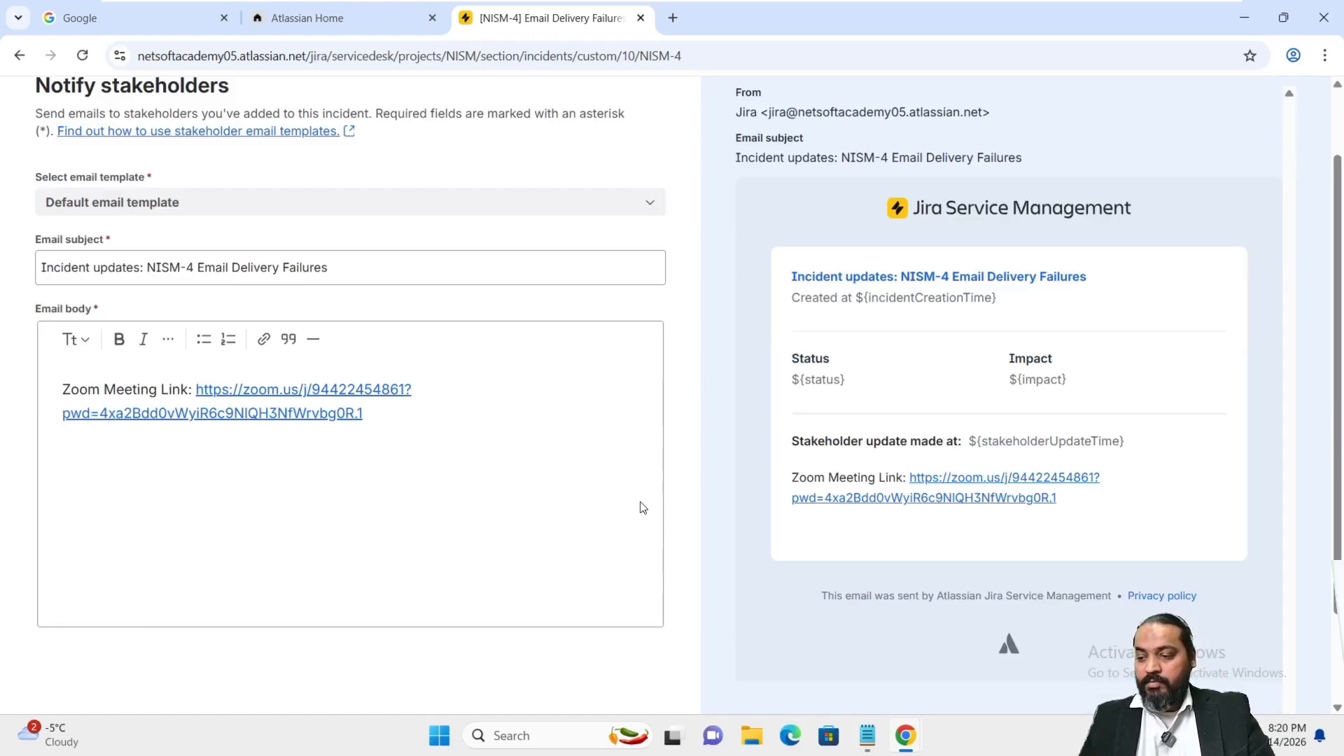
{"action": "scroll", "coordinate": [627, 444], "scroll_direction": "down", "scroll_amount": 1}
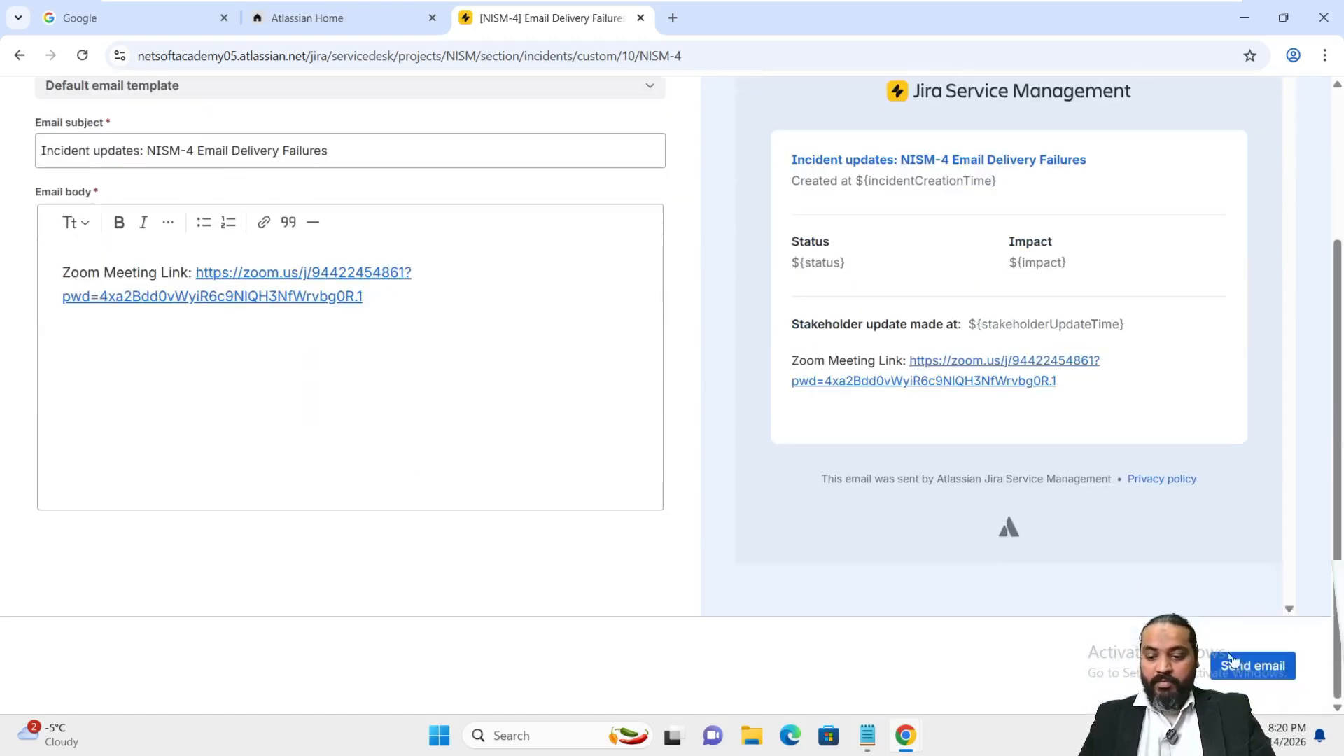
{"action": "left_click", "coordinate": [1253, 667]}
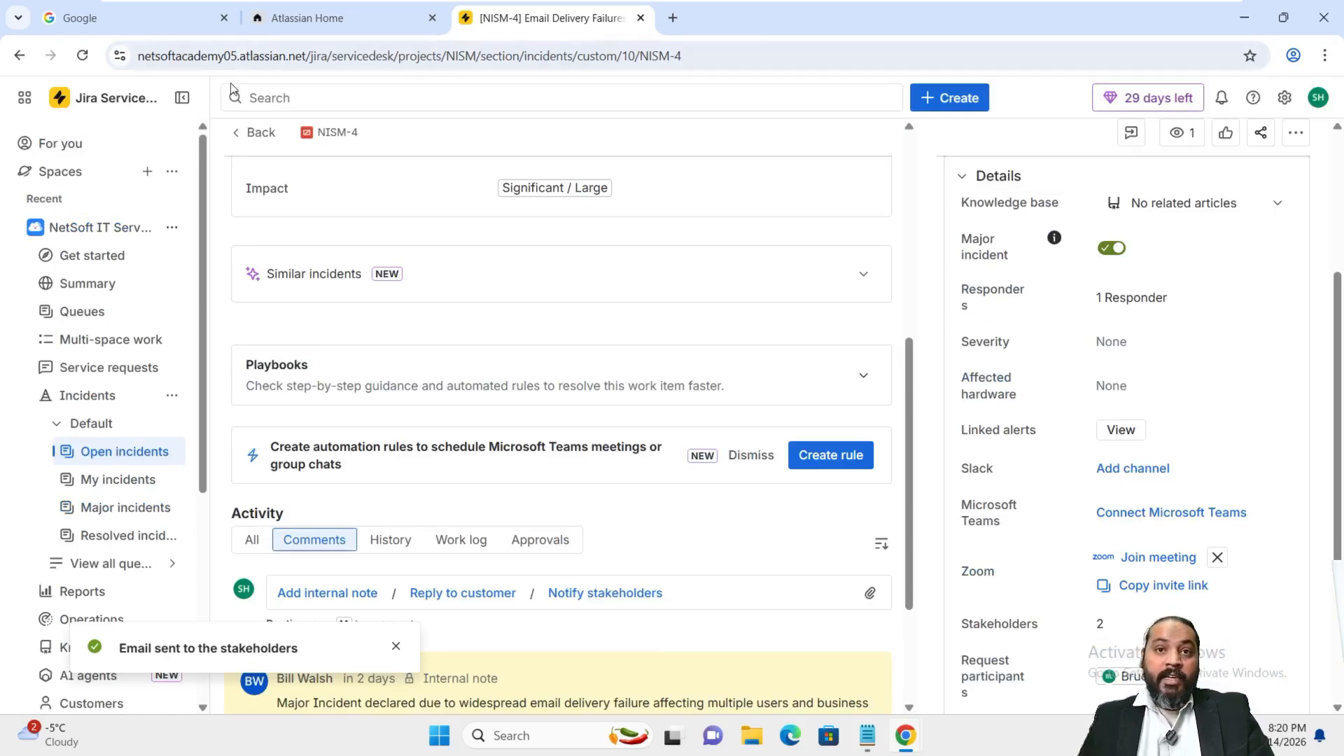
Post an internal note on NISM-4 reading 'Zoom meeting link:' plus the pasted invite URL.
{"action": "left_click", "coordinate": [302, 597]}
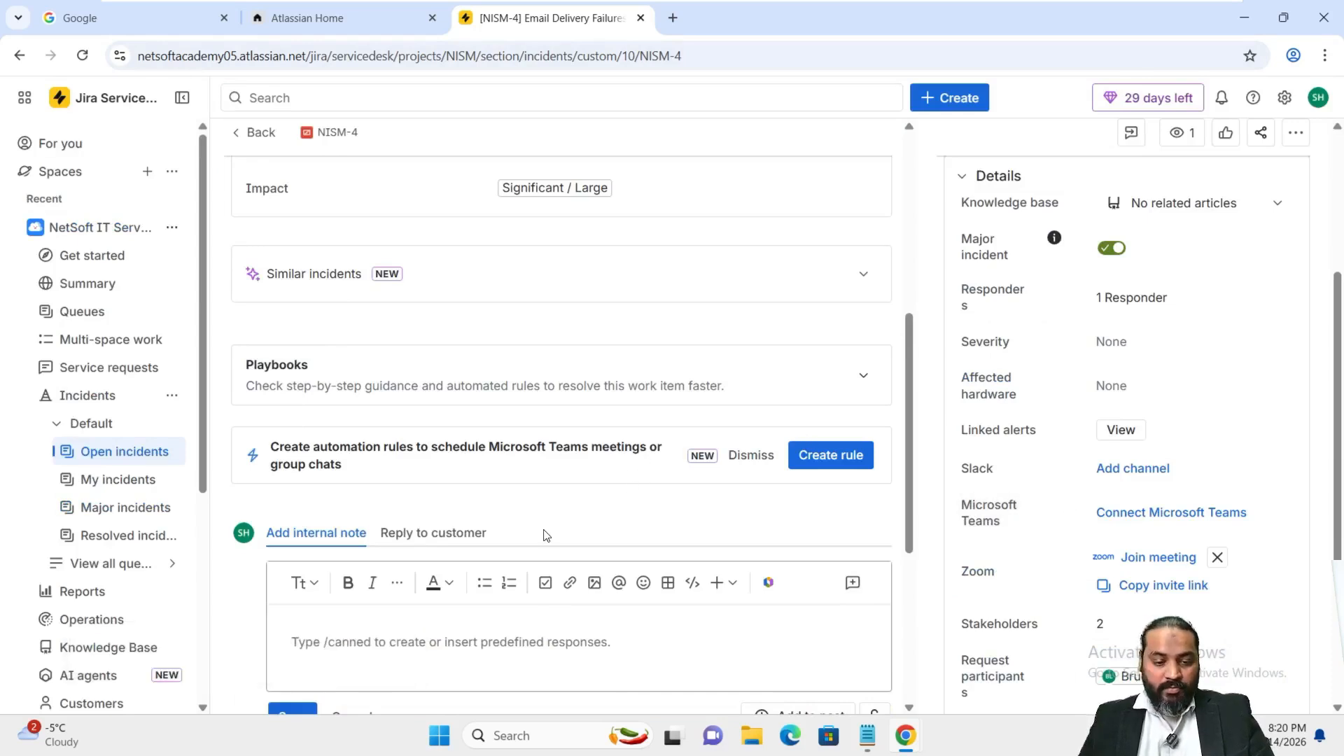
{"action": "scroll", "coordinate": [435, 543], "scroll_direction": "down", "scroll_amount": 2}
{"action": "type", "text": "PLea"}
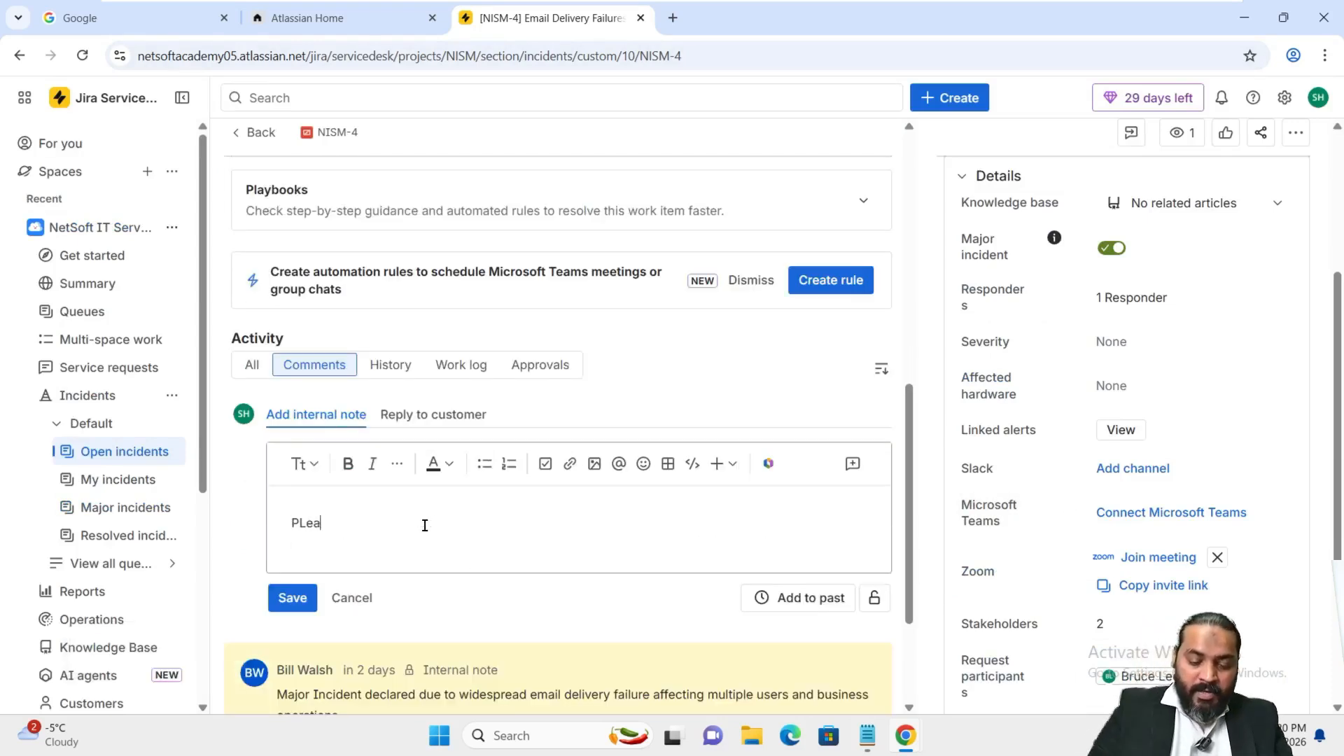
{"action": "type", "text": "se join the"}
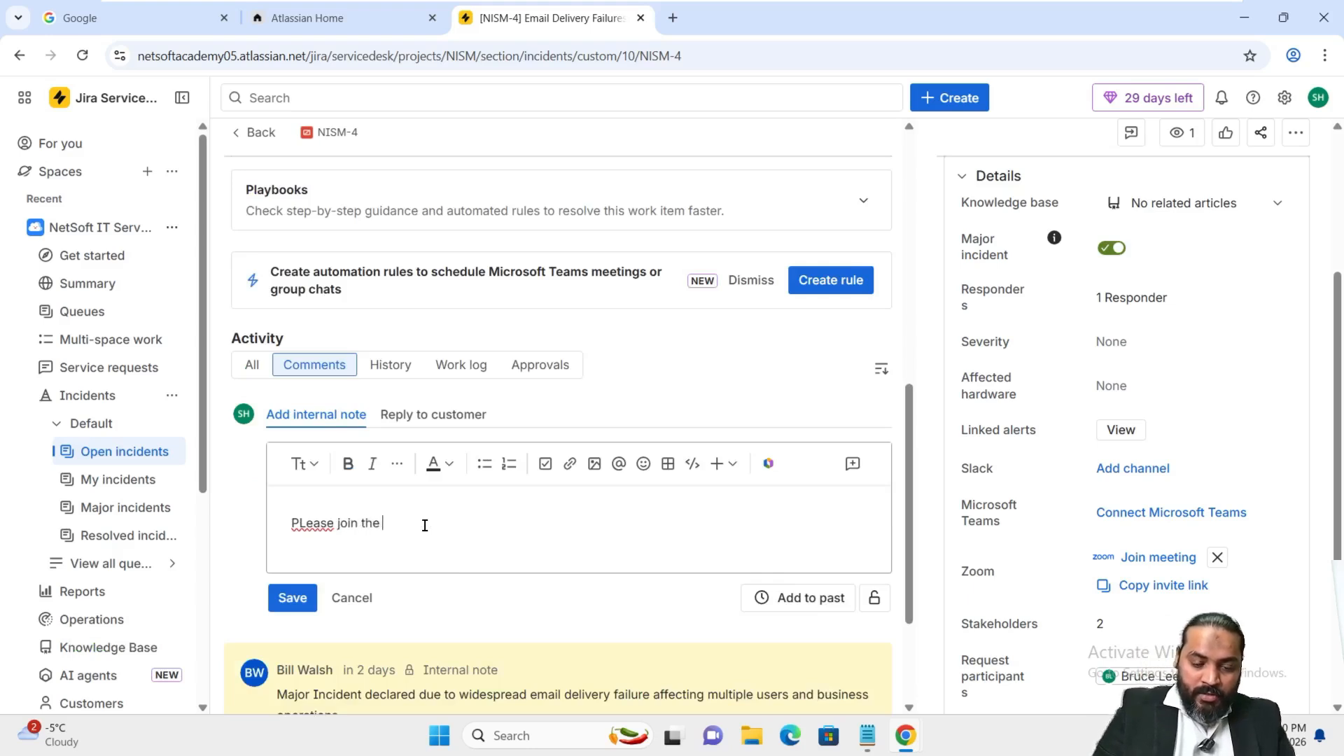
{"action": "key", "text": "BackSpace"}
{"action": "key", "text": "BackSpace"}
{"action": "key", "text": "BackSpace"}
{"action": "key", "text": "BackSpace"}
{"action": "key", "text": "BackSpace"}
{"action": "key", "text": "BackSpace"}
{"action": "key", "text": "BackSpace"}
{"action": "key", "text": "BackSpace"}
{"action": "key", "text": "BackSpace"}
{"action": "key", "text": "BackSpace"}
{"action": "key", "text": "BackSpace"}
{"action": "key", "text": "BackSpace"}
{"action": "key", "text": "BackSpace"}
{"action": "key", "text": "BackSpace"}
{"action": "key", "text": "BackSpace"}
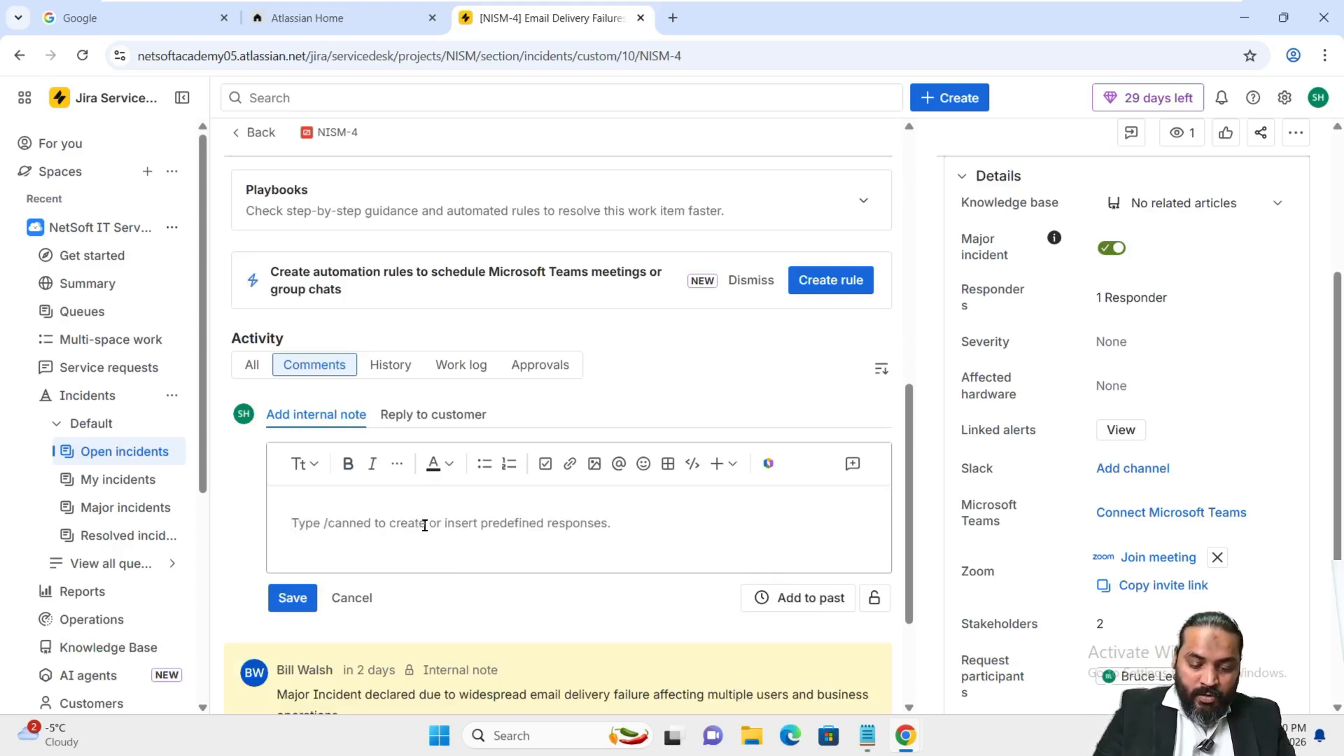
{"action": "type", "text": "Zoom m"}
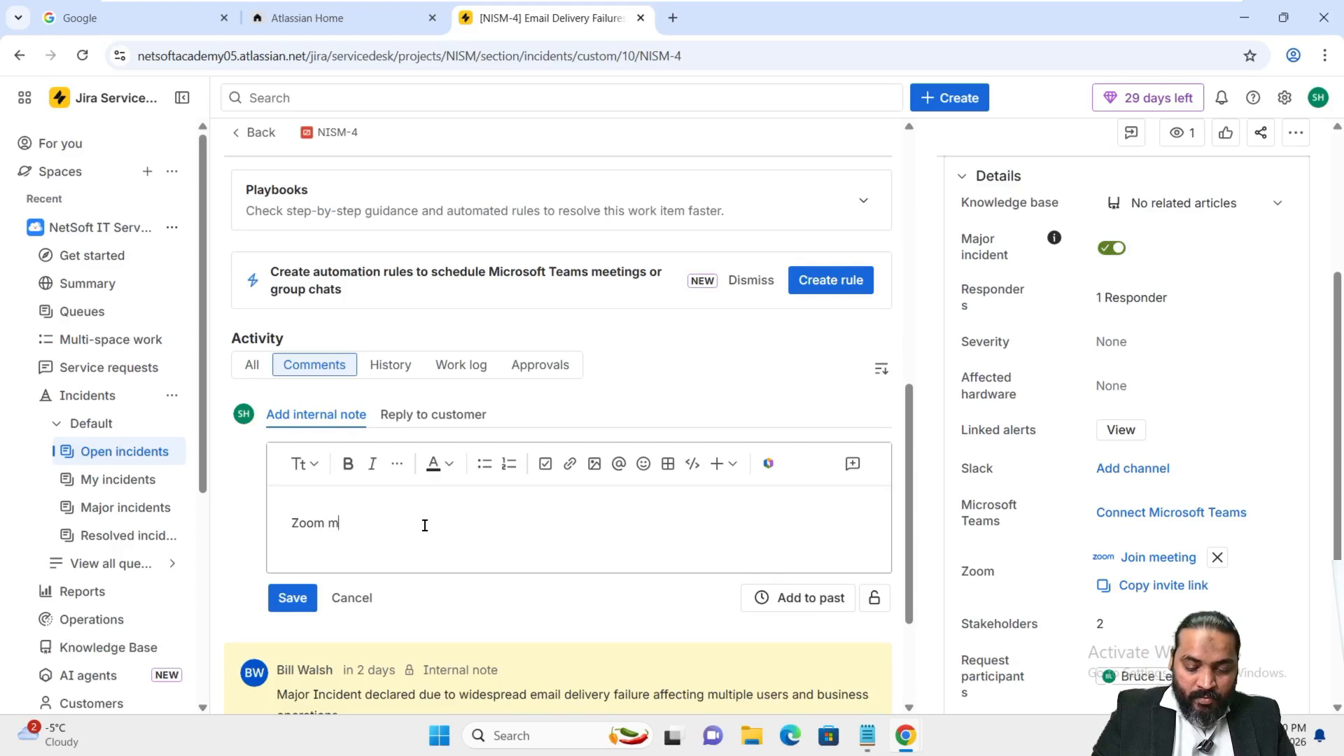
{"action": "type", "text": "eeting"}
{"action": "type", "text": "link:"}
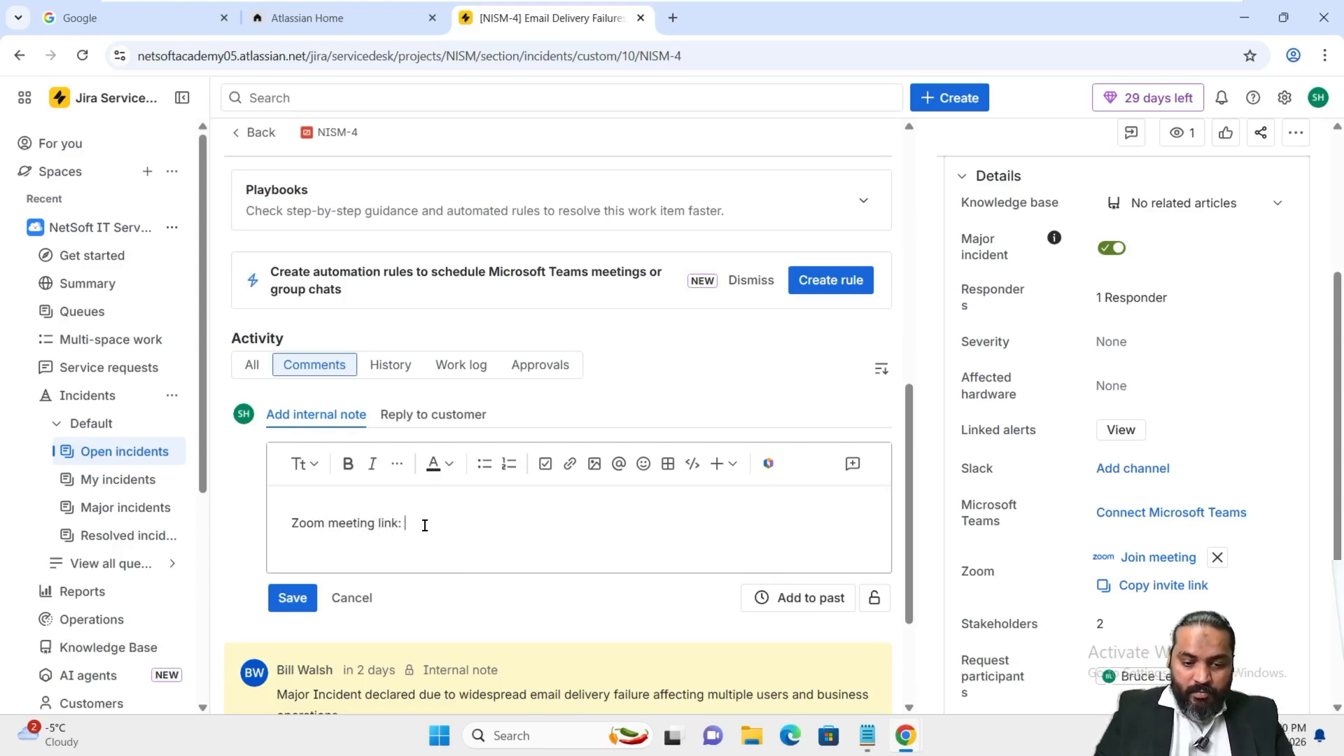
{"action": "key", "text": "ctrl+v"}
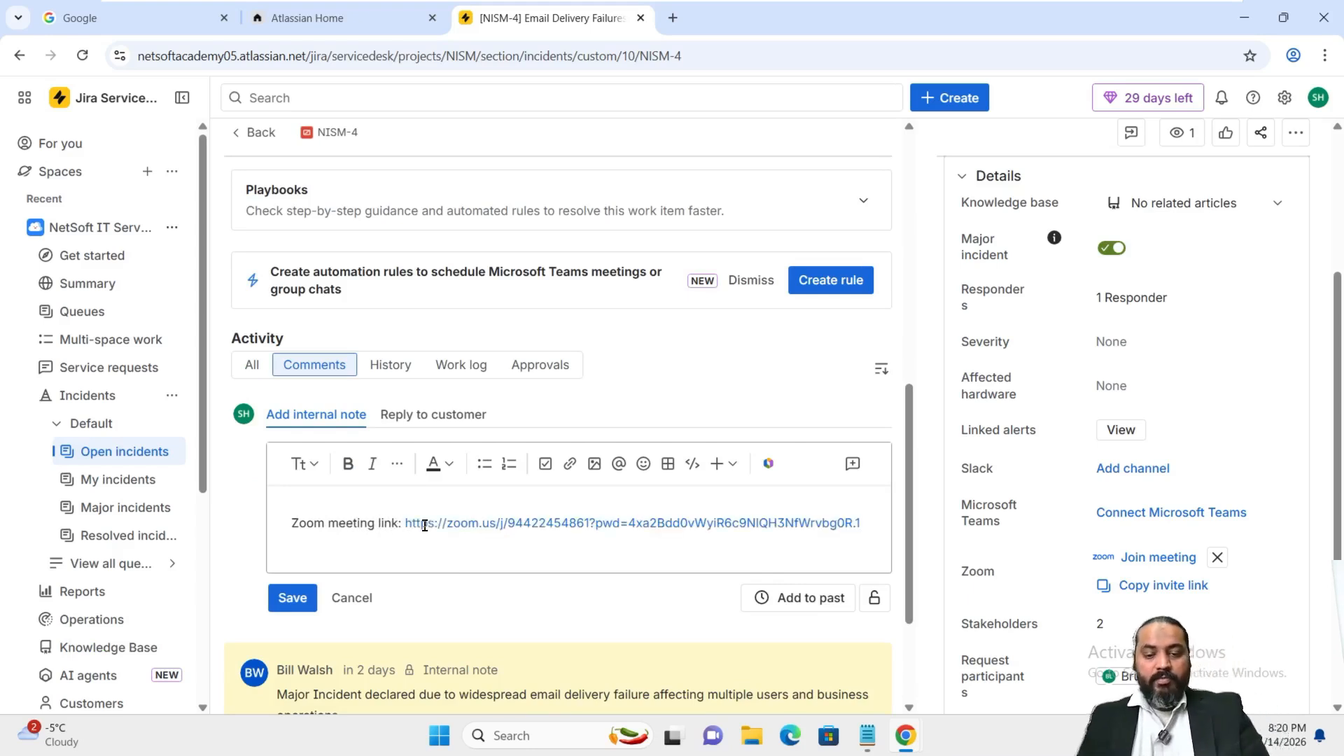
{"action": "left_click", "coordinate": [290, 599]}
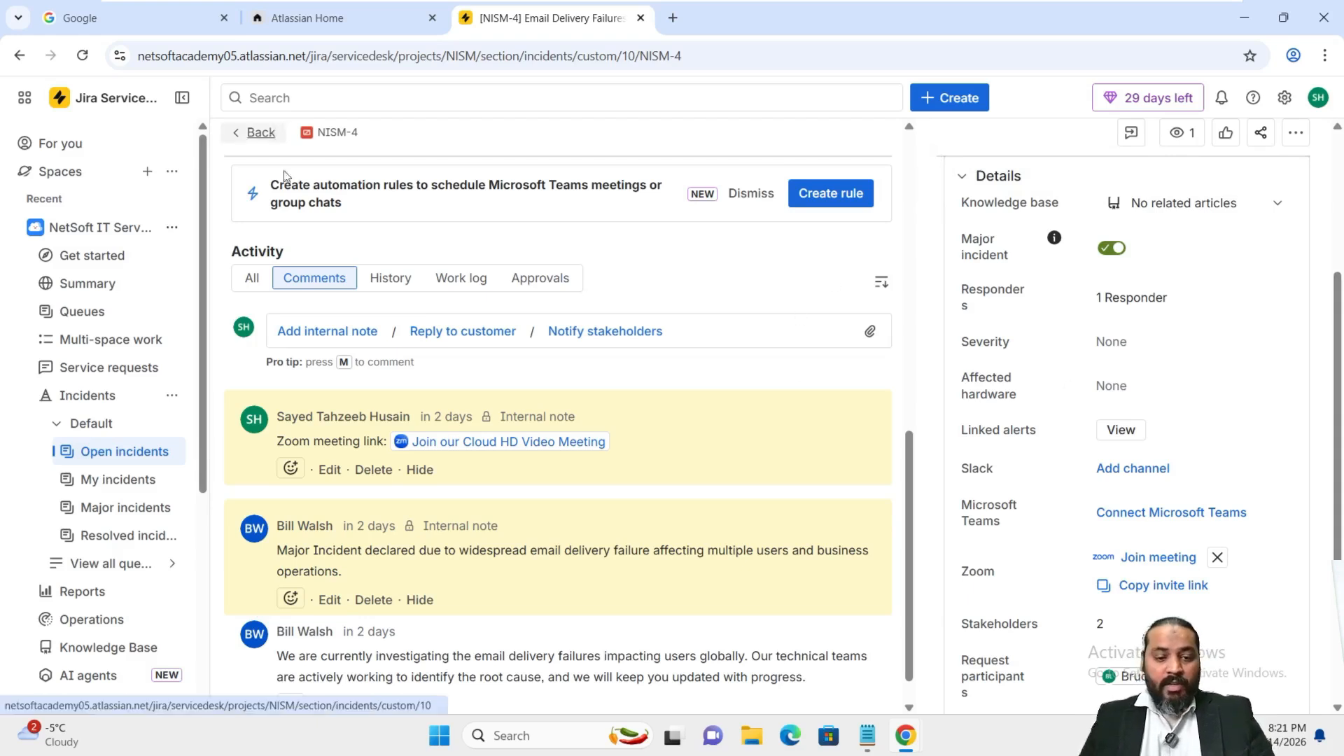
Send stakeholders an email starting 'Meeting update:' with the Exchange root-cause and restart-in-progress text.
{"action": "left_click", "coordinate": [568, 333]}
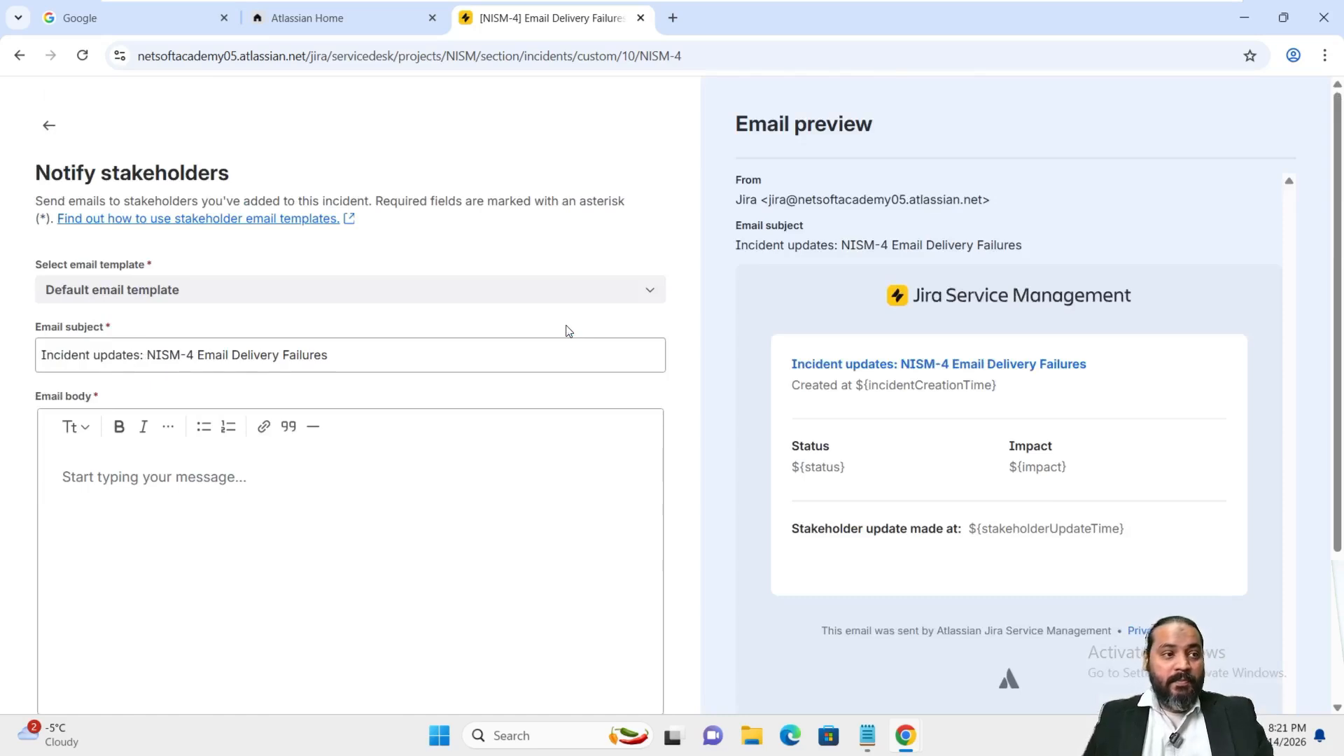
{"action": "left_click", "coordinate": [220, 482]}
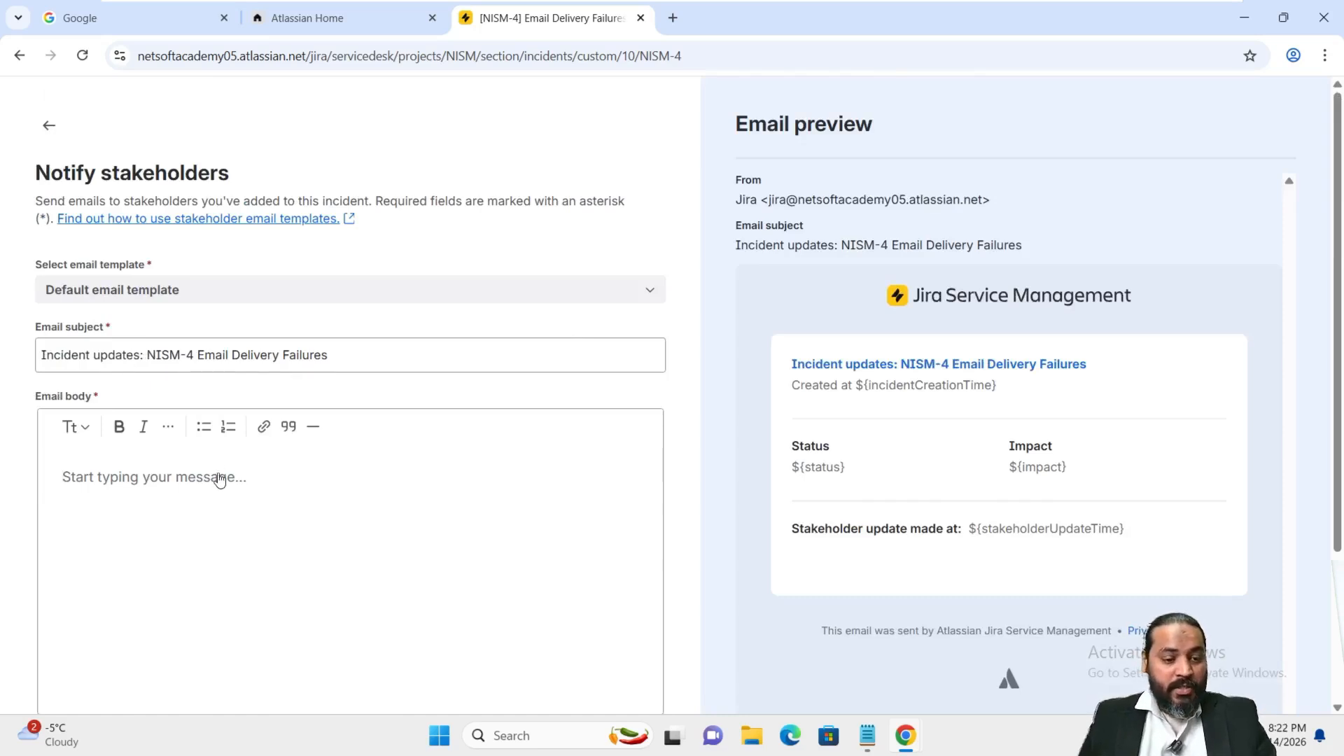
{"action": "type", "text": "Microsoft Exchange servers identified as the root cause. Exchange service restart is currently in progress to restore email delivery functionality."}
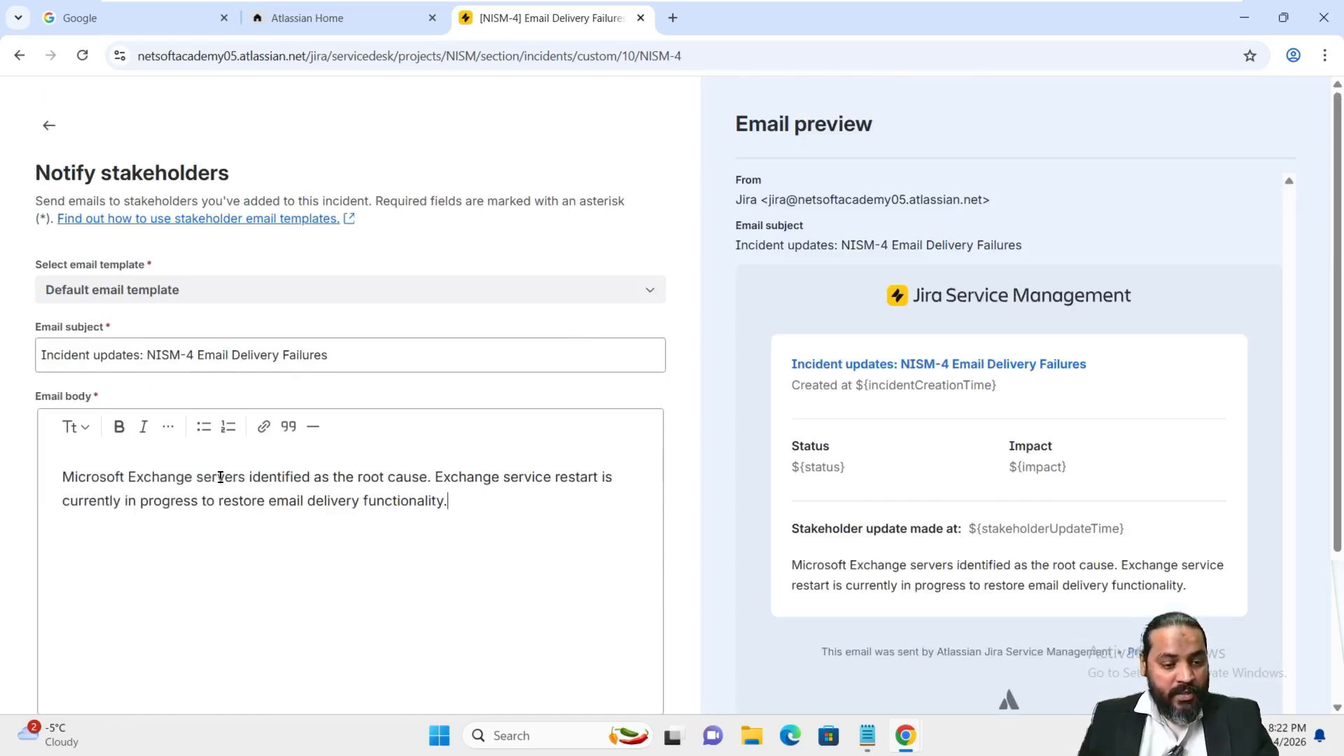
{"action": "left_click", "coordinate": [65, 483]}
{"action": "type", "text": "Meeting"}
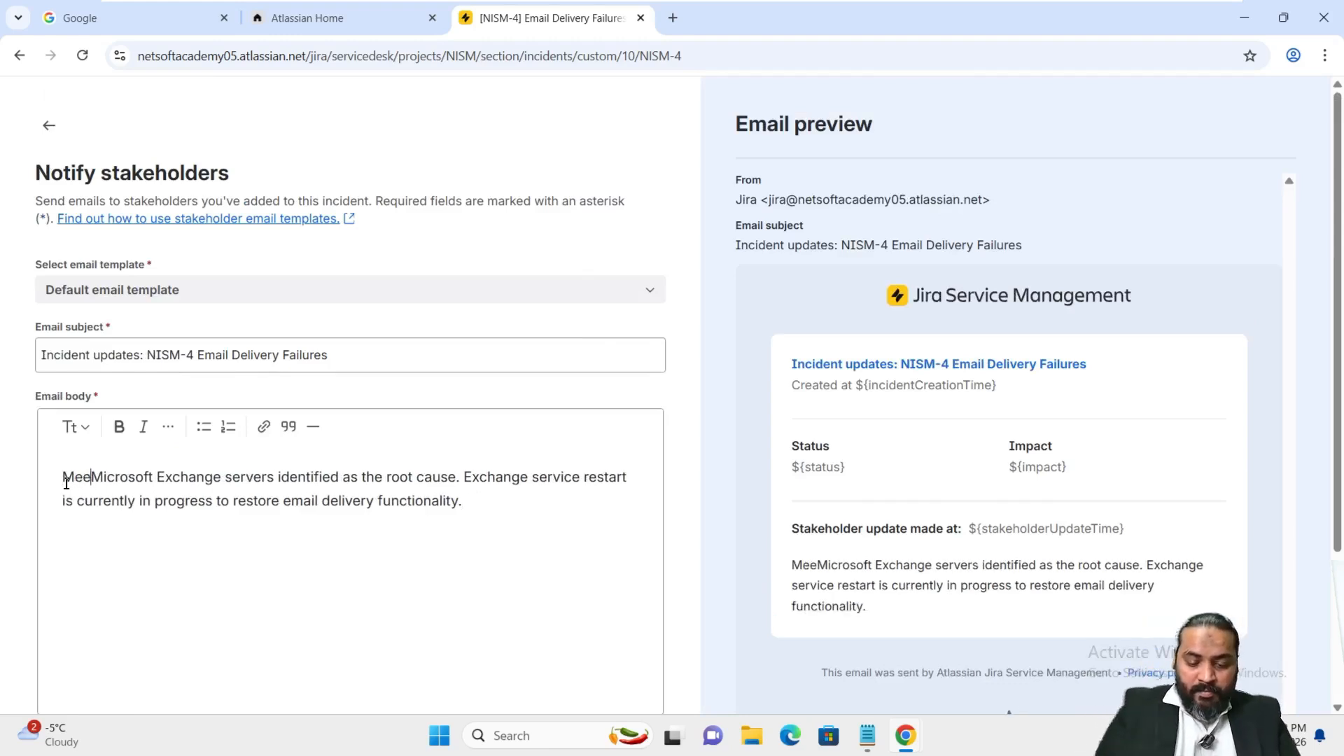
{"action": "type", "text": " update"}
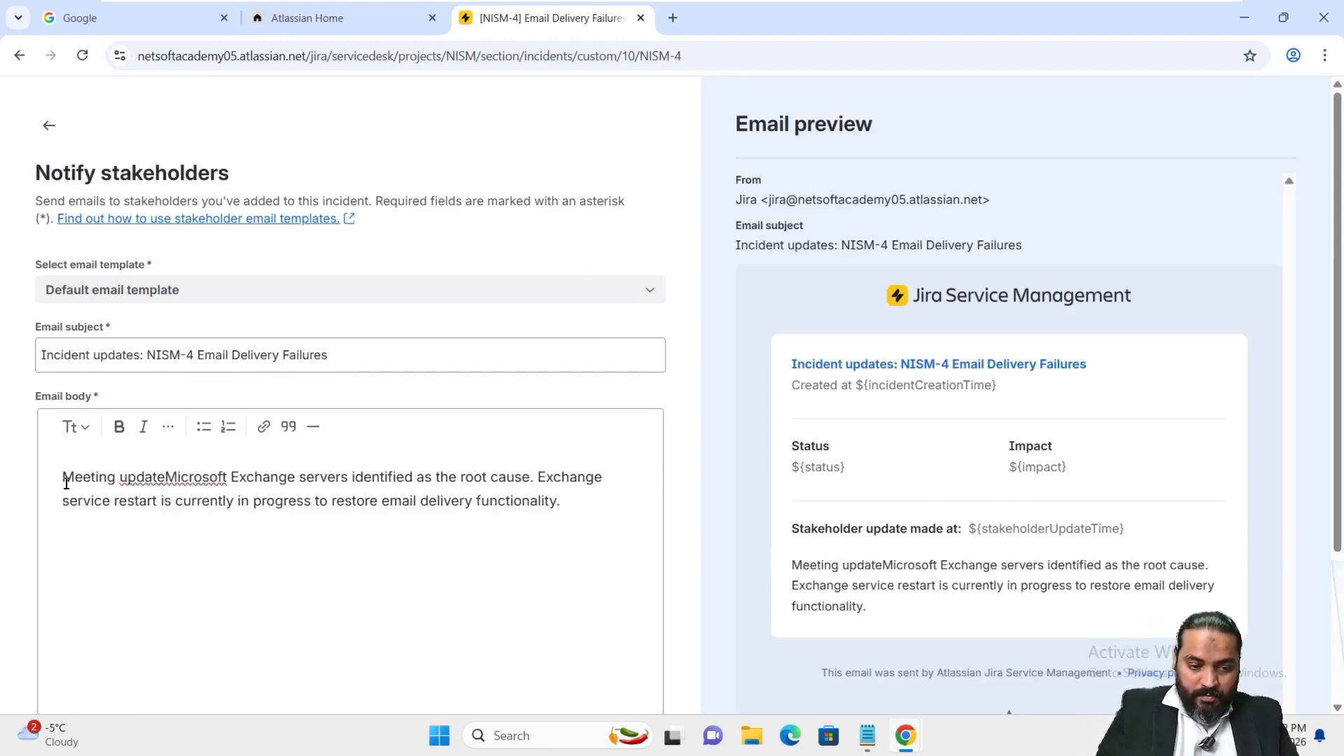
{"action": "type", "text": ":"}
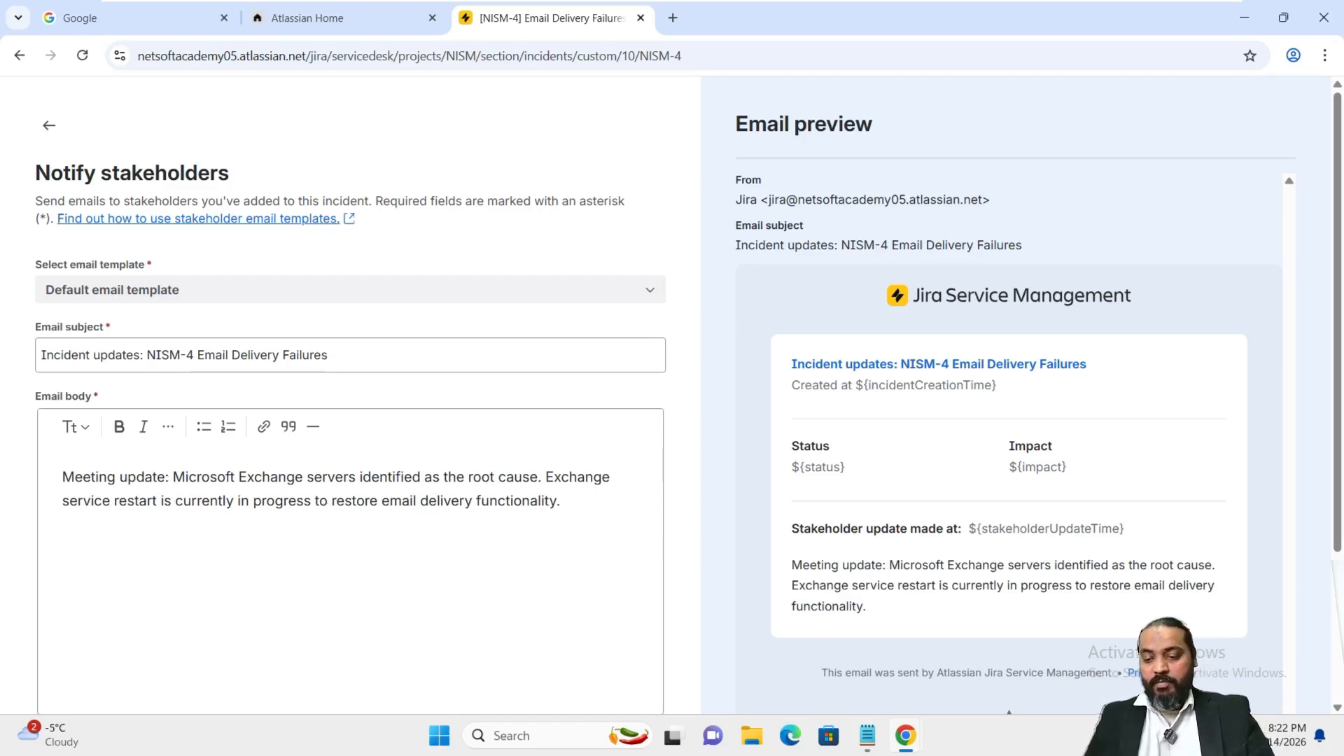
{"action": "scroll", "coordinate": [876, 595], "scroll_direction": "down", "scroll_amount": 3}
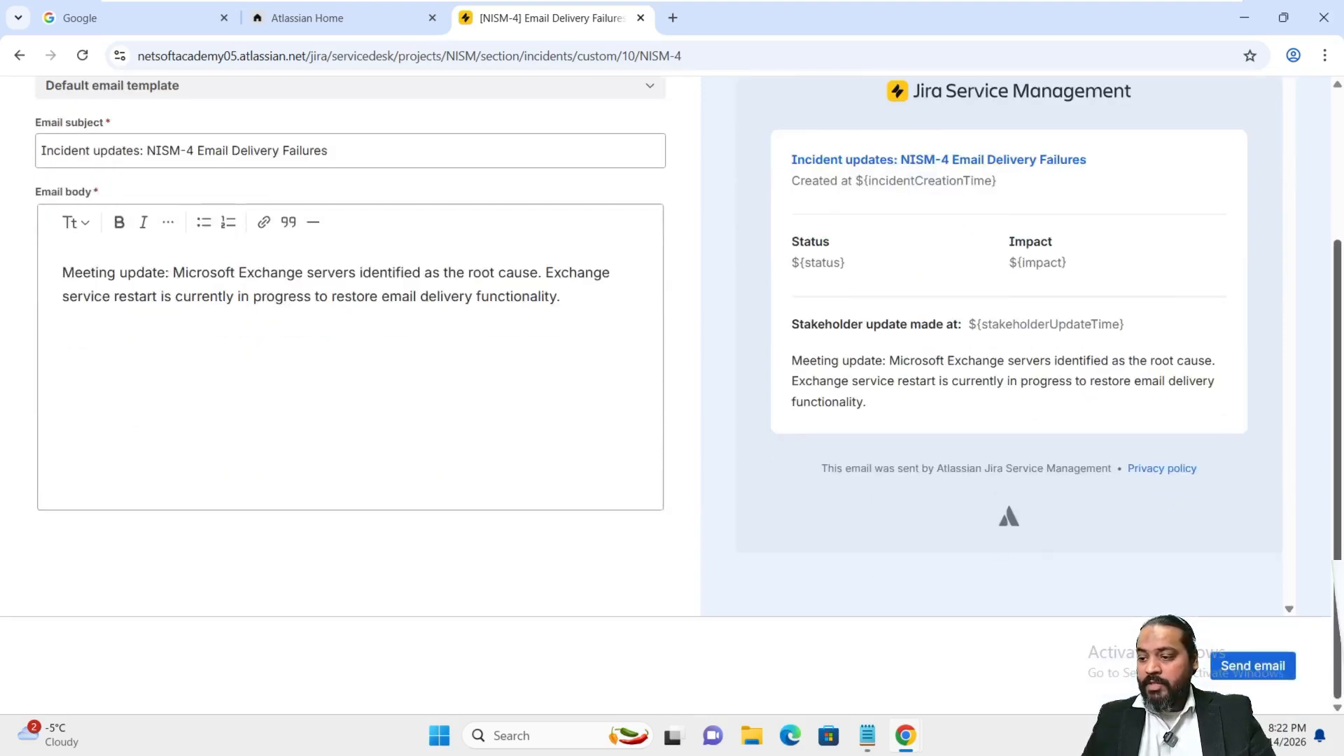
{"action": "left_click", "coordinate": [1256, 666]}
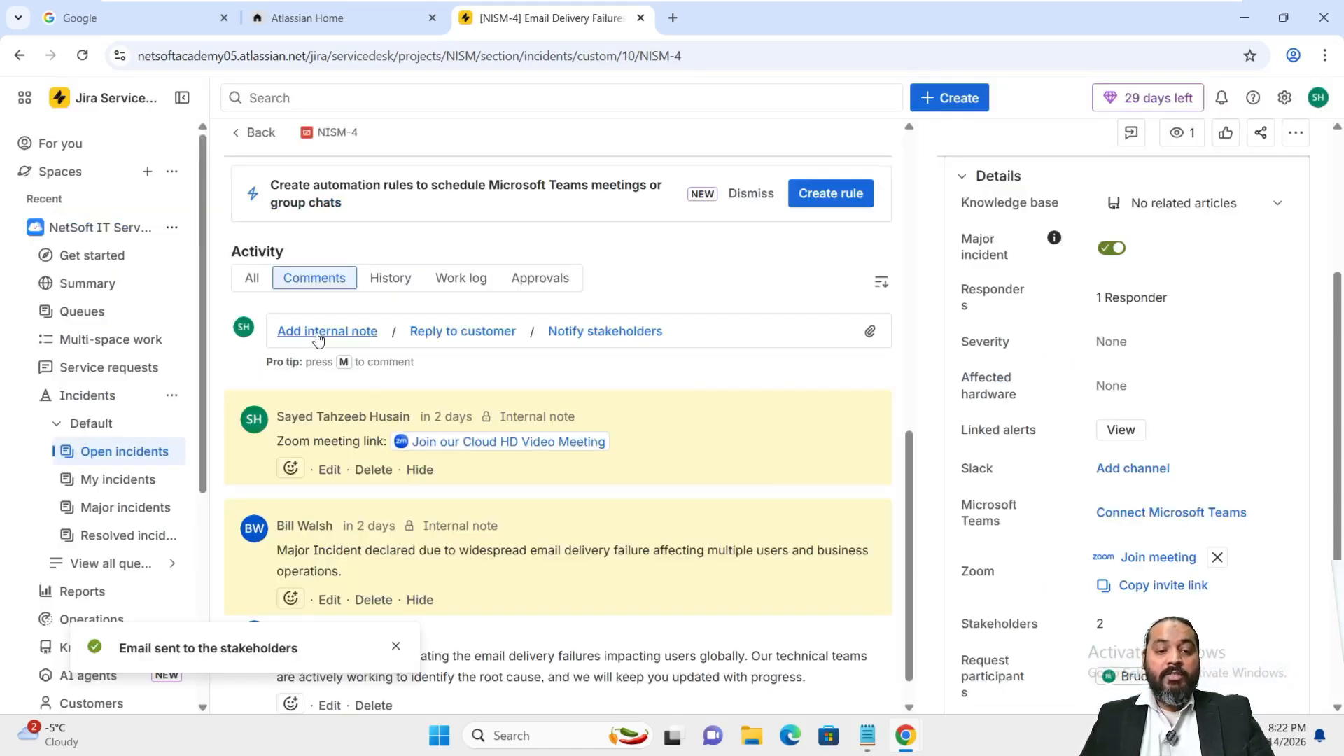
Add internal note 'Exchange service restart is currently in progress to restore email delivery functionality.'.
{"action": "left_click", "coordinate": [317, 332]}
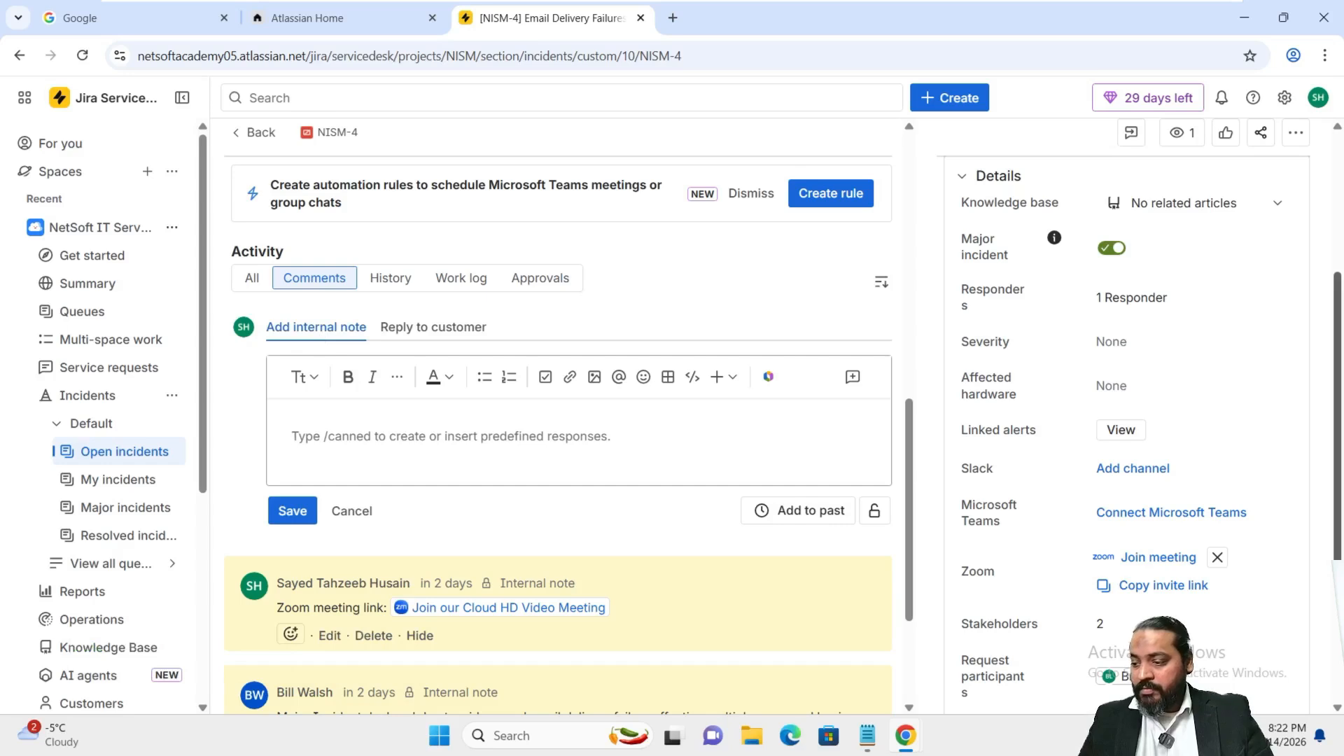
{"action": "left_click", "coordinate": [413, 434]}
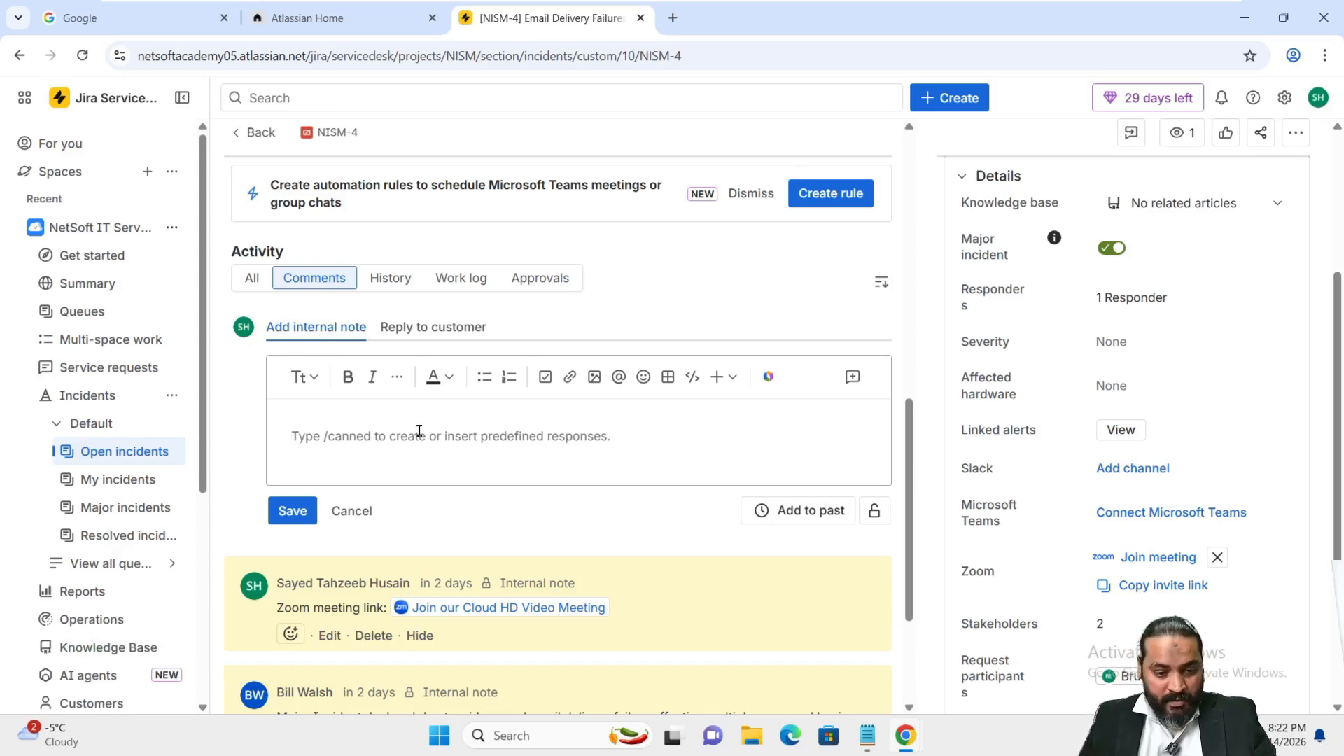
{"action": "type", "text": "Microsoft Exchange servers identified as the root cause. Exchange service restart is currently in progress to restore email delivery functionality."}
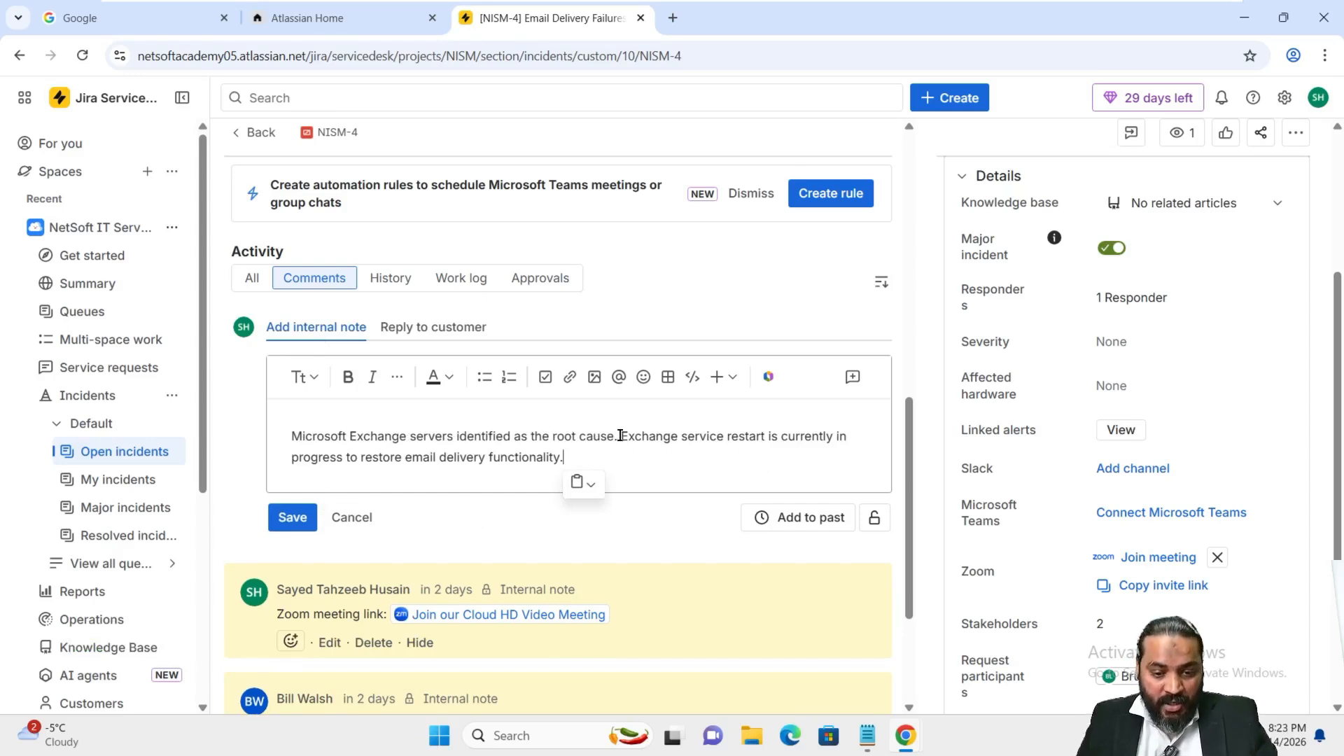
{"action": "left_click_drag", "start_coordinate": [619, 435], "coordinate": [237, 446]}
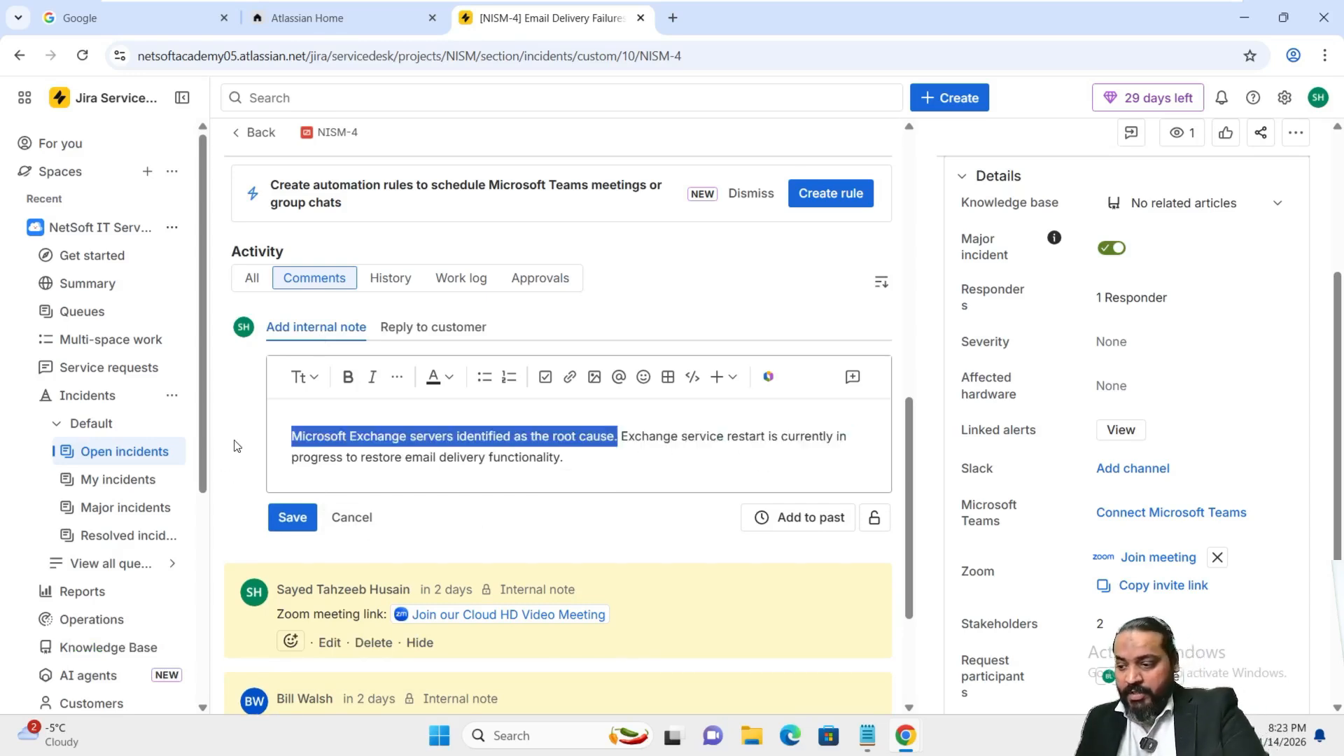
{"action": "key", "text": "BackSpace"}
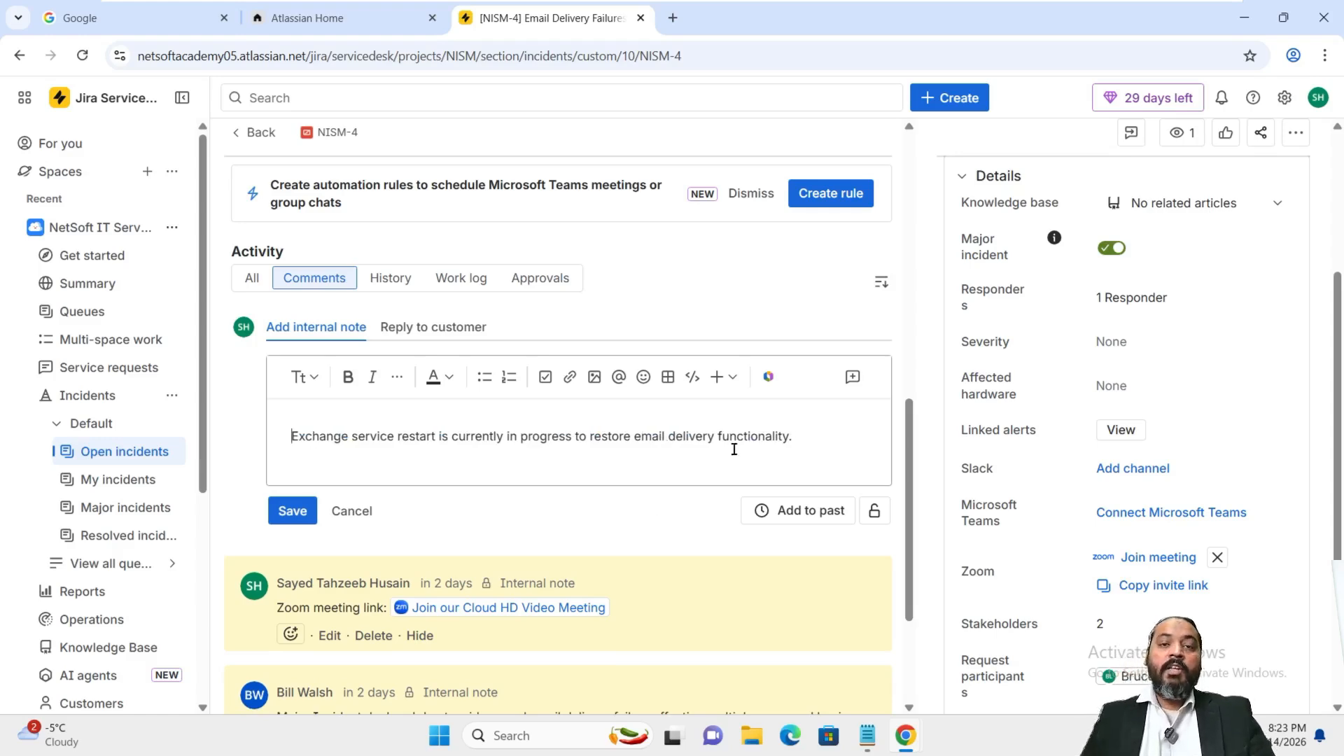
{"action": "left_click", "coordinate": [293, 510]}
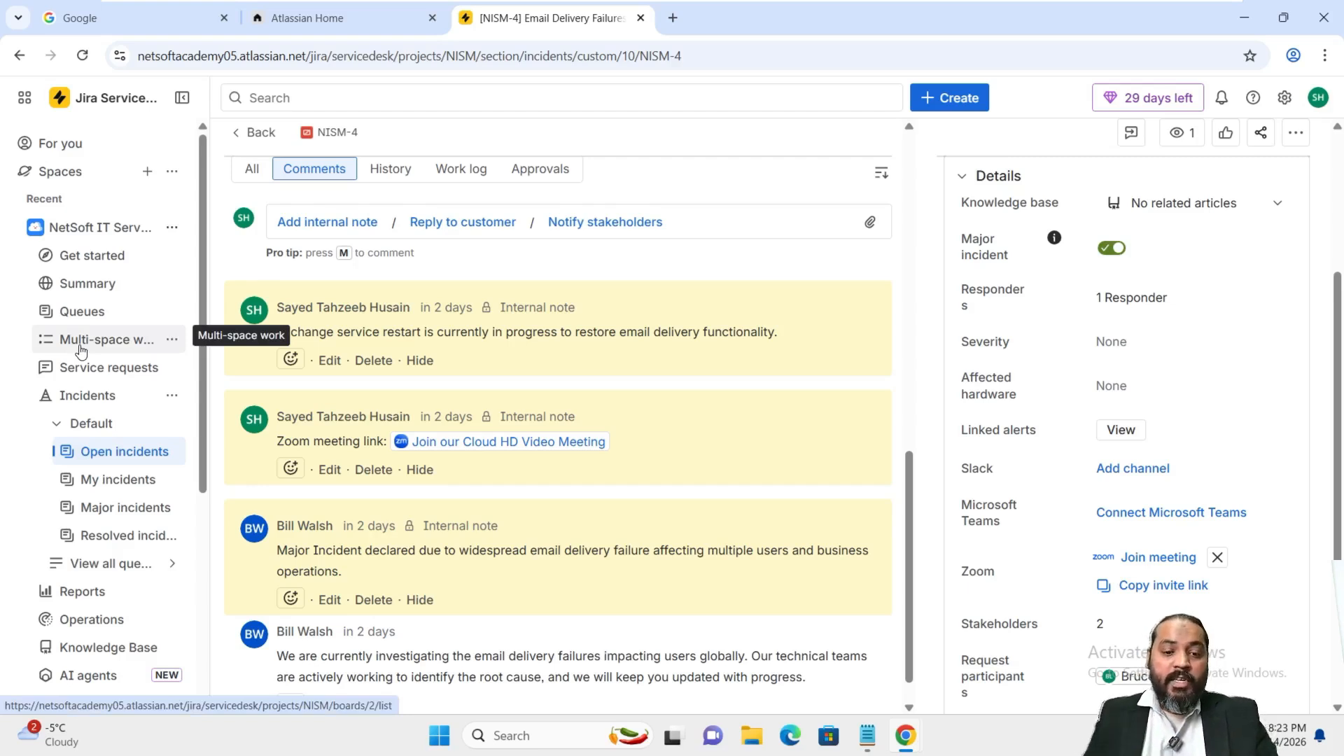
Reply to the customer on NISM-4 with the prepared root-cause-identified, restoring-shortly message.
{"action": "left_click", "coordinate": [423, 222]}
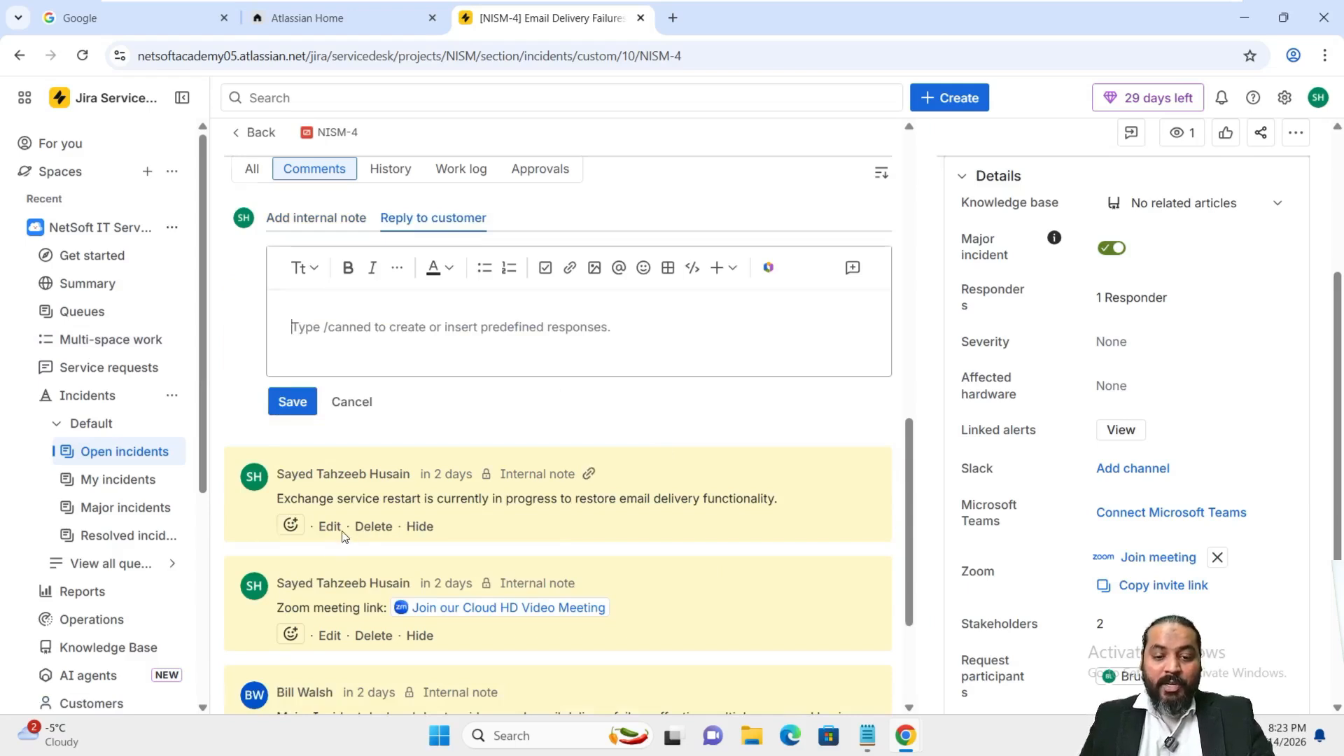
{"action": "scroll", "coordinate": [343, 537], "scroll_direction": "down", "scroll_amount": 1}
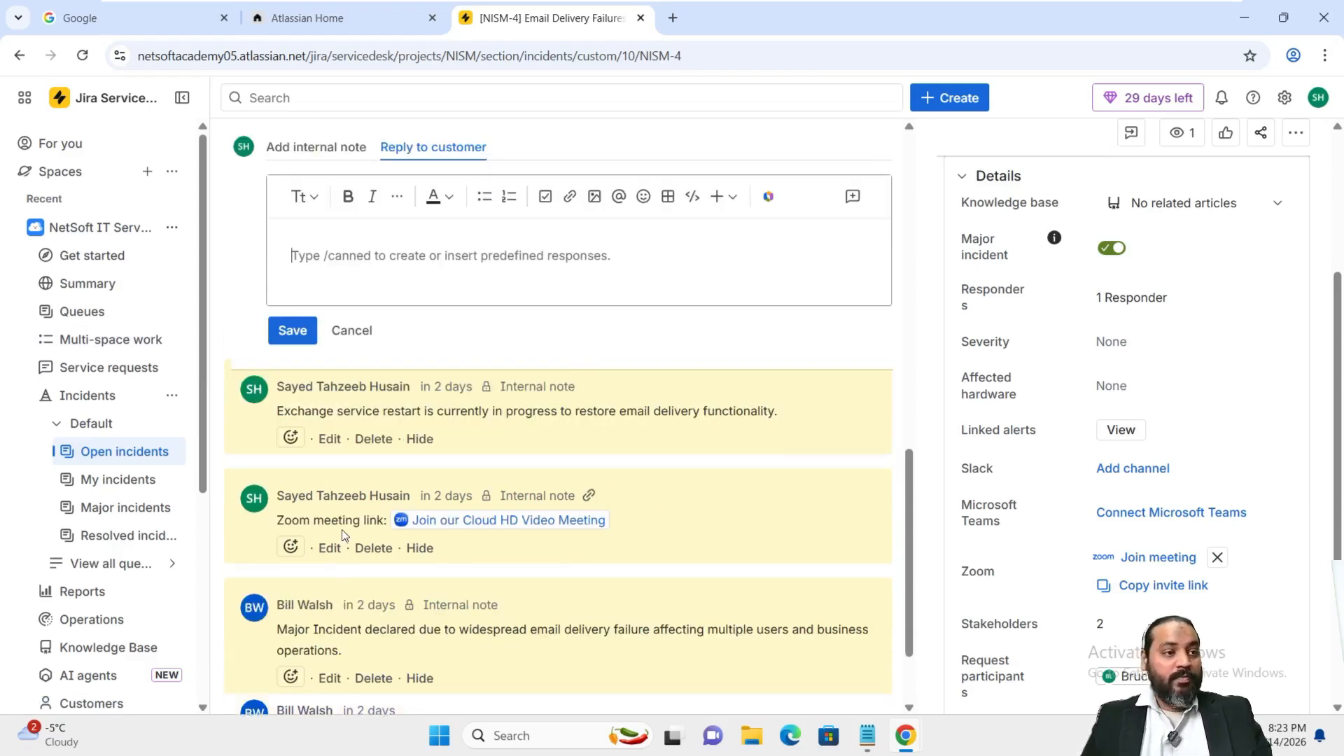
{"action": "scroll", "coordinate": [555, 288], "scroll_direction": "up", "scroll_amount": 3}
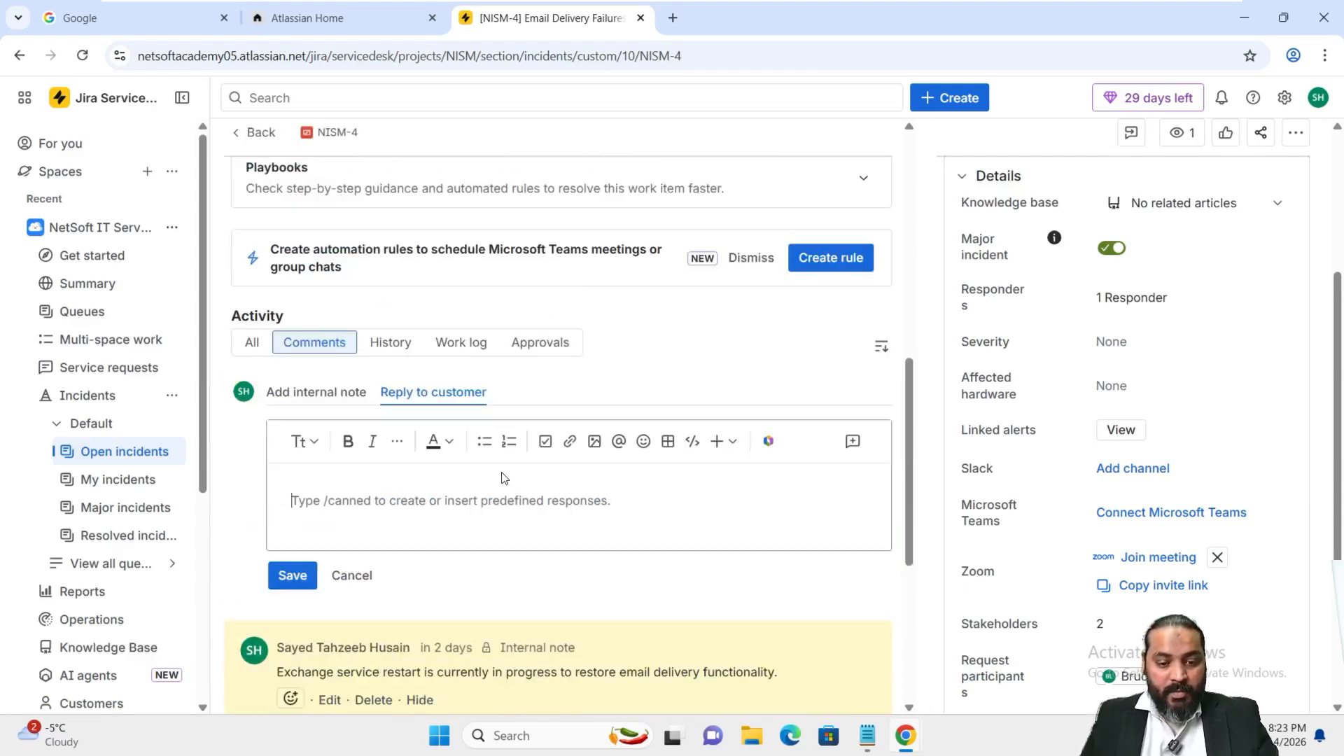
{"action": "type", "text": "Our investigation has identified the root cause of the issue. Corrective actions are currently in progress, and services are expected to be restored shortly. We will provide confirmation once full service is restored. Thank you for your cooperation."}
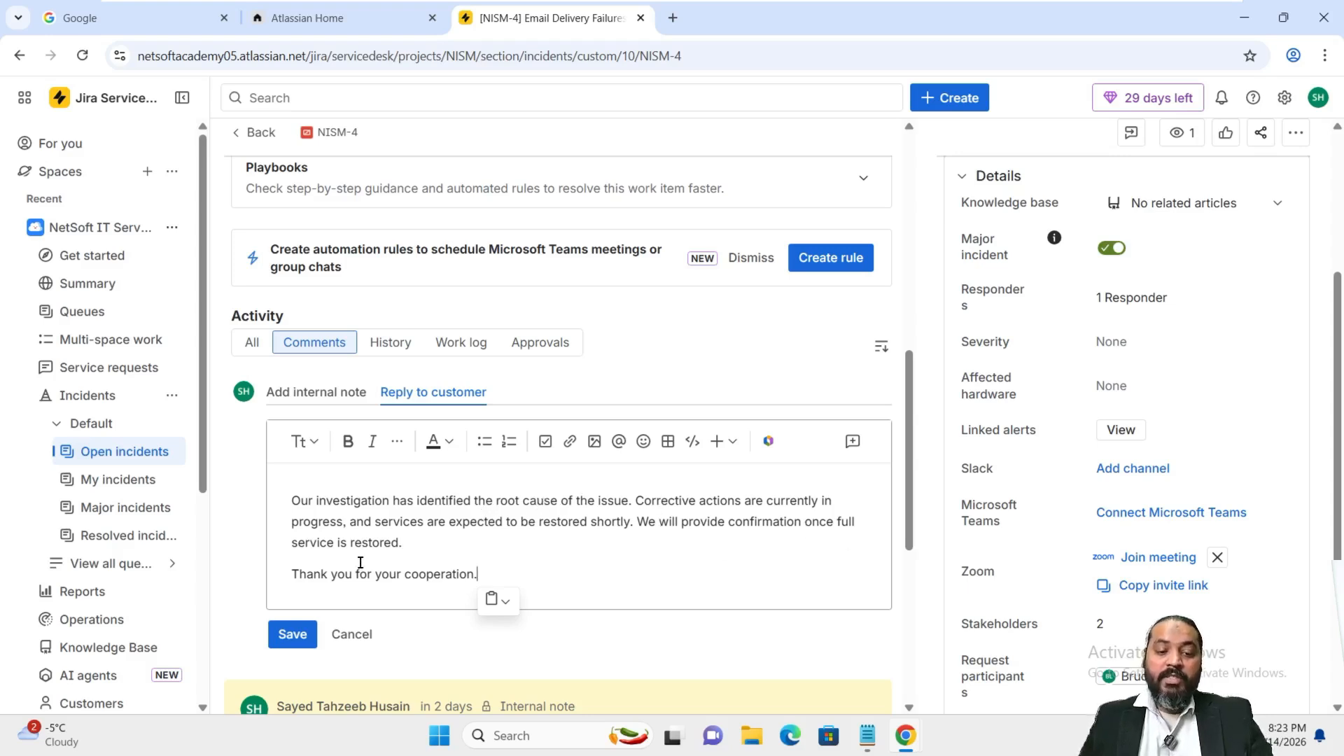
{"action": "left_click", "coordinate": [287, 646]}
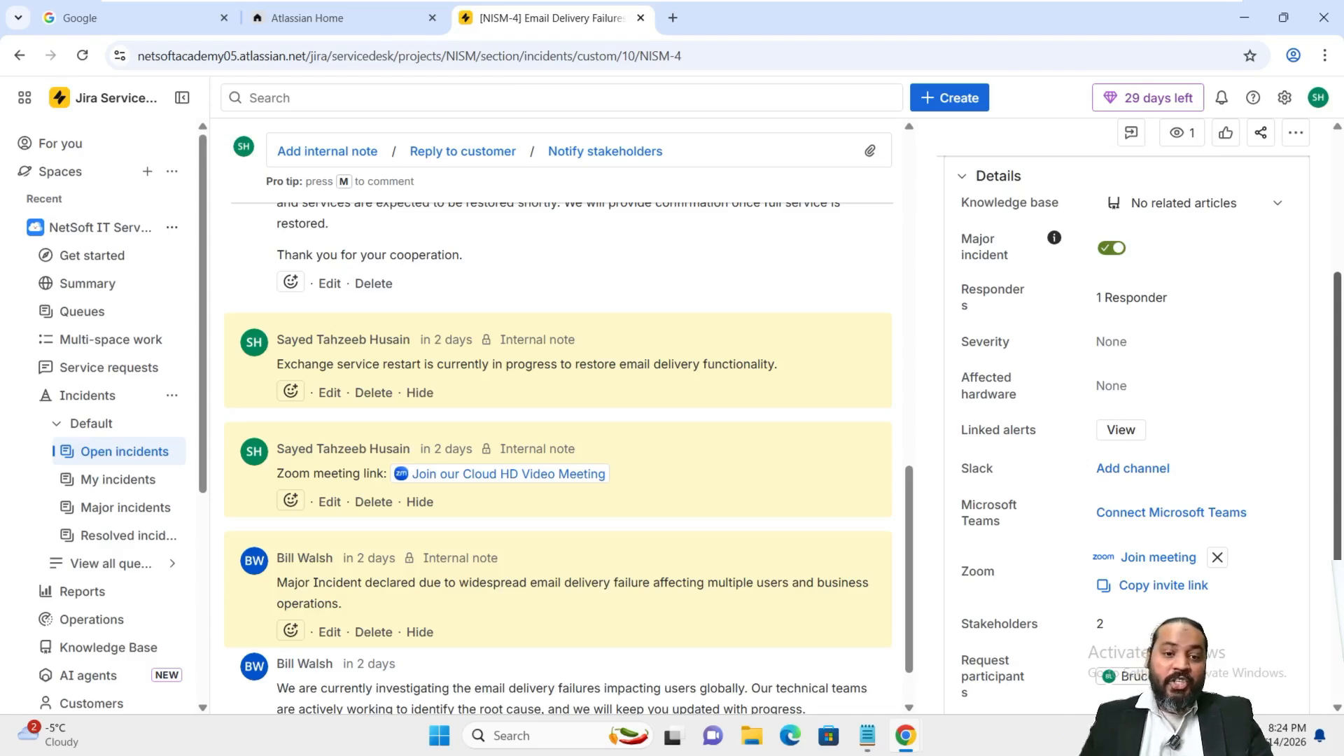
Create subtask 'Restart Microsoft Exchange Server' under NISM-4 and open the resulting NISM-5.
{"action": "scroll", "coordinate": [533, 345], "scroll_direction": "up", "scroll_amount": 10}
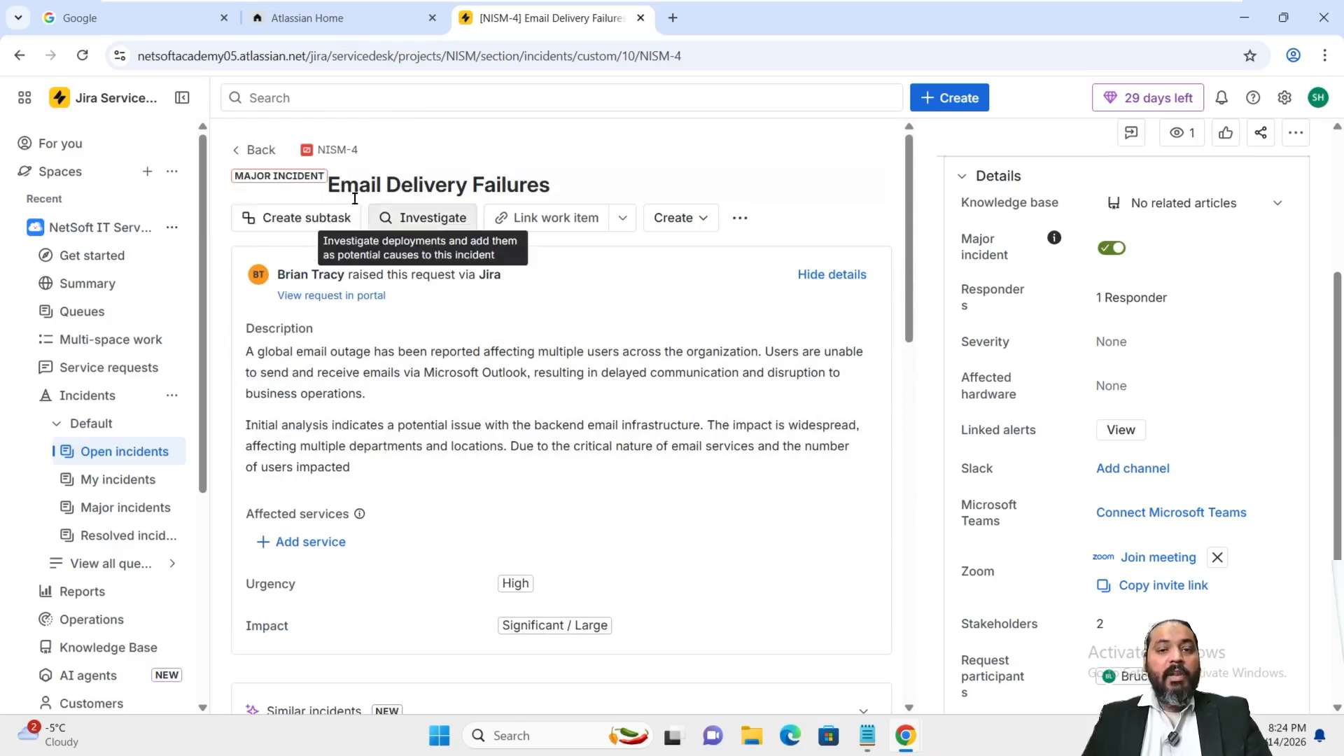
{"action": "left_click", "coordinate": [297, 219]}
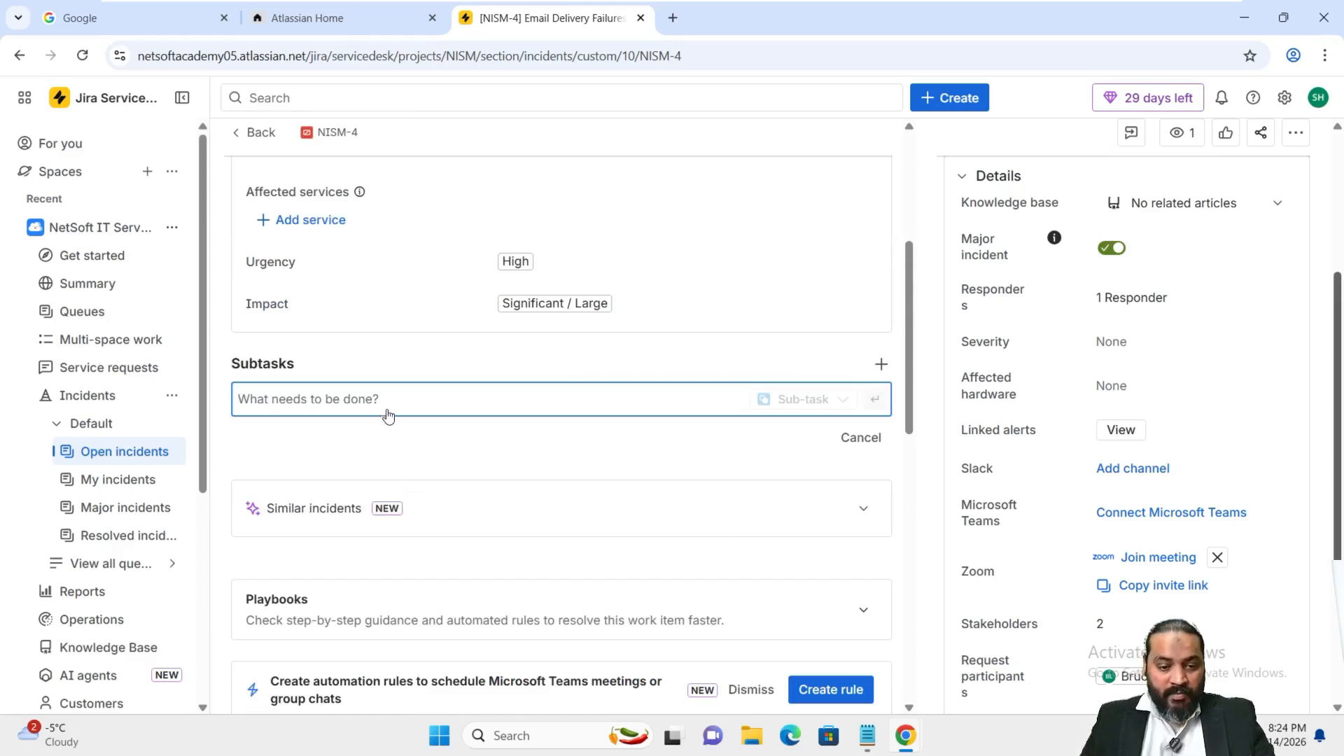
{"action": "type", "text": "Restart Microsoft Exchange Server"}
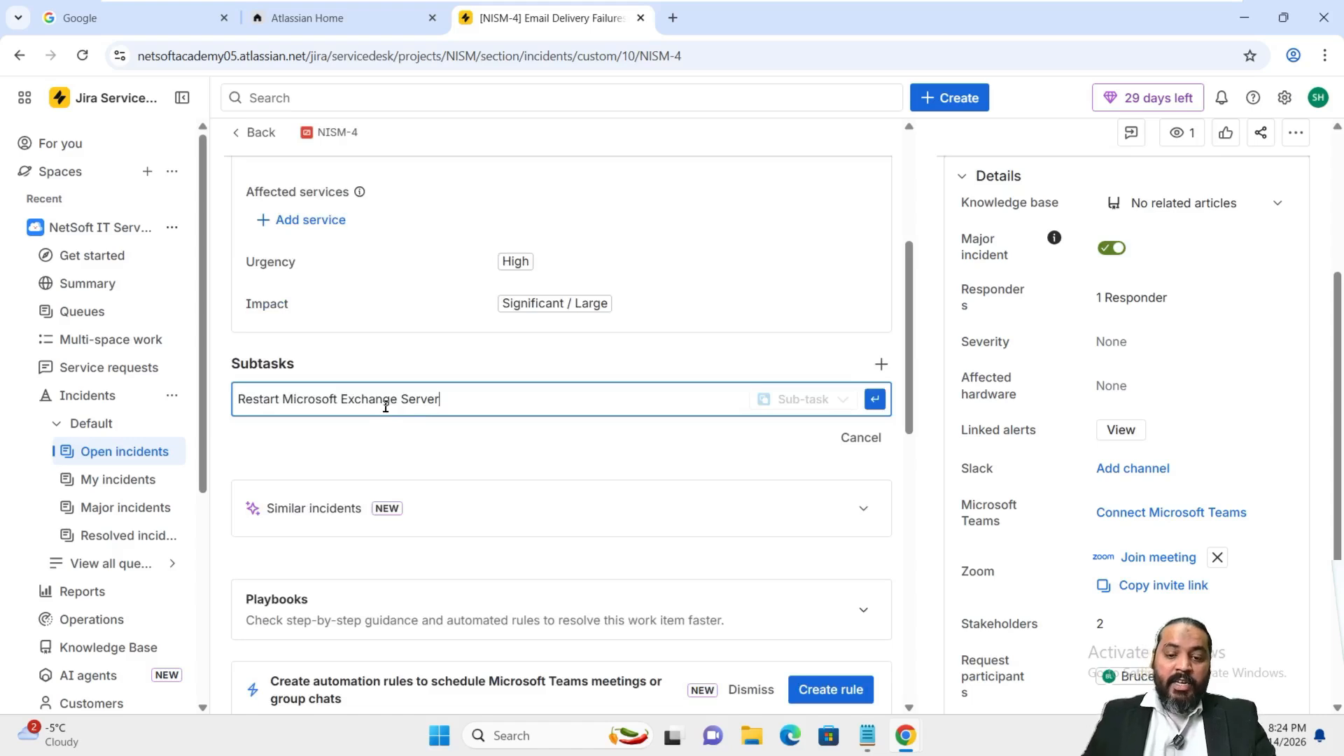
{"action": "key", "text": "Return"}
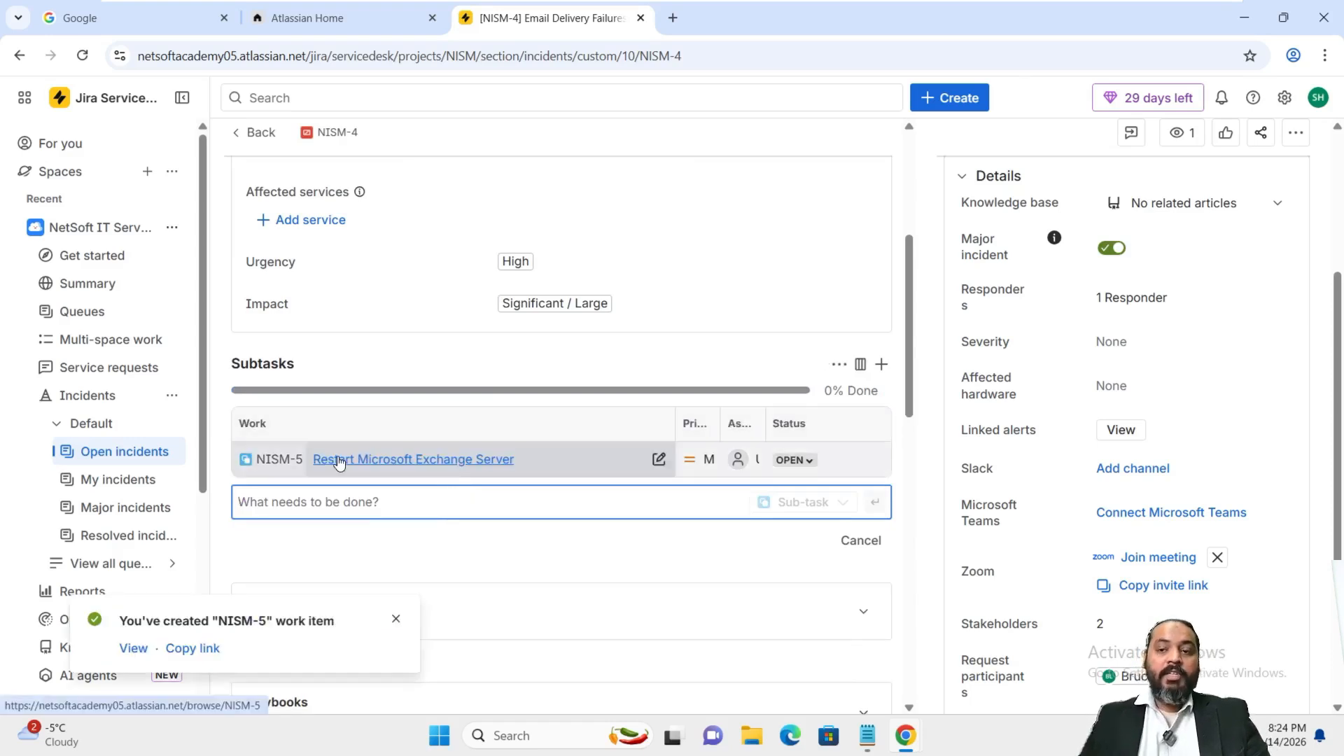
{"action": "left_click", "coordinate": [338, 460]}
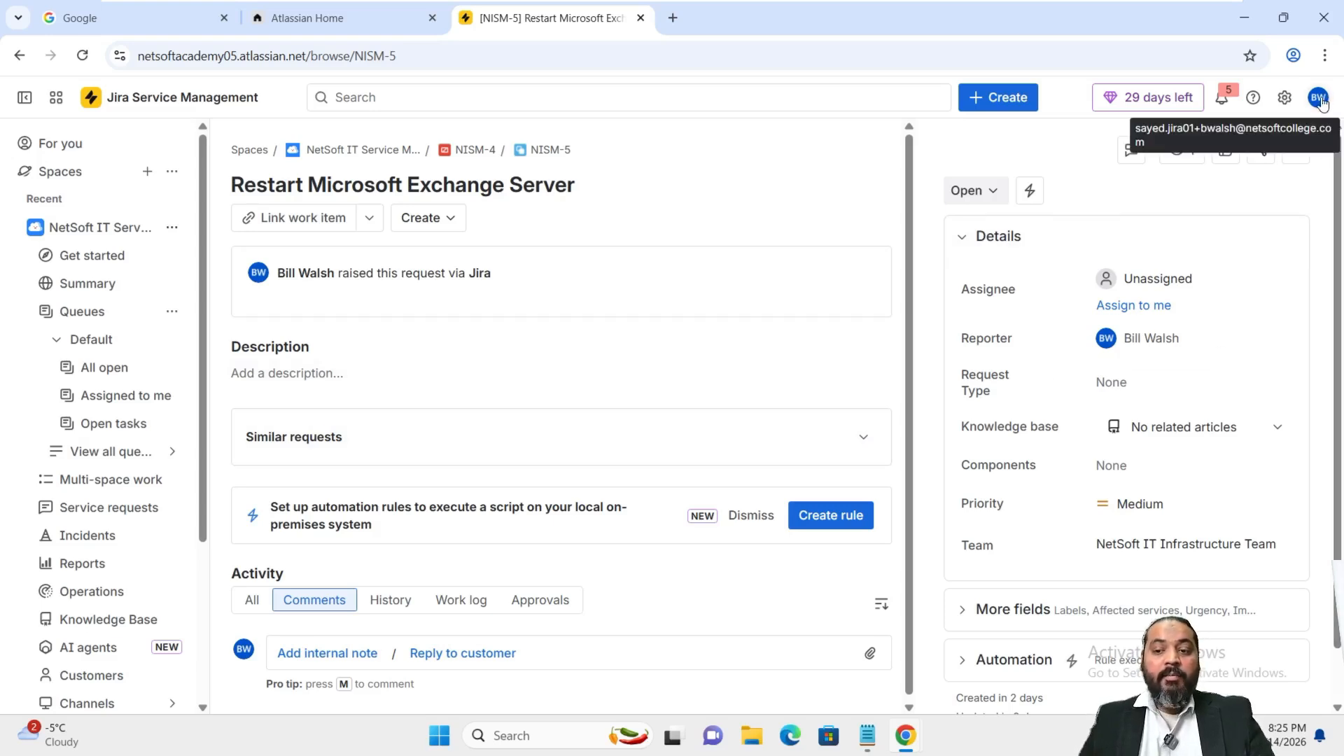
Assign NISM-5 to yourself and start progress with internal comment 'Task is acknowledged'.
{"action": "left_click", "coordinate": [1141, 313]}
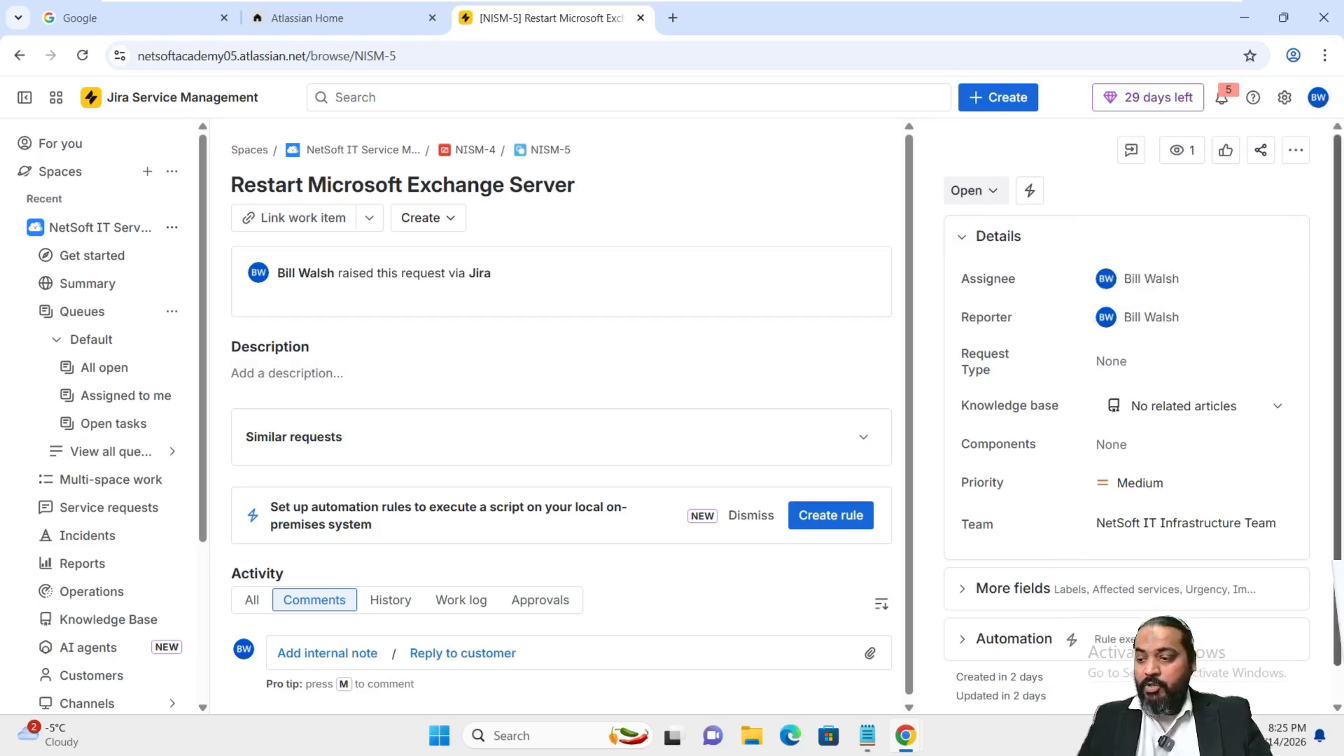
{"action": "left_click", "coordinate": [991, 201]}
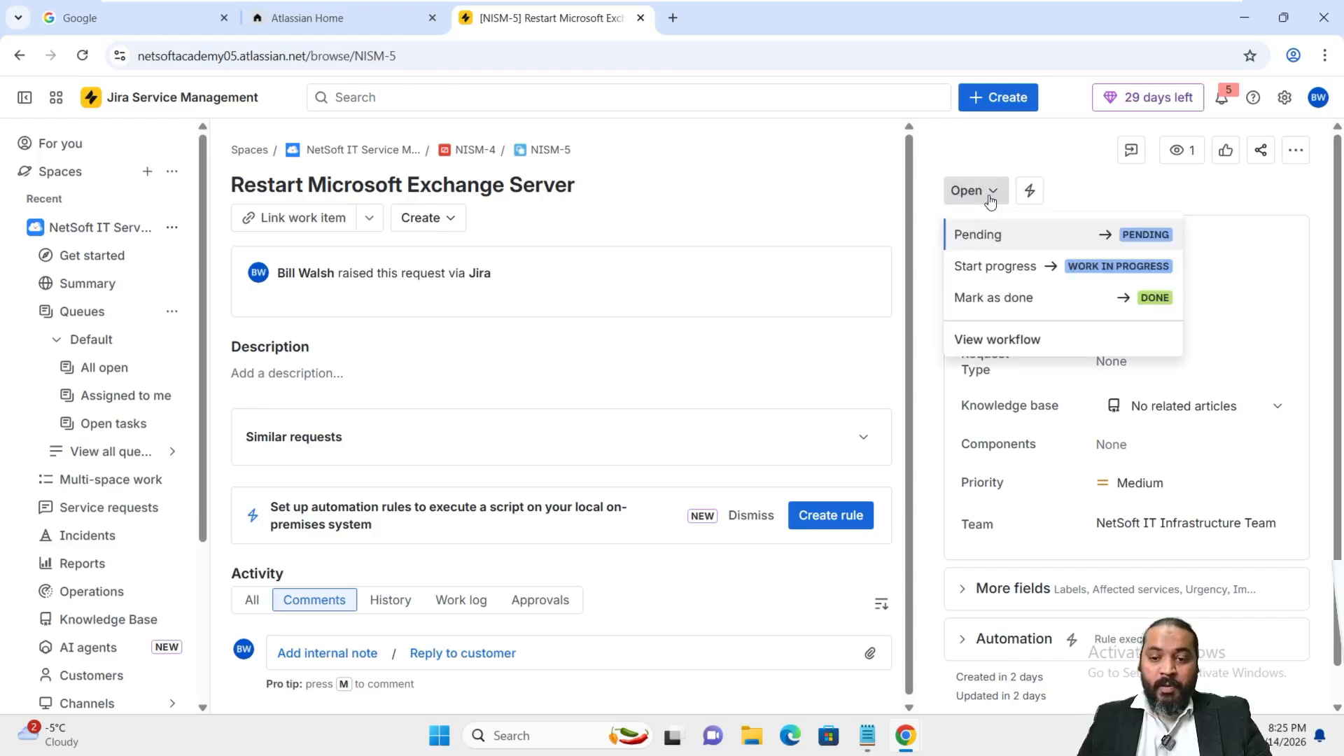
{"action": "left_click", "coordinate": [1005, 269]}
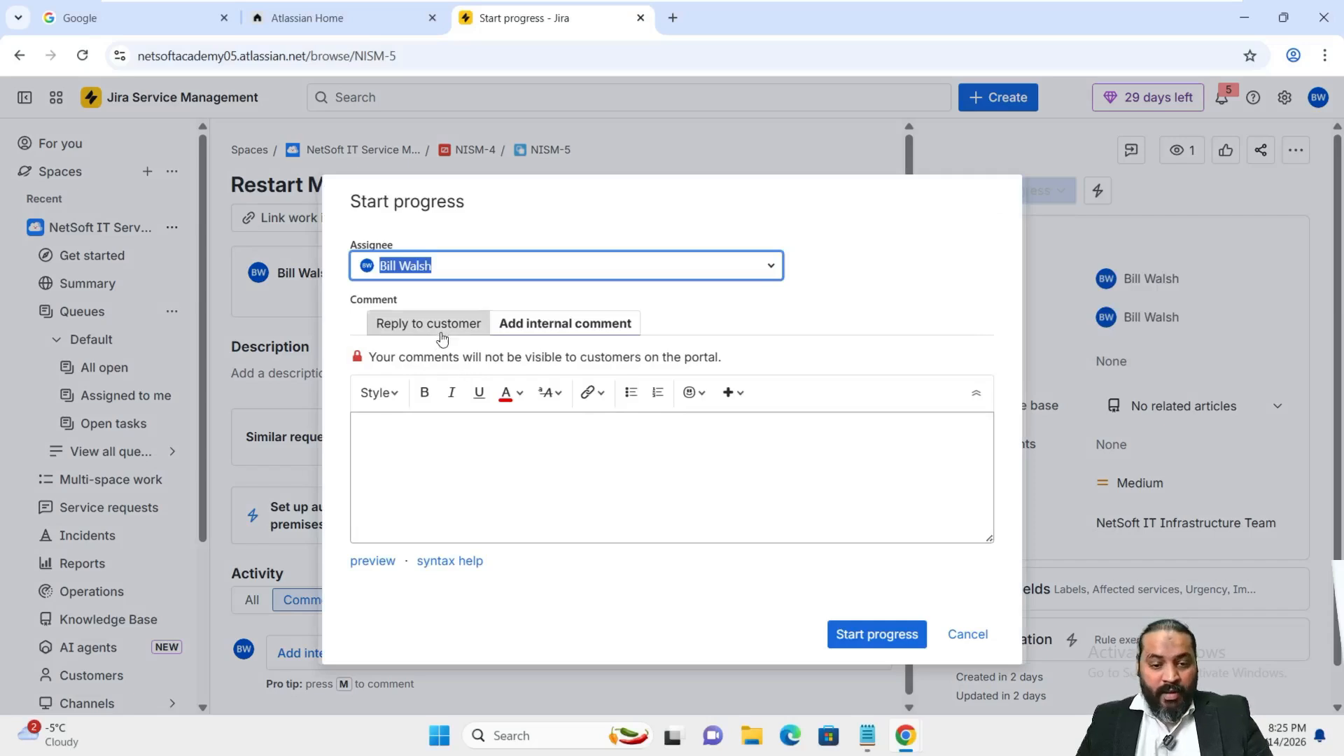
{"action": "left_click", "coordinate": [513, 439]}
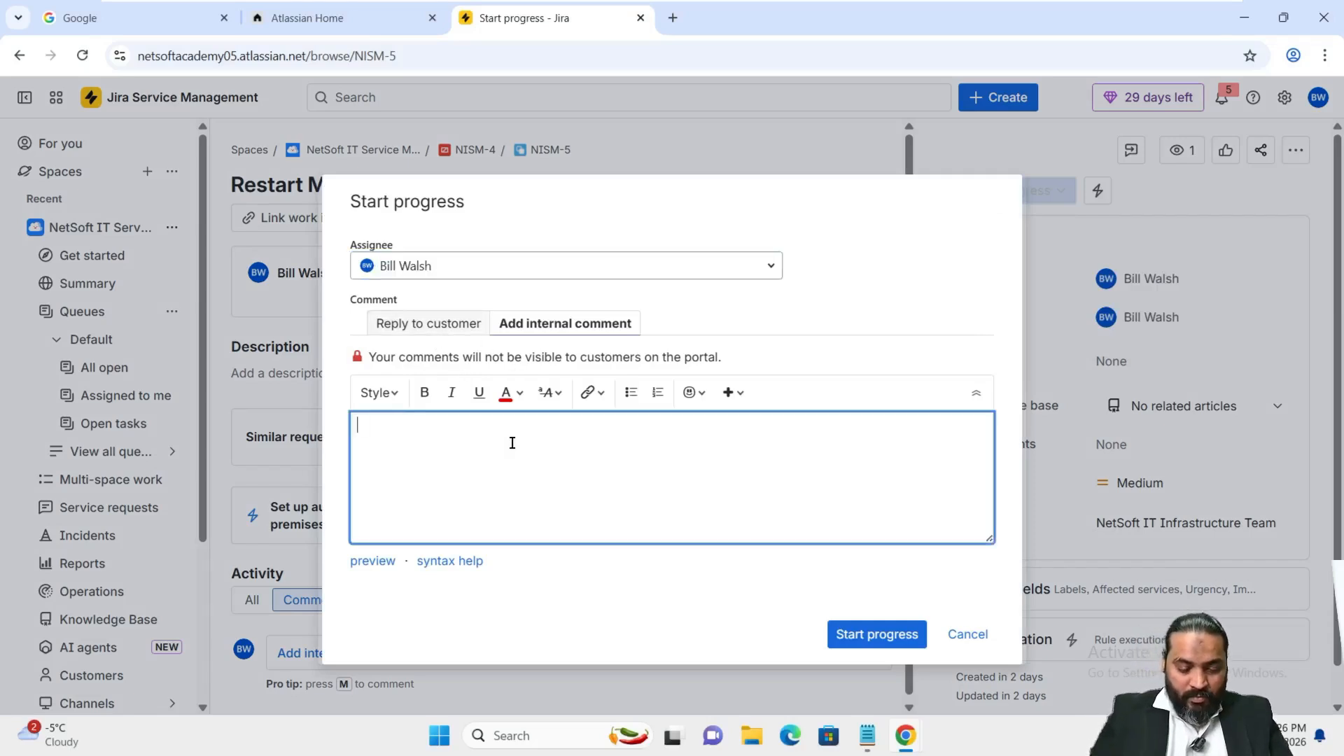
{"action": "type", "text": "Task"}
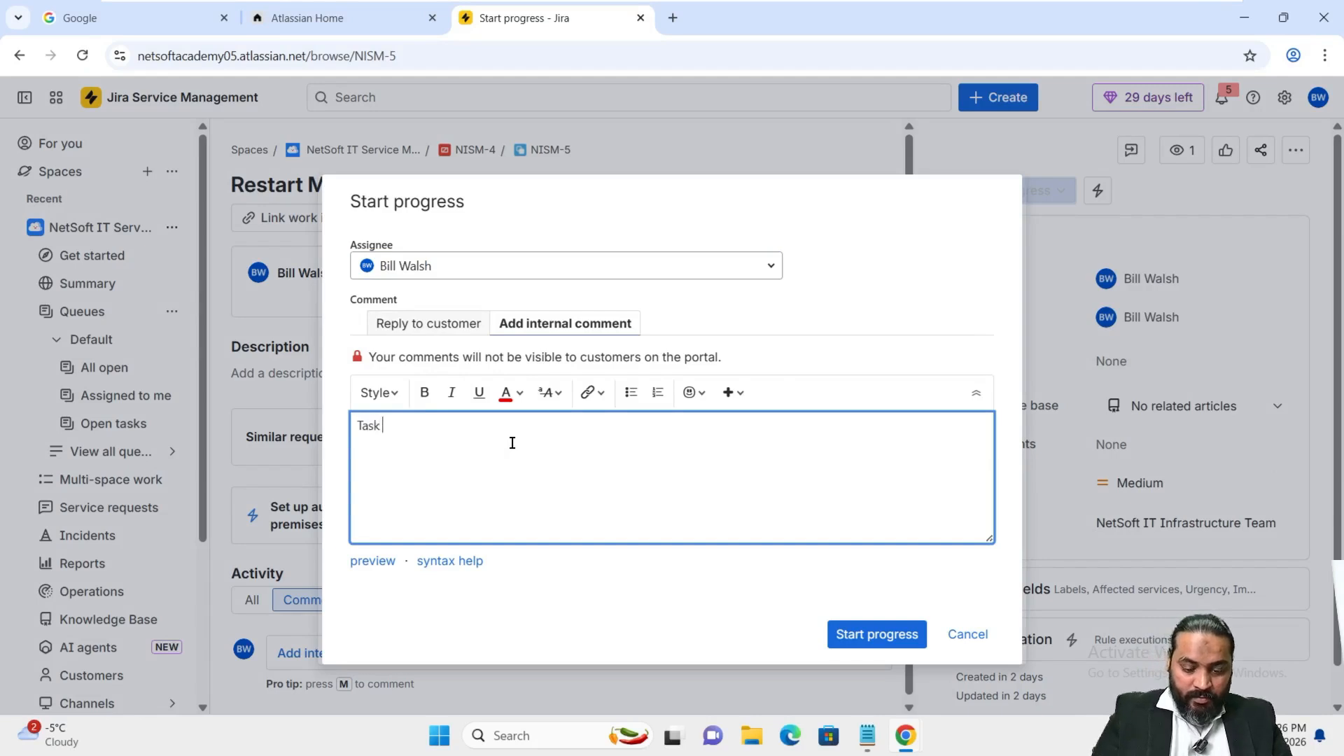
{"action": "type", "text": " is acknow"}
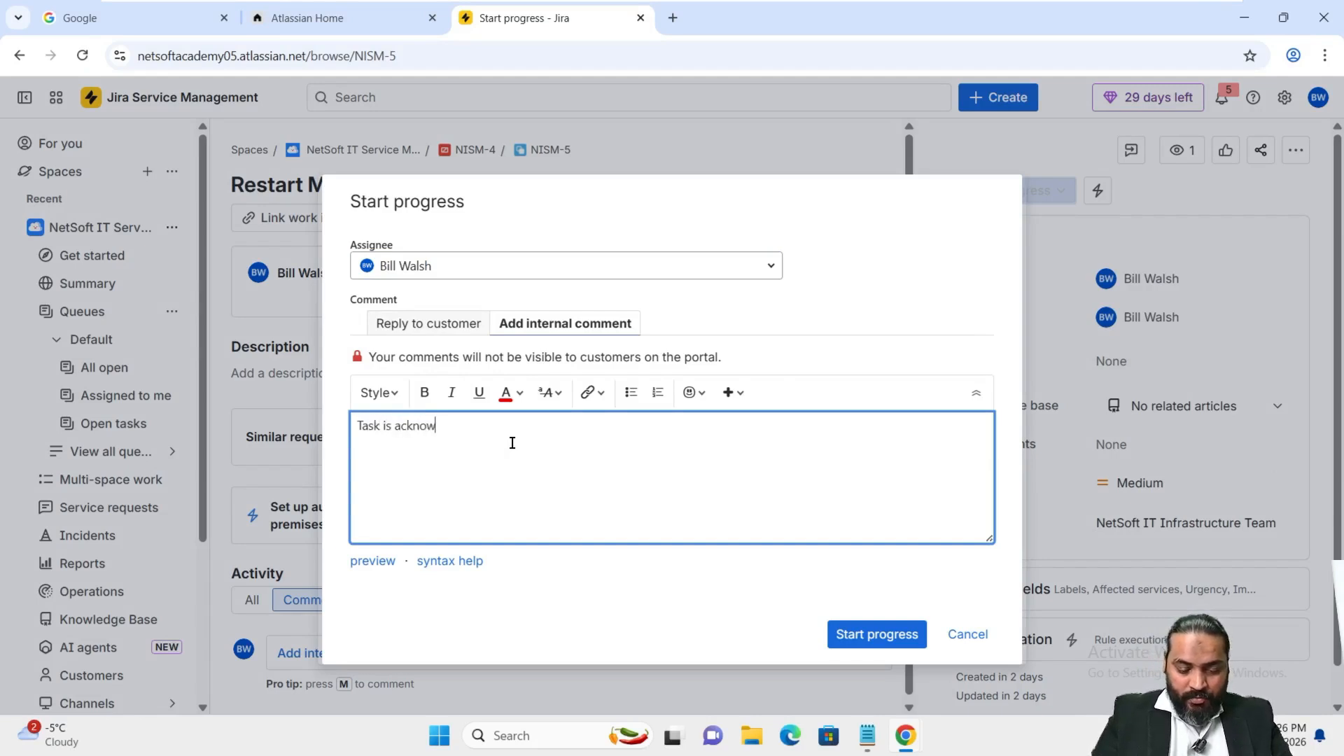
{"action": "type", "text": "ledged"}
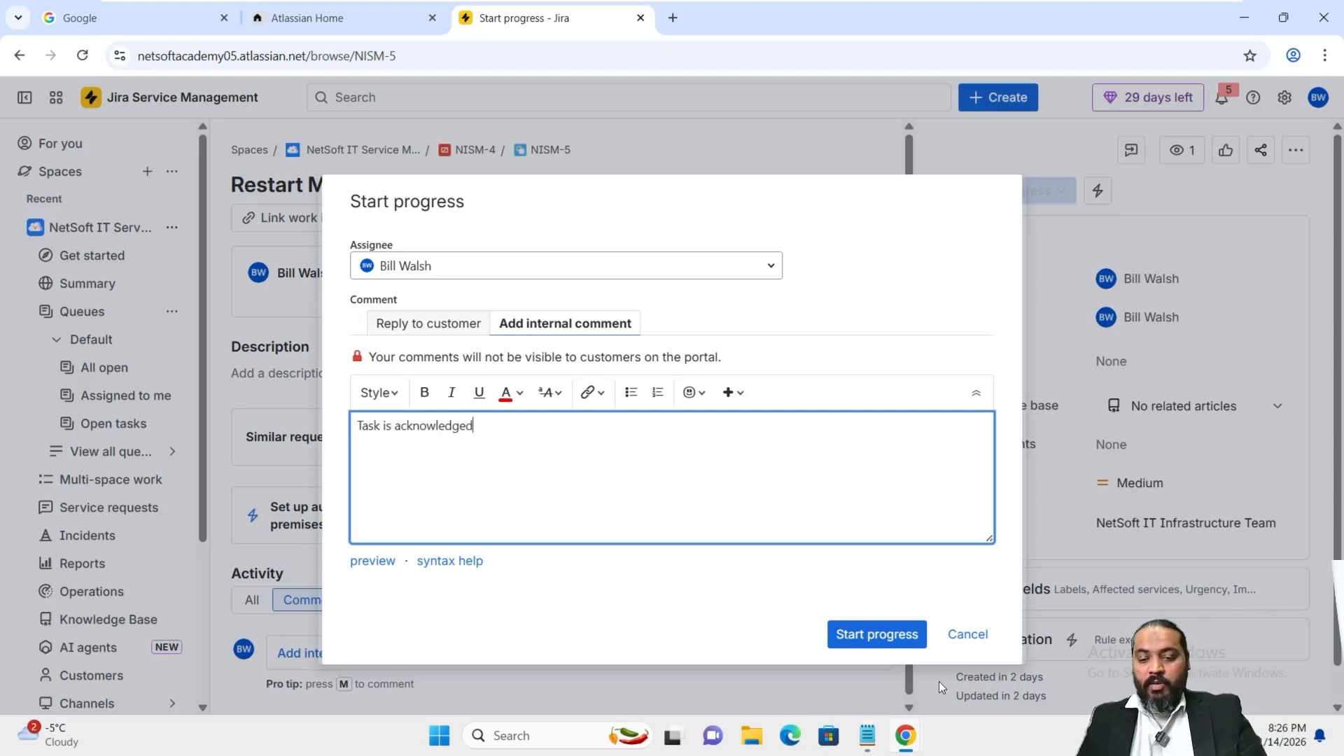
{"action": "left_click", "coordinate": [843, 633]}
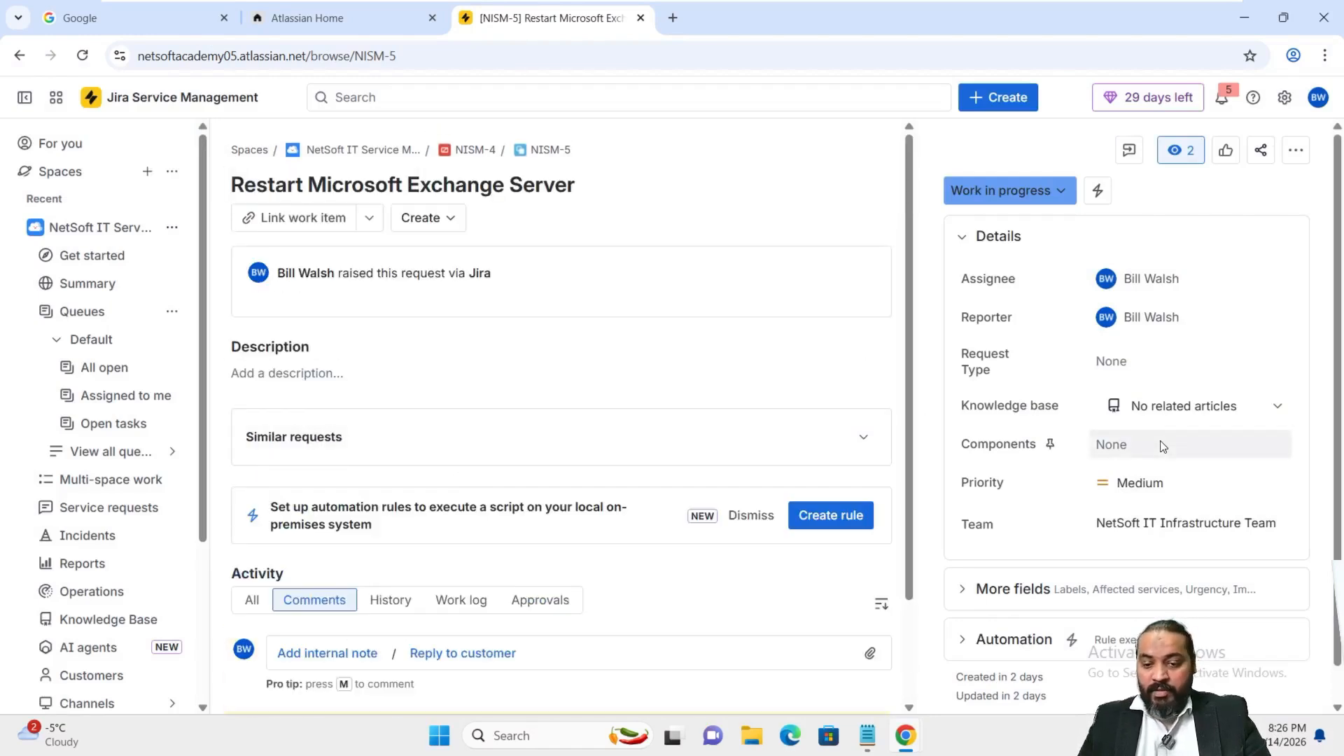
Set NISM-5 to priority High, urgency High, and impact Significant / Large.
{"action": "left_click", "coordinate": [1149, 480]}
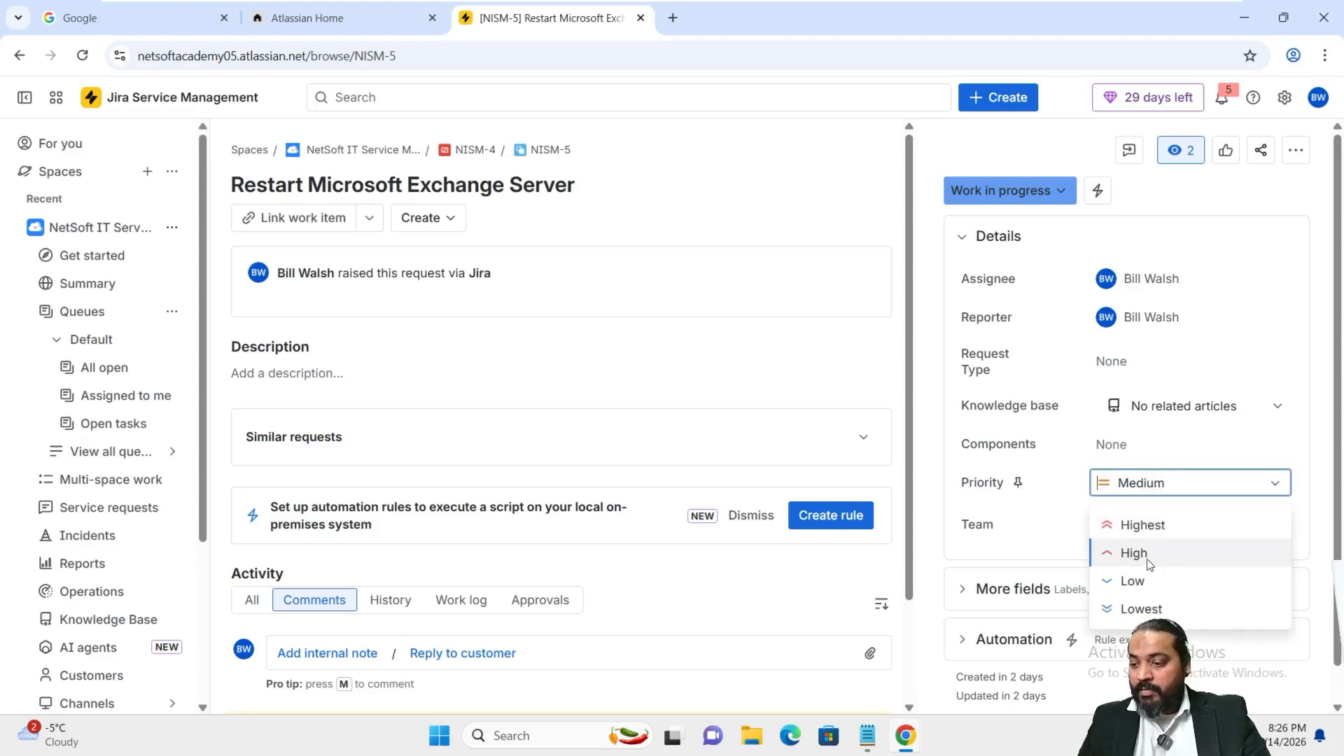
{"action": "left_click", "coordinate": [1149, 555]}
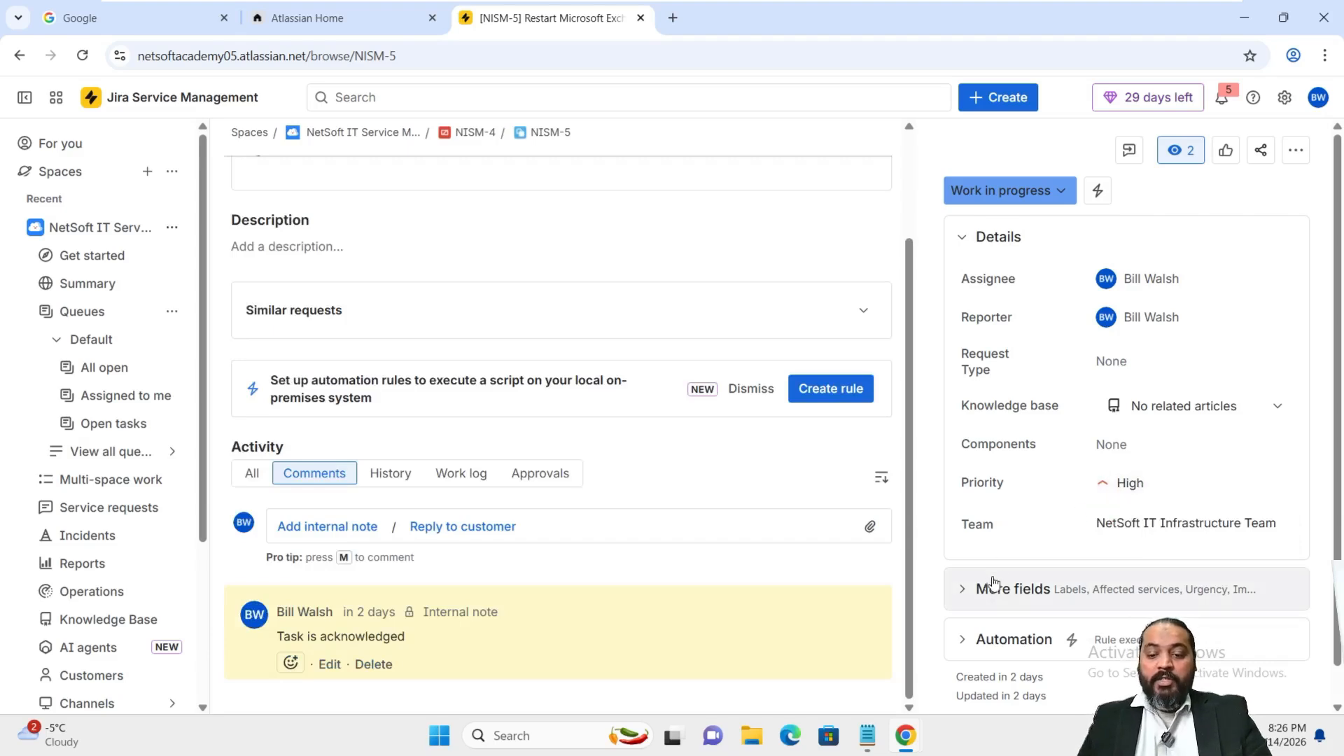
{"action": "left_click", "coordinate": [965, 597]}
{"action": "scroll", "coordinate": [1134, 525], "scroll_direction": "down", "scroll_amount": 3}
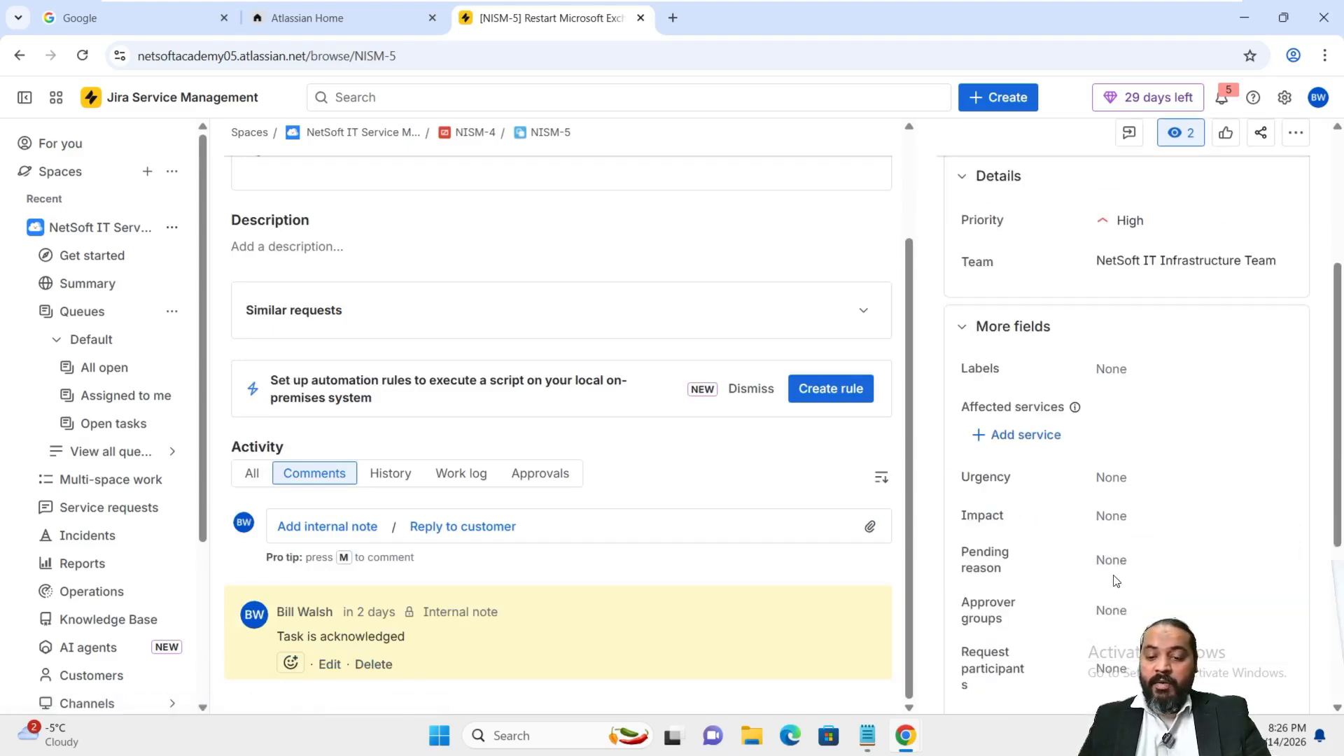
{"action": "left_click", "coordinate": [1111, 483]}
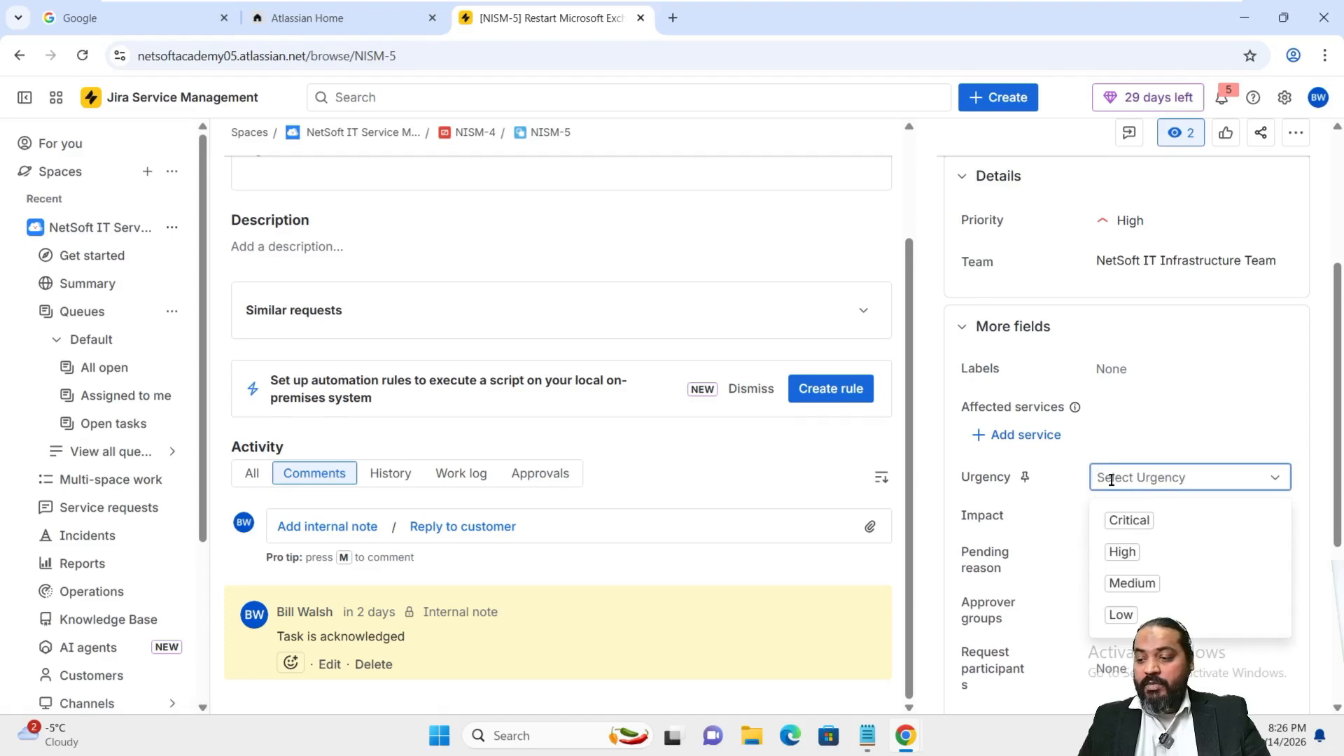
{"action": "left_click", "coordinate": [1139, 567]}
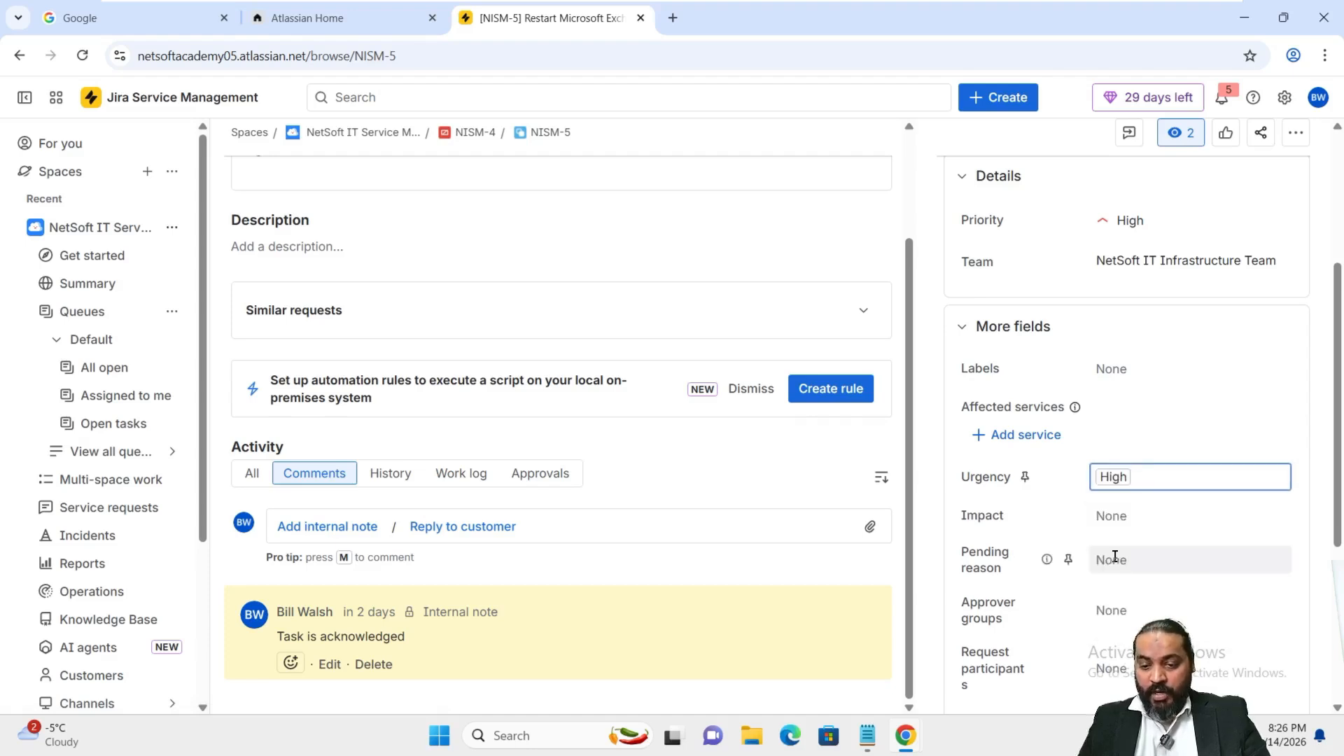
{"action": "left_click", "coordinate": [1116, 513]}
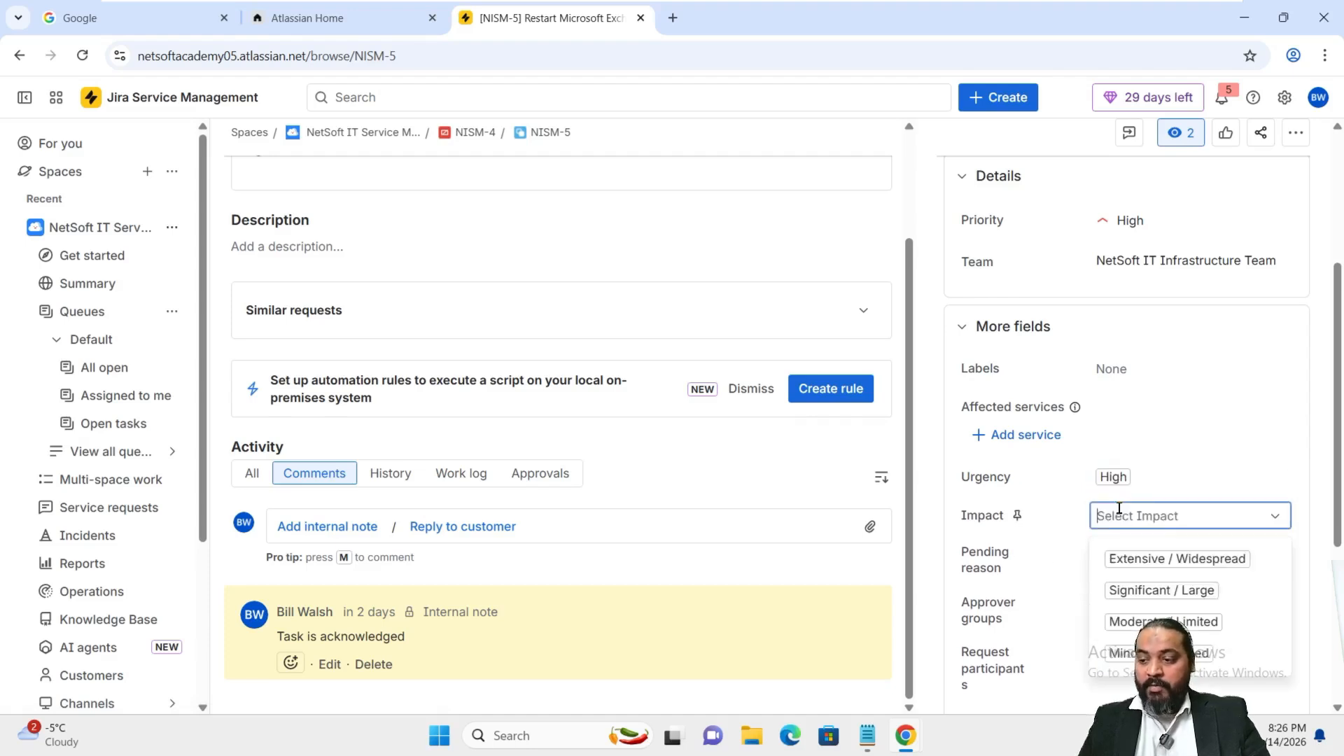
{"action": "left_click", "coordinate": [1143, 596]}
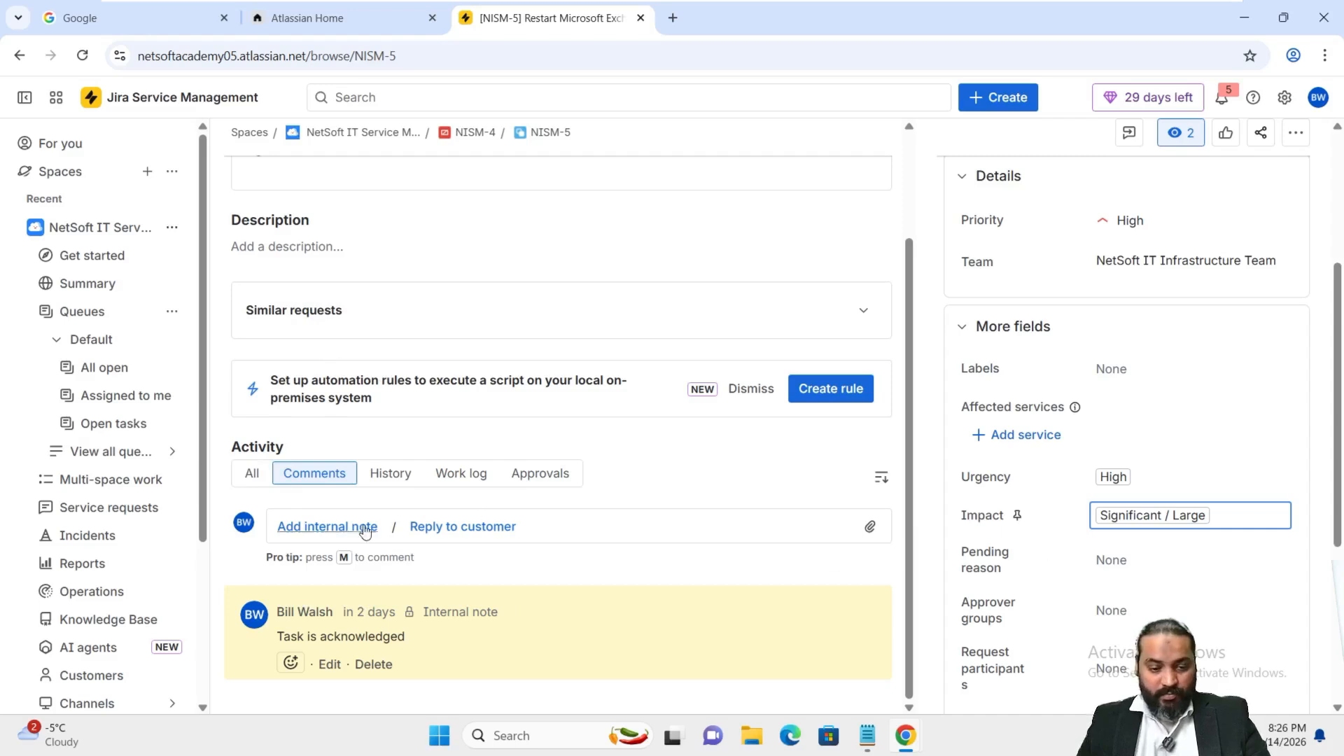
Post the internal note 'Restarting the Server' on subtask NISM-5.
{"action": "left_click", "coordinate": [314, 525]}
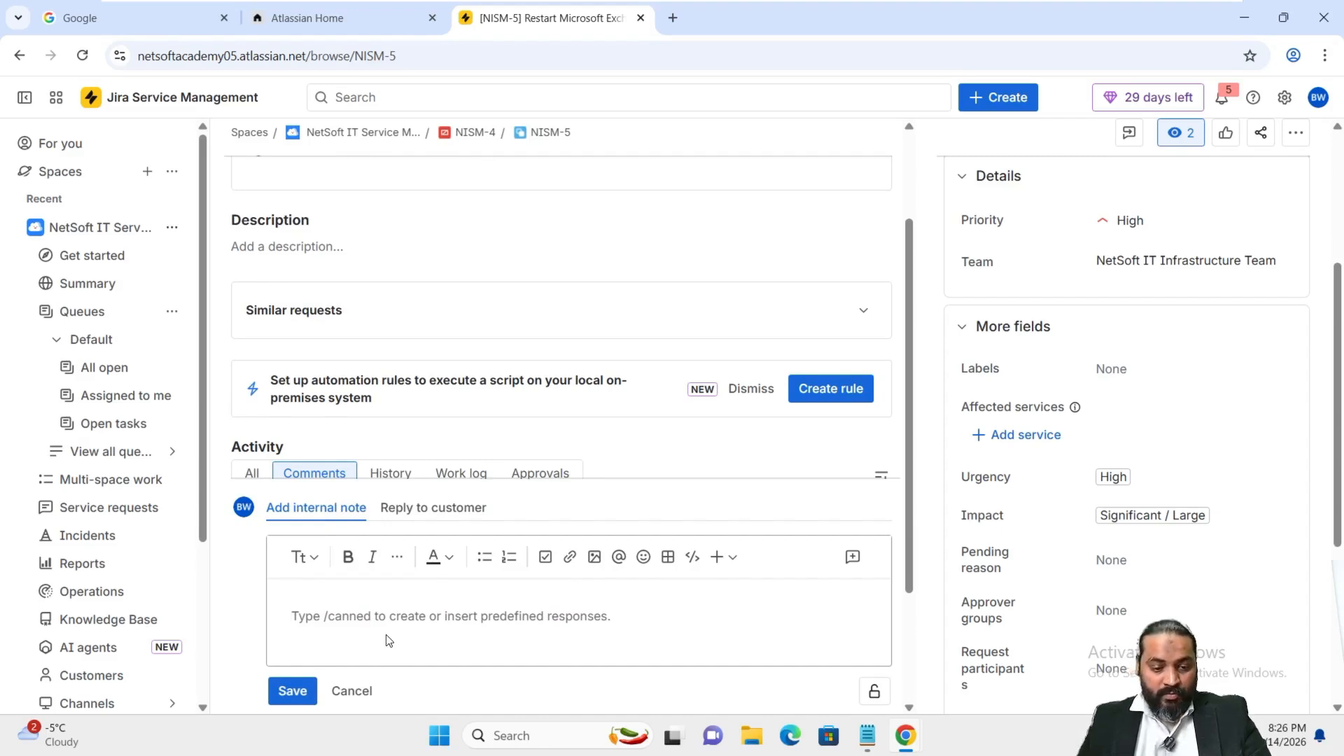
{"action": "type", "text": "Resta"}
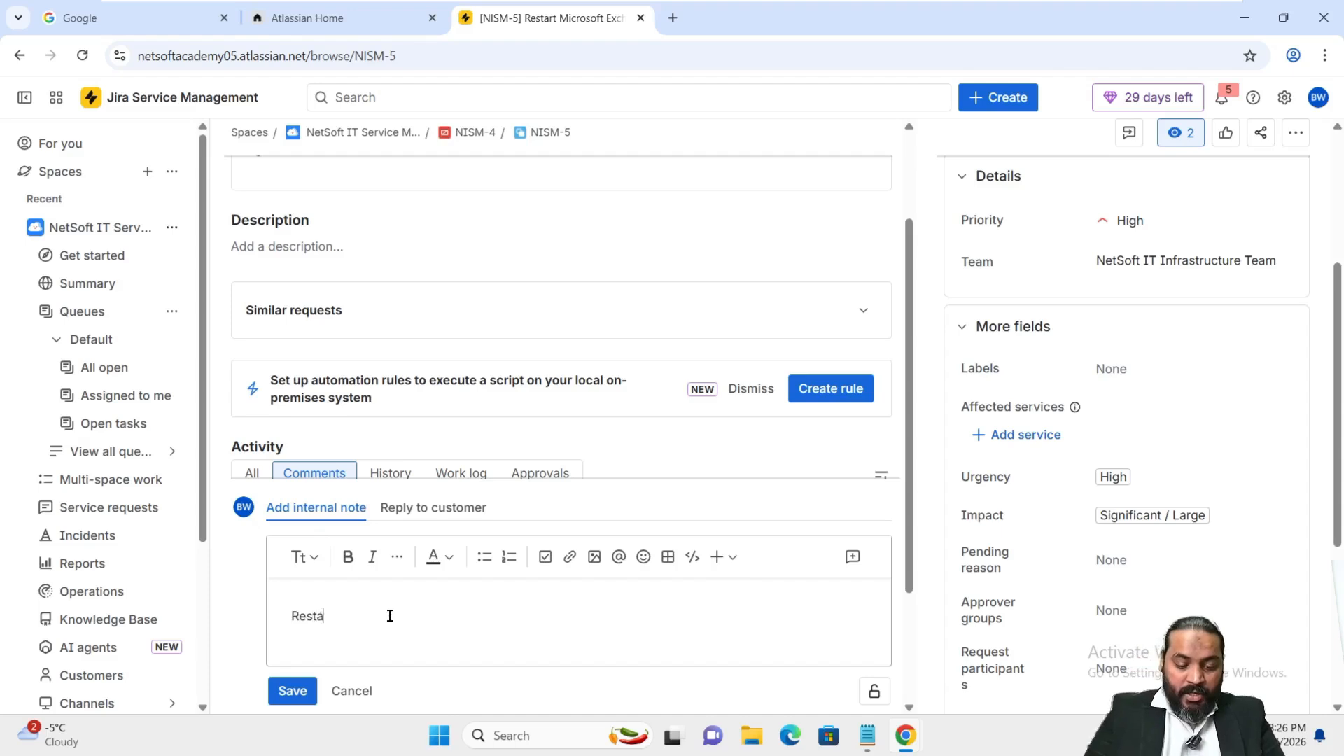
{"action": "type", "text": "rting the Server"}
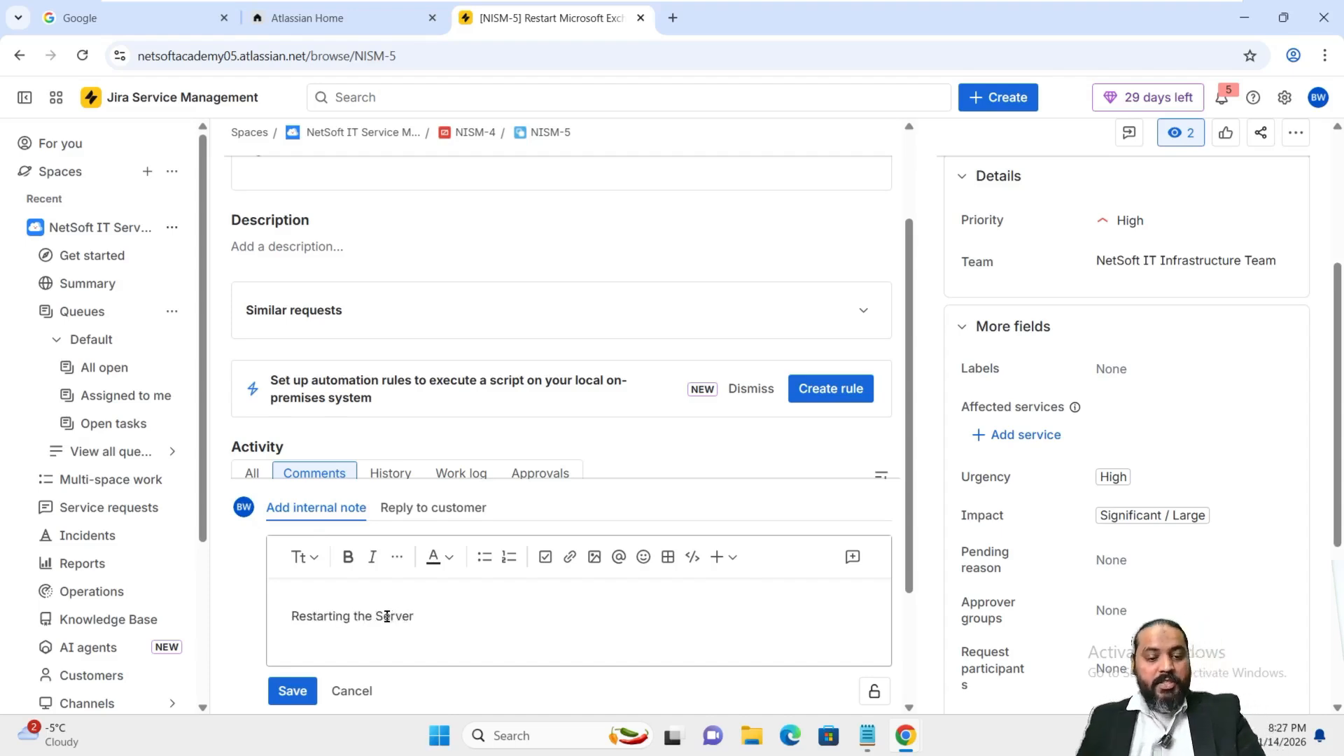
{"action": "left_click", "coordinate": [278, 699]}
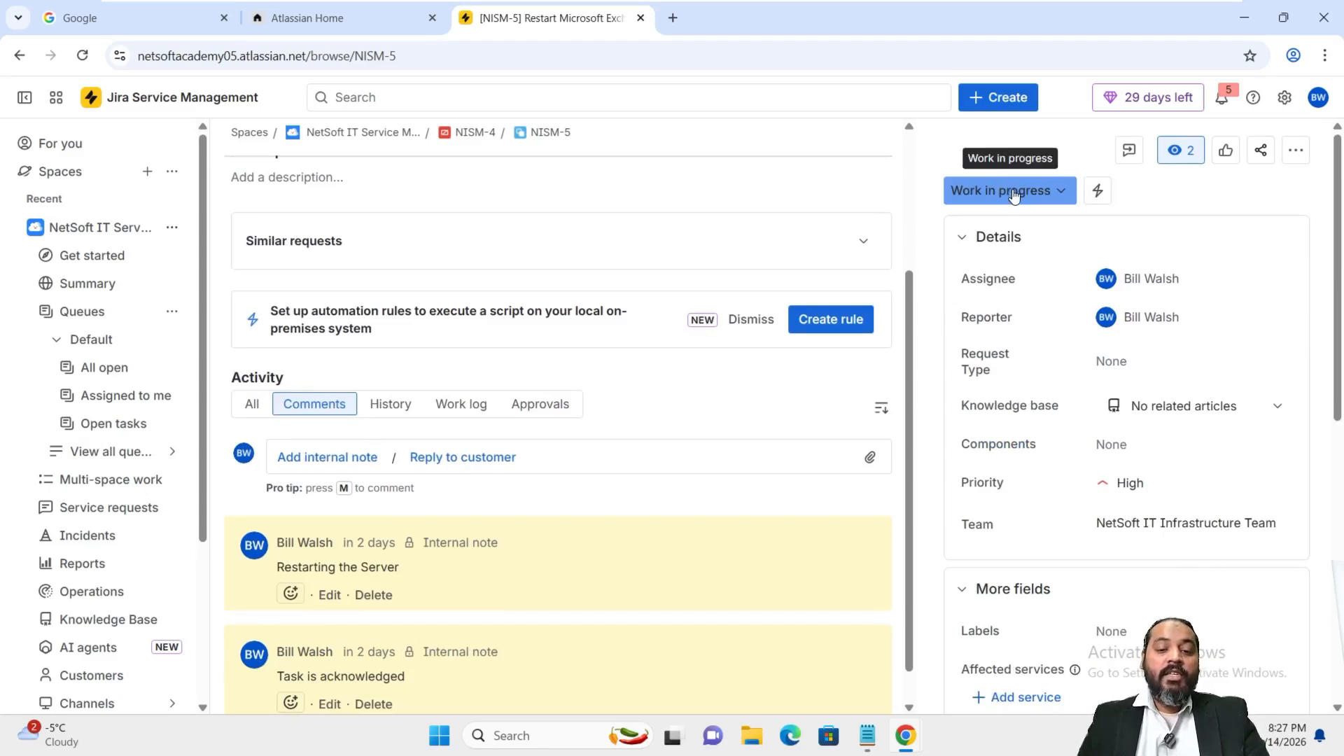
Mark NISM-5 done with resolution Done and the internal comment 'Server is restarted'.
{"action": "left_click", "coordinate": [1013, 194]}
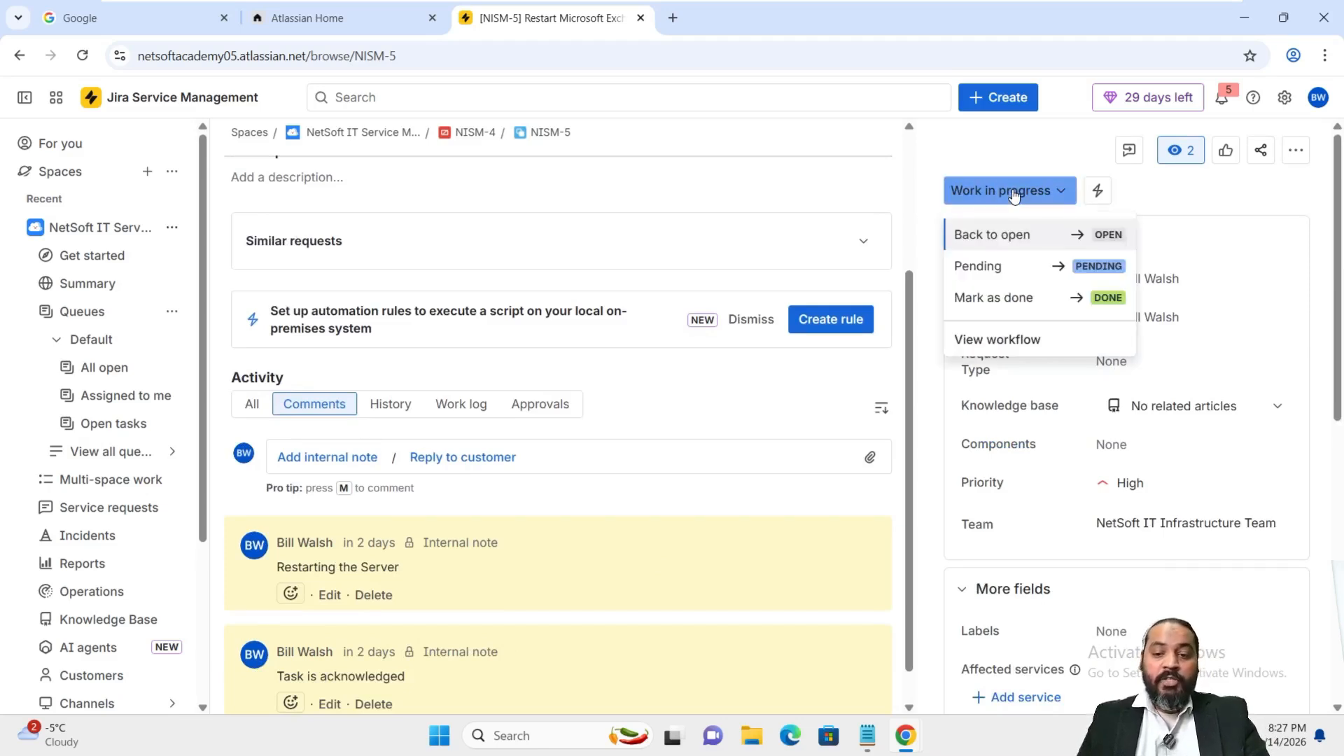
{"action": "left_click", "coordinate": [998, 301]}
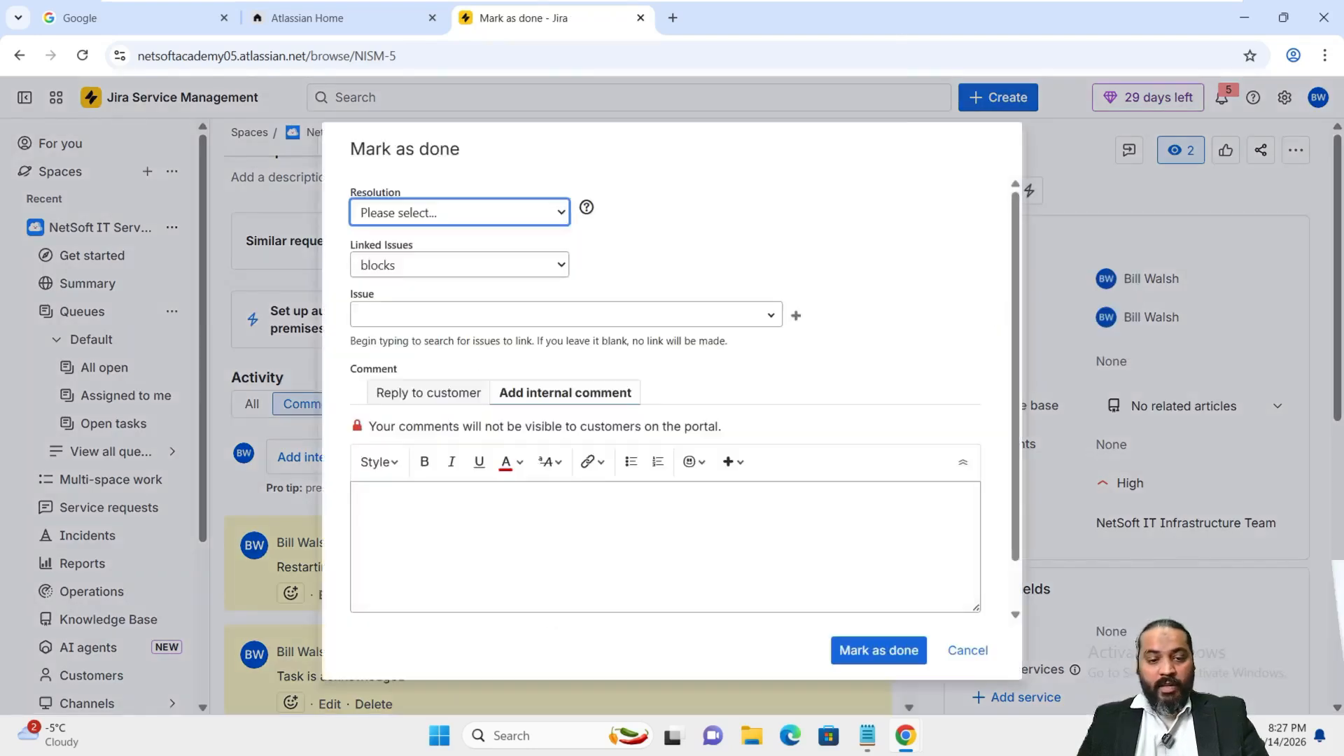
{"action": "left_click", "coordinate": [486, 220]}
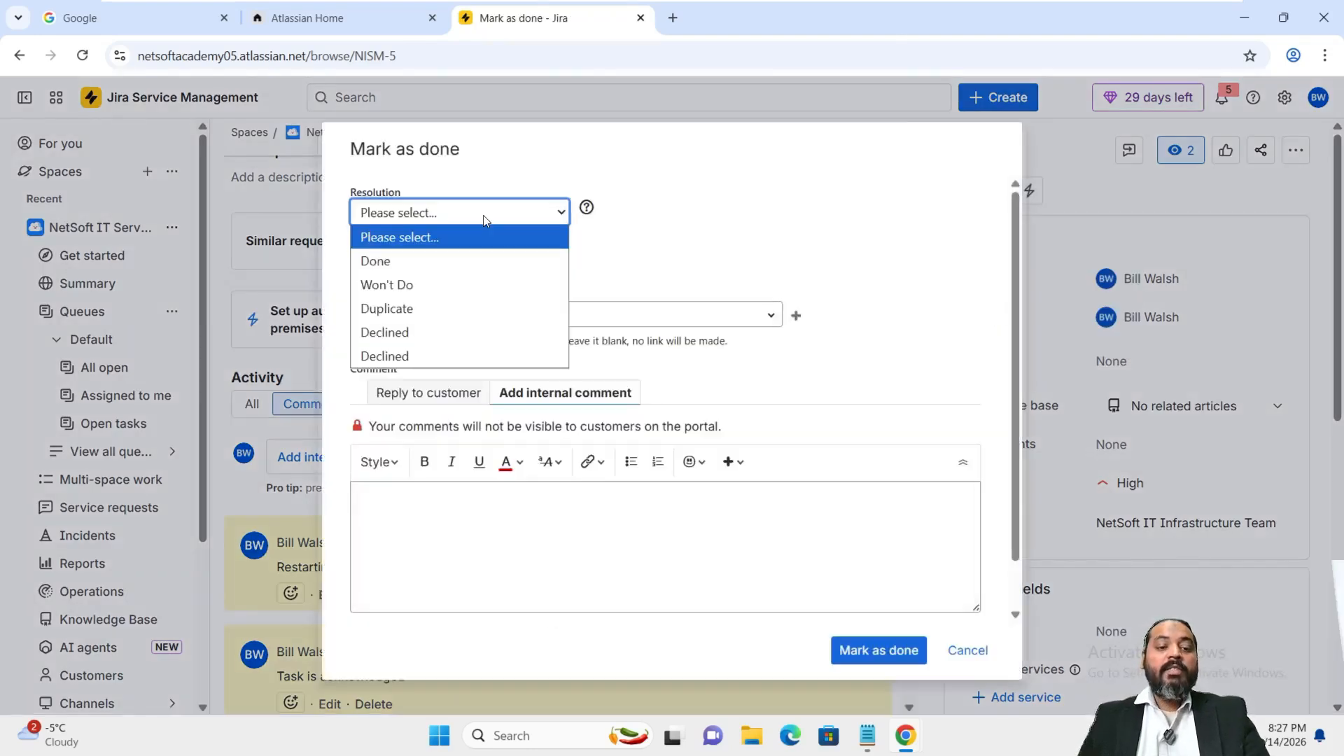
{"action": "left_click", "coordinate": [425, 267]}
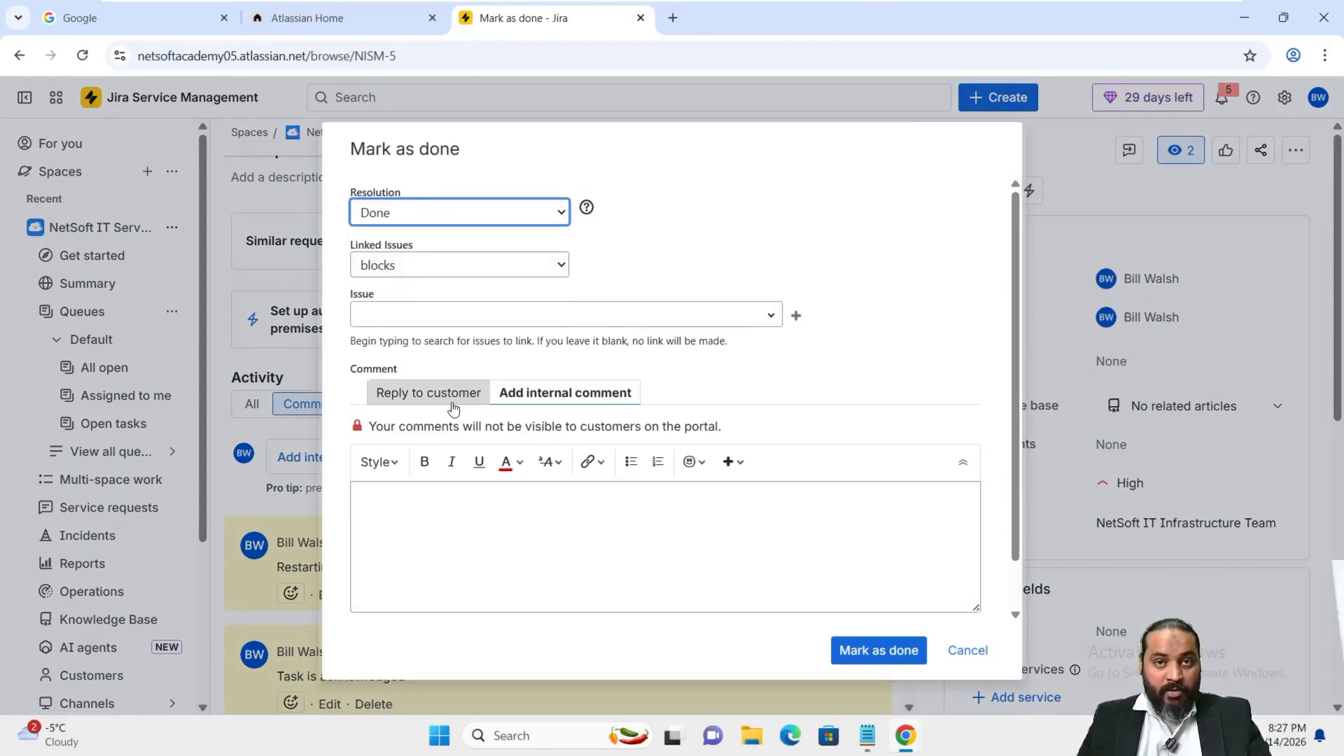
{"action": "left_click", "coordinate": [532, 518]}
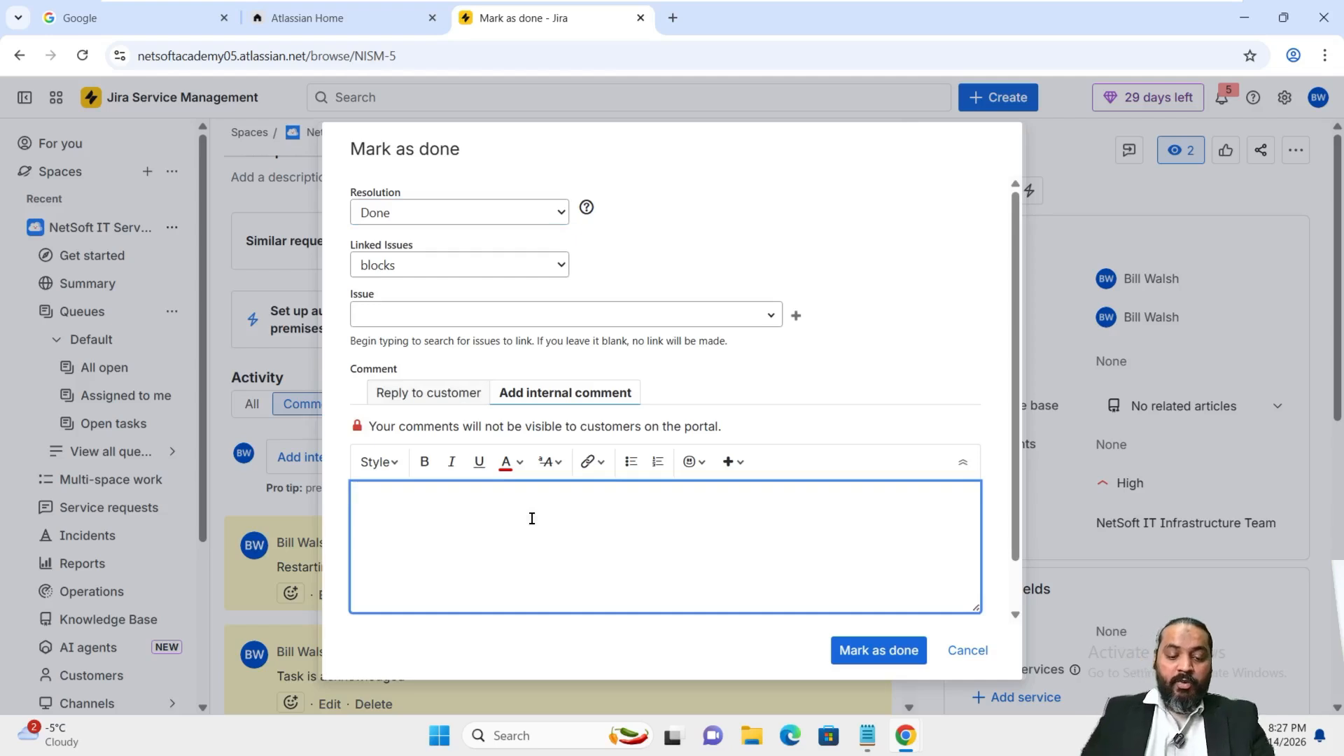
{"action": "type", "text": "S"}
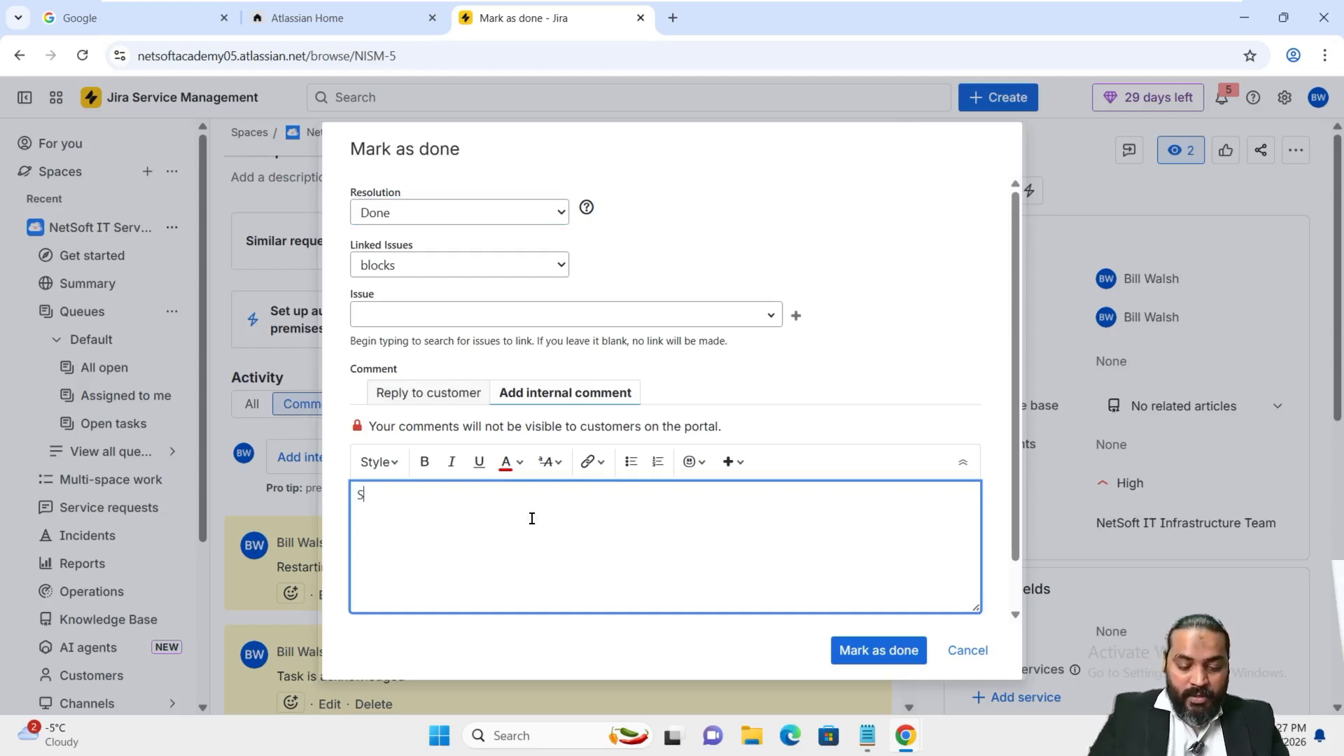
{"action": "type", "text": "erver is "}
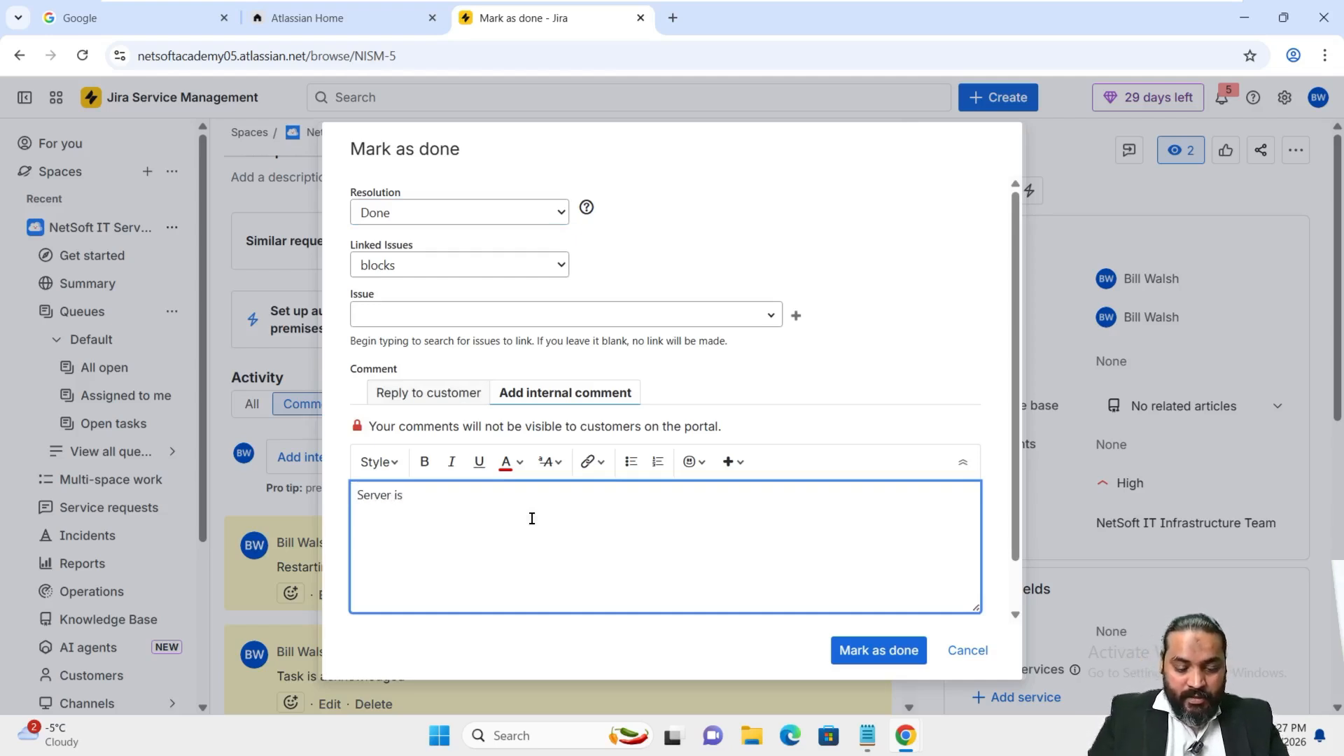
{"action": "type", "text": "re"}
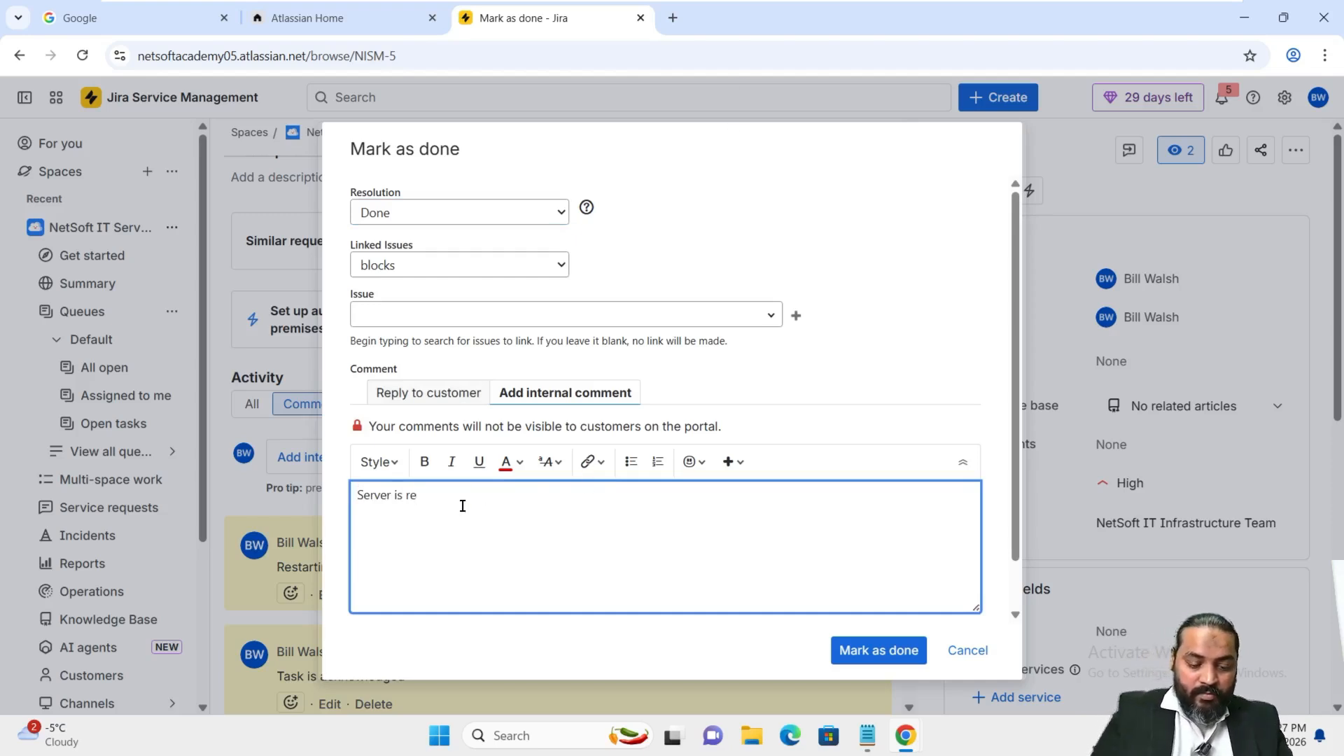
{"action": "type", "text": "startged"}
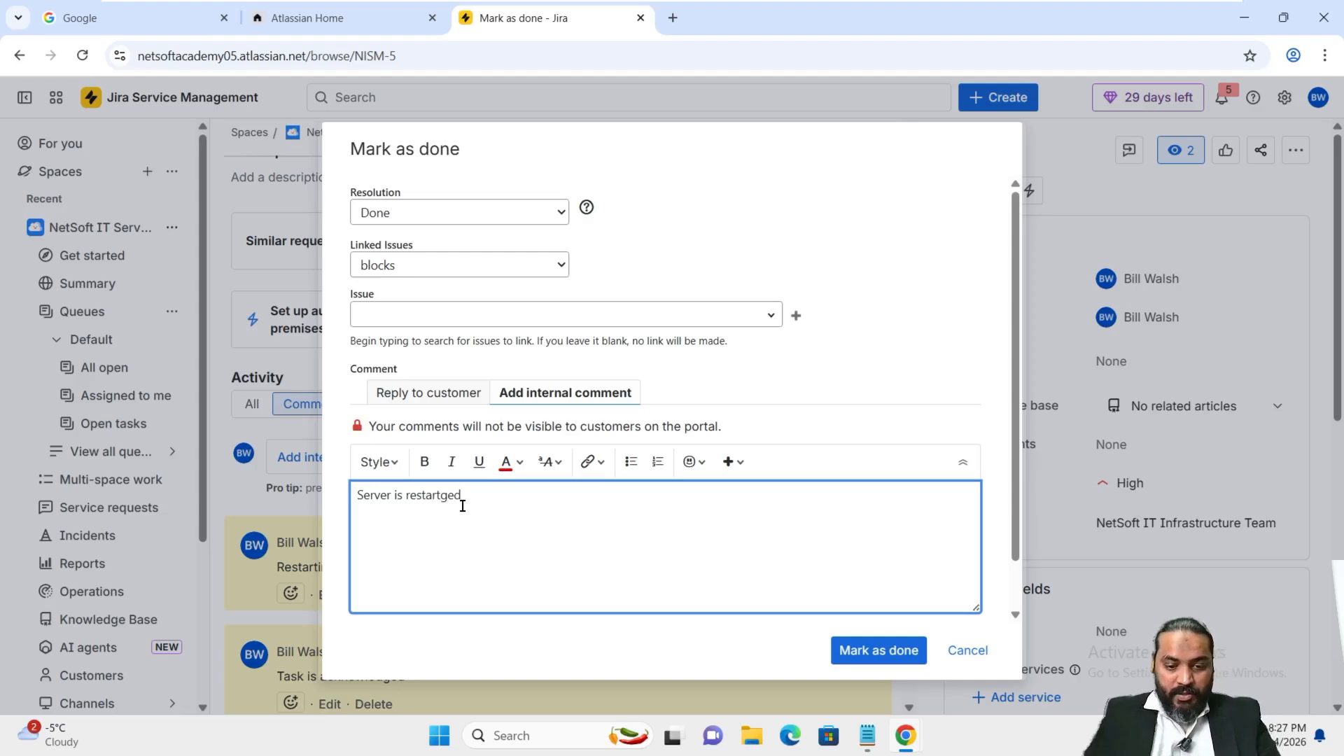
{"action": "key", "text": "BackSpace"}
{"action": "key", "text": "BackSpace"}
{"action": "key", "text": "BackSpace"}
{"action": "key", "text": "BackSpace"}
{"action": "type", "text": "ted"}
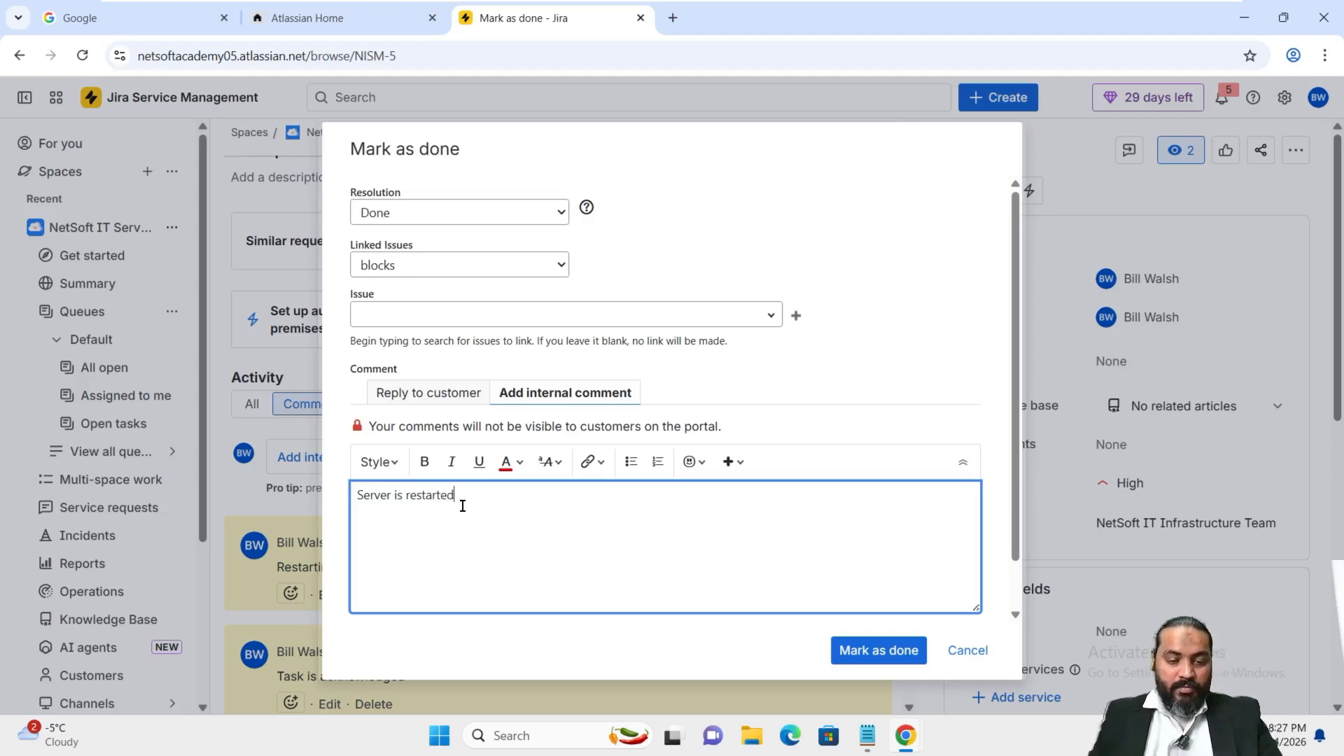
{"action": "left_click", "coordinate": [861, 653]}
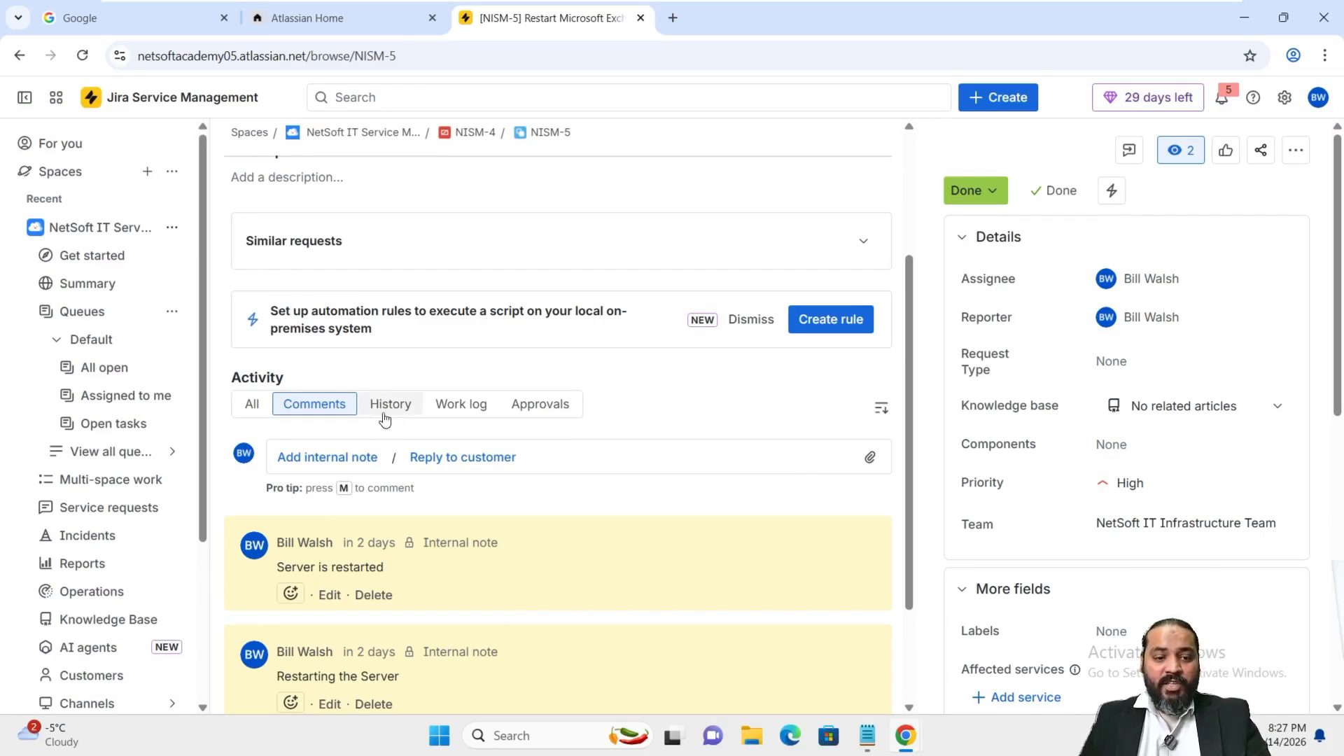
Open the Open incidents queue under Incidents > Default, listing NISM-4 Email Delivery Failures.
{"action": "scroll", "coordinate": [384, 419], "scroll_direction": "up", "scroll_amount": 3}
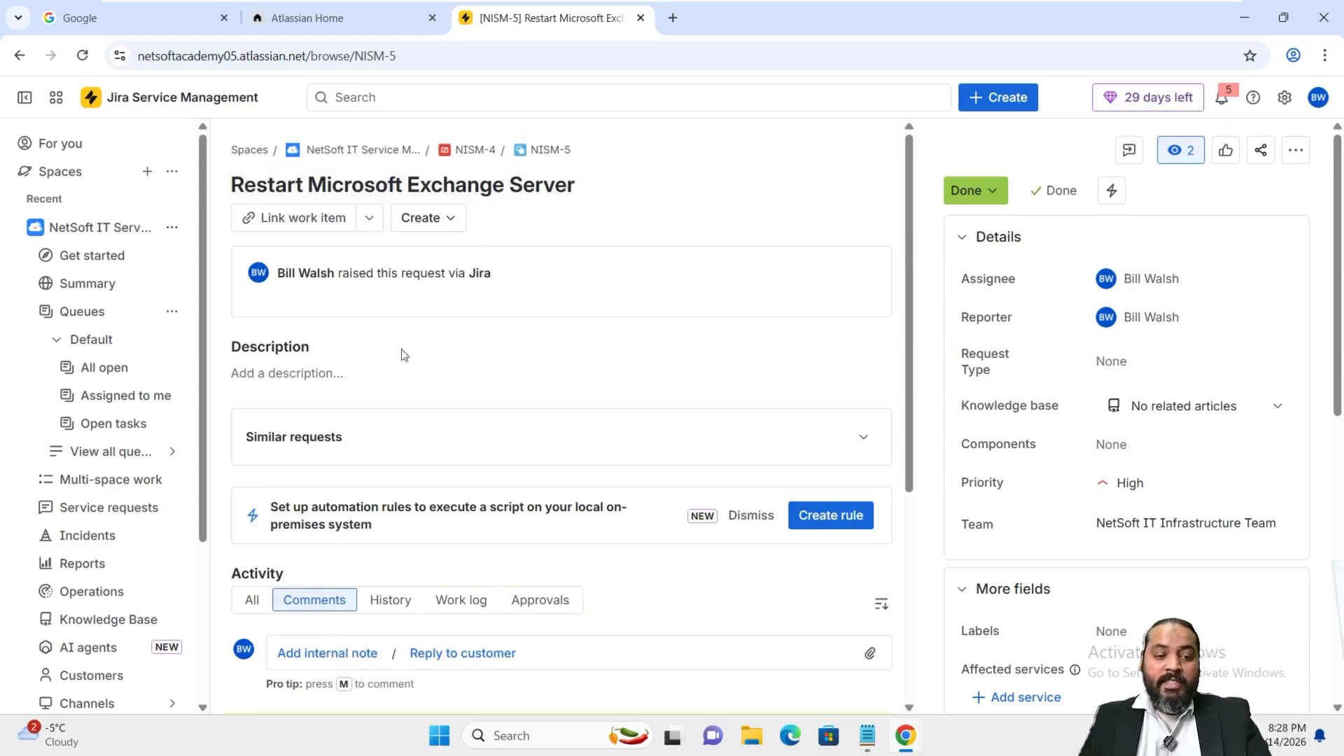
{"action": "left_click", "coordinate": [86, 541]}
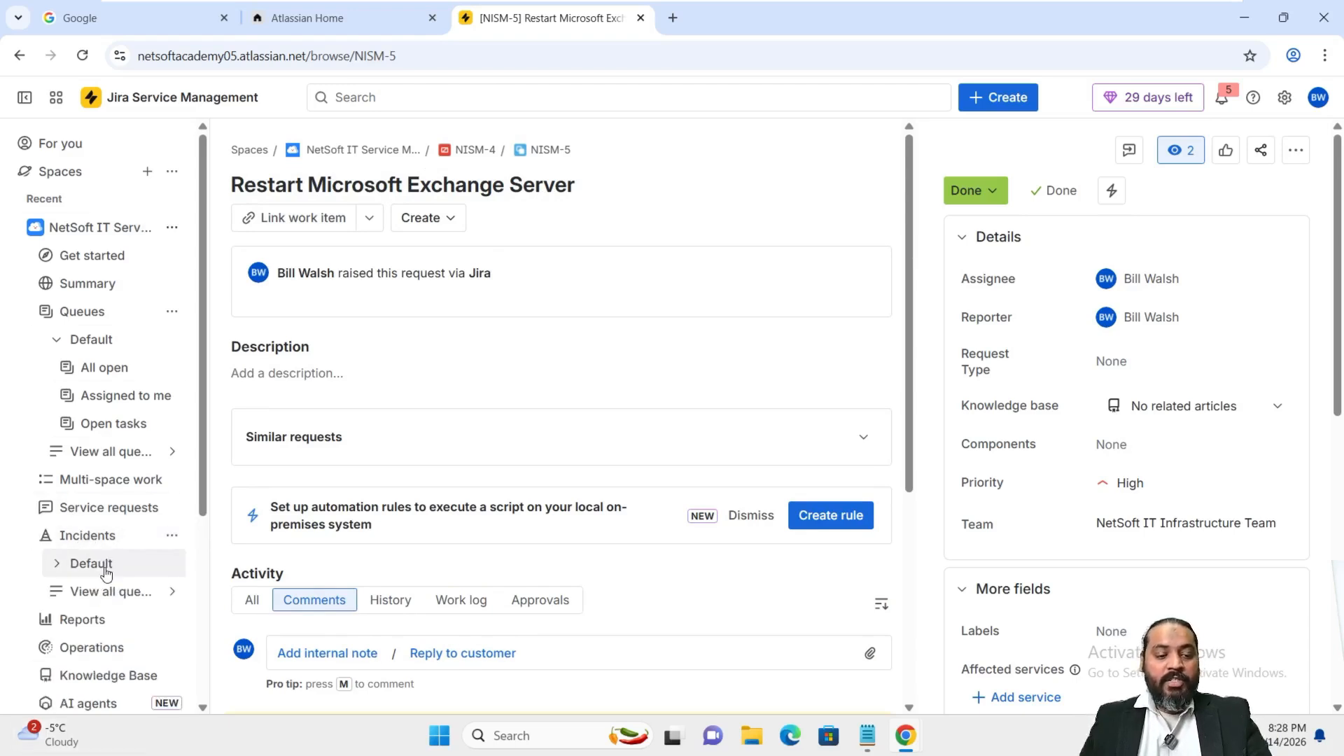
{"action": "left_click", "coordinate": [105, 565]}
{"action": "left_click", "coordinate": [118, 599]}
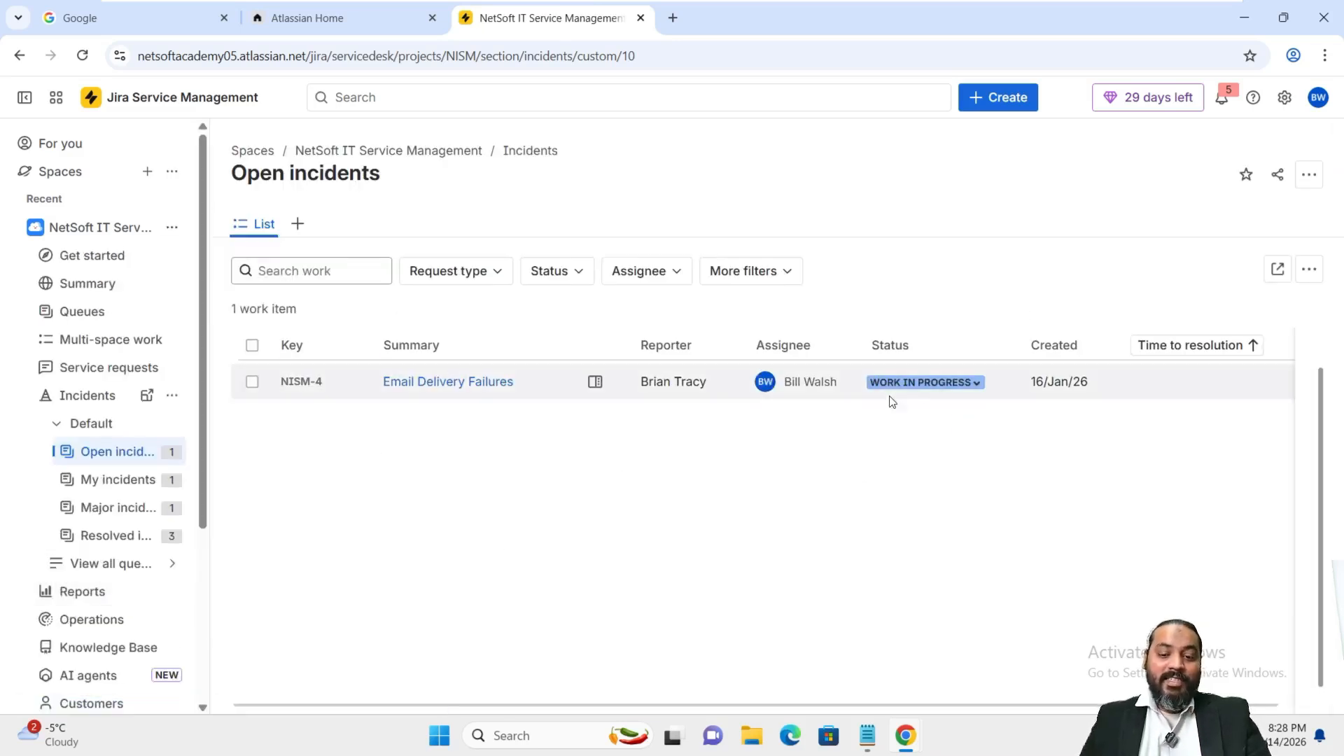
Open incident NISM-4 Email Delivery Failures and show its Work in progress status transitions.
{"action": "left_click", "coordinate": [420, 383]}
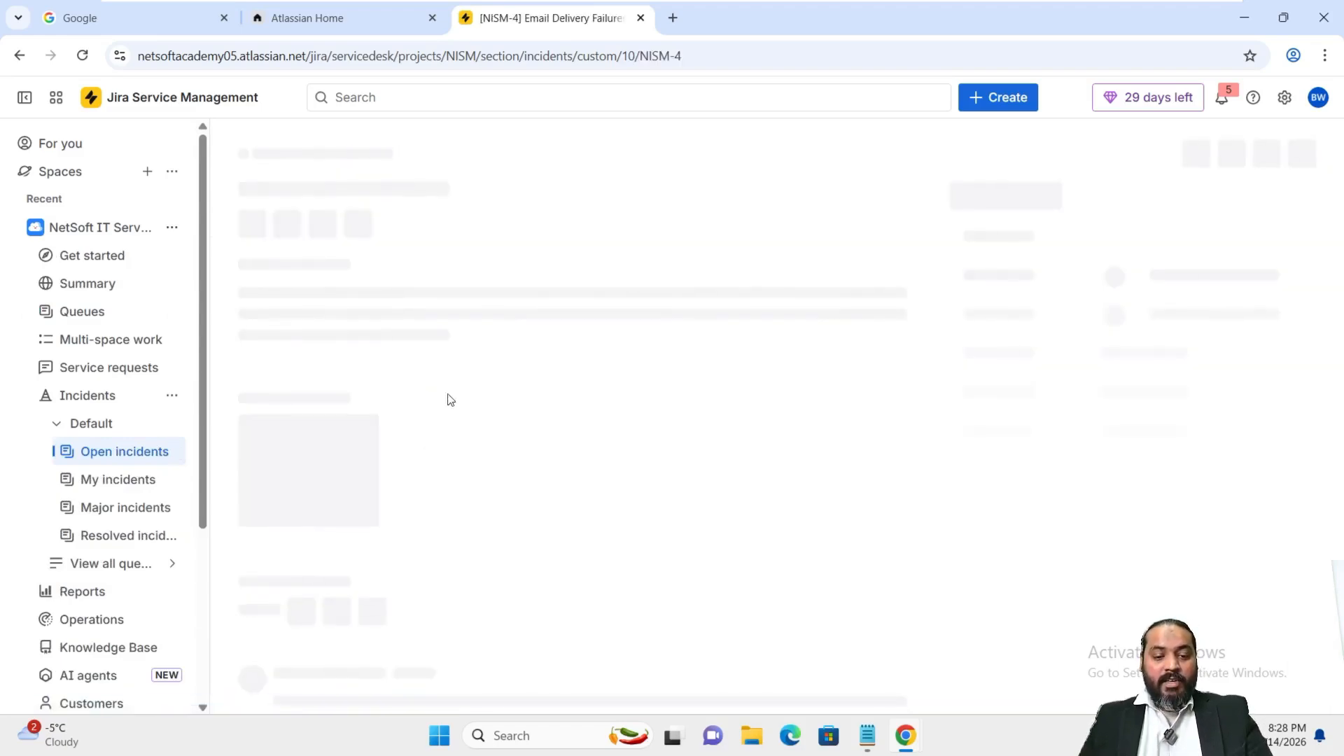
{"action": "scroll", "coordinate": [538, 401], "scroll_direction": "down", "scroll_amount": 3}
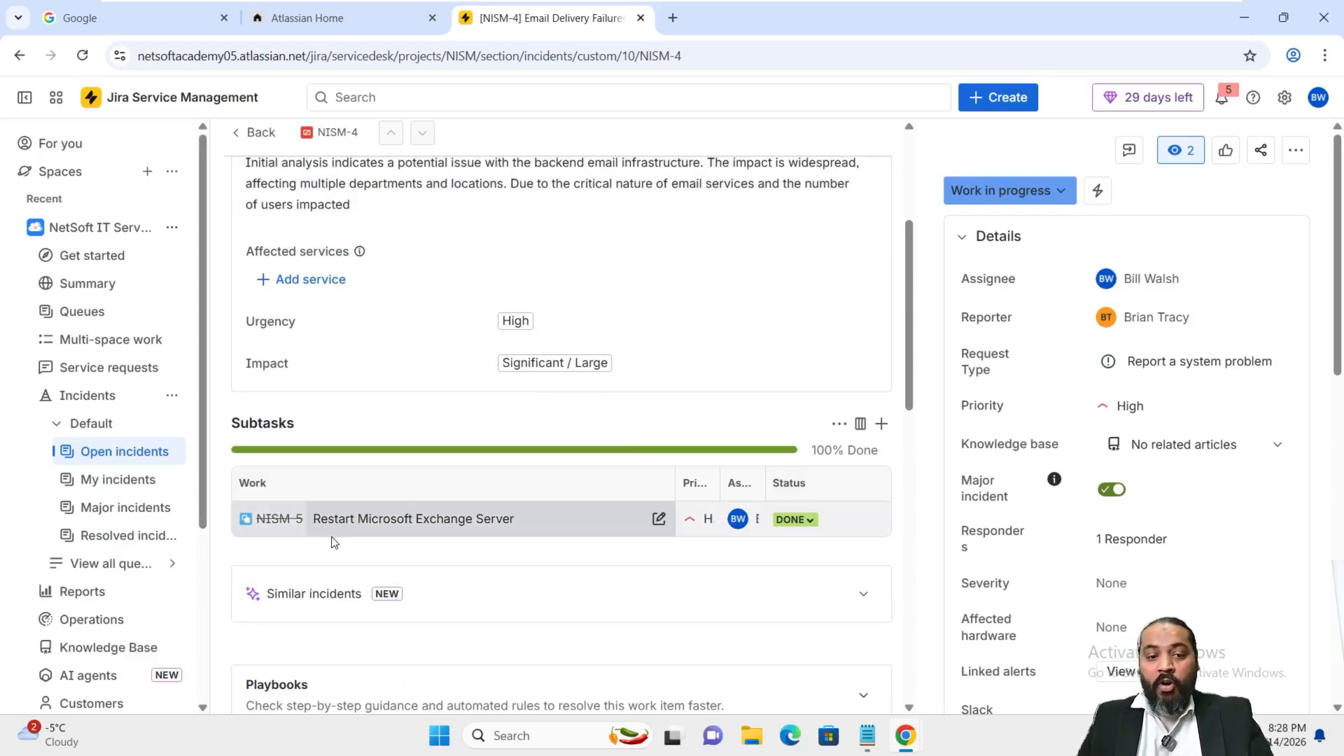
{"action": "scroll", "coordinate": [329, 276], "scroll_direction": "up", "scroll_amount": 3}
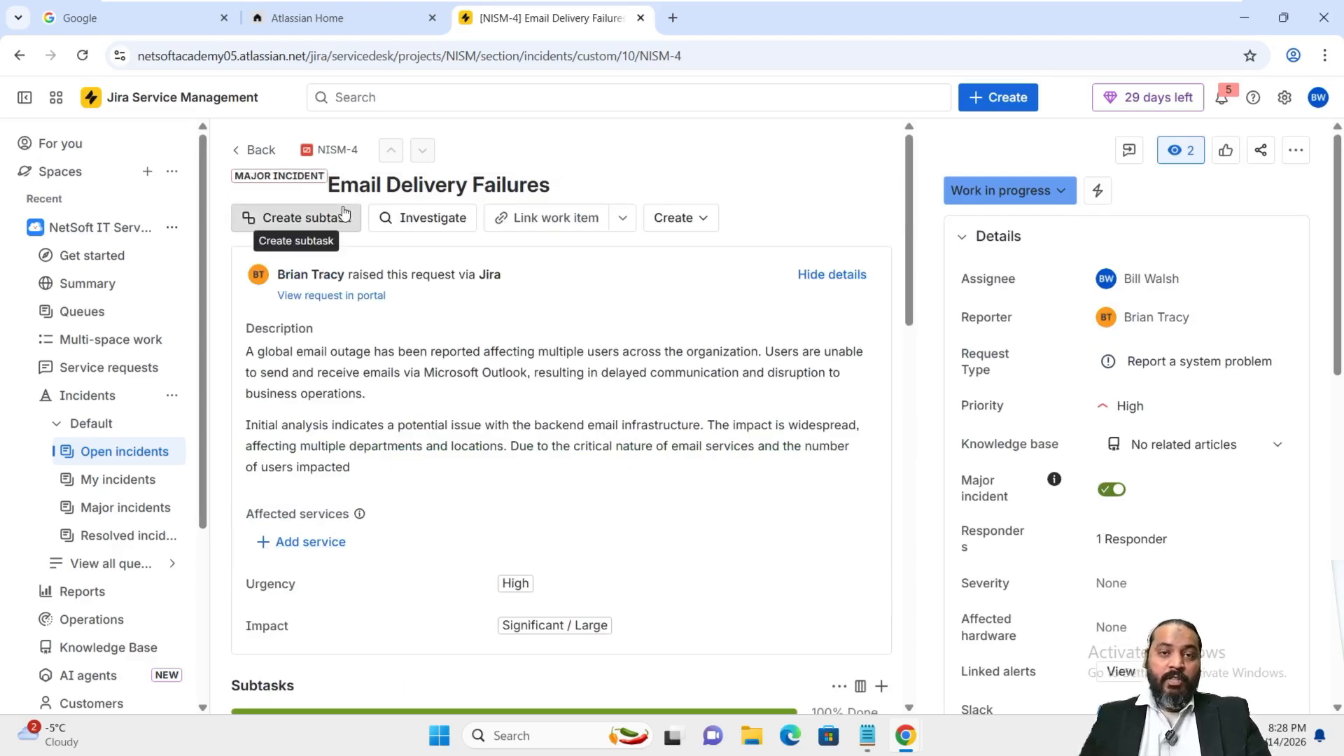
{"action": "left_click", "coordinate": [1041, 198]}
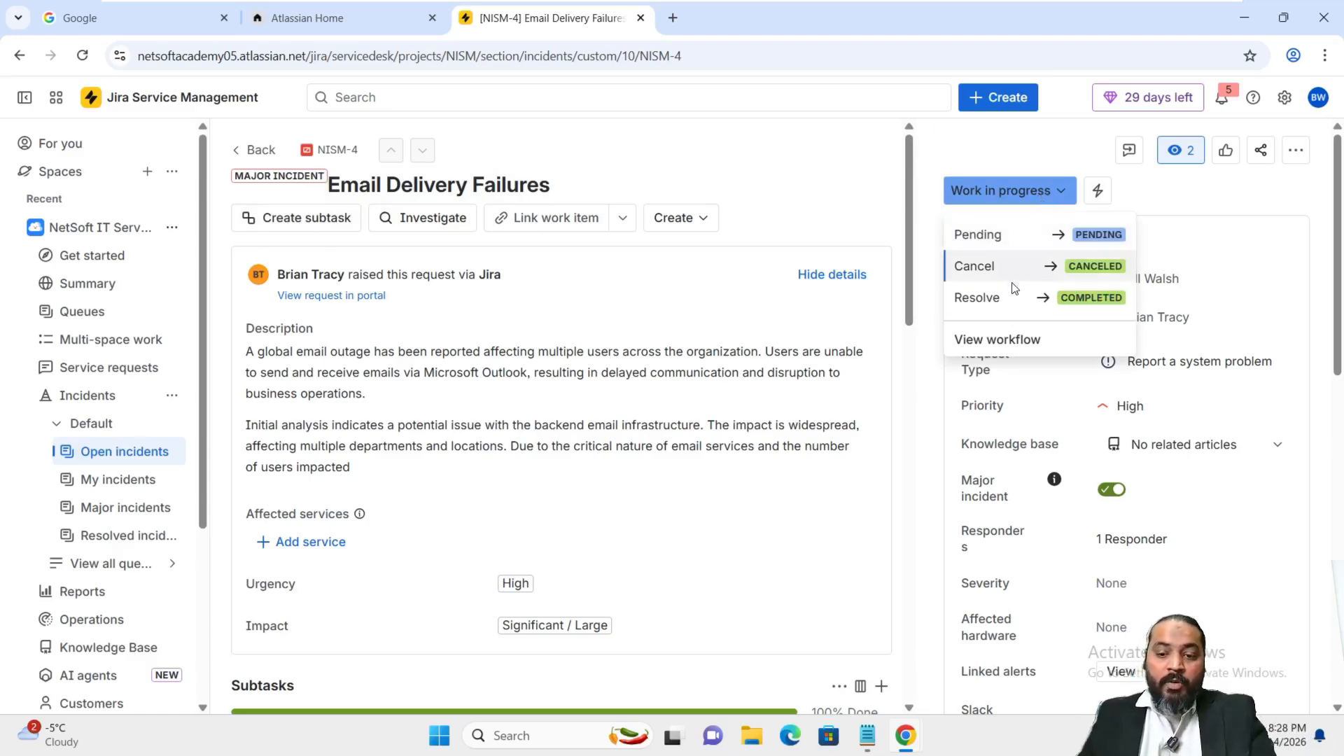
Resolve NISM-4 as Done with the comment 'Restart Microsoft Exchange Server and Issue is now resolved.'.
{"action": "left_click", "coordinate": [988, 301]}
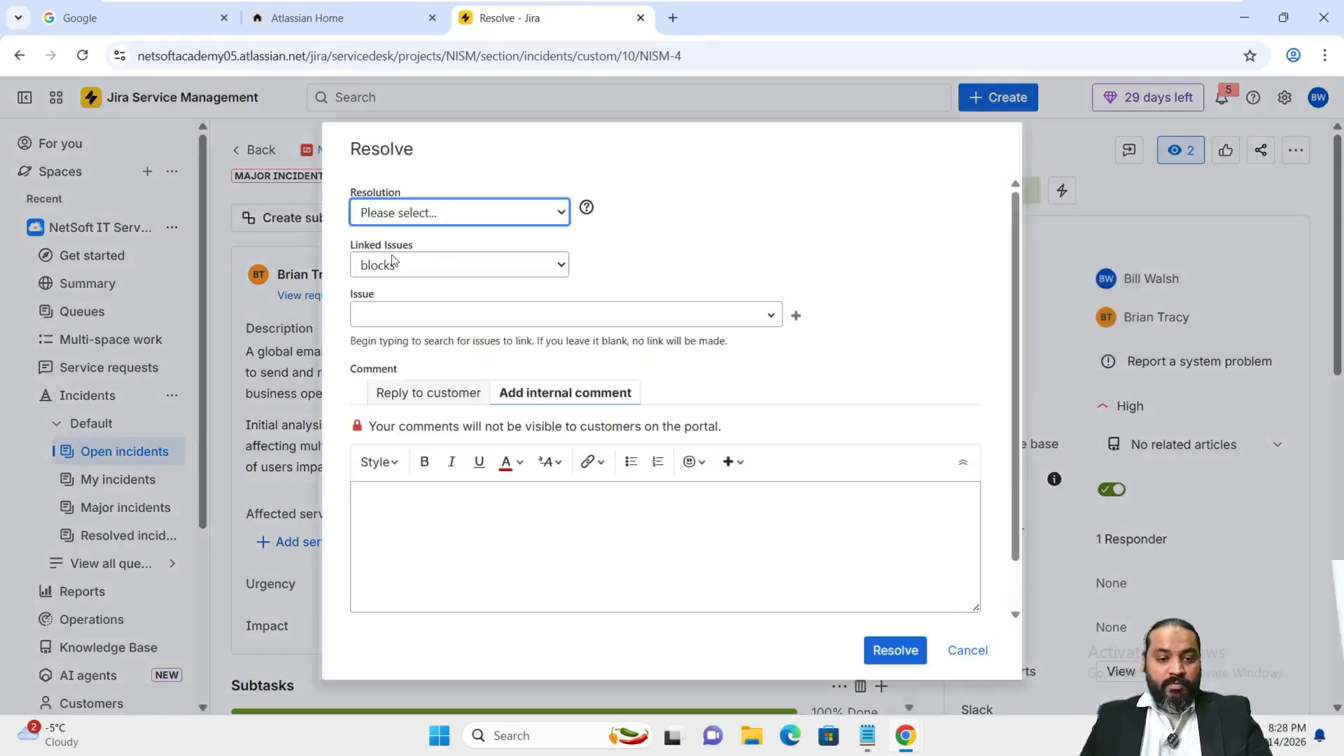
{"action": "left_click", "coordinate": [425, 216]}
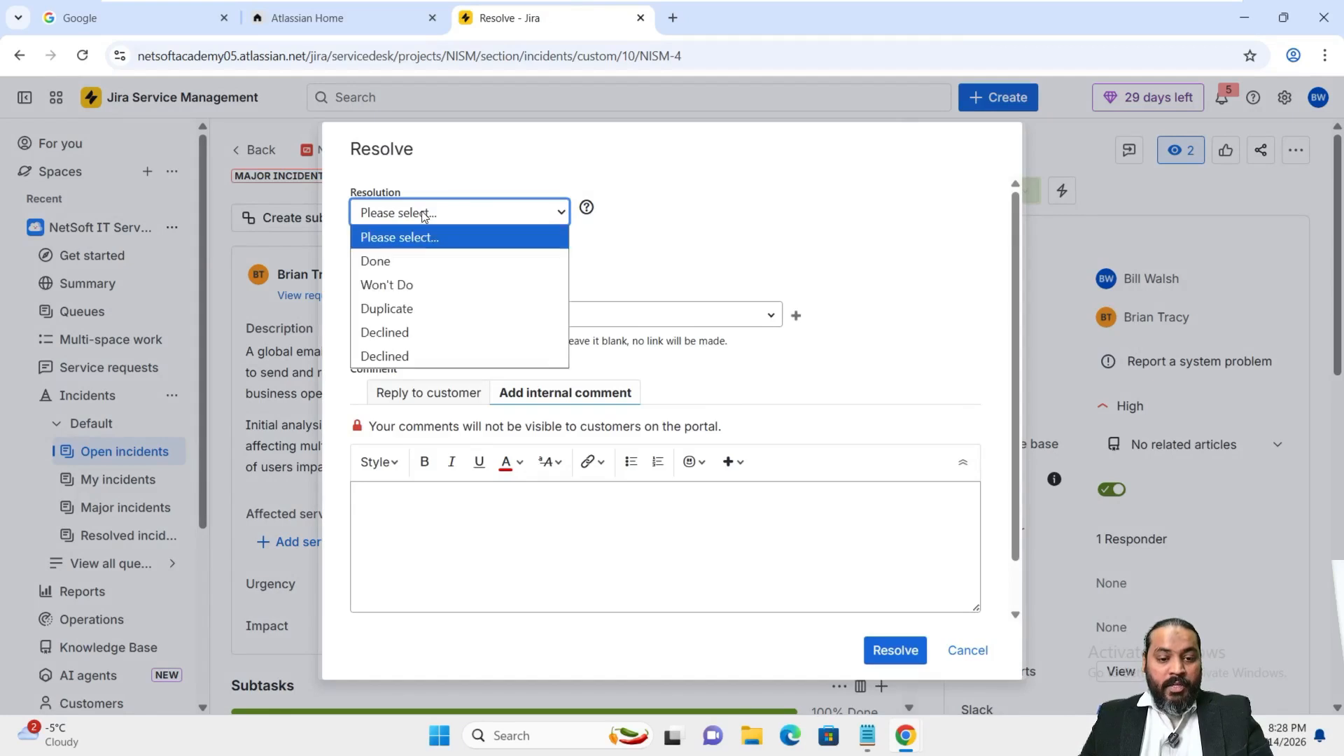
{"action": "left_click", "coordinate": [414, 262]}
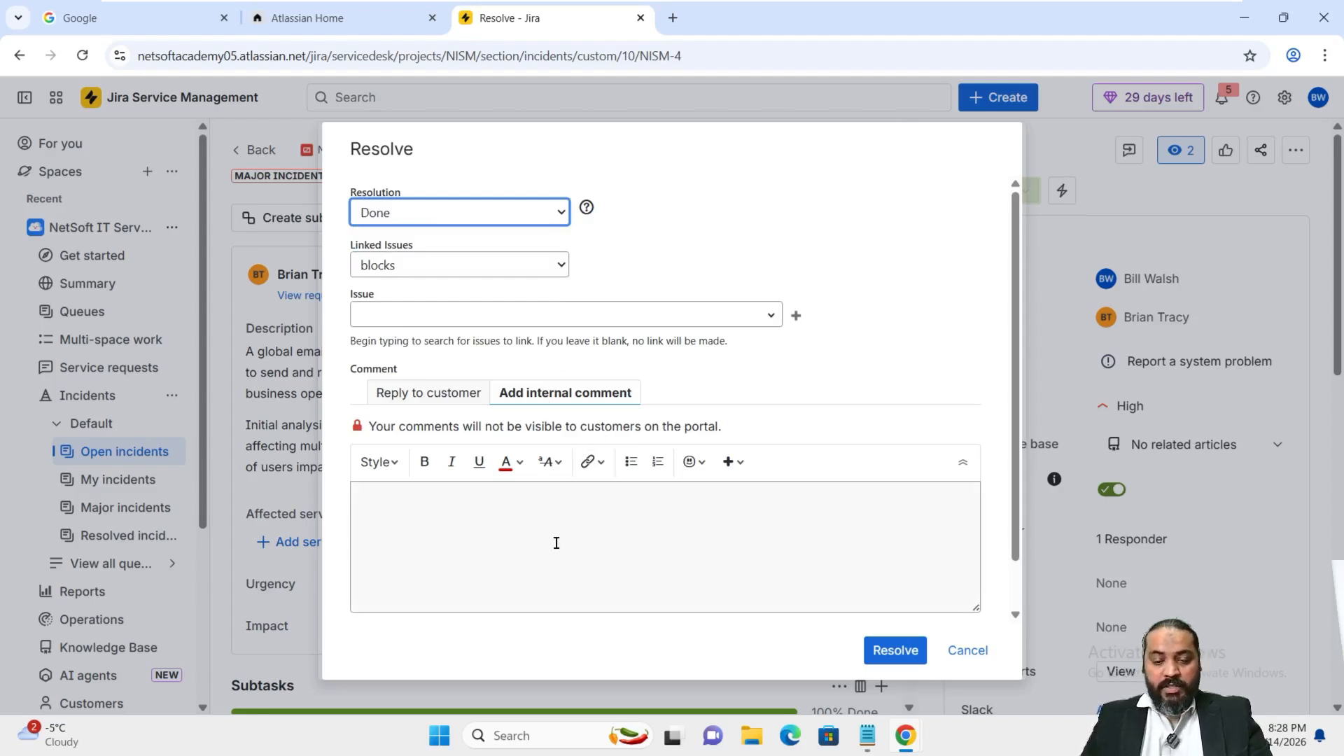
{"action": "left_click", "coordinate": [545, 524]}
{"action": "type", "text": "Restart Microsoft Exchange Server"}
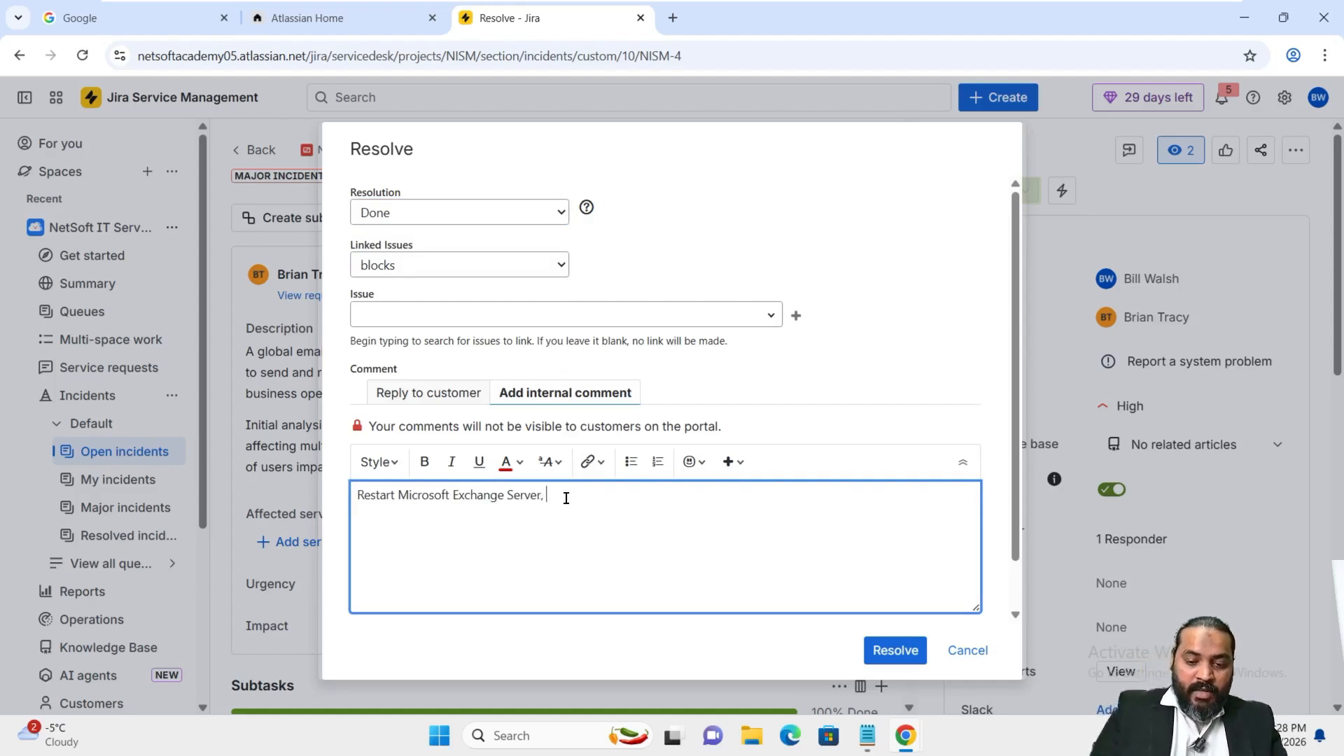
{"action": "type", "text": "an"}
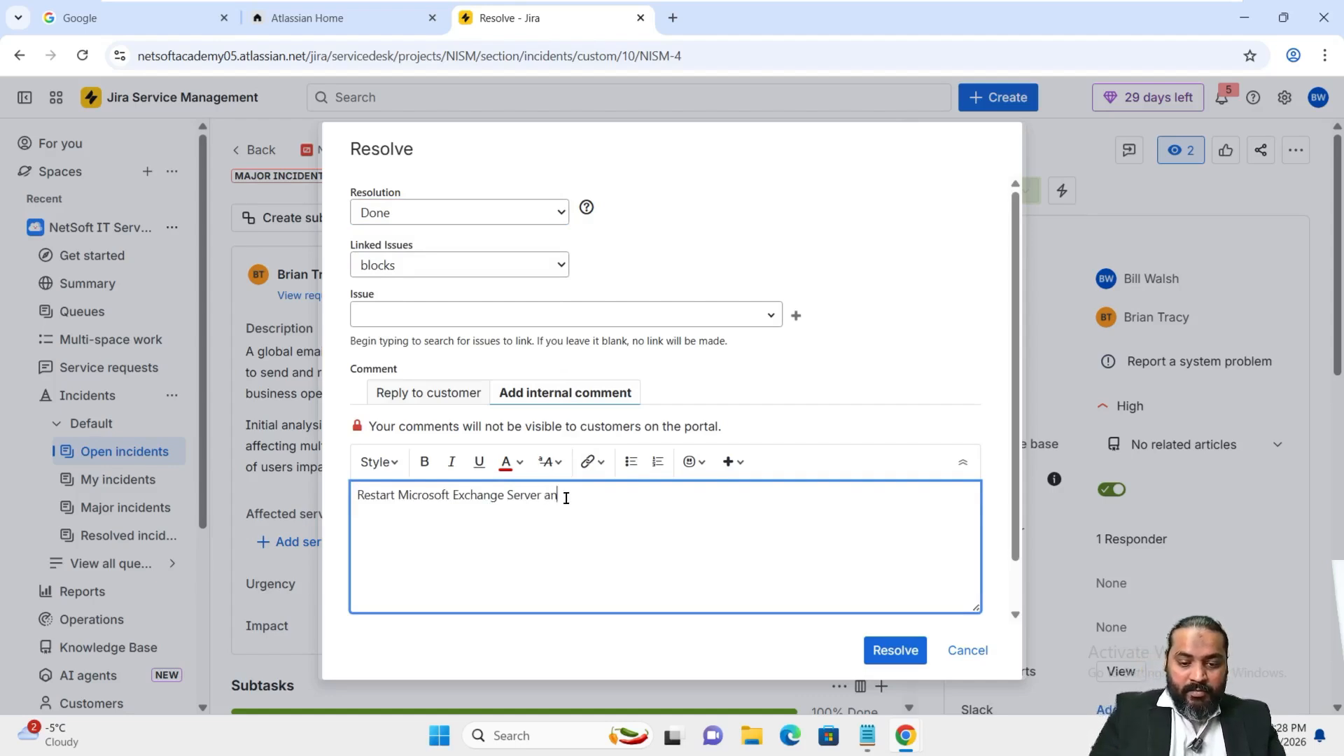
{"action": "type", "text": "d to"}
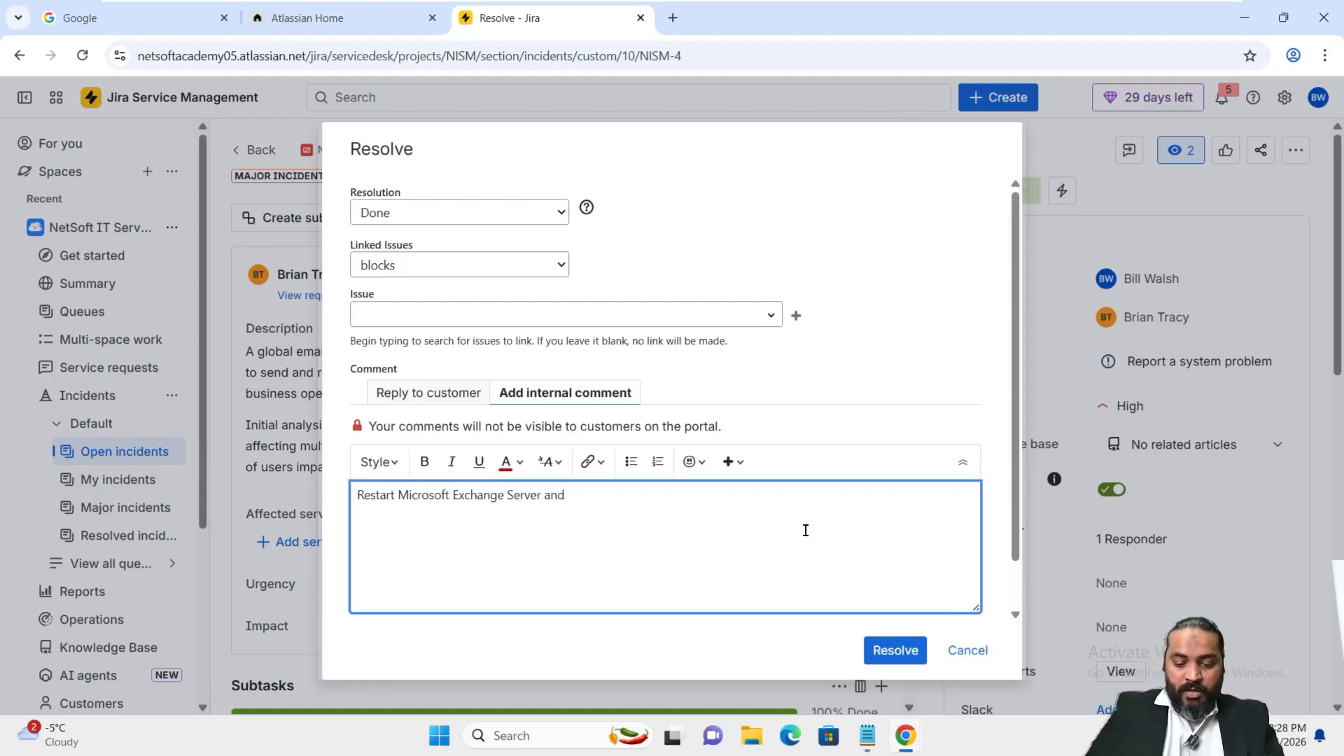
{"action": "type", "text": "Issue is "}
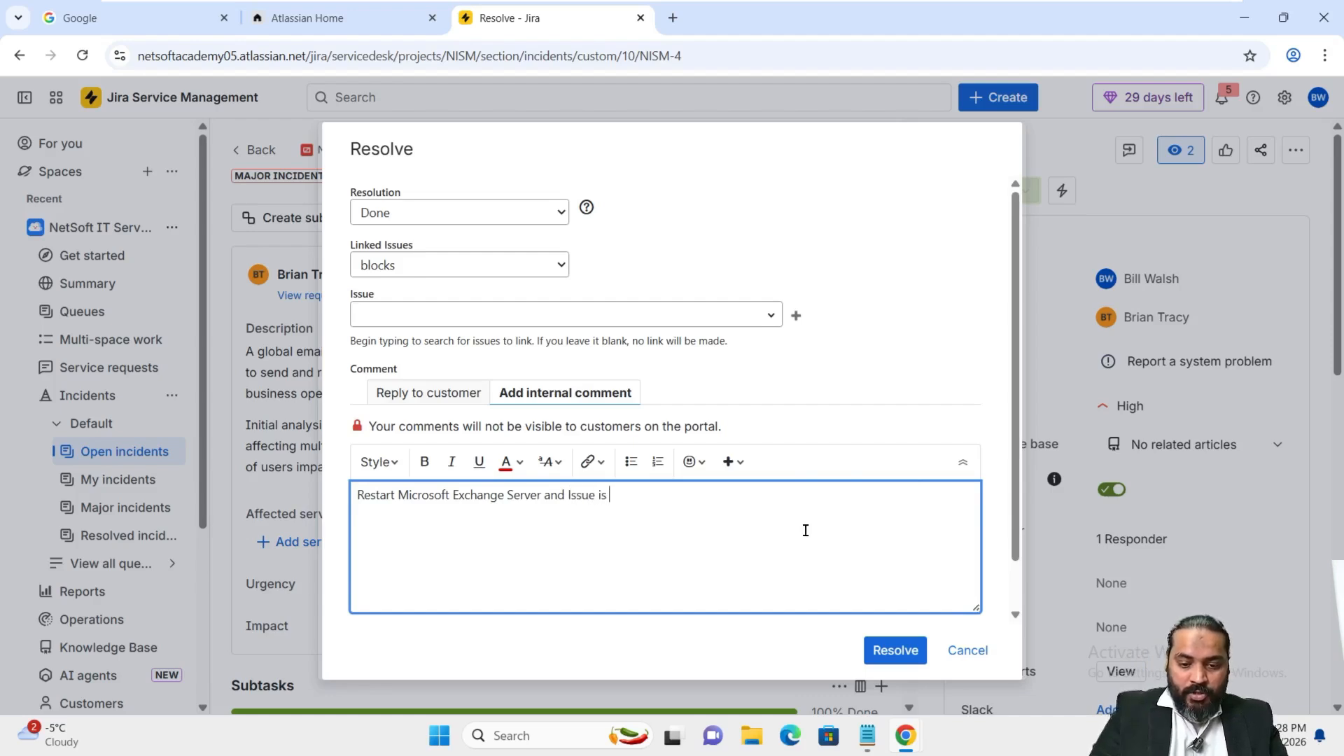
{"action": "type", "text": "no"}
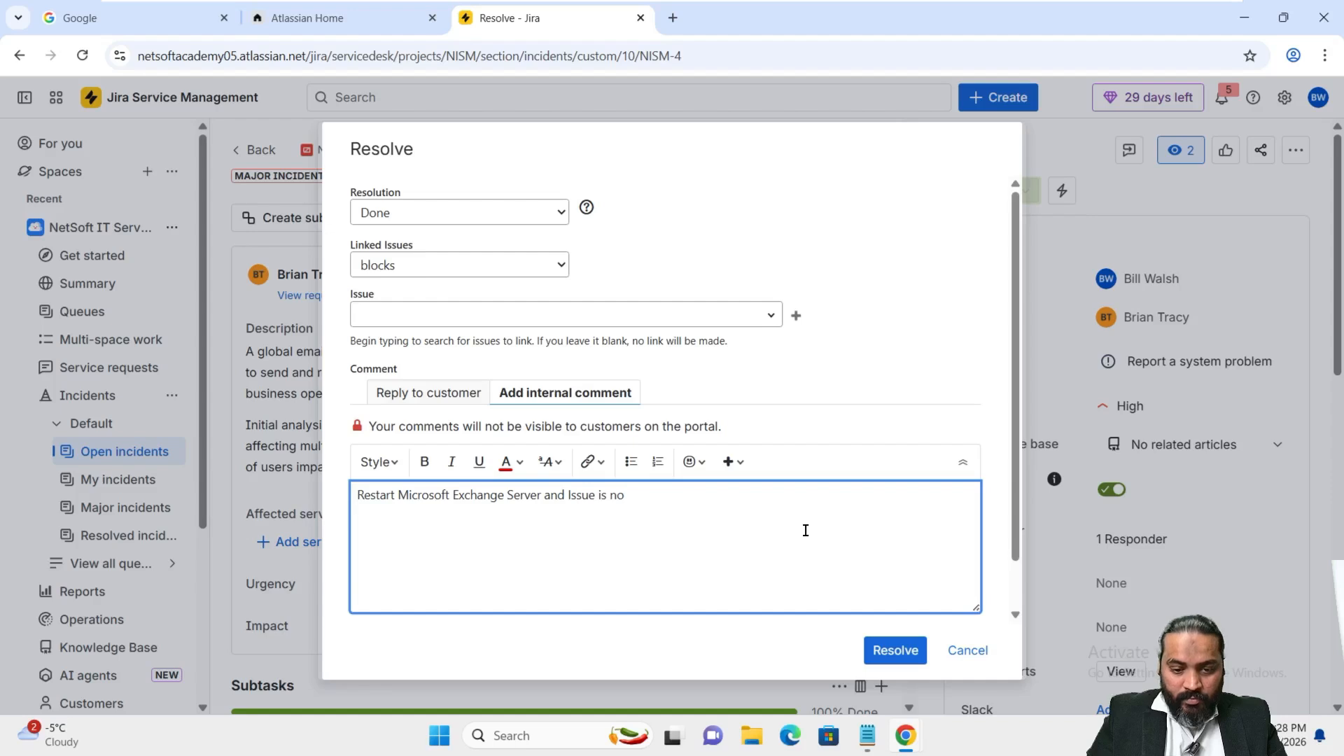
{"action": "type", "text": "w"}
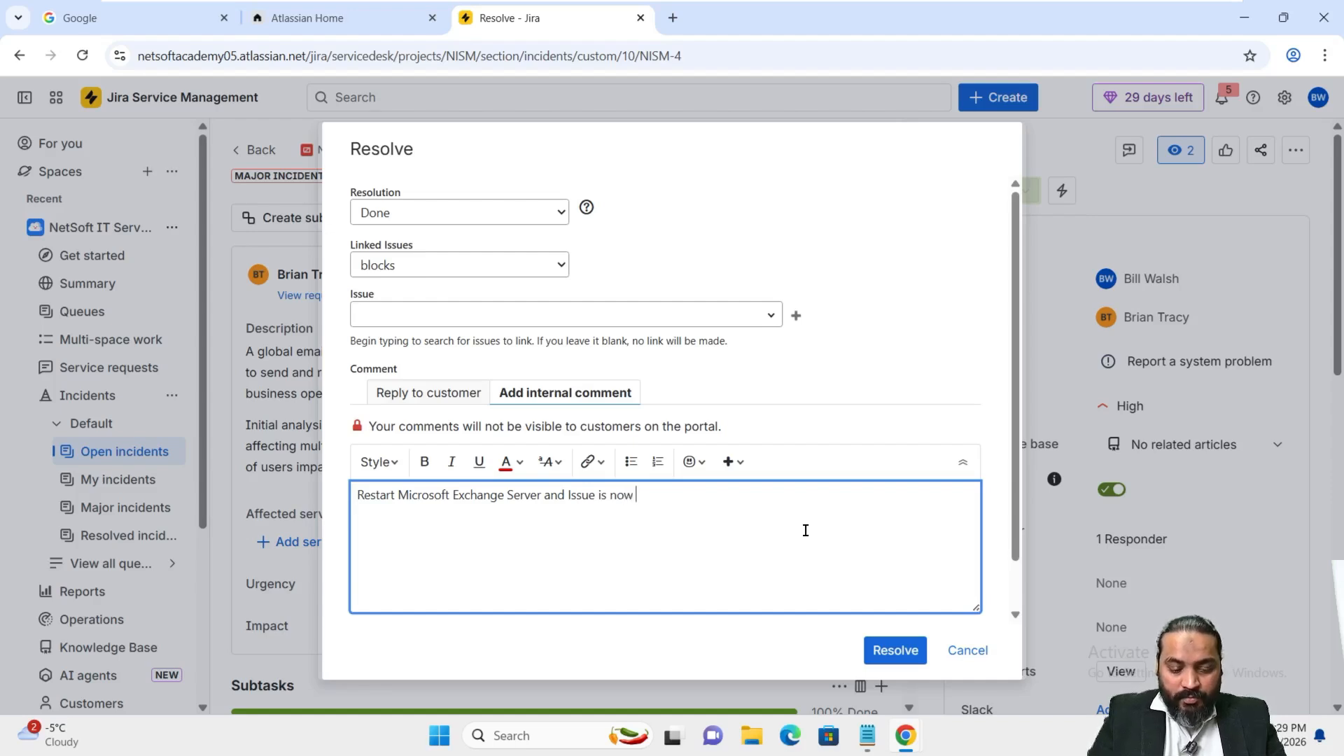
{"action": "type", "text": " resolved"}
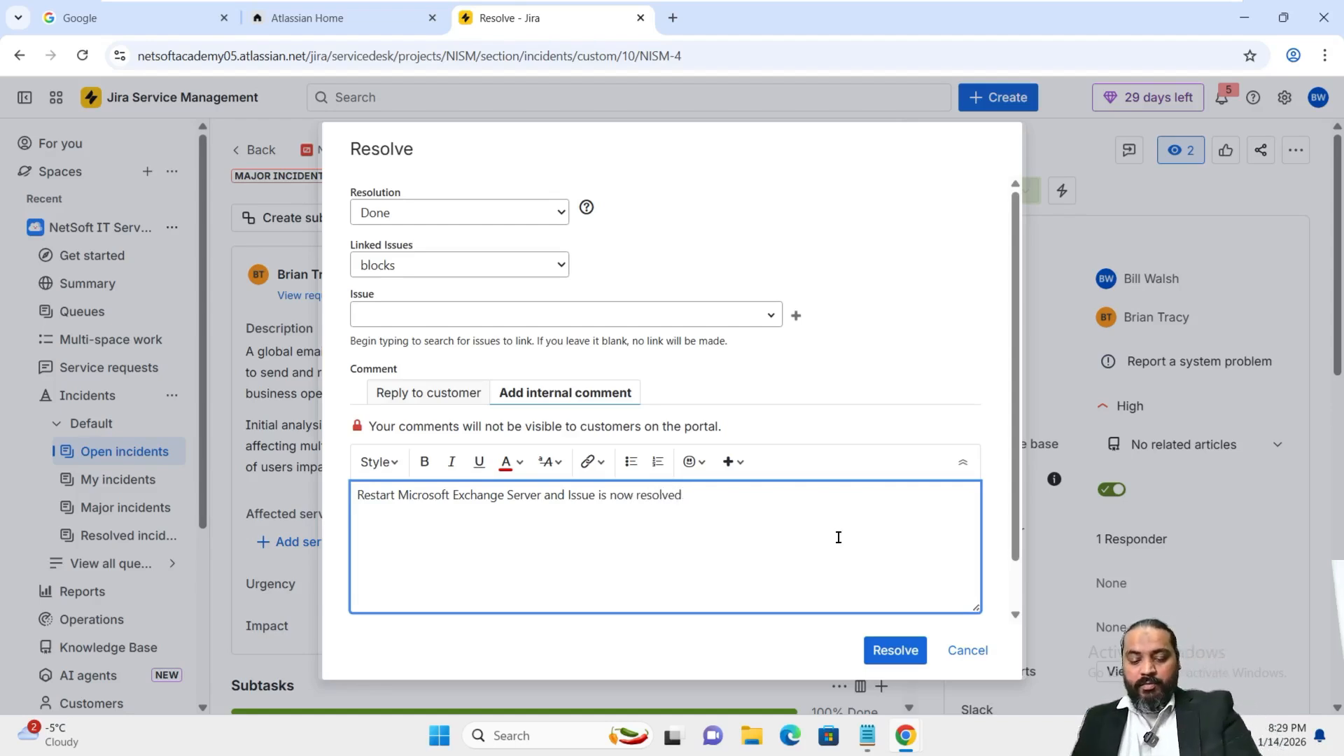
{"action": "type", "text": ","}
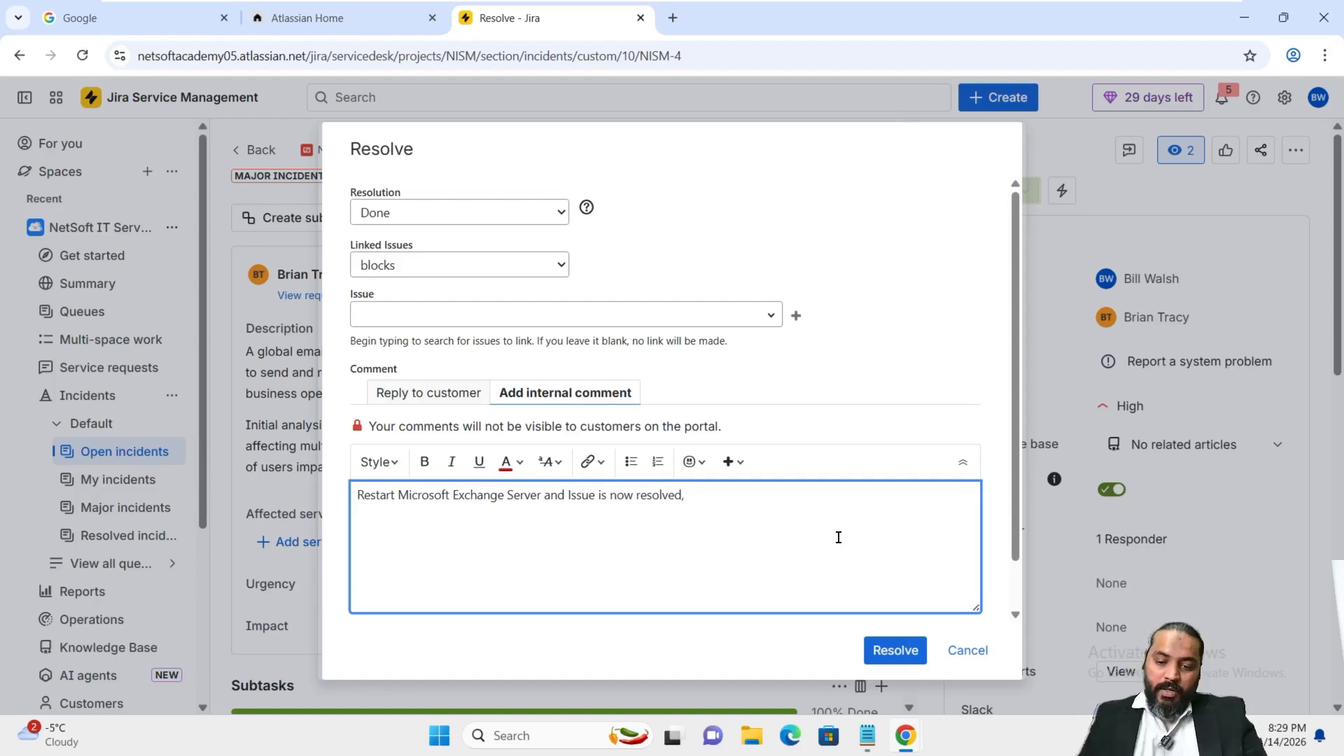
{"action": "left_click", "coordinate": [894, 650]}
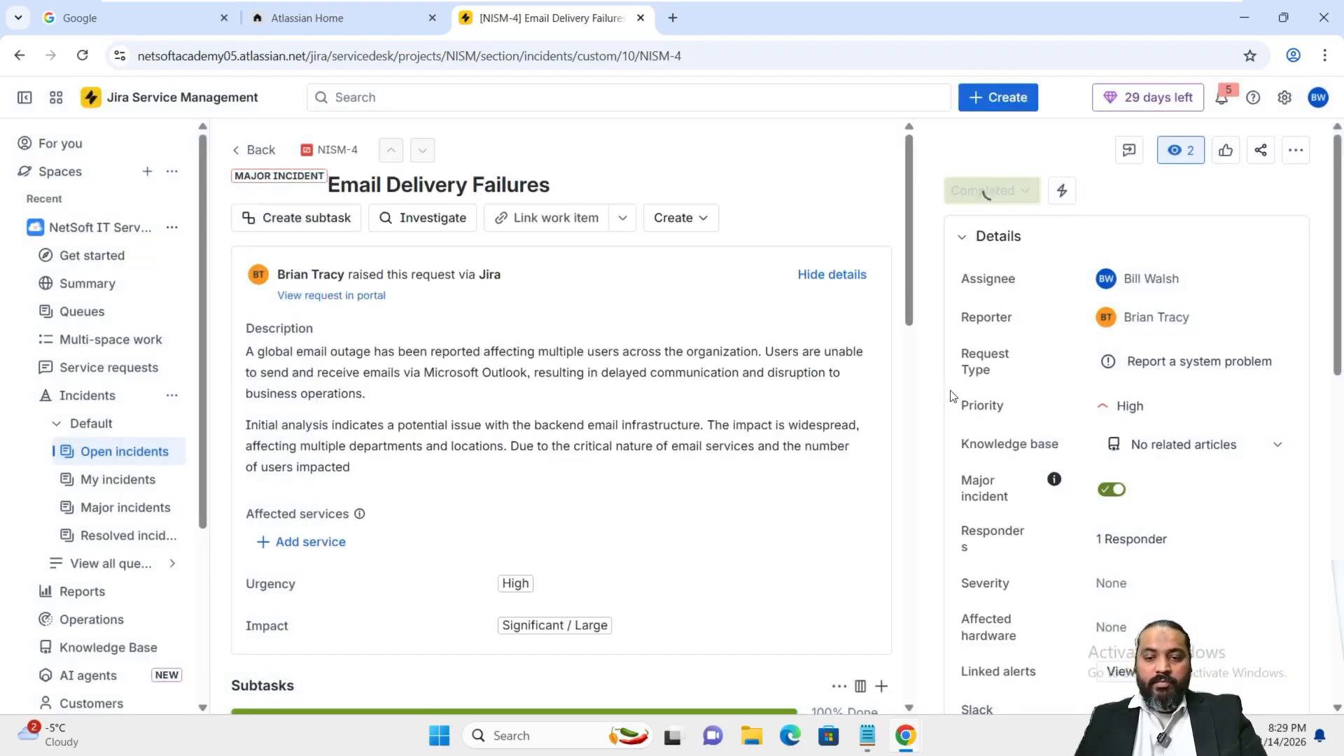